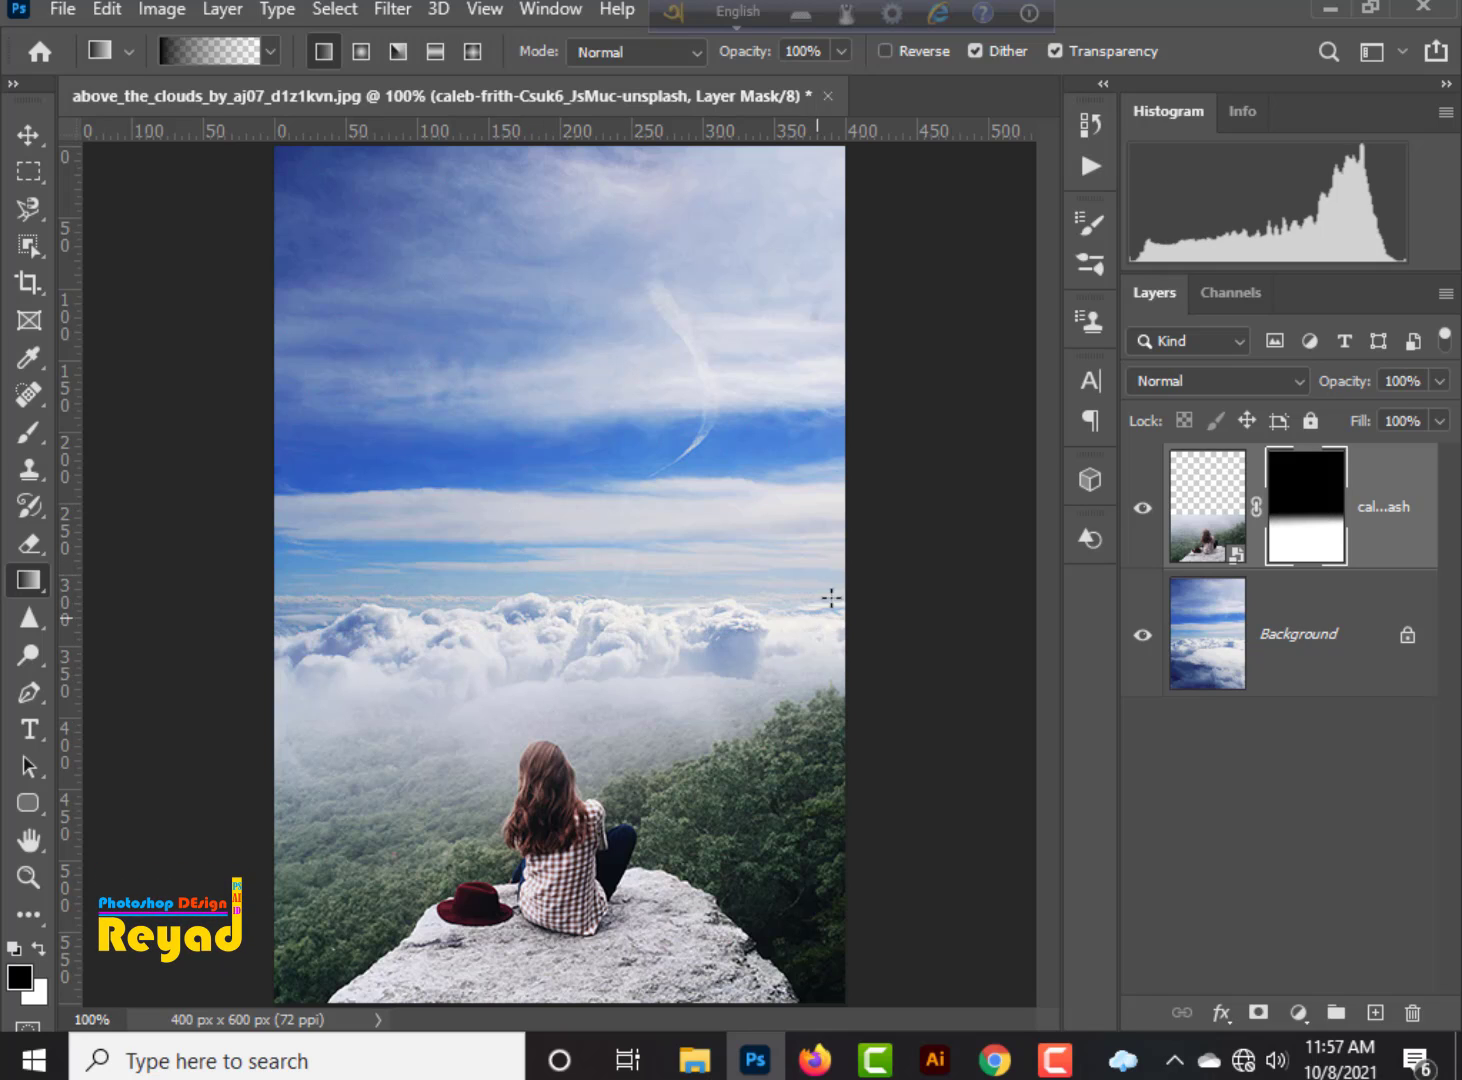
Fade the lower-side edges of the seated-girl photo into the clouds with black-to-transparent linear gradients on its layer mask.
drag(361, 781, 357, 853)
drag(884, 777, 744, 904)
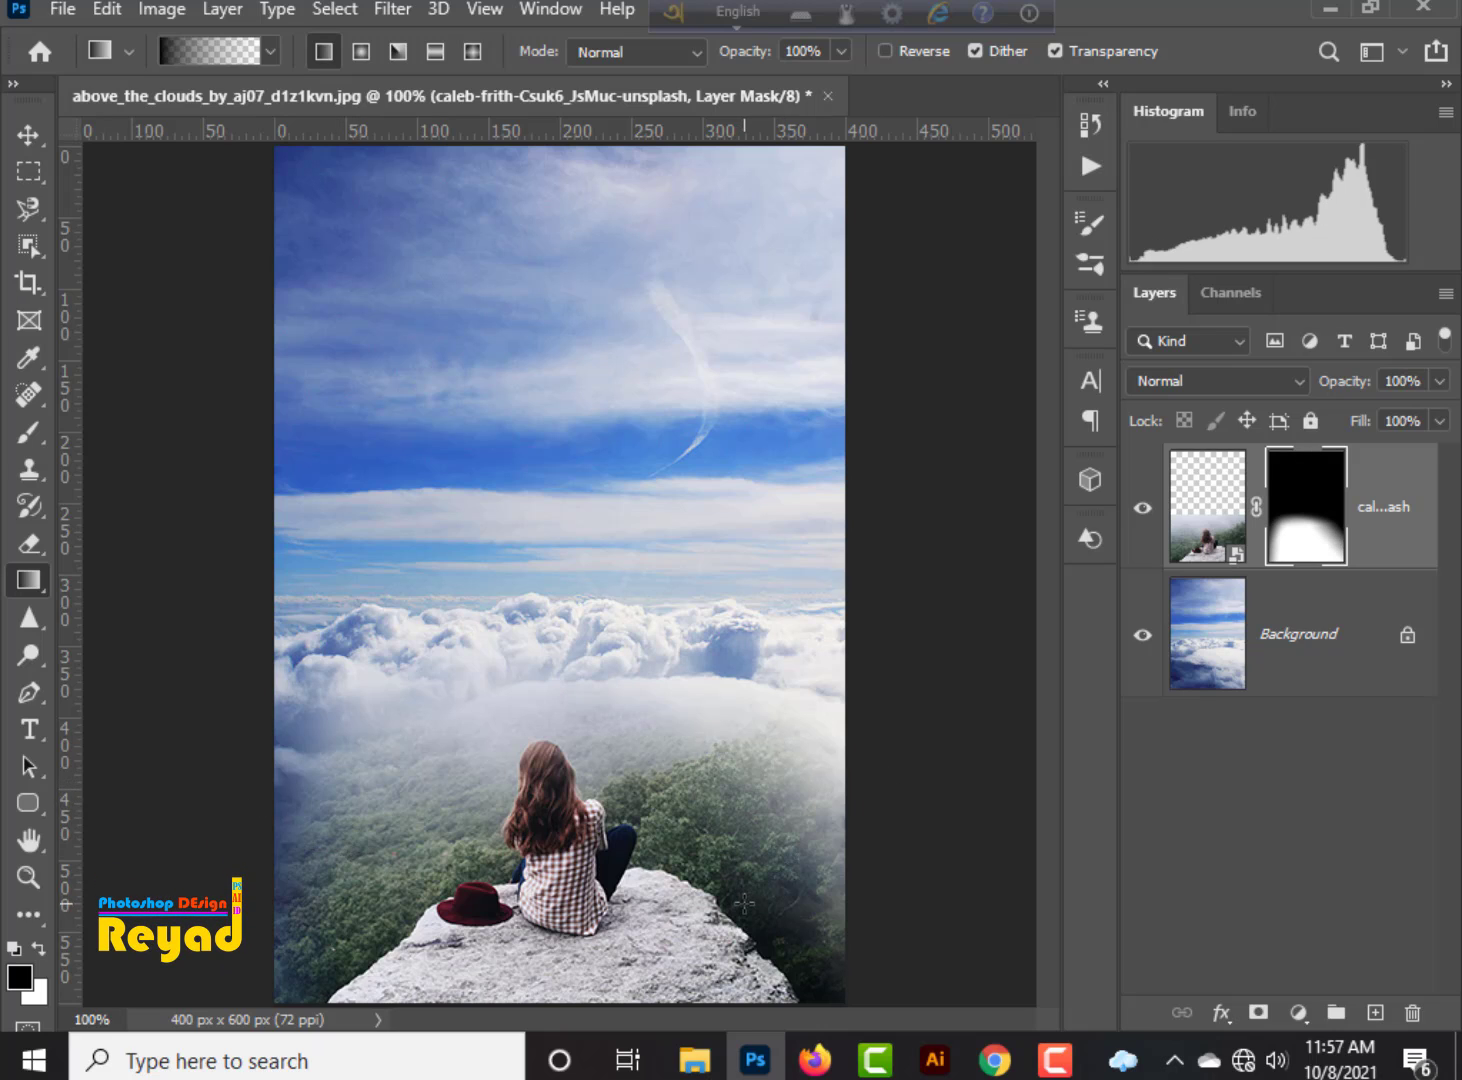
key(ctrl+z)
drag(859, 707, 802, 785)
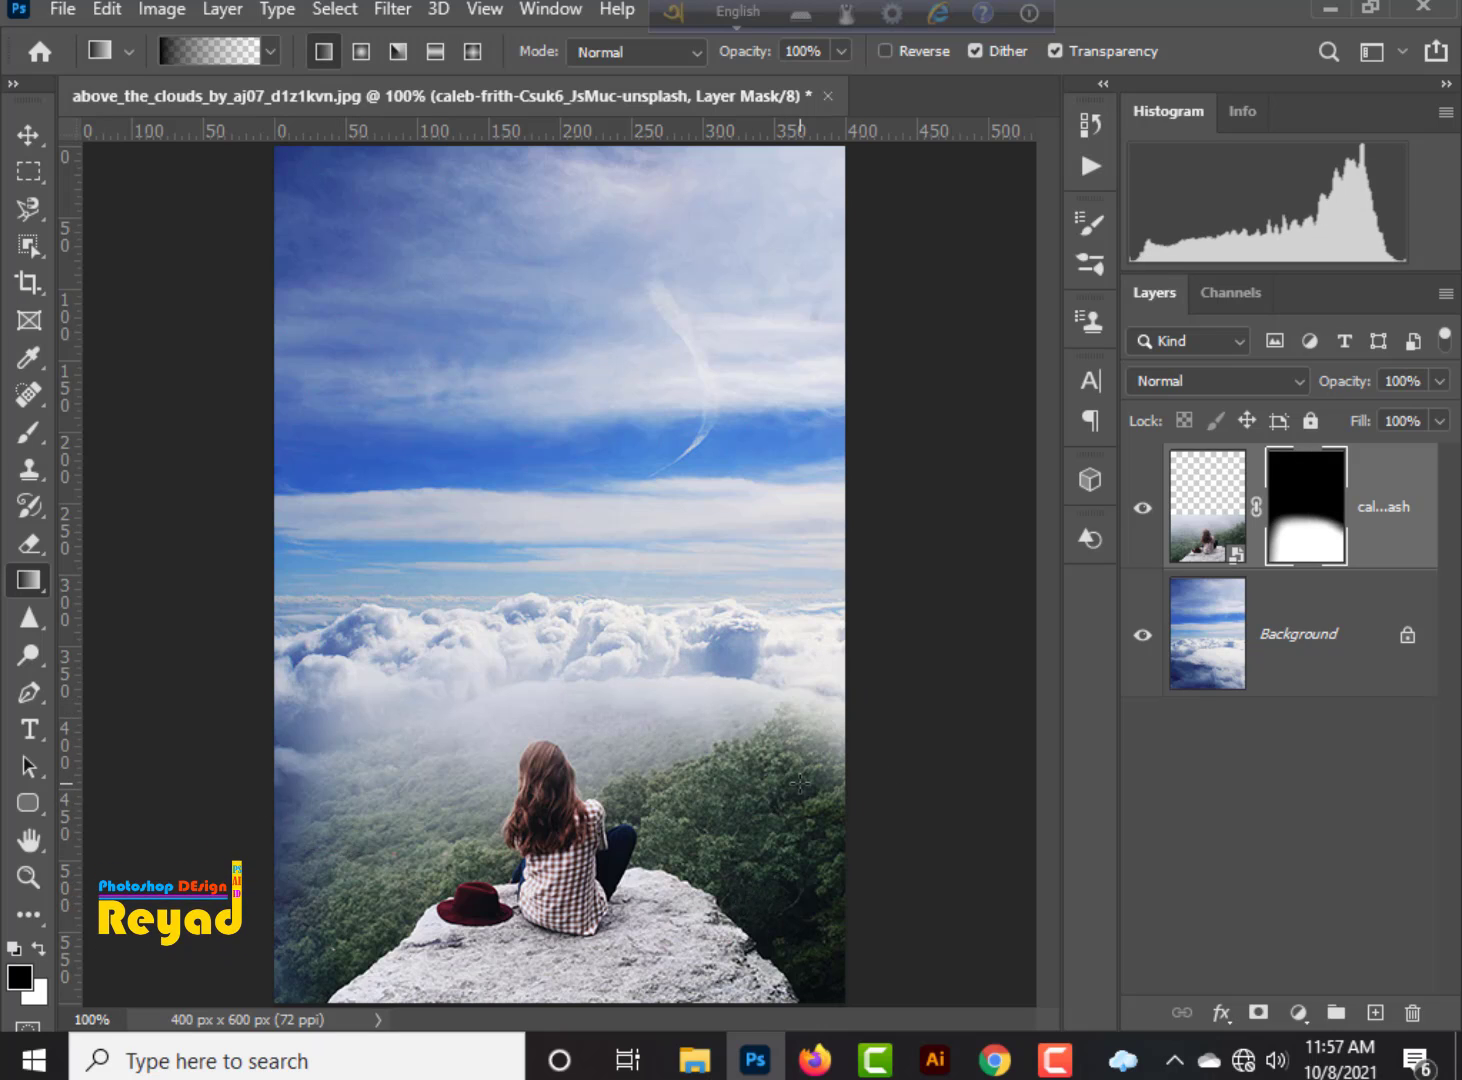
key(ctrl+z)
key(ctrl+shift+z)
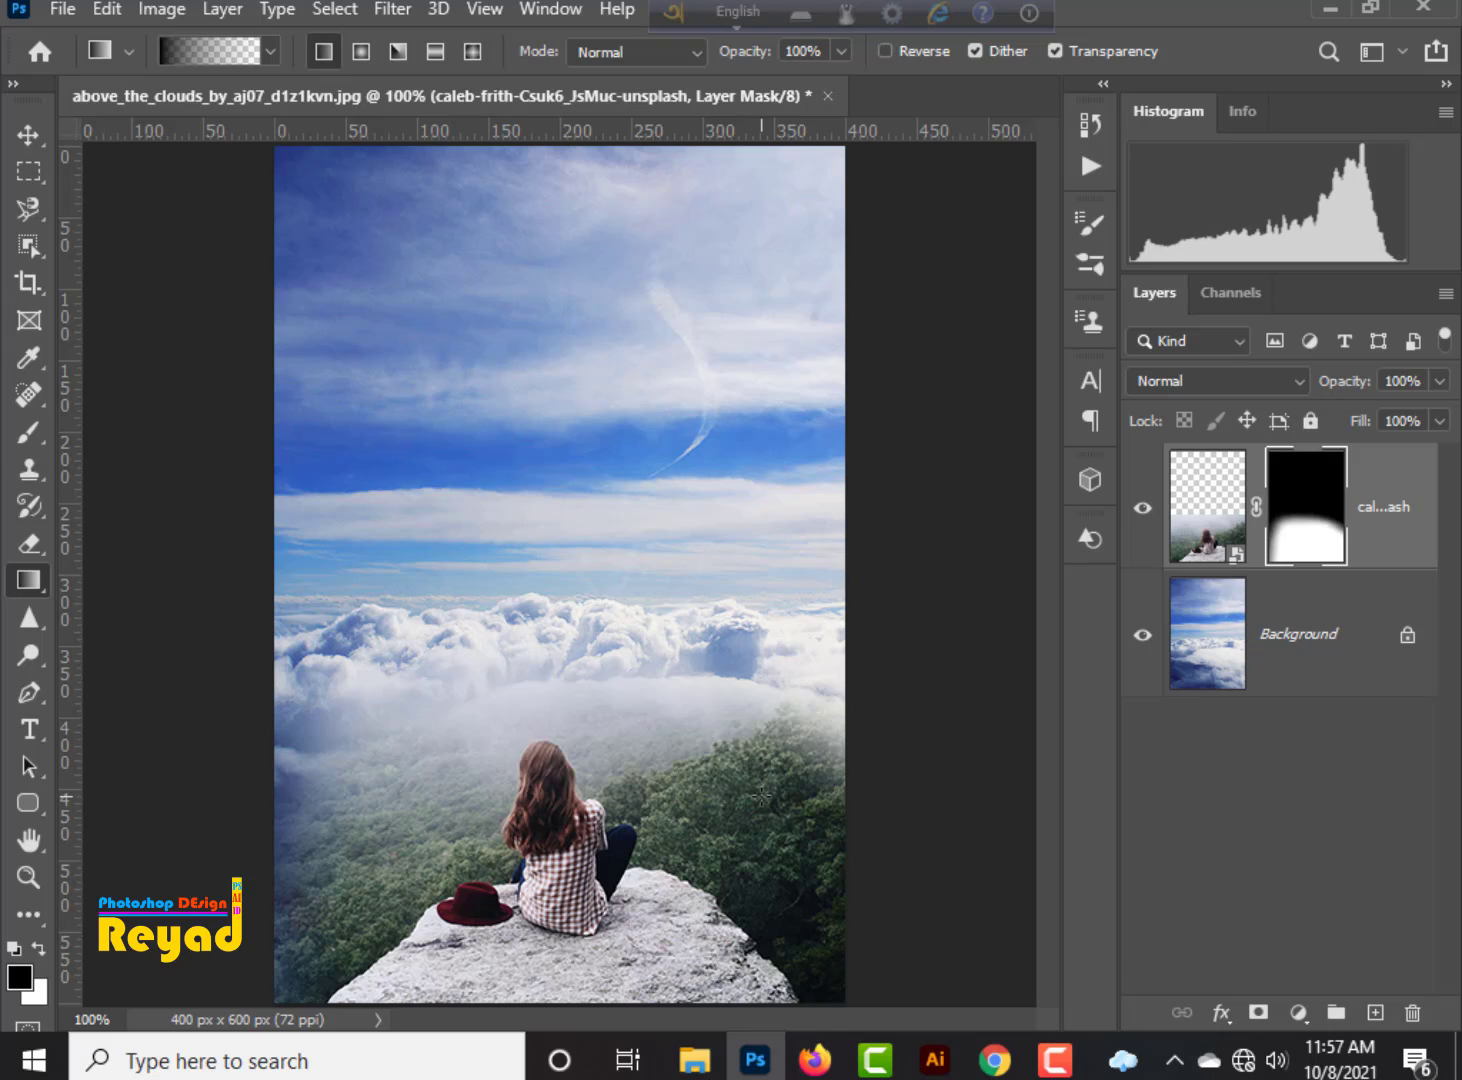
drag(356, 840, 440, 838)
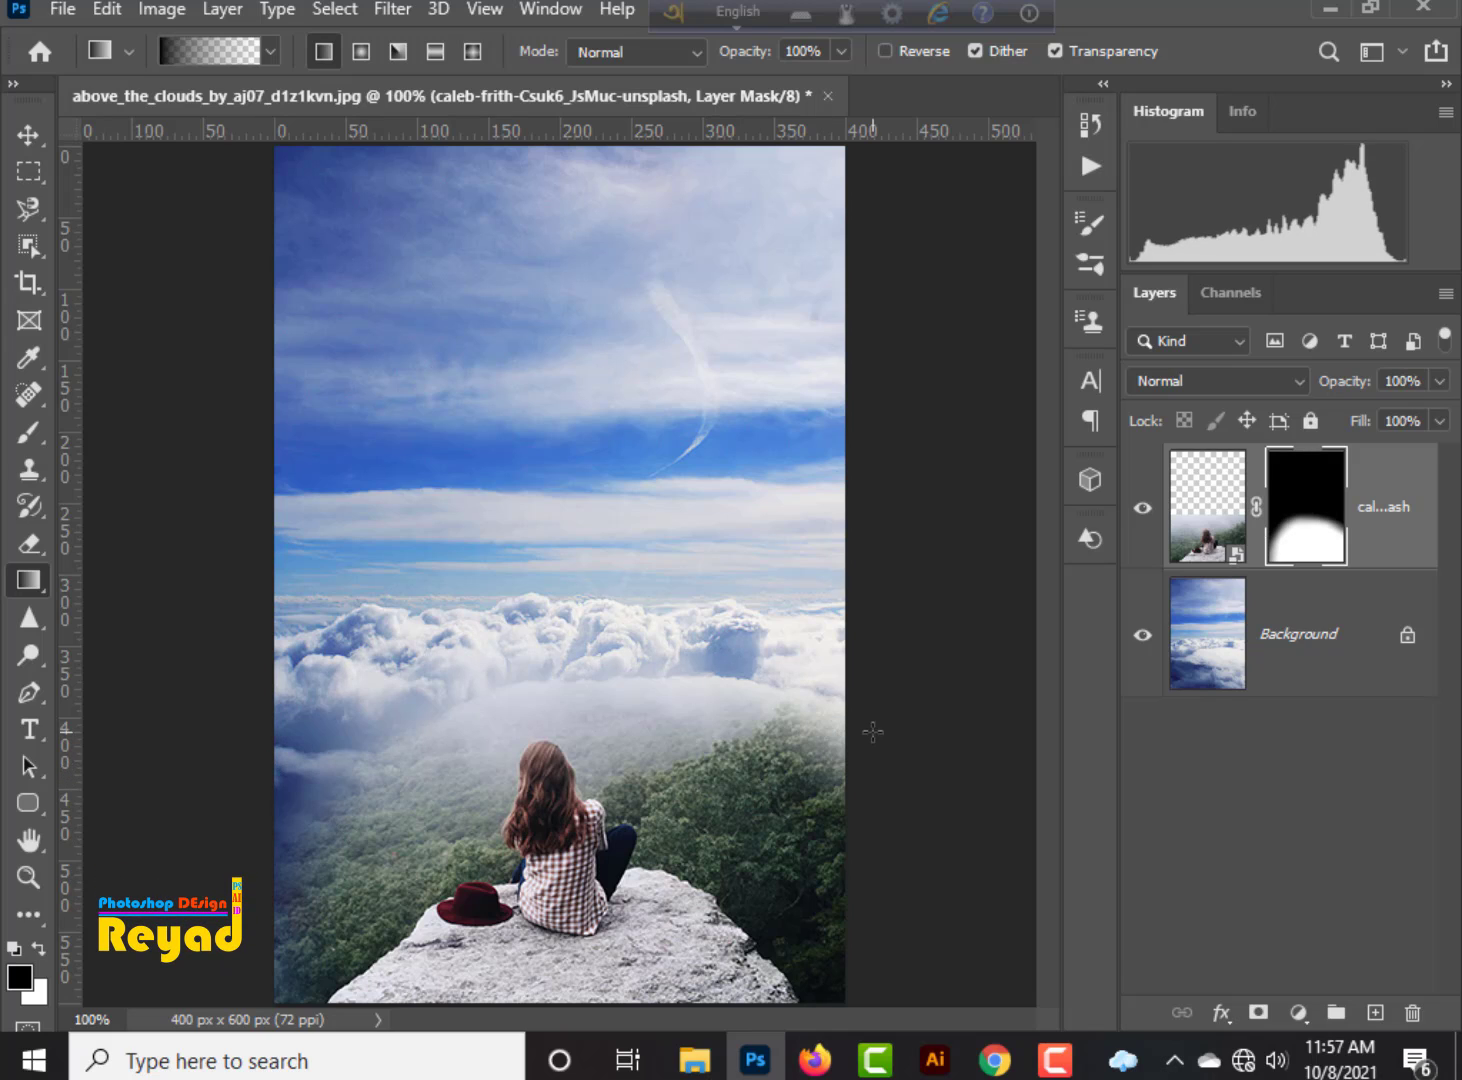
drag(873, 732, 779, 815)
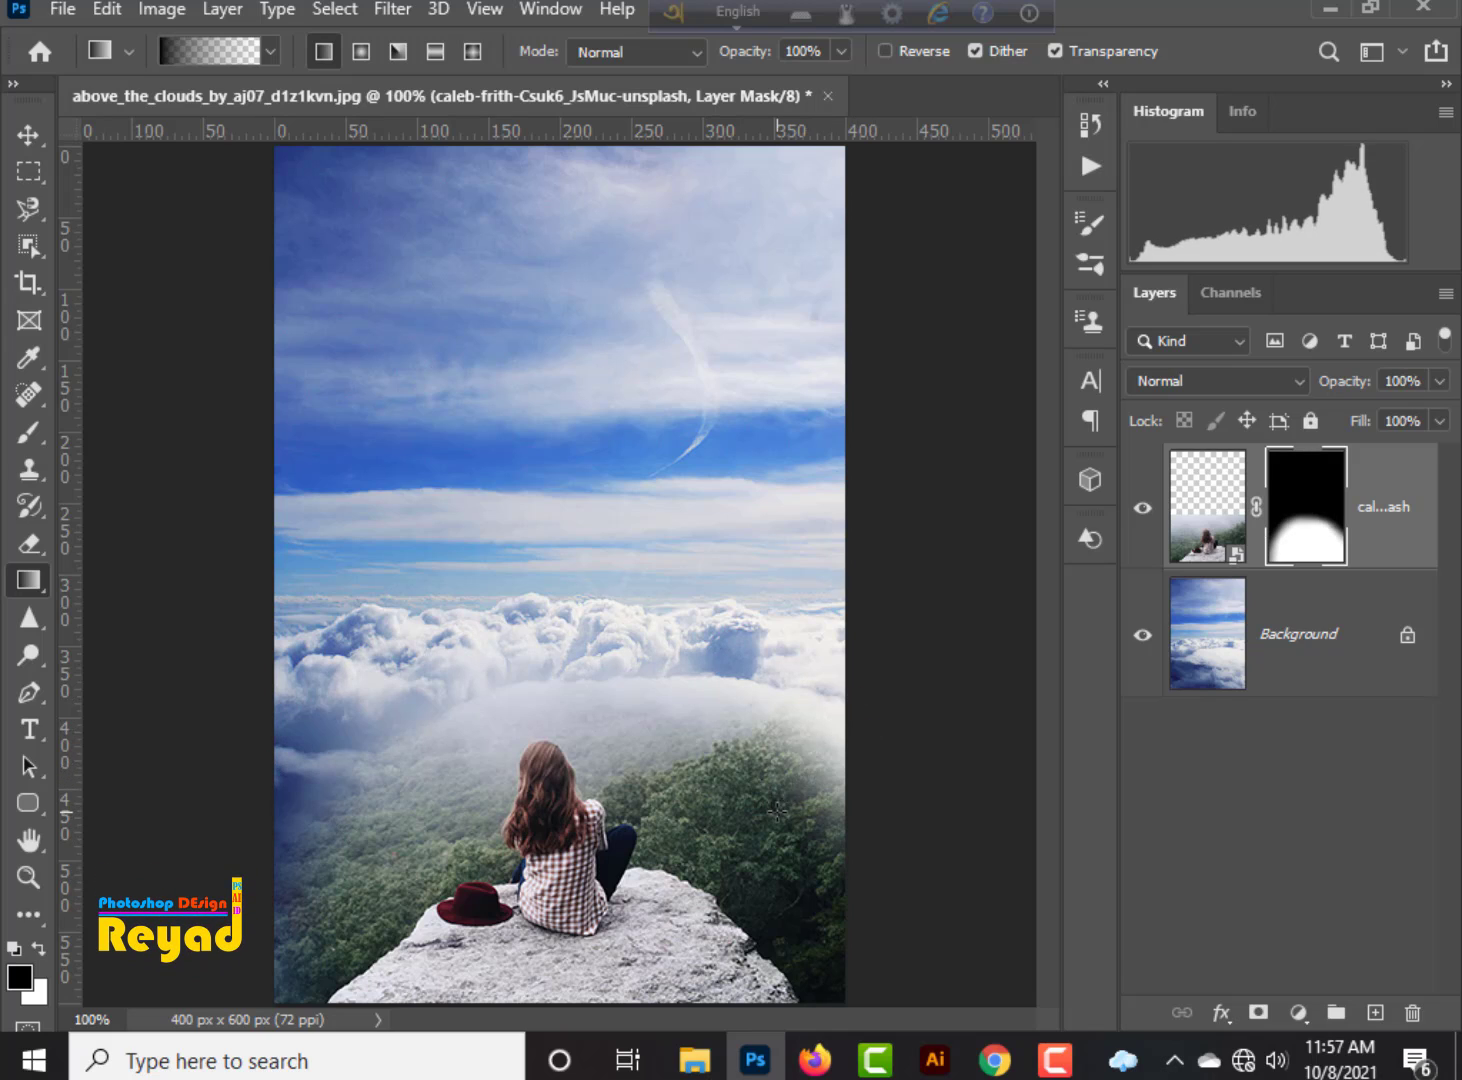
drag(839, 731, 777, 812)
key(v)
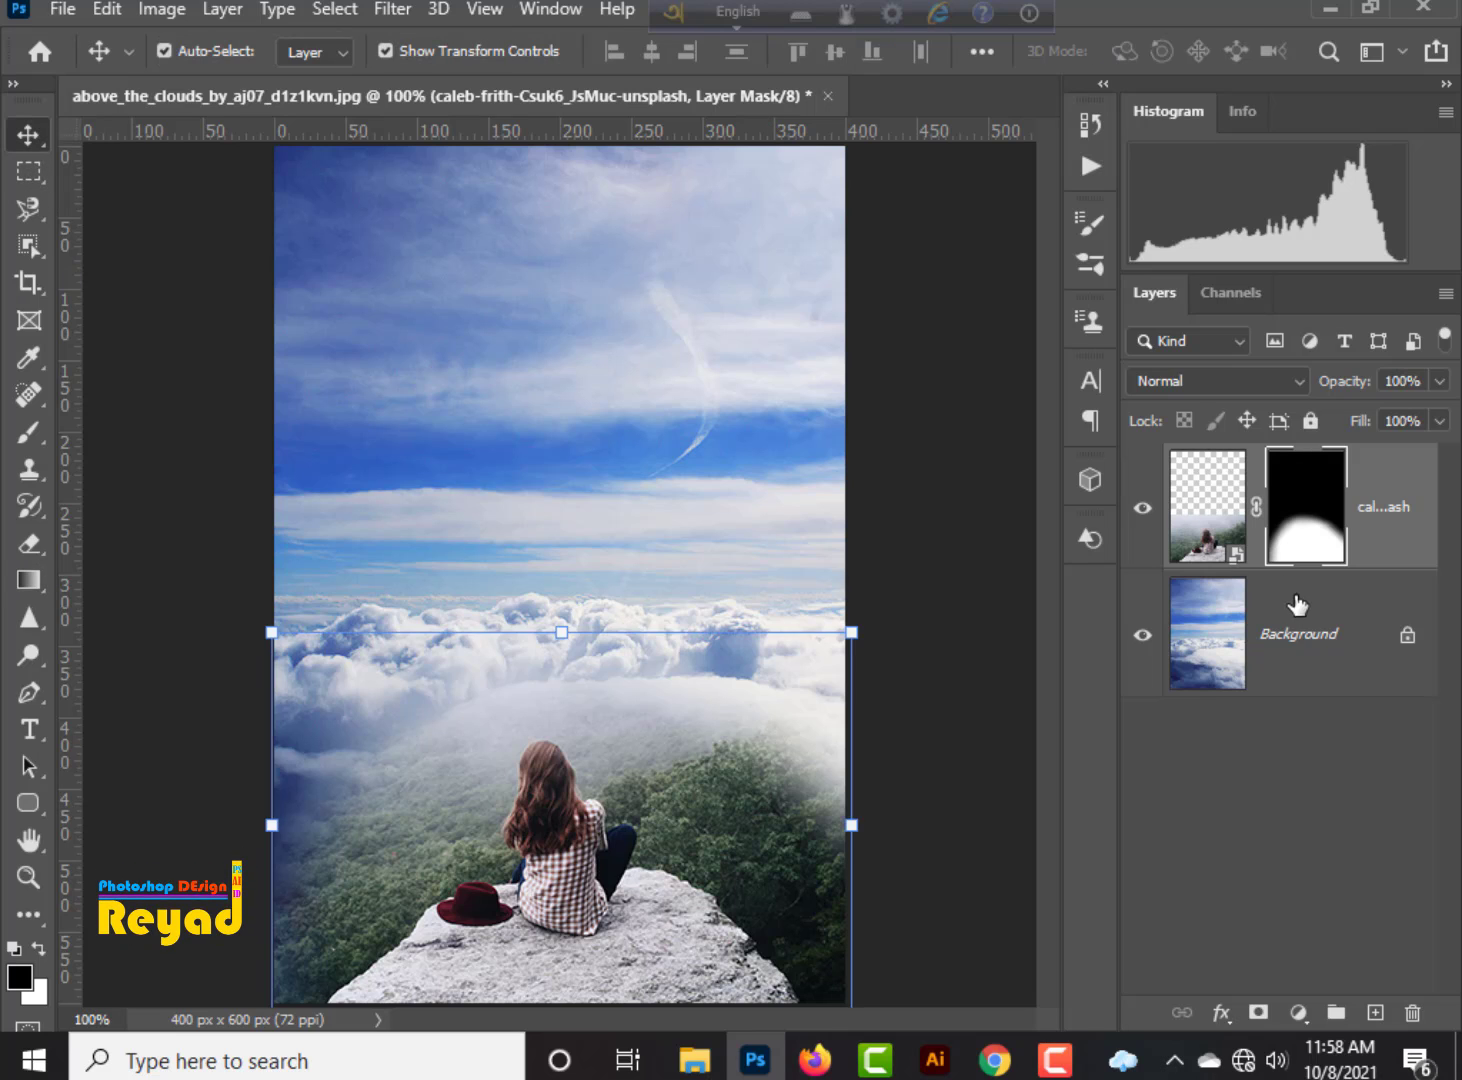
Add a Brightness/Contrast adjustment above the Background layer with brightness -94 and contrast 8.
click(1350, 650)
click(1287, 1013)
click(1310, 591)
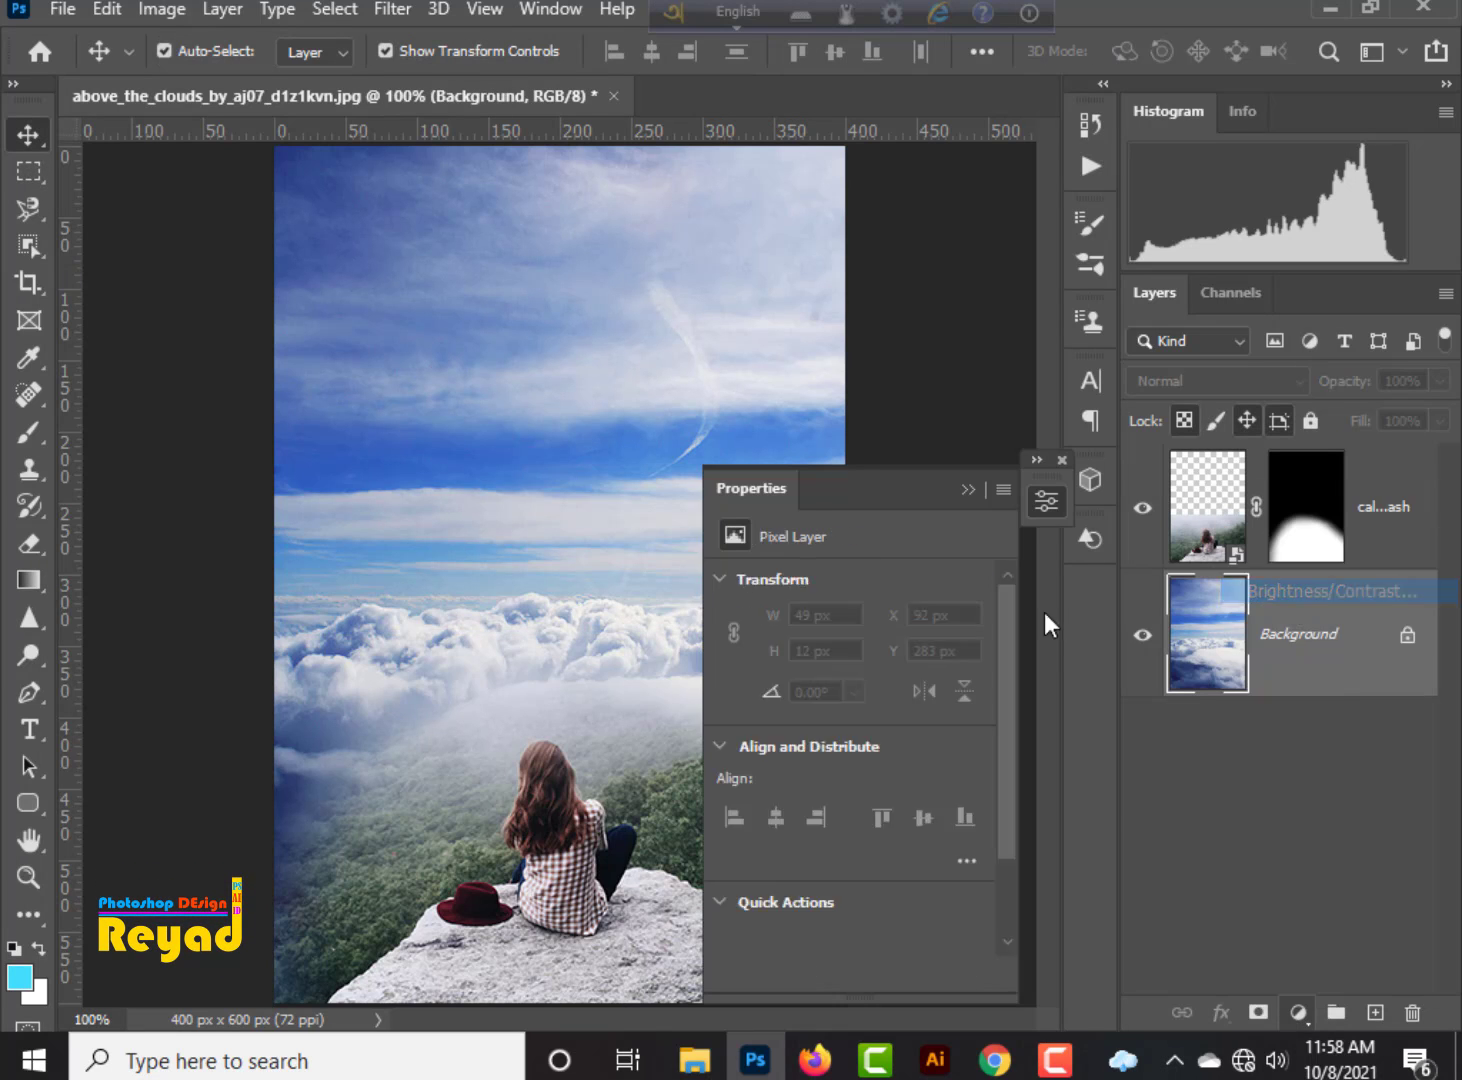
drag(848, 661, 771, 656)
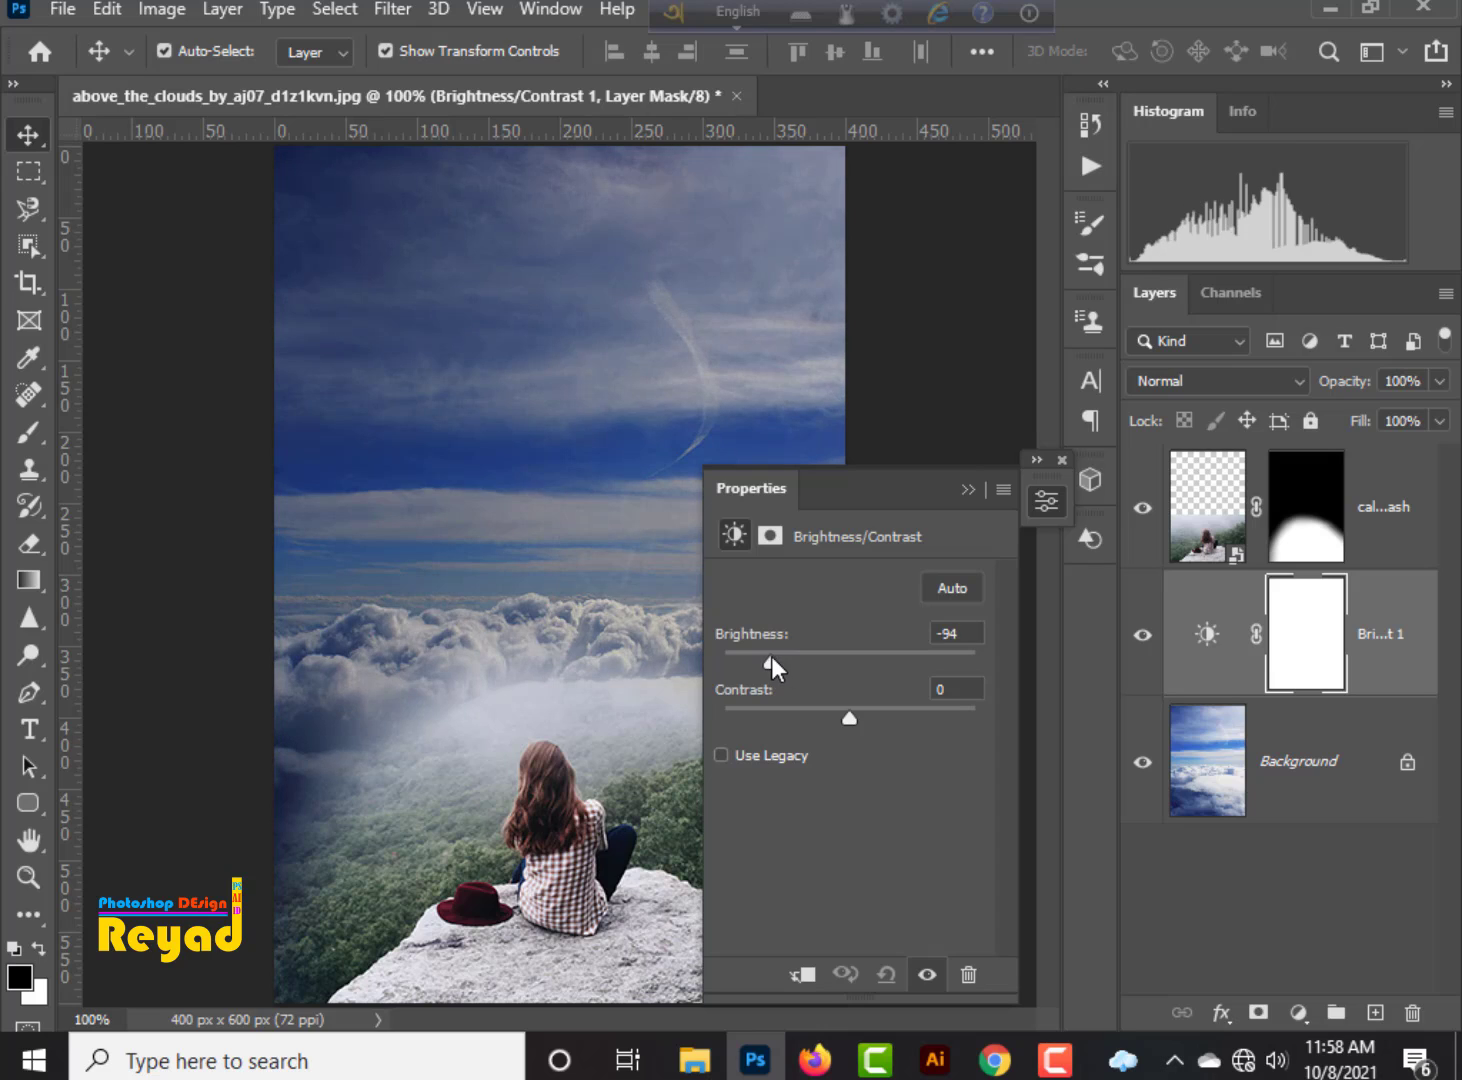
mouse_move(848, 715)
mouse_down()
mouse_move(930, 722)
mouse_move(860, 718)
mouse_up()
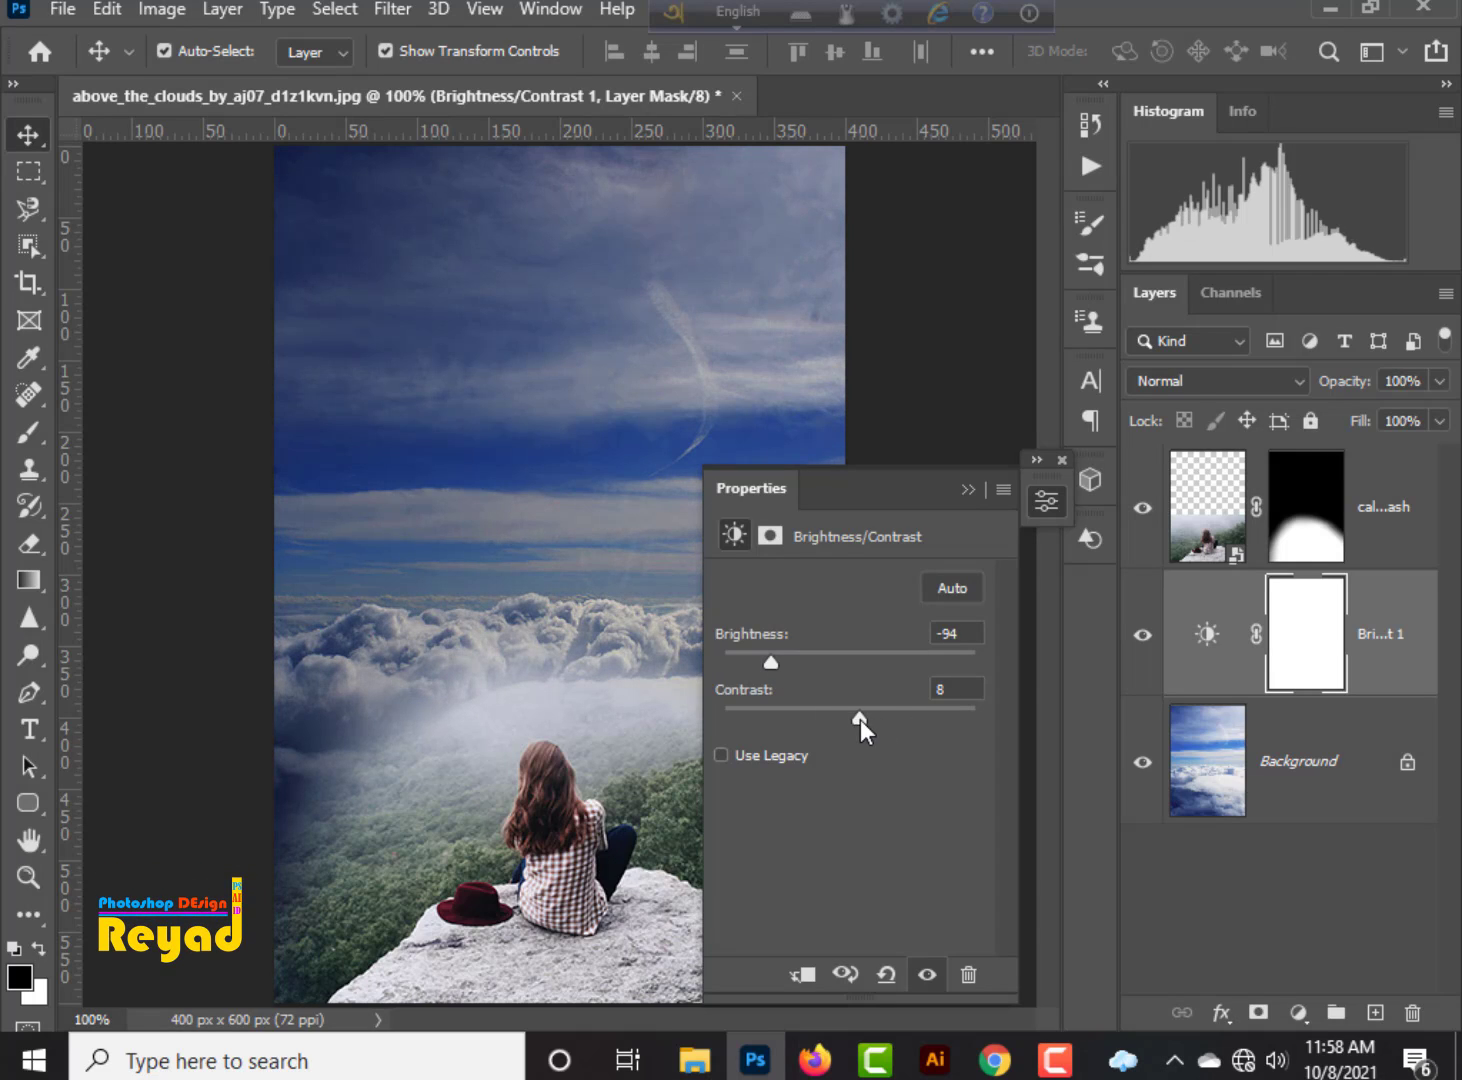
click(962, 490)
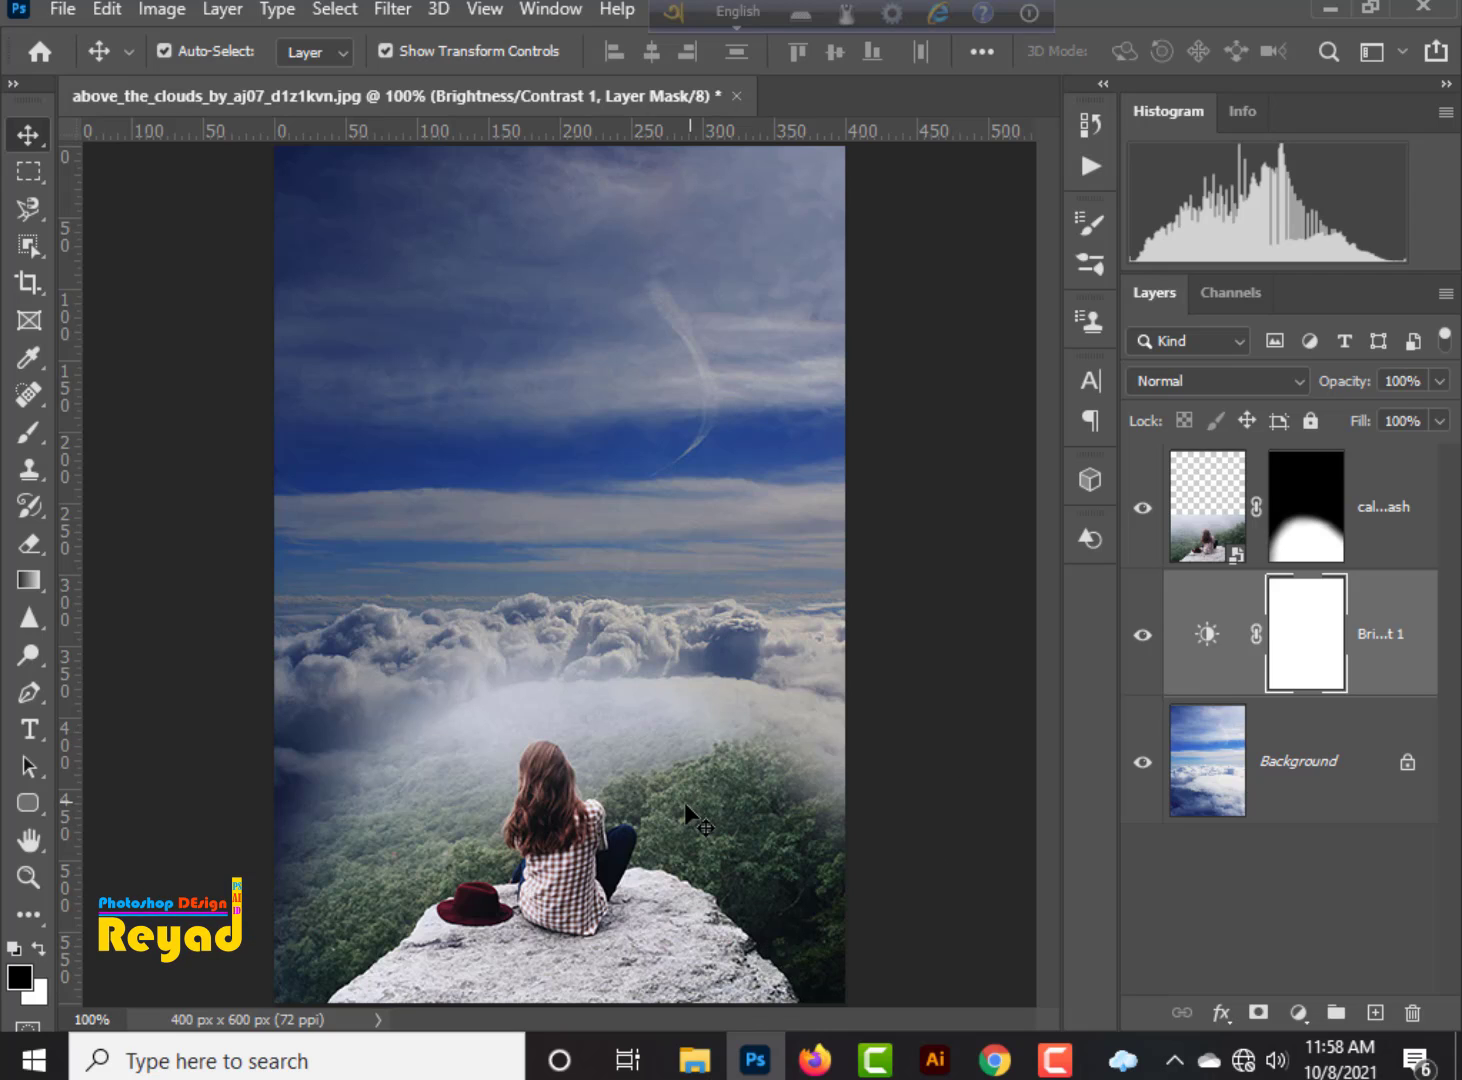
Add a Brightness/Contrast adjustment above the seated-girl layer with brightness -84.
mouse_move(697, 1068)
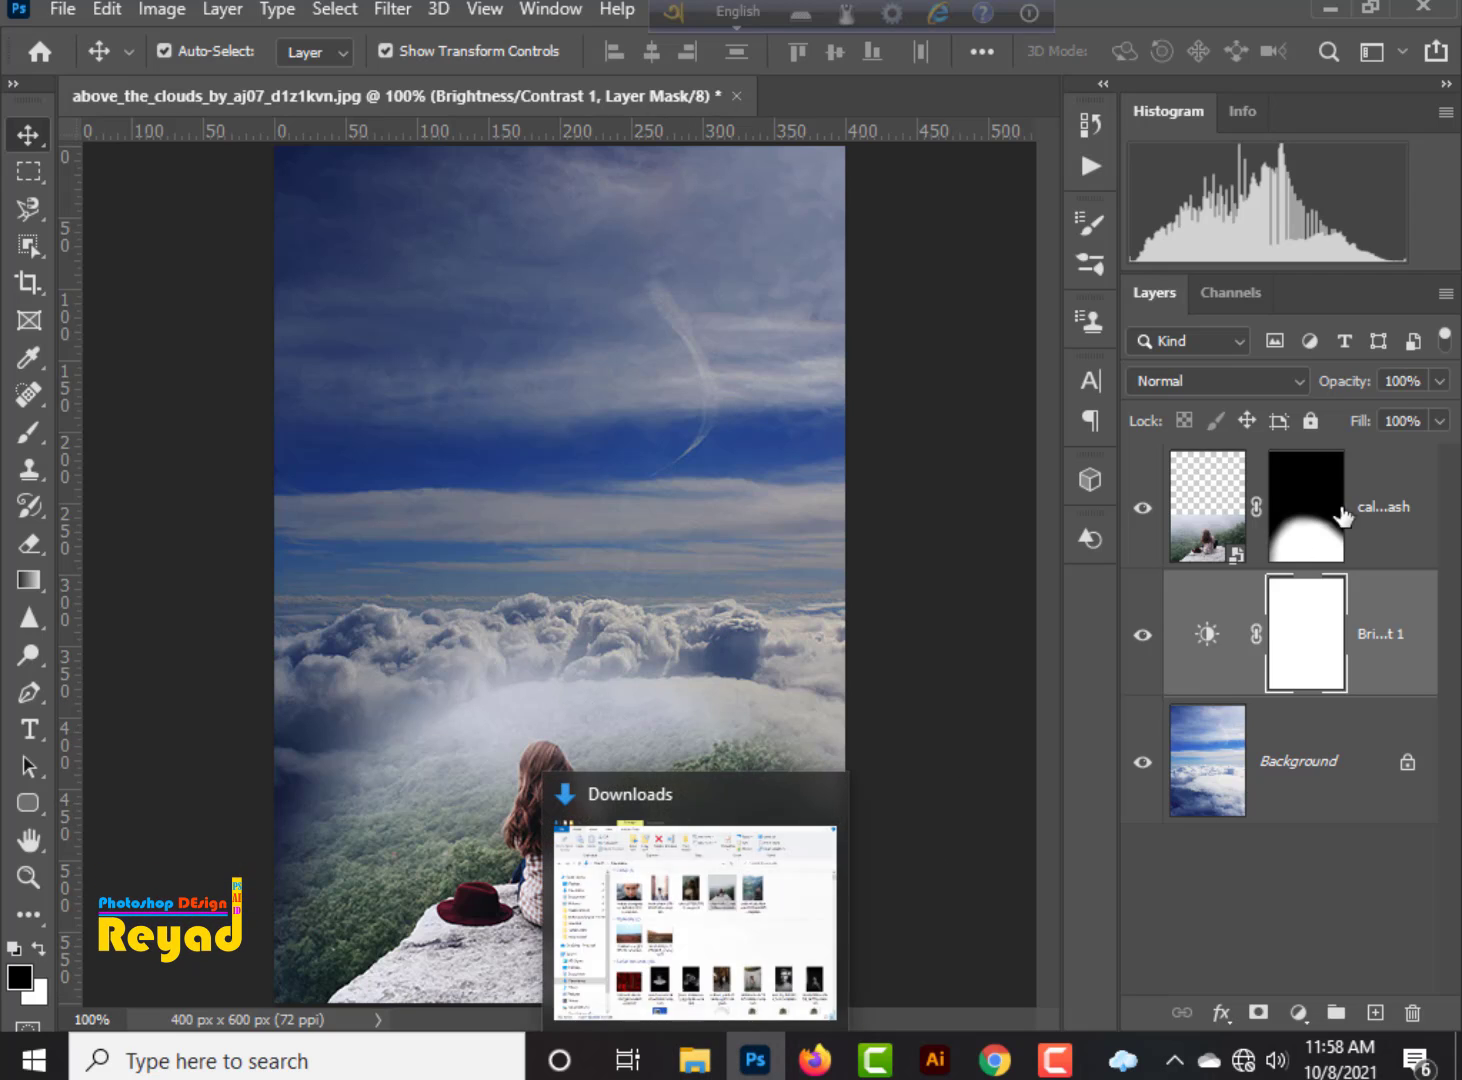
click(1386, 506)
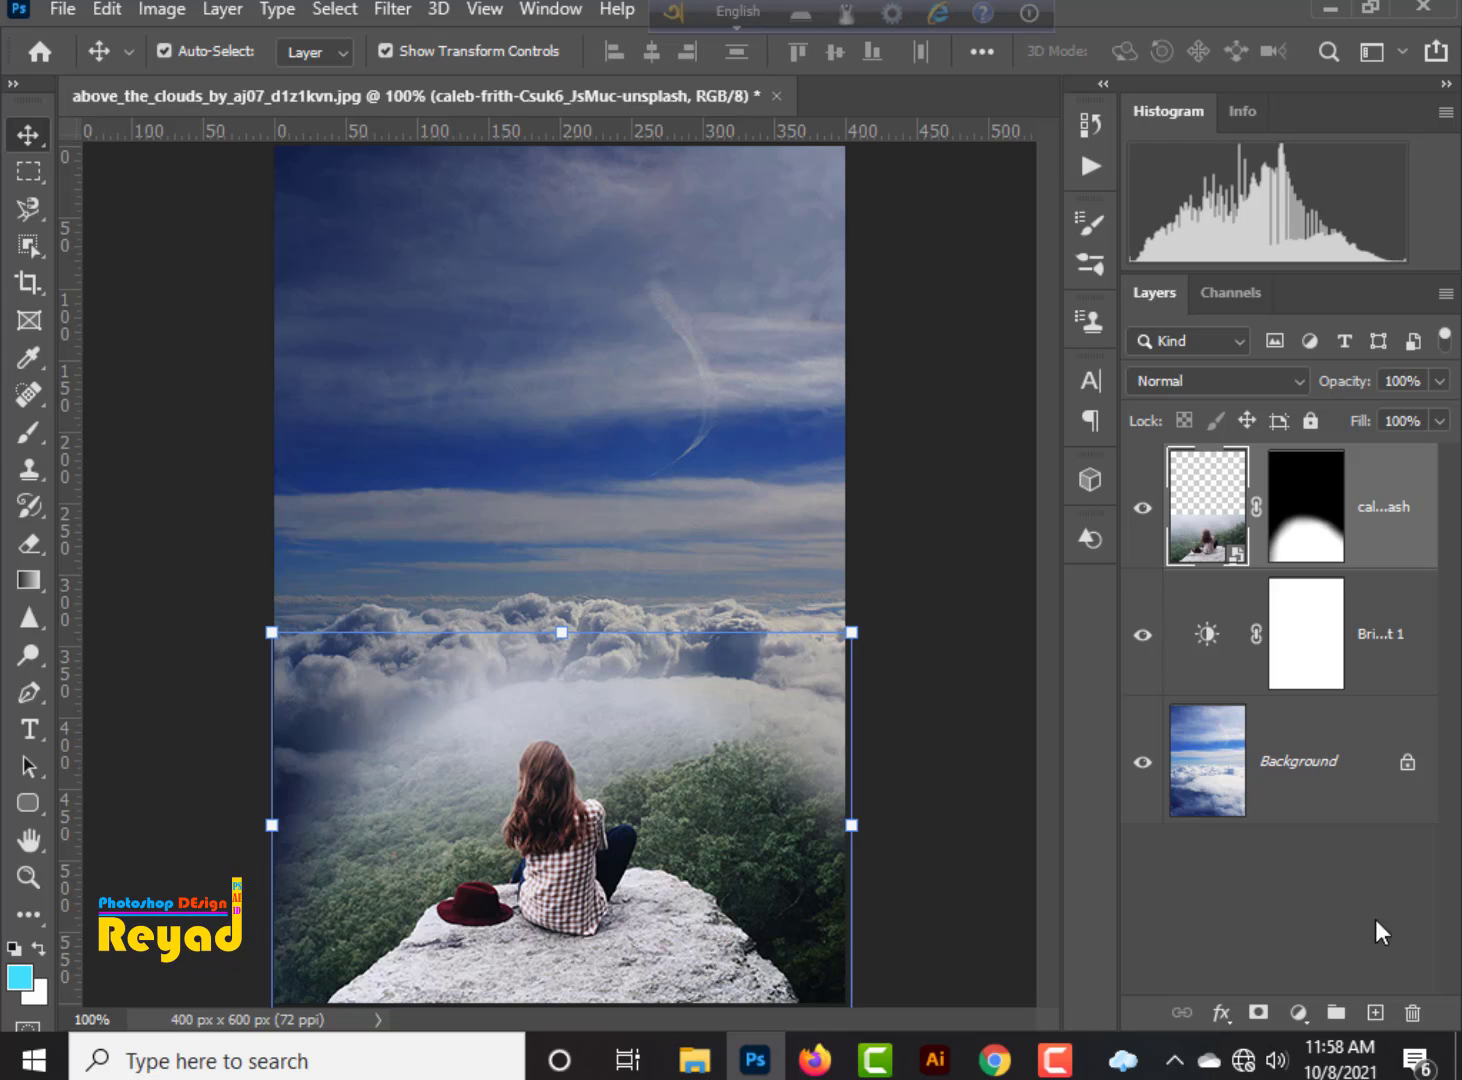
click(1298, 1012)
click(1313, 598)
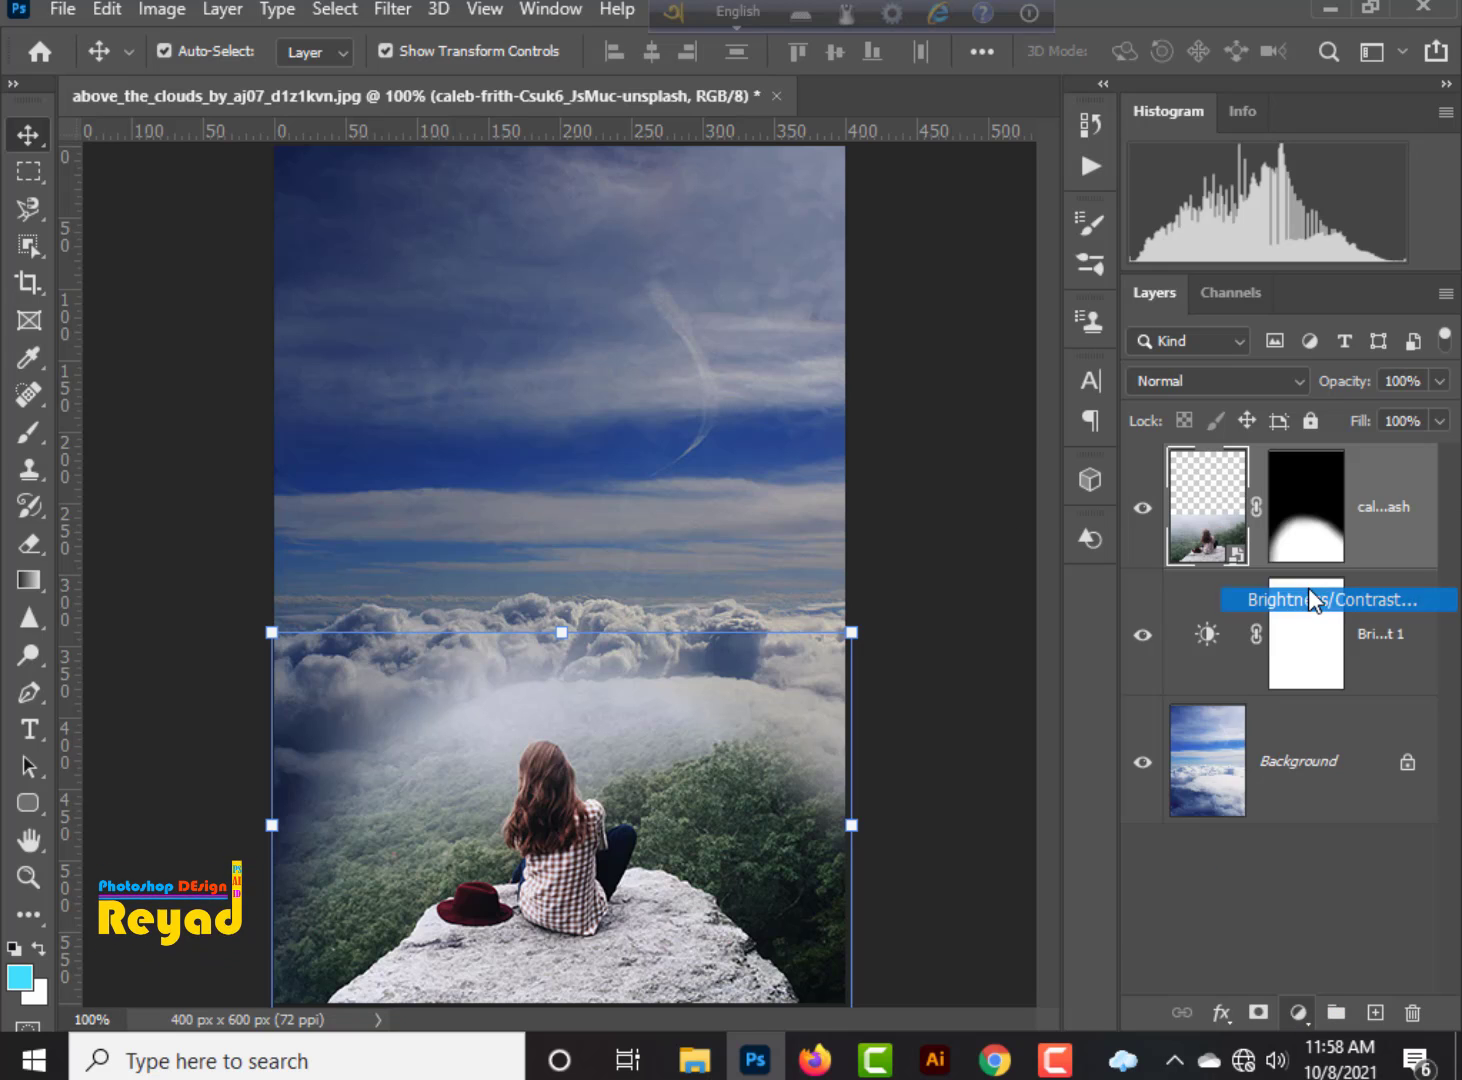
drag(840, 665, 780, 654)
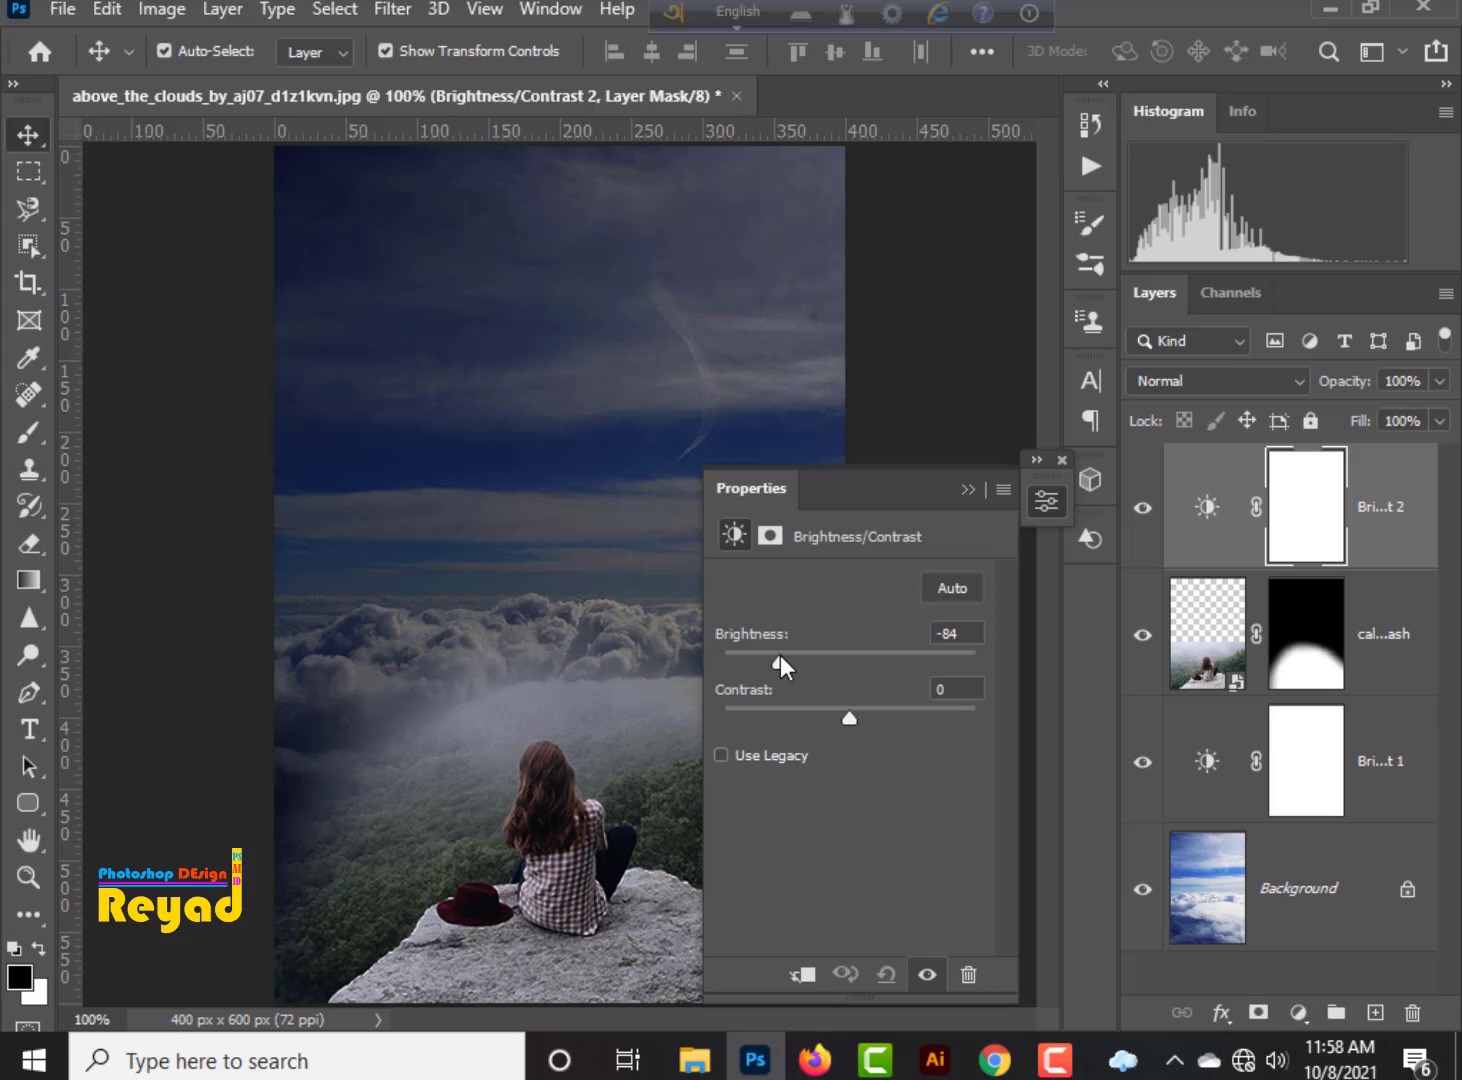
click(967, 489)
Place the starry night sky photo with the mountain ridge from the Downloads folder as the uppermost layer, filling the canvas.
click(694, 1060)
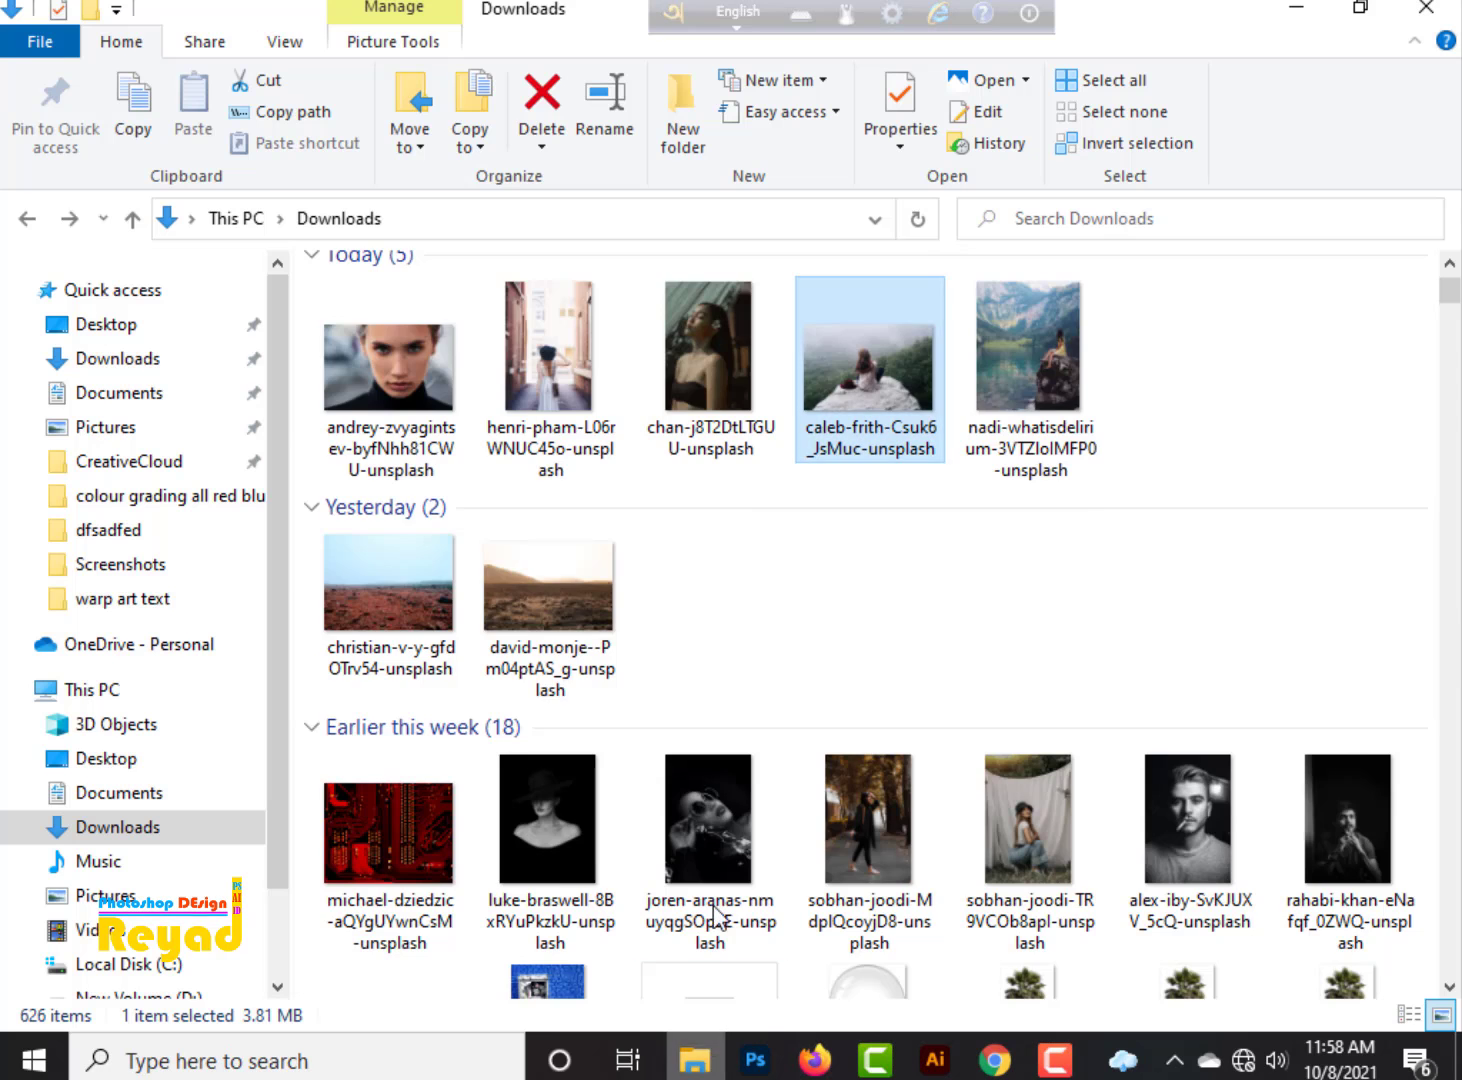
scroll(709, 770, down, 10)
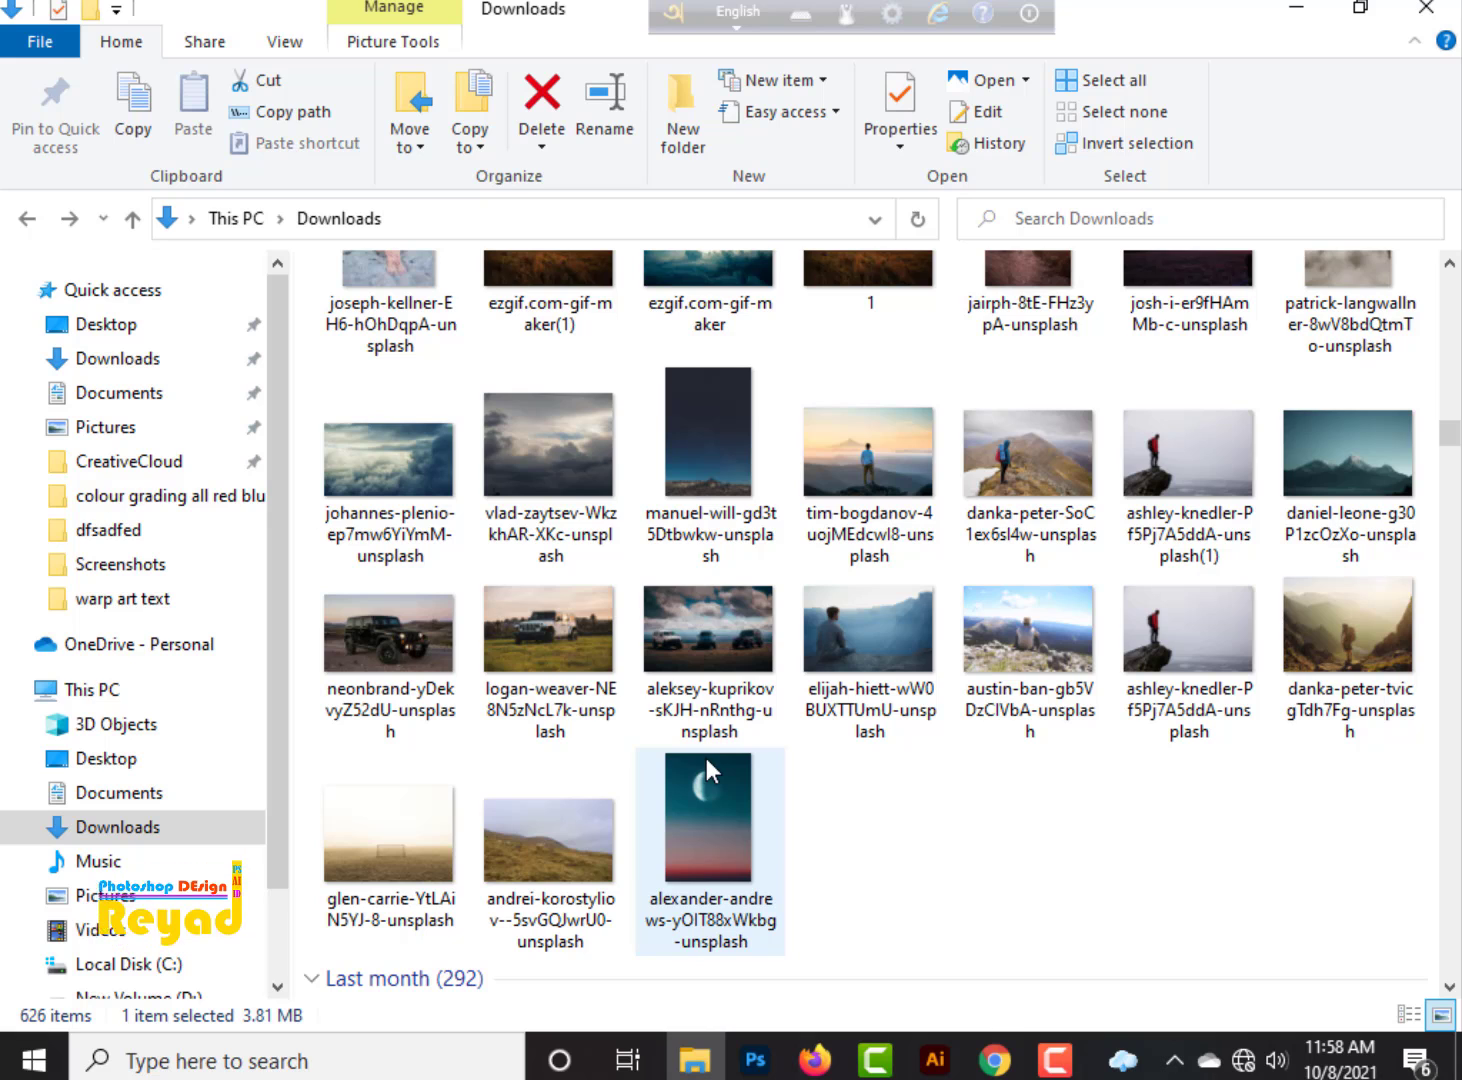
drag(736, 614, 609, 794)
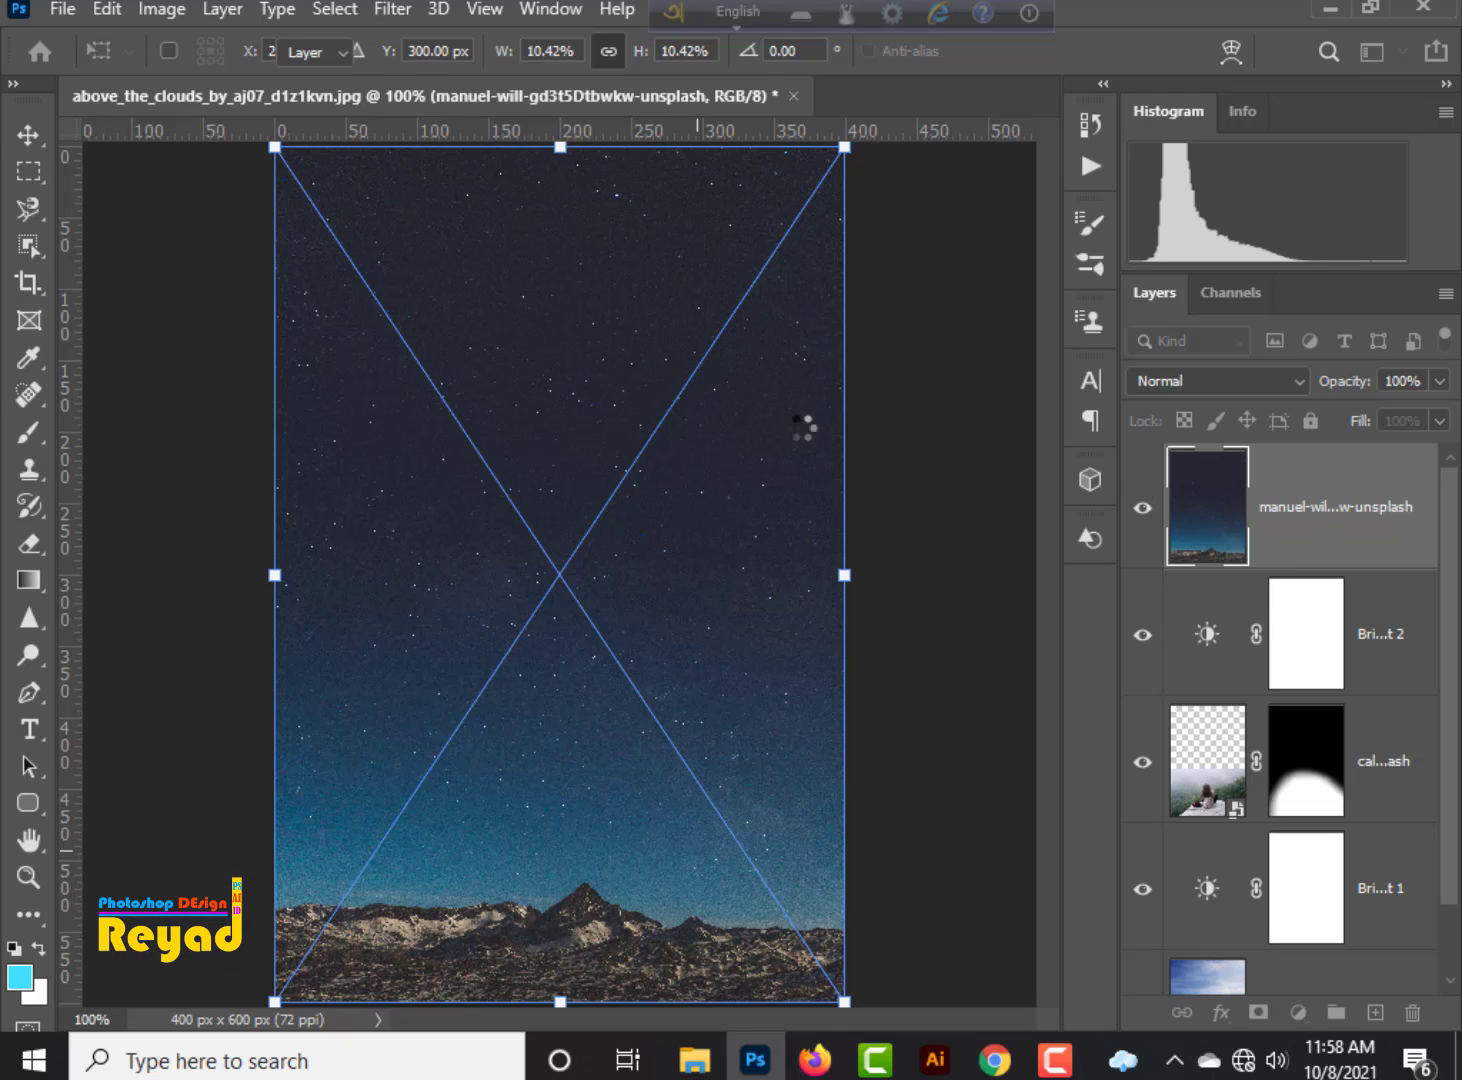
key(Return)
Add a layer mask to the starry sky and fade out its lower half down from the cloud horizon with black-to-transparent gradients.
click(1260, 1013)
key(g)
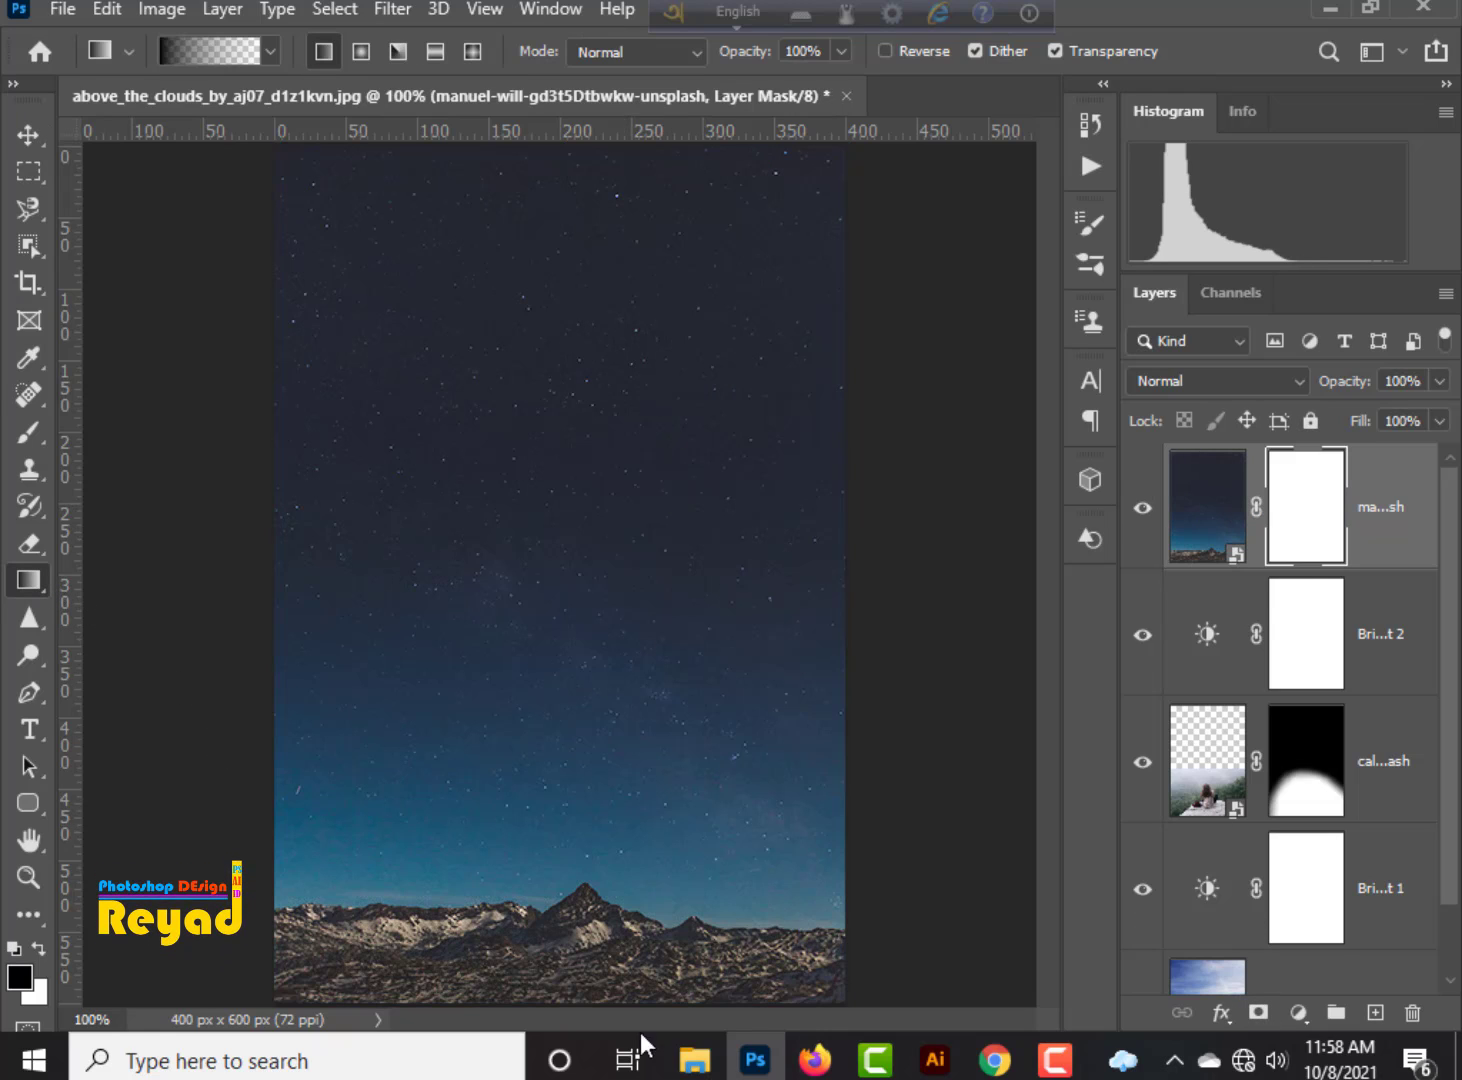
drag(584, 1002, 575, 711)
drag(590, 877, 582, 562)
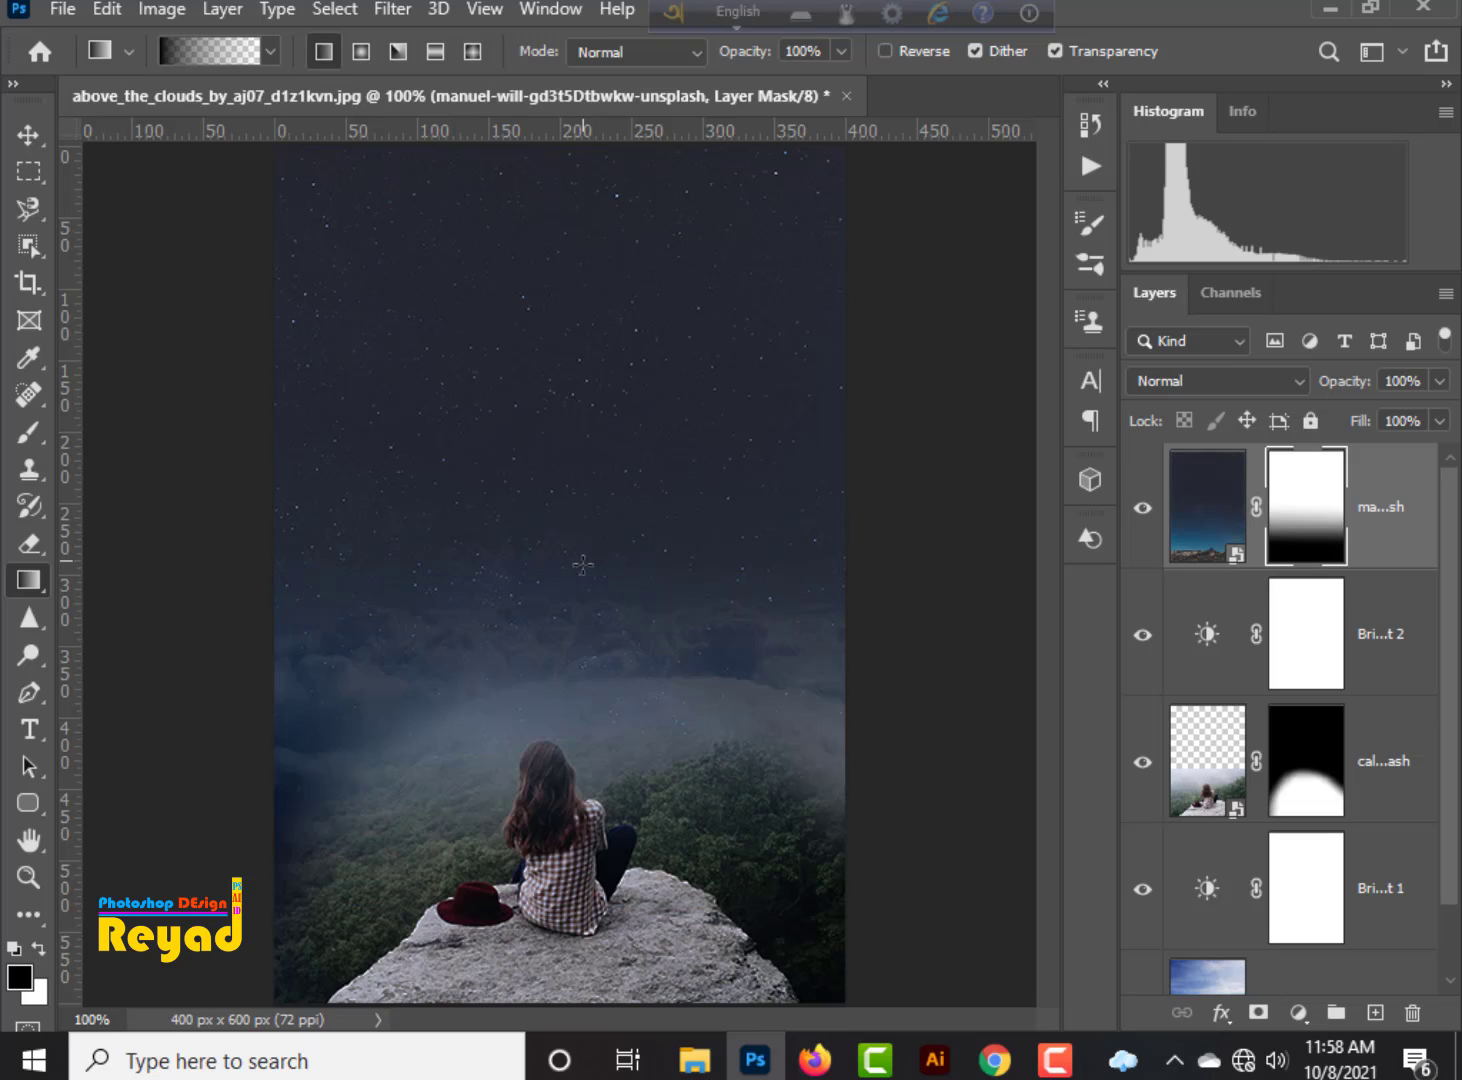
drag(537, 694, 538, 547)
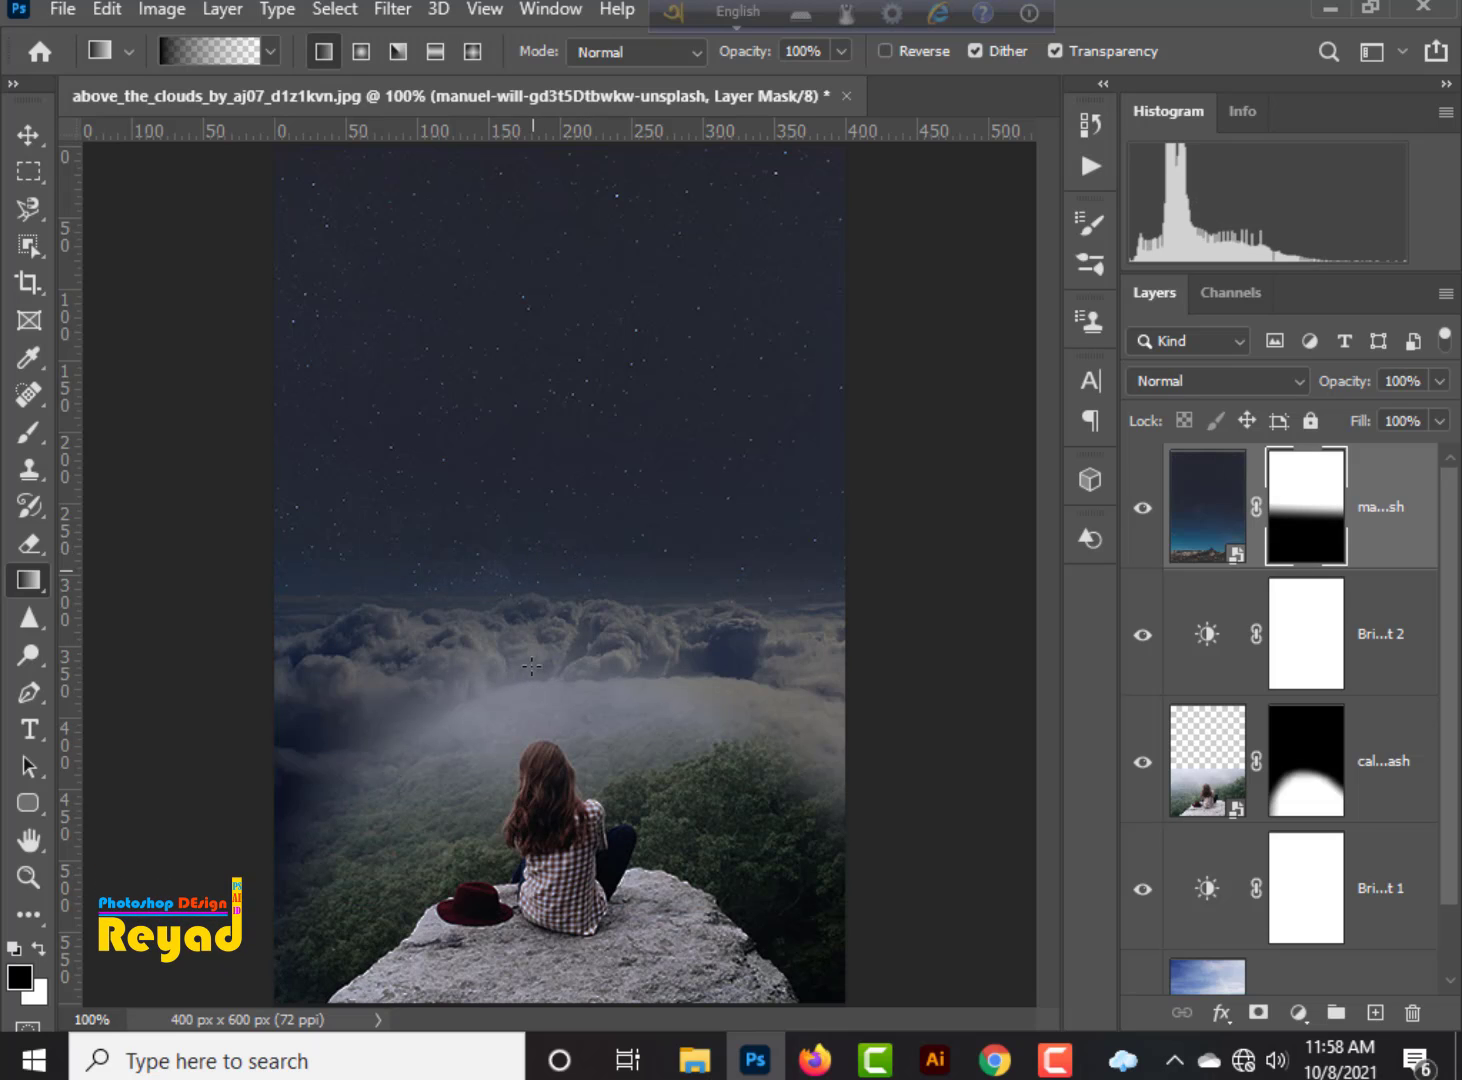
drag(543, 617, 542, 603)
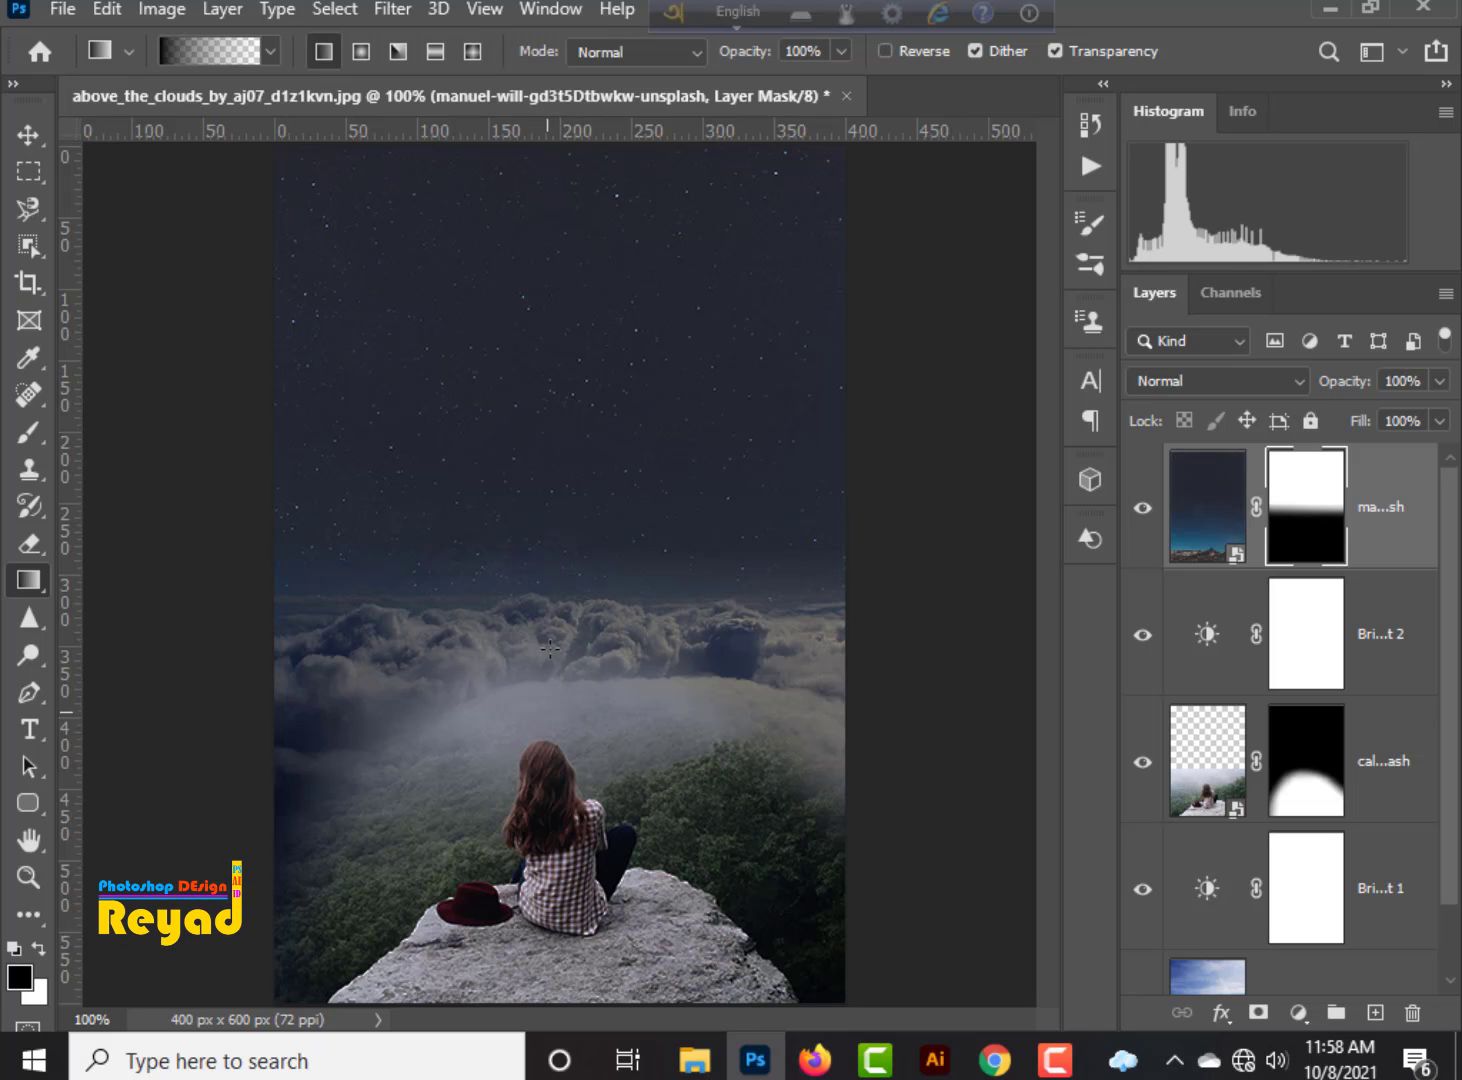
drag(561, 683, 559, 575)
Place the crescent moon photo from the Downloads folder and scale it to about 18.75% to cover the whole canvas.
click(695, 1060)
drag(700, 845, 551, 636)
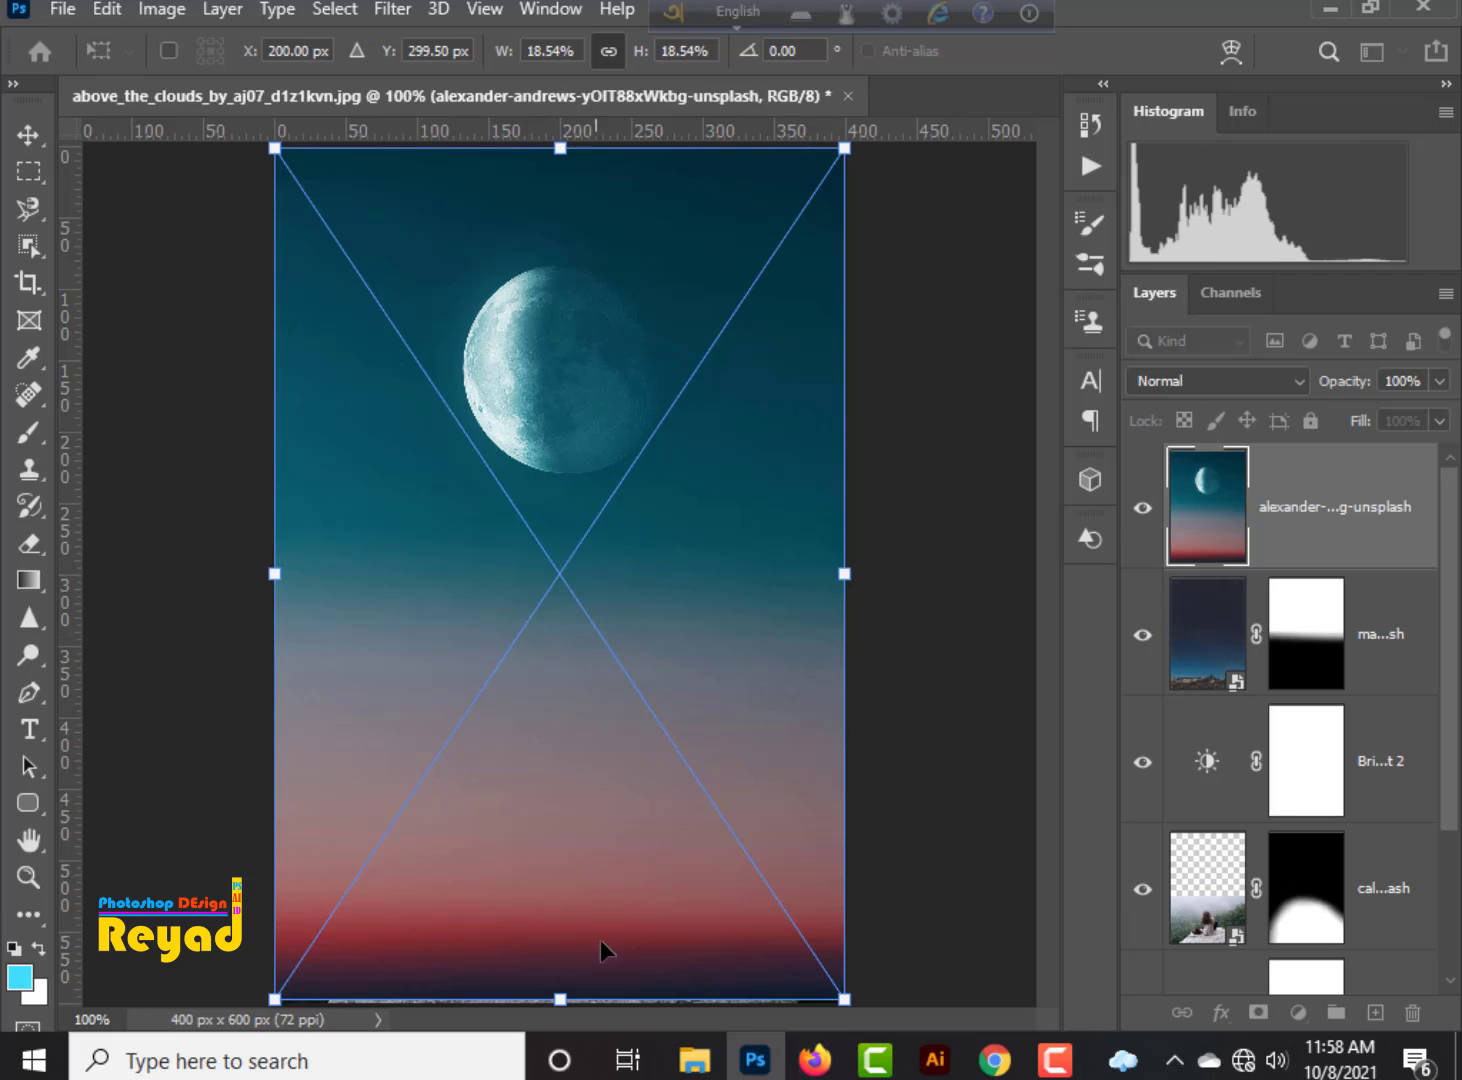
drag(570, 995, 570, 1000)
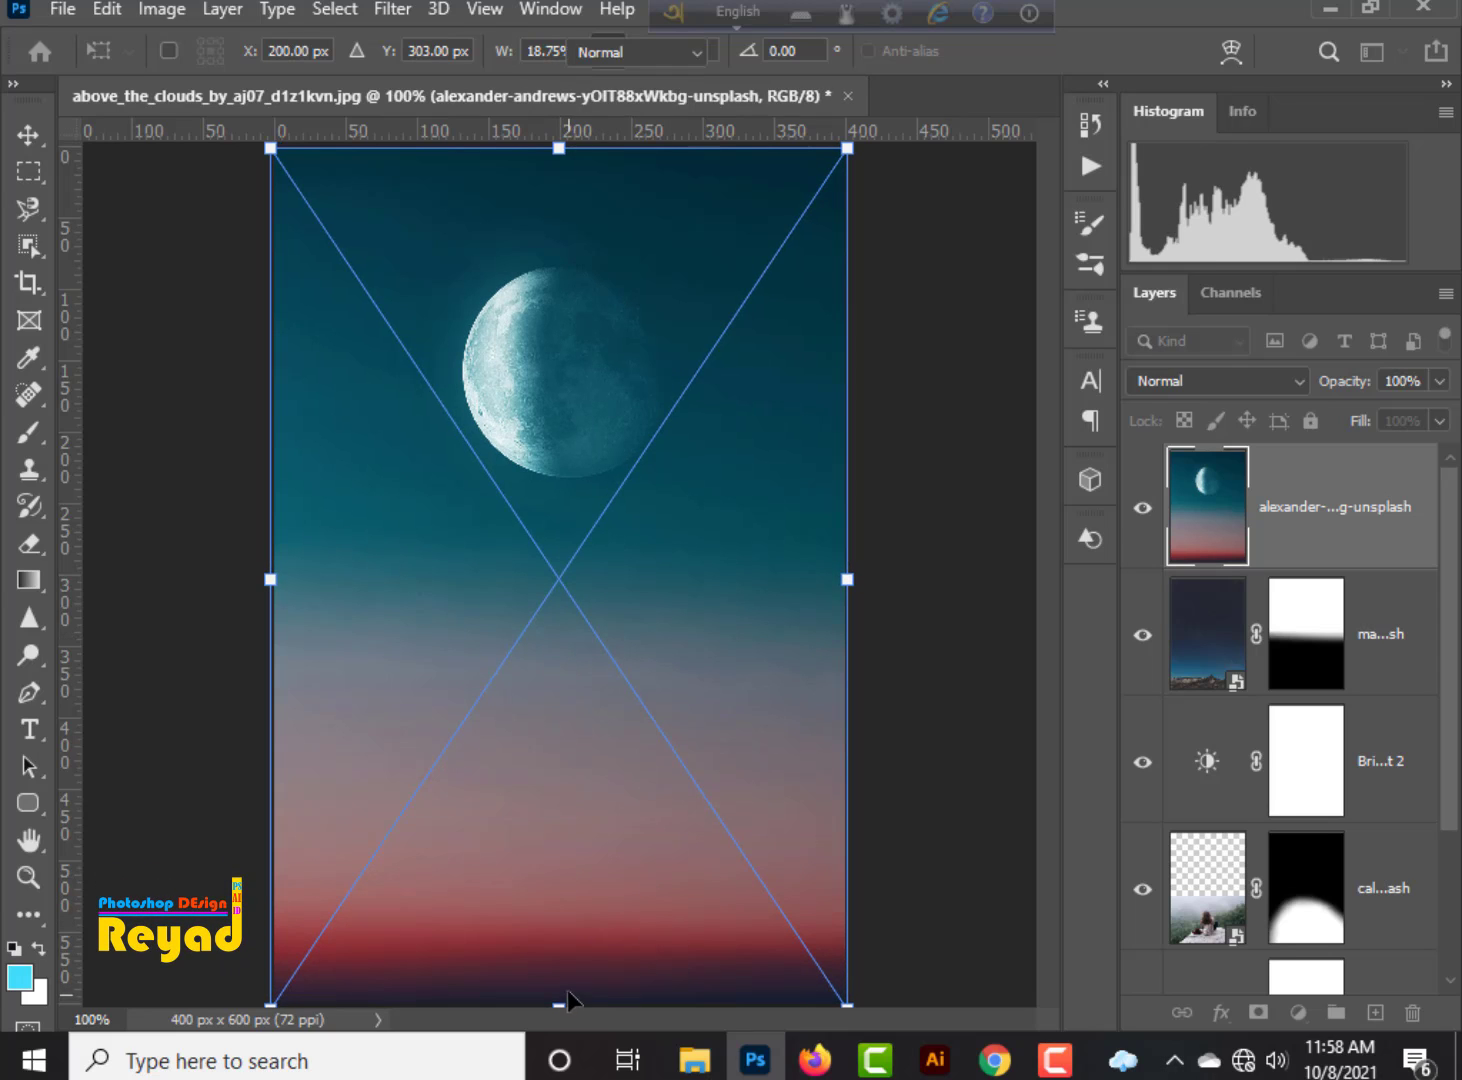
key(Return)
Add a layer mask to the moon photo and fade out its lower half with black-to-transparent gradients to reveal the girl and clouds.
key(g)
click(1258, 1012)
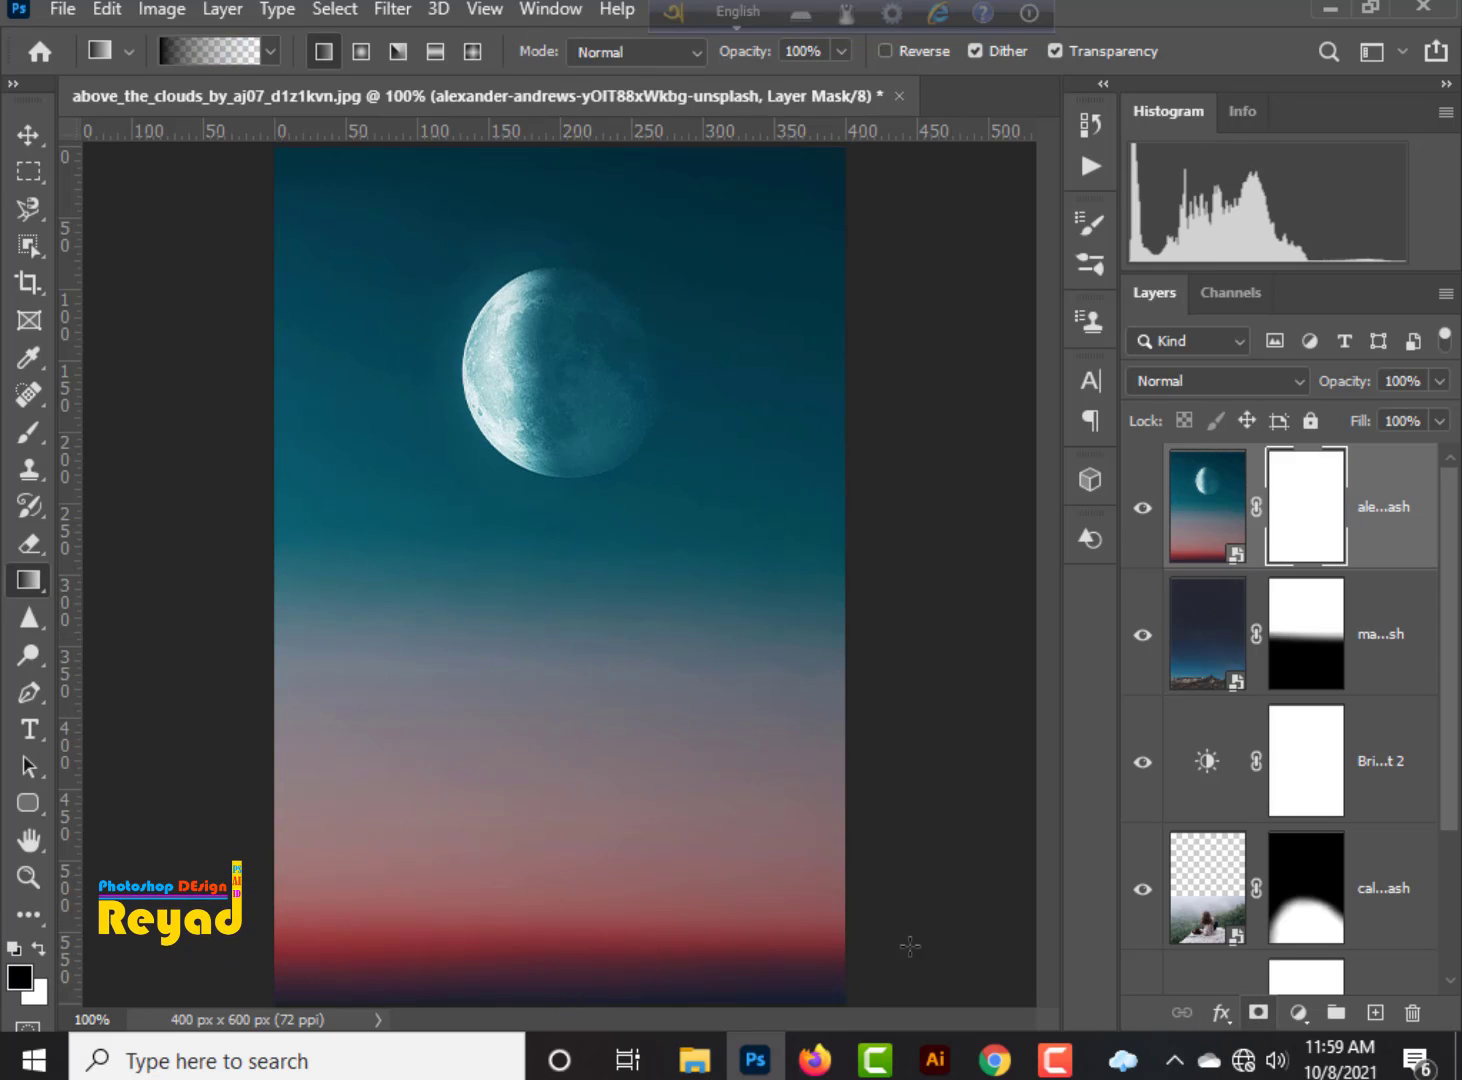
drag(571, 1005, 578, 775)
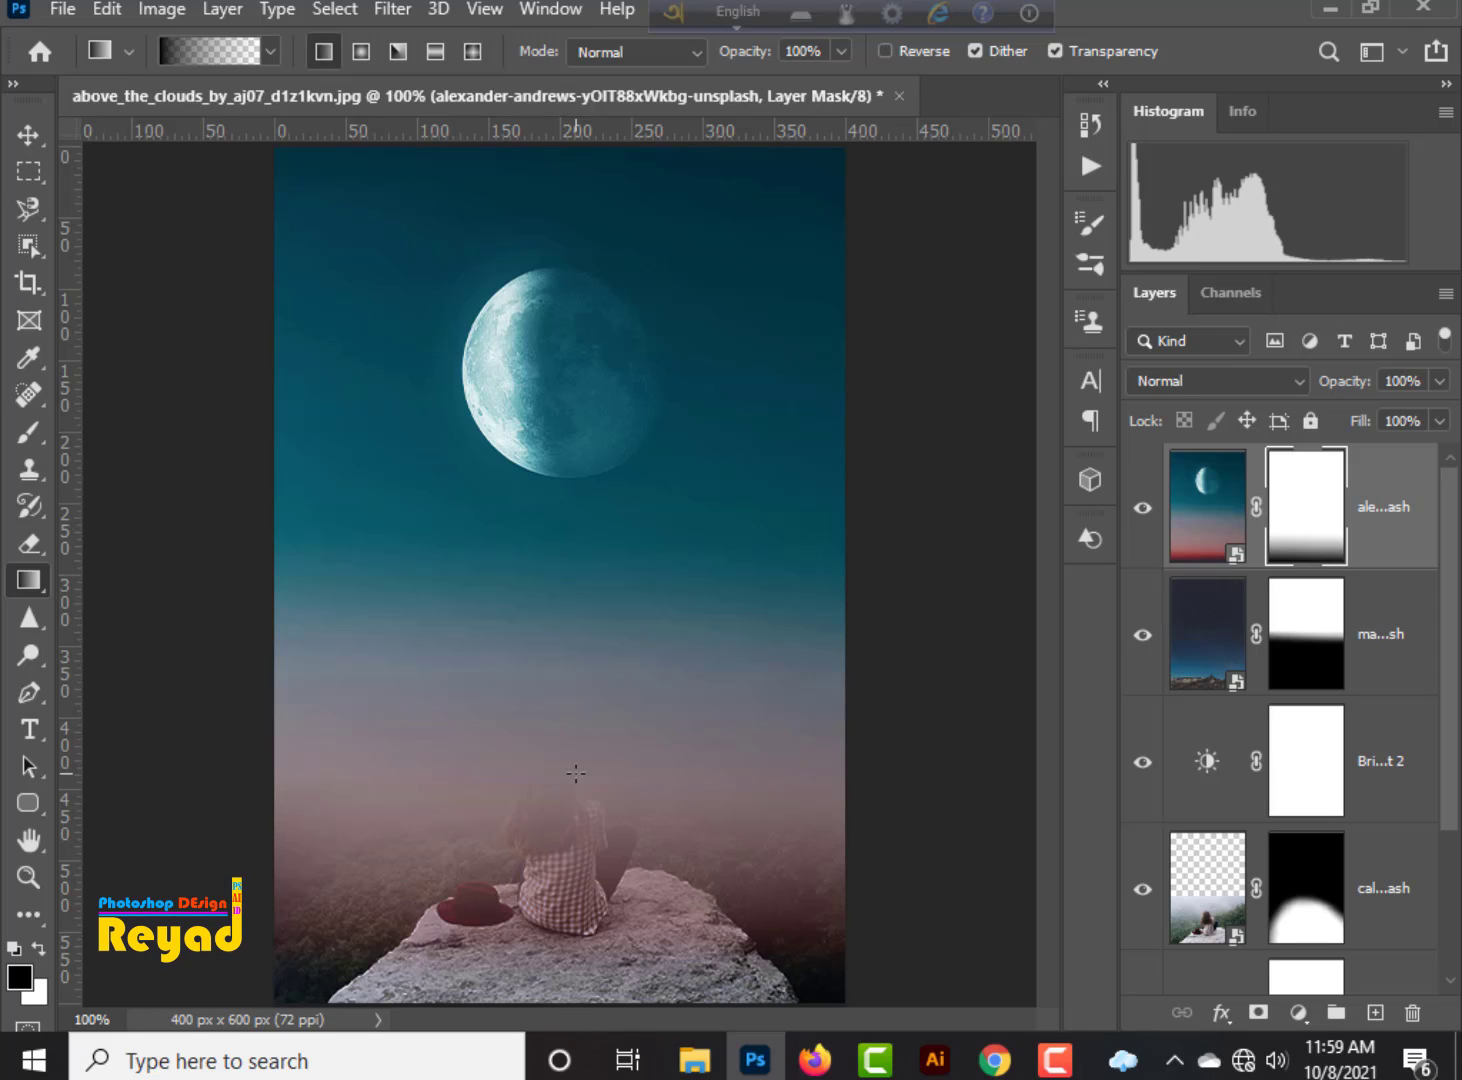
drag(579, 905, 600, 723)
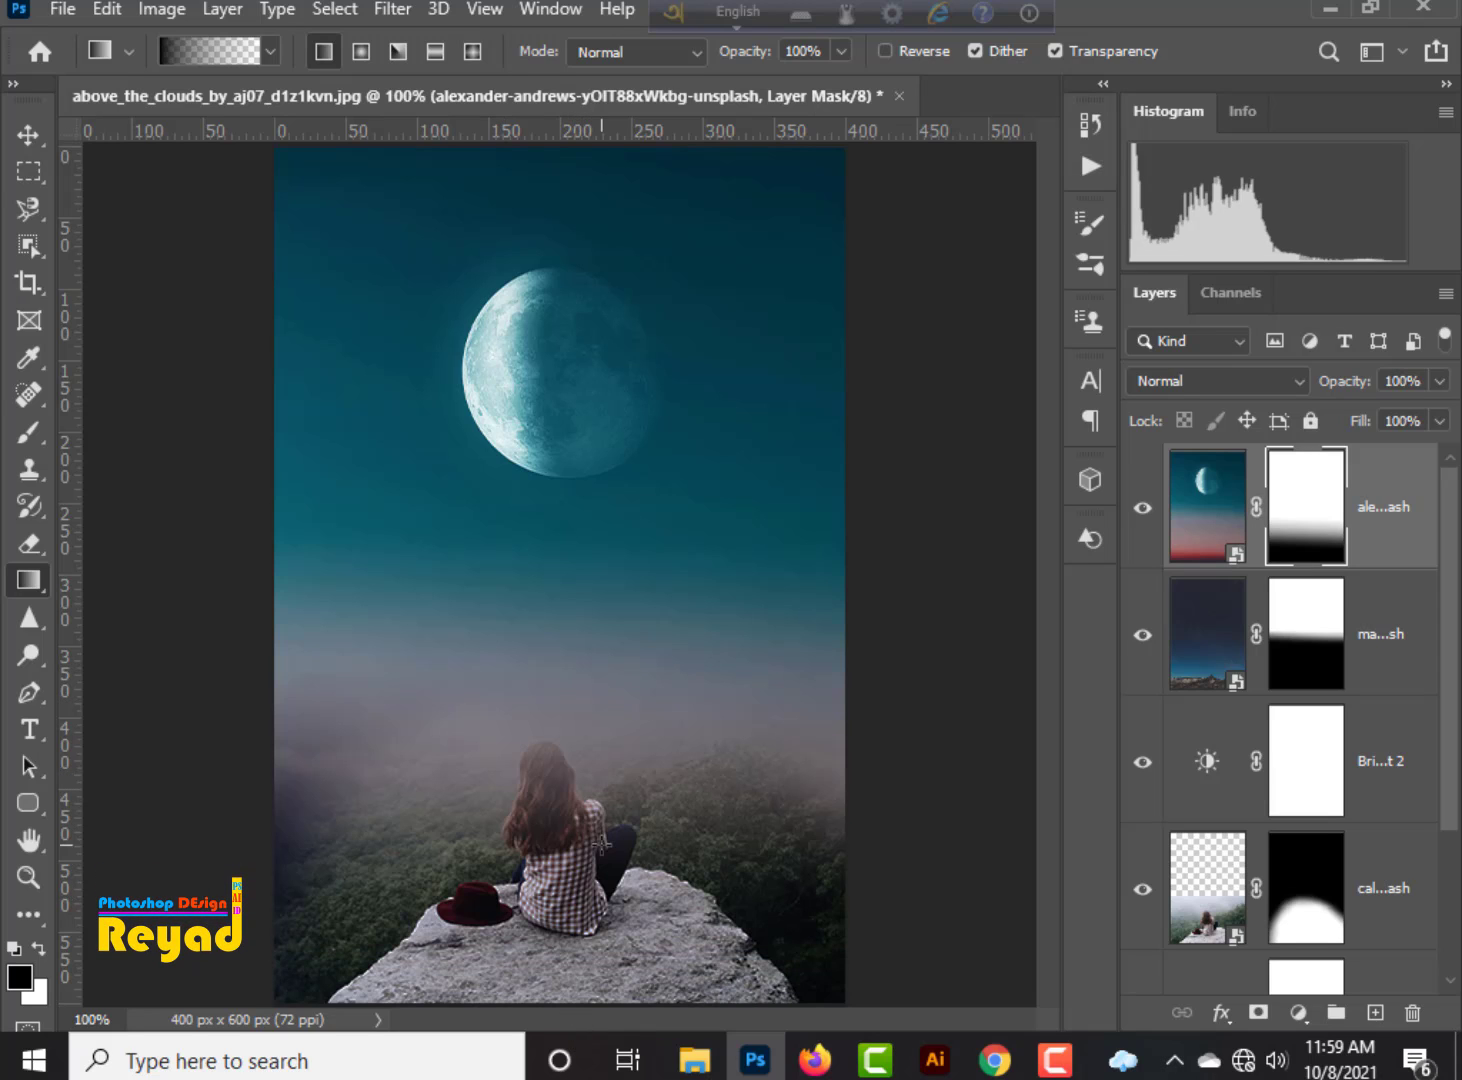
drag(600, 838, 594, 622)
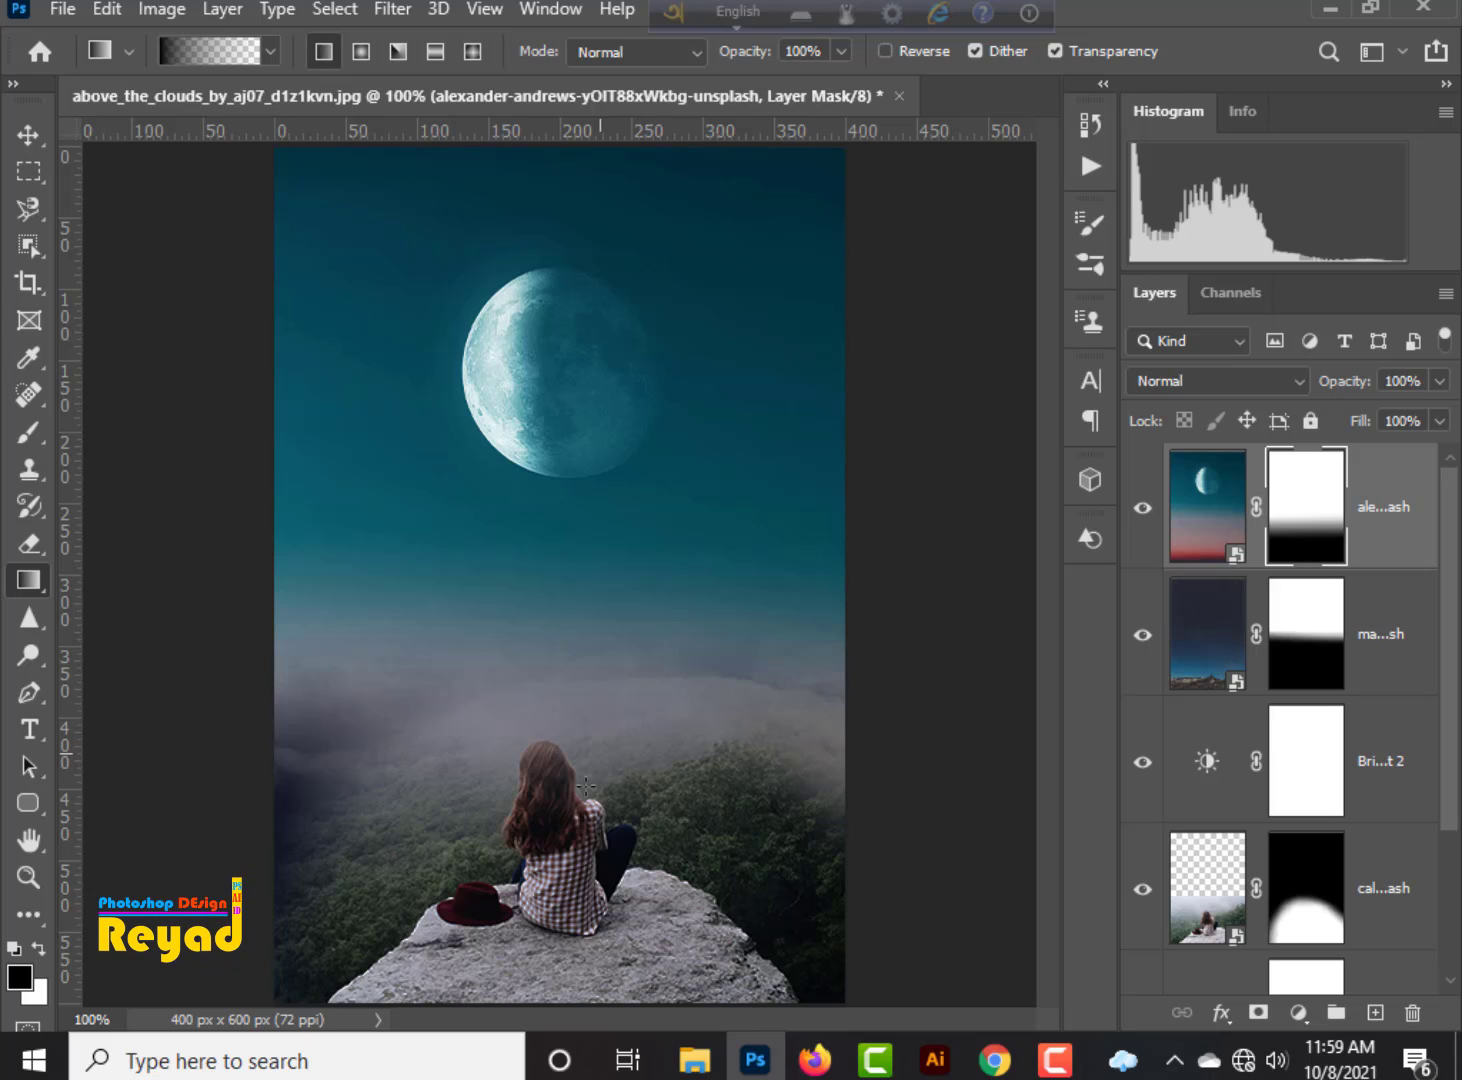
drag(575, 823, 576, 573)
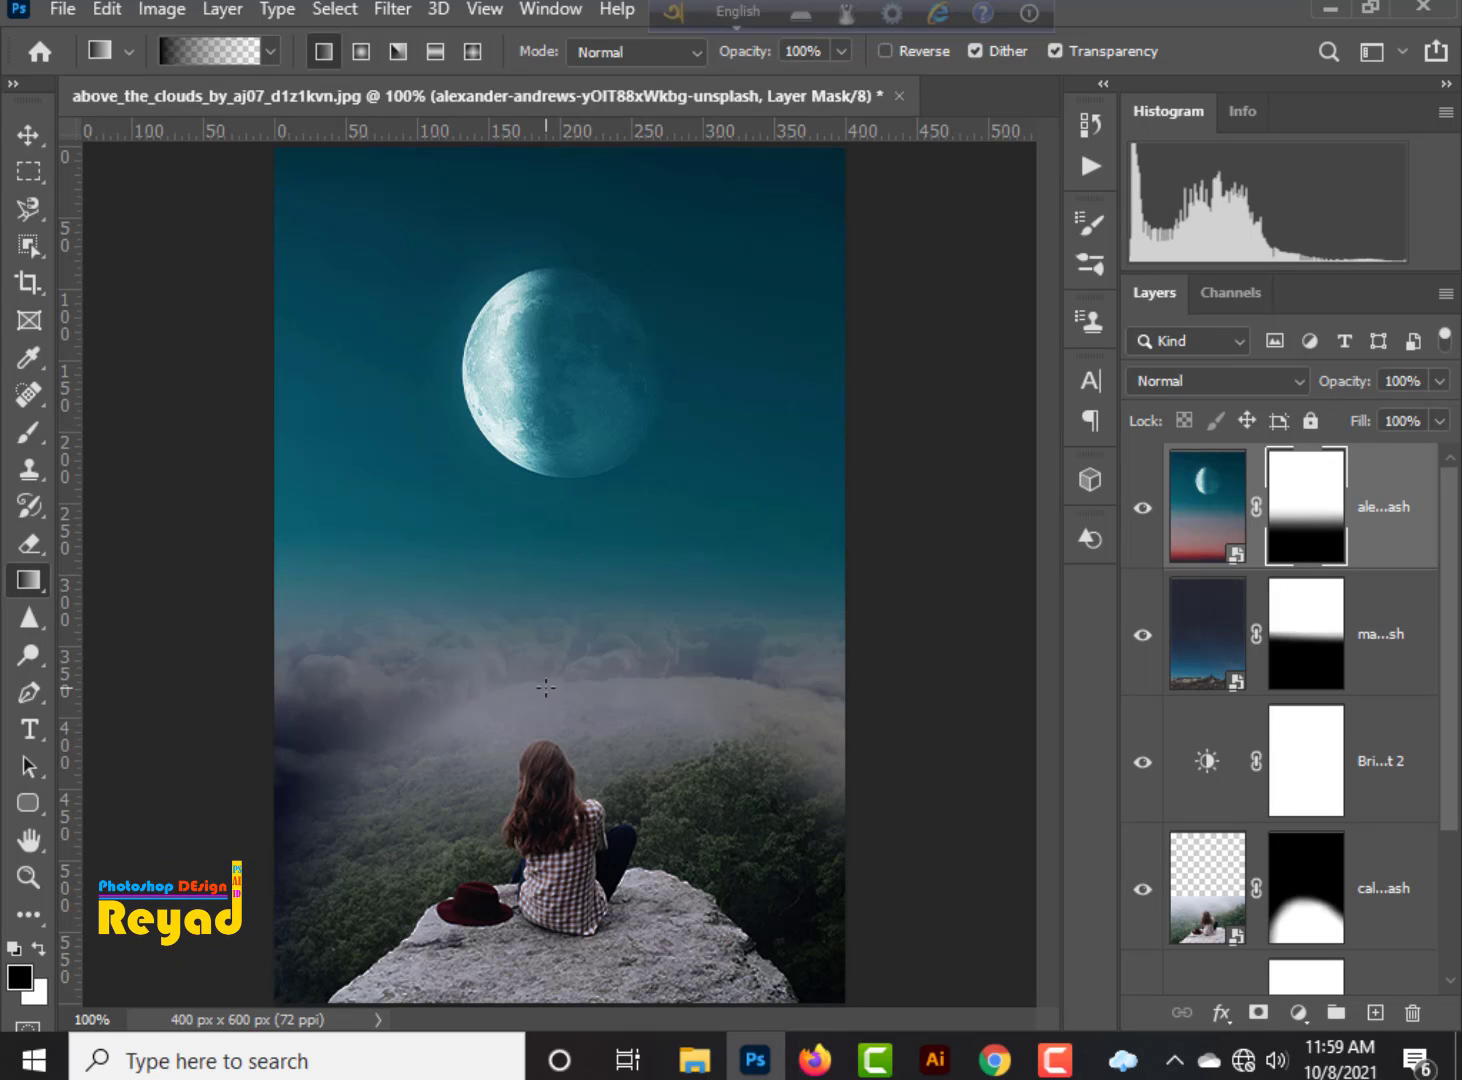
drag(540, 697, 548, 509)
Enlarge the moon layer to 133.61% and shift it slightly down and to the left in the sky.
click(31, 142)
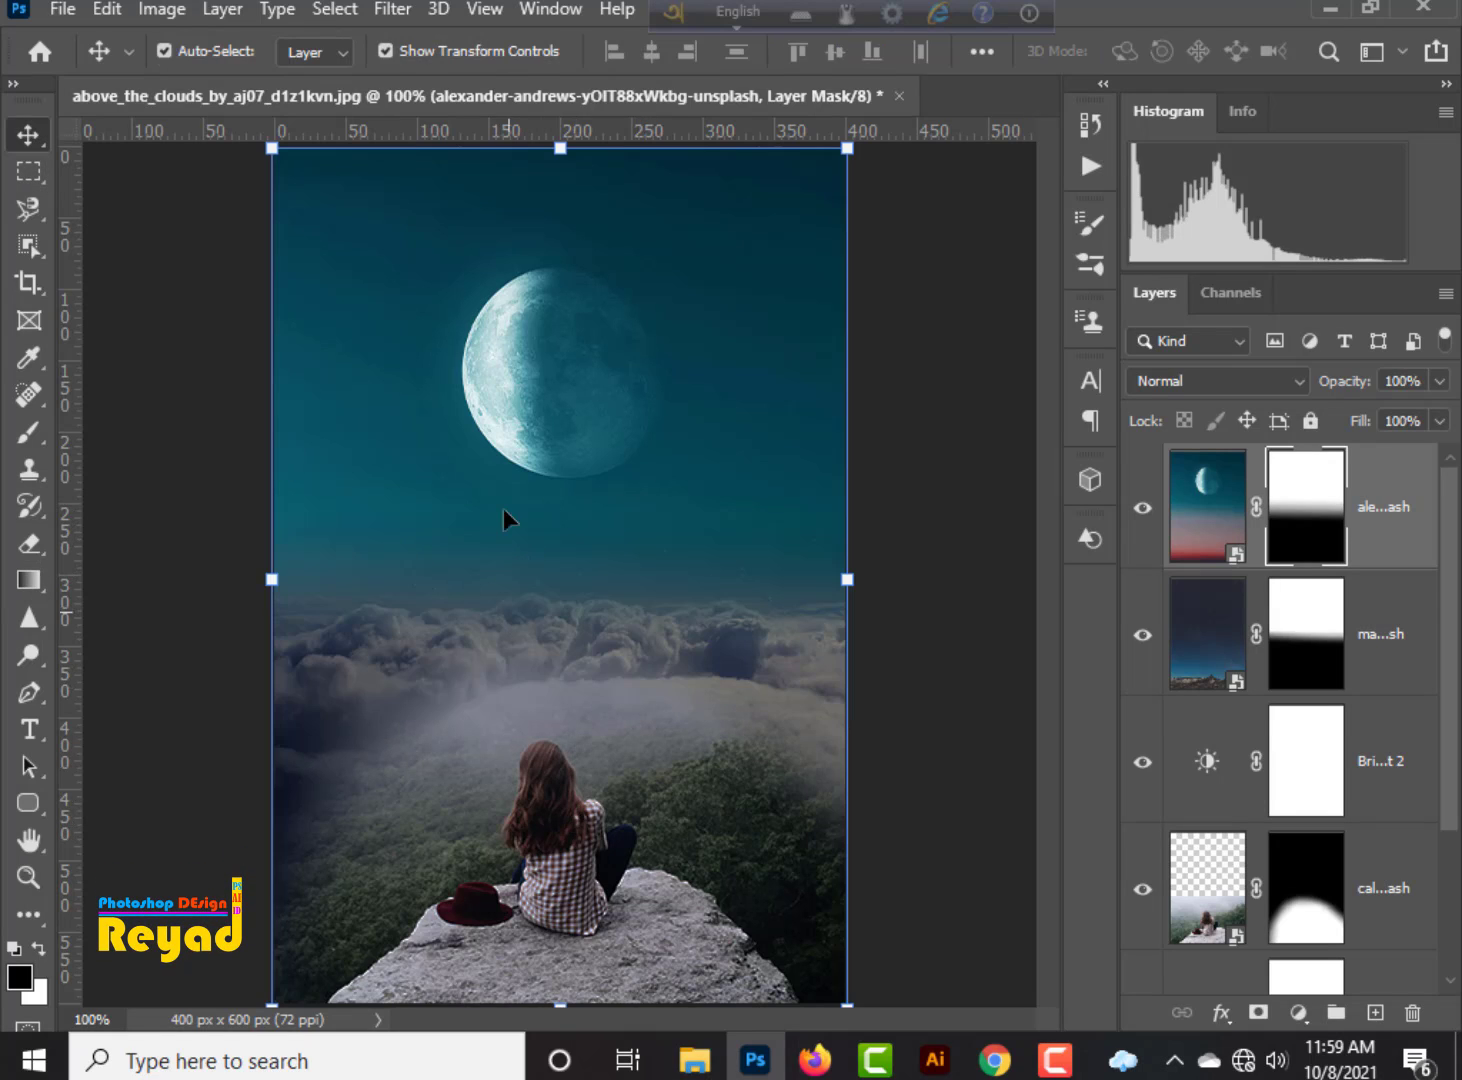
drag(848, 578, 976, 578)
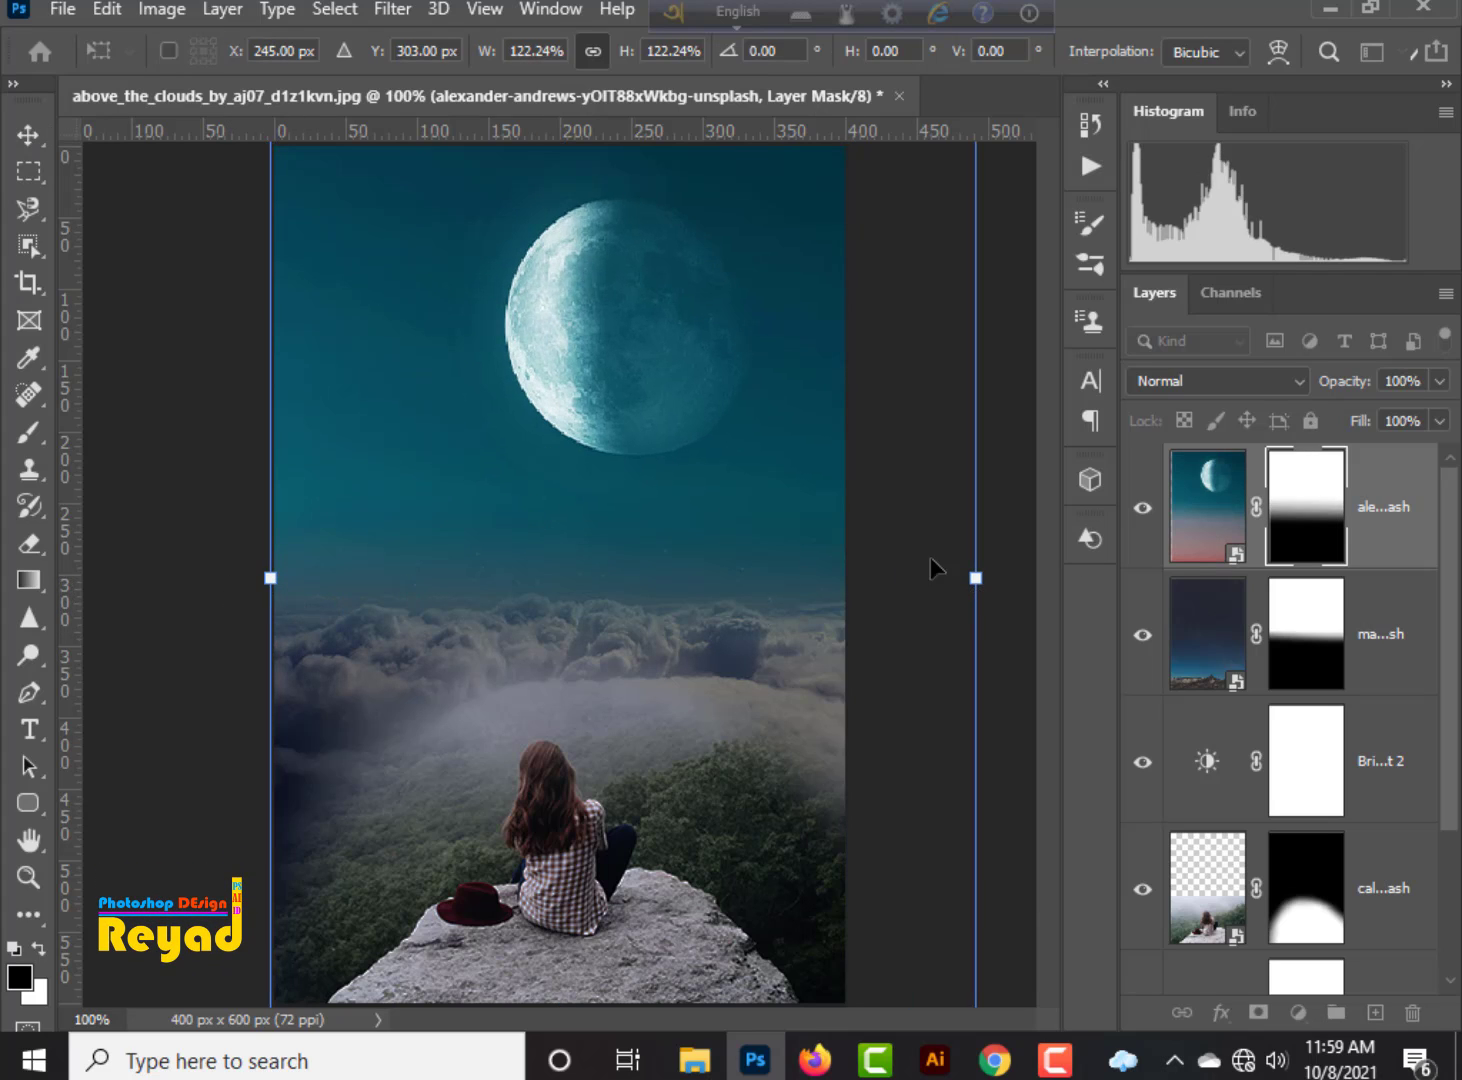
drag(976, 578, 1047, 538)
key(Return)
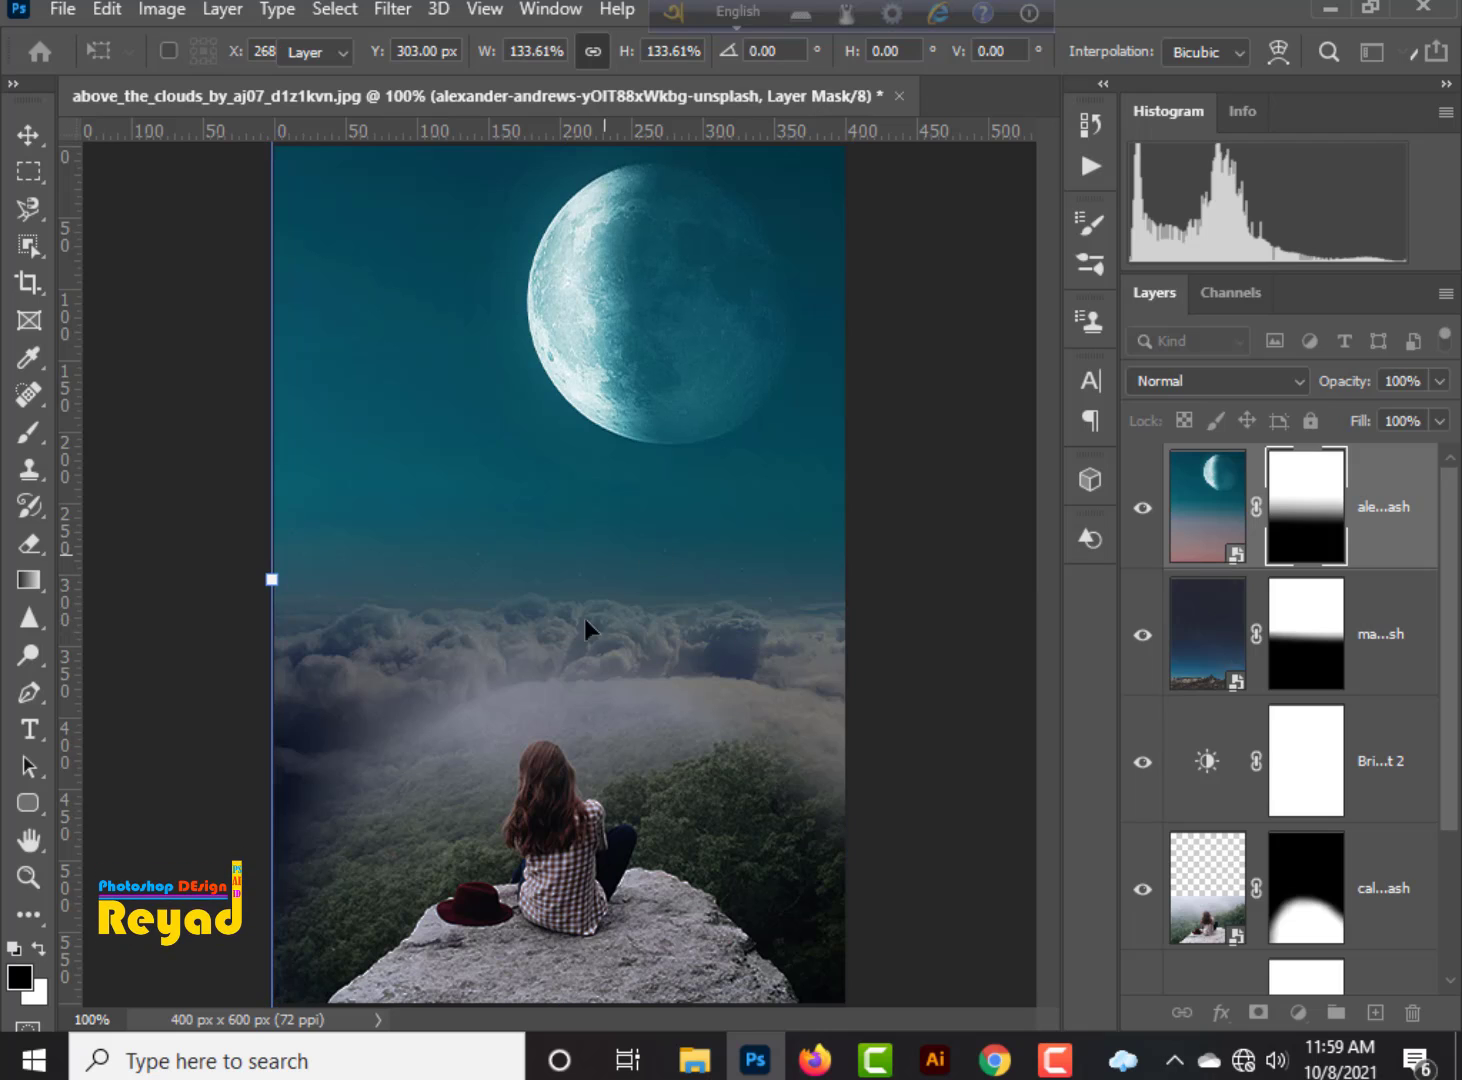
drag(655, 344, 644, 371)
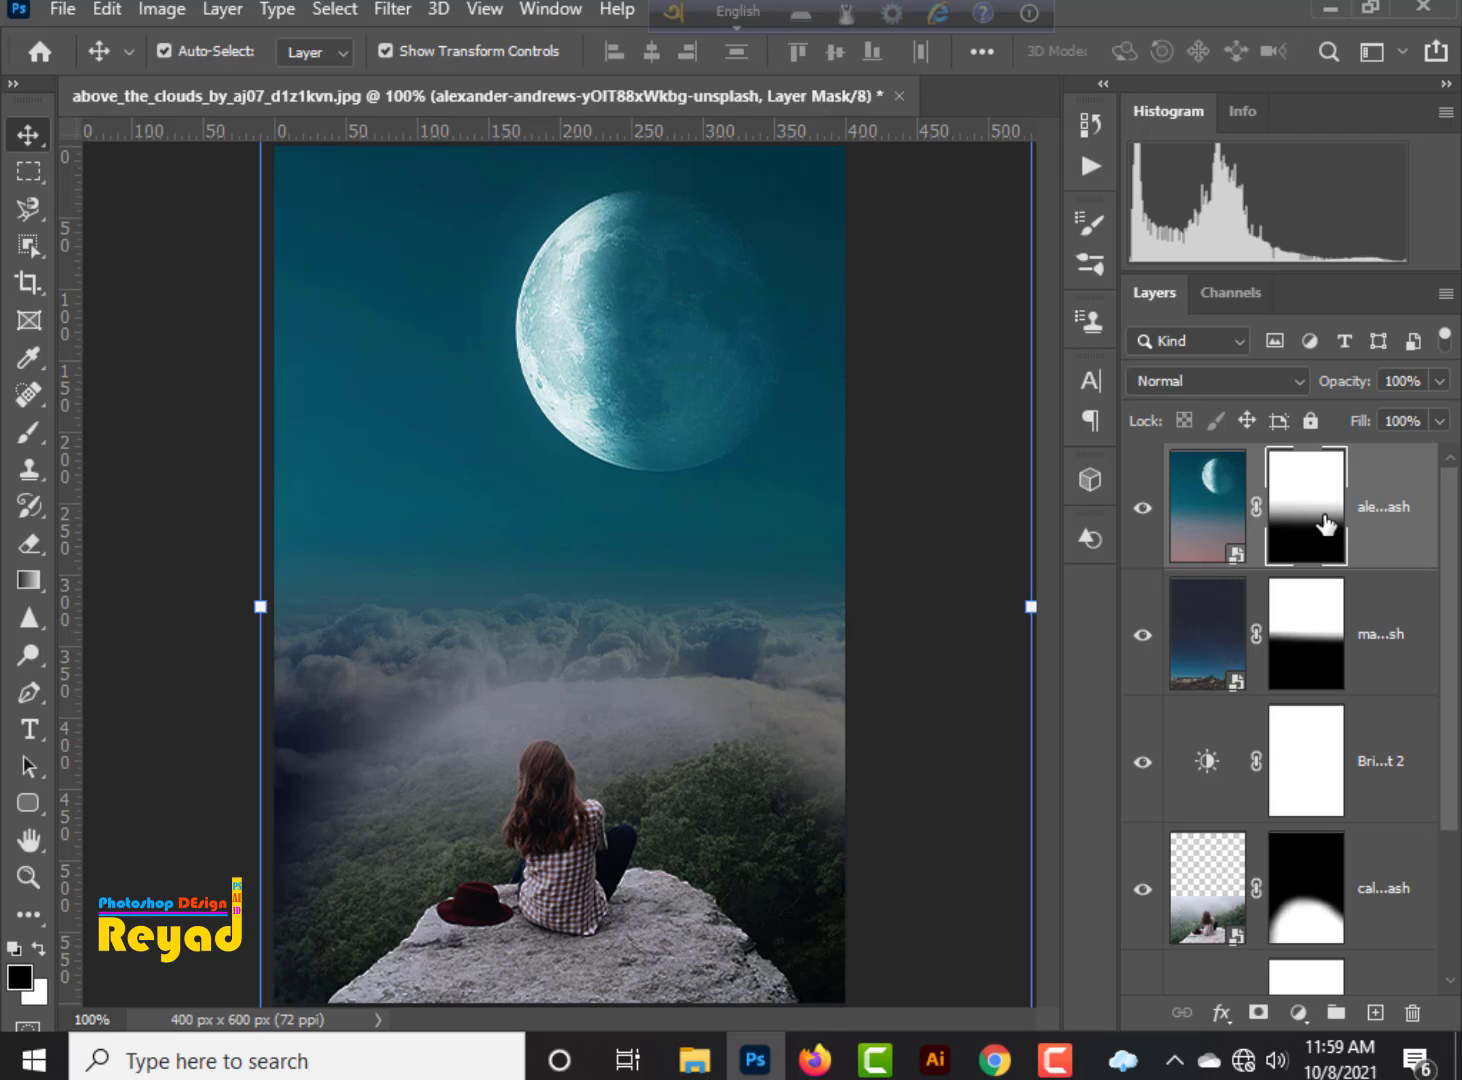
Examine the seated-girl reference composite in the Facebook photo manipulation group in Firefox, and return to Photoshop.
click(815, 1060)
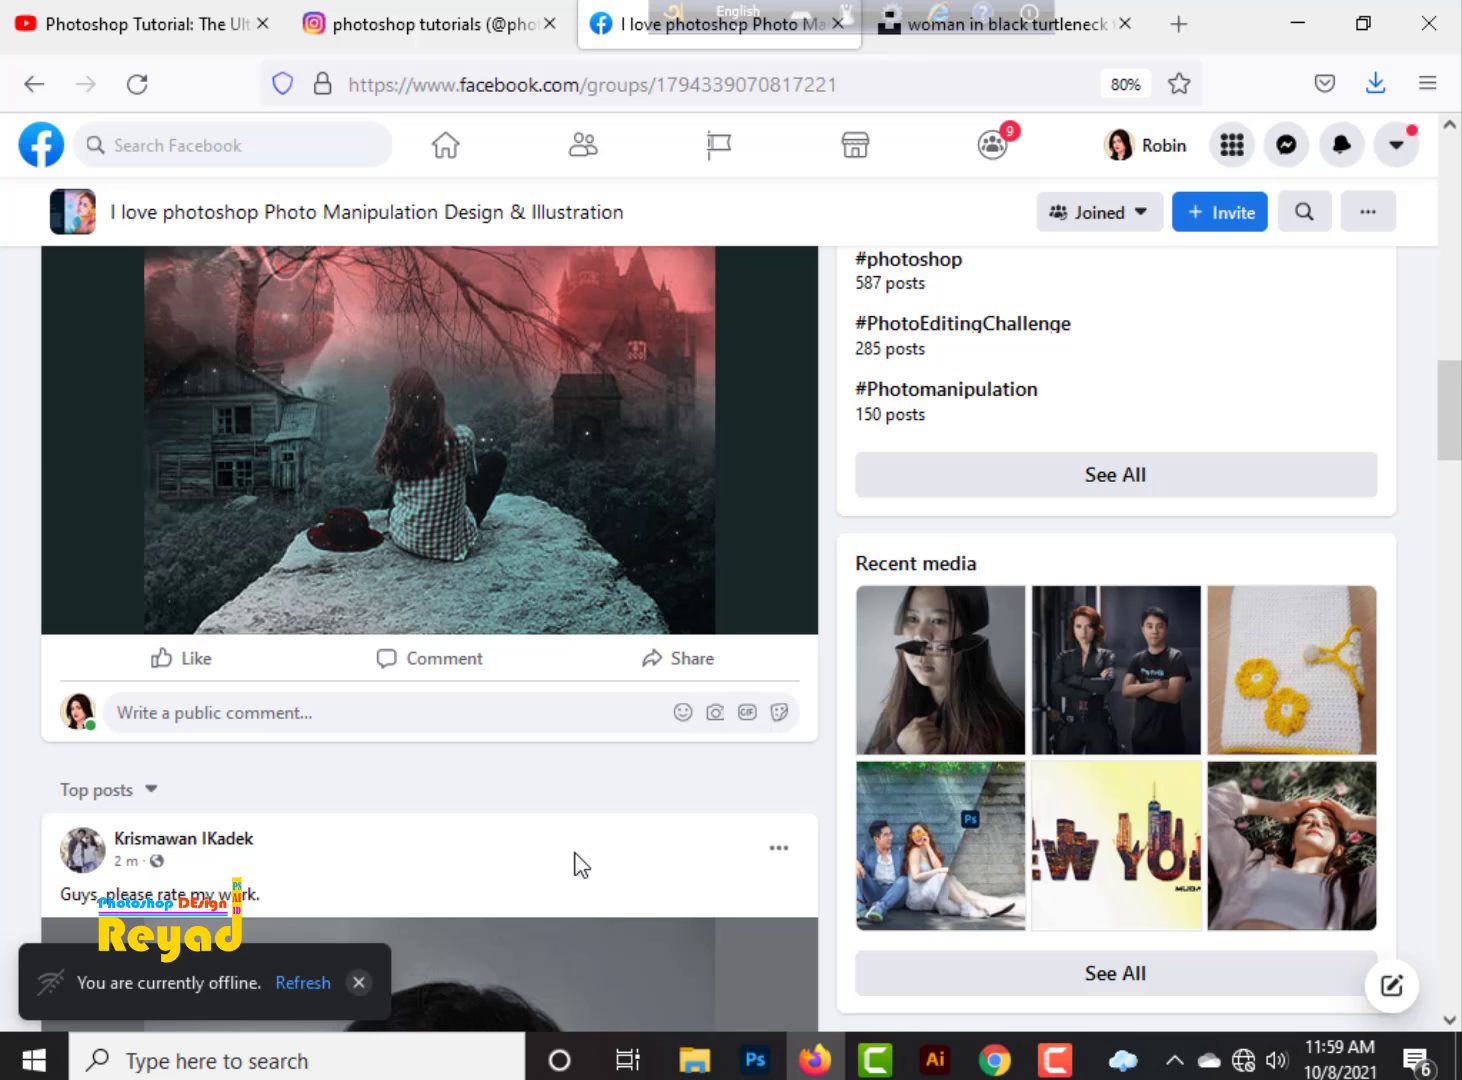
click(755, 1060)
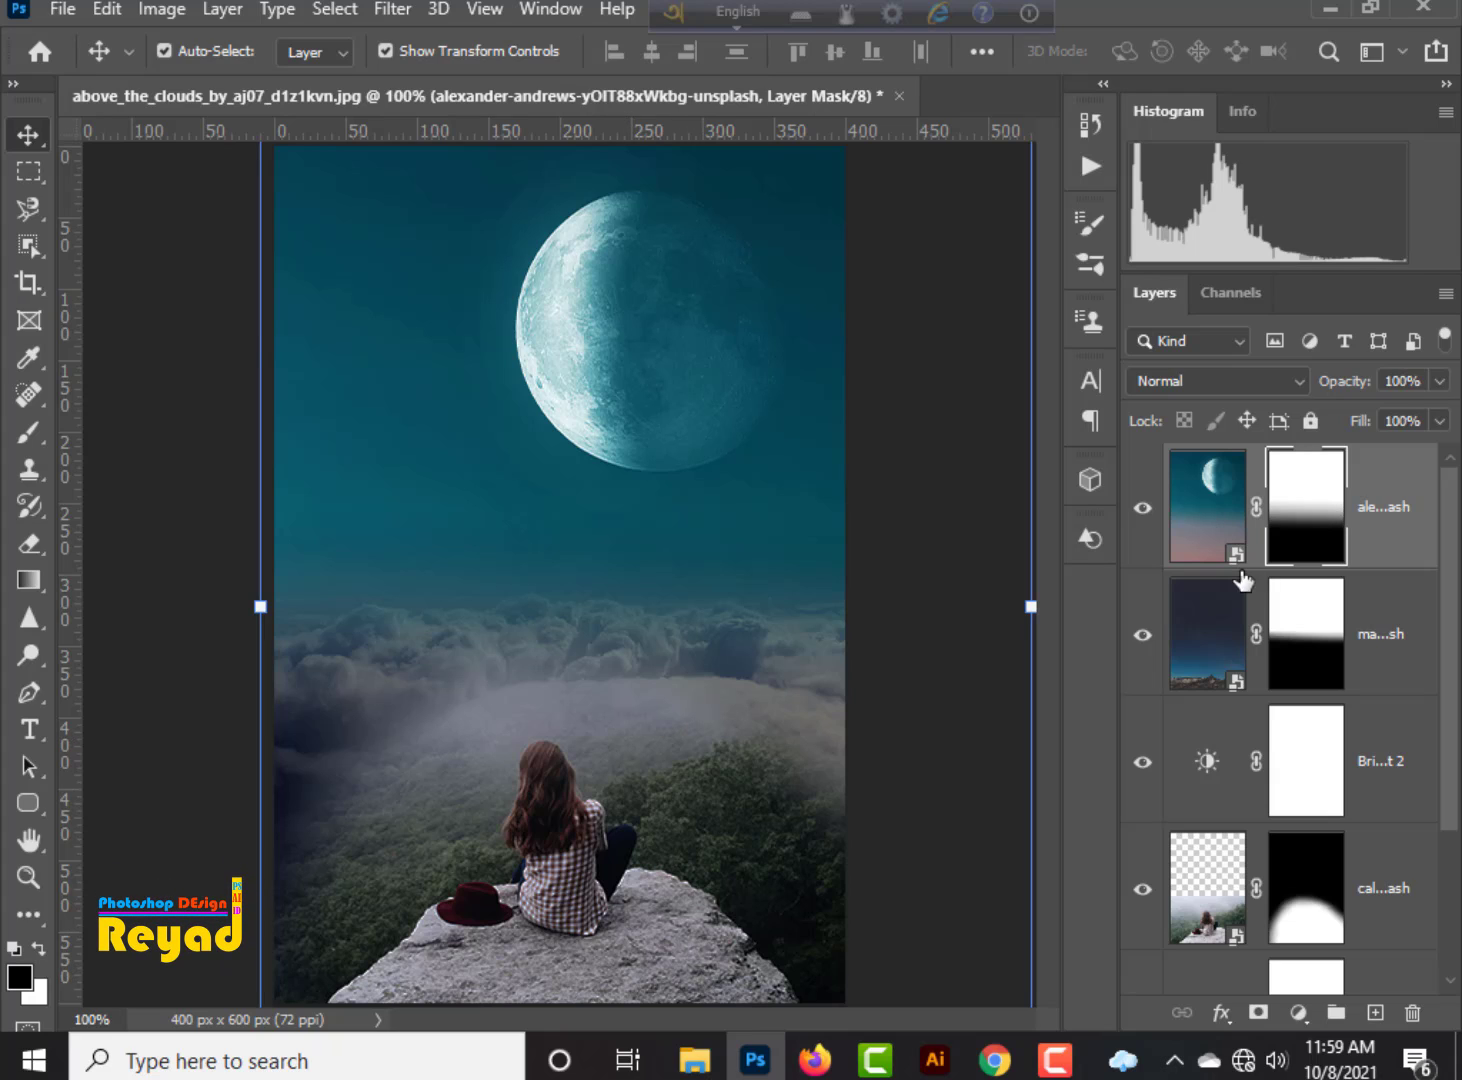
Fade the lower edge of the moon sky farther above the cloud horizon with another gradient on its layer mask.
click(28, 580)
drag(547, 875, 545, 500)
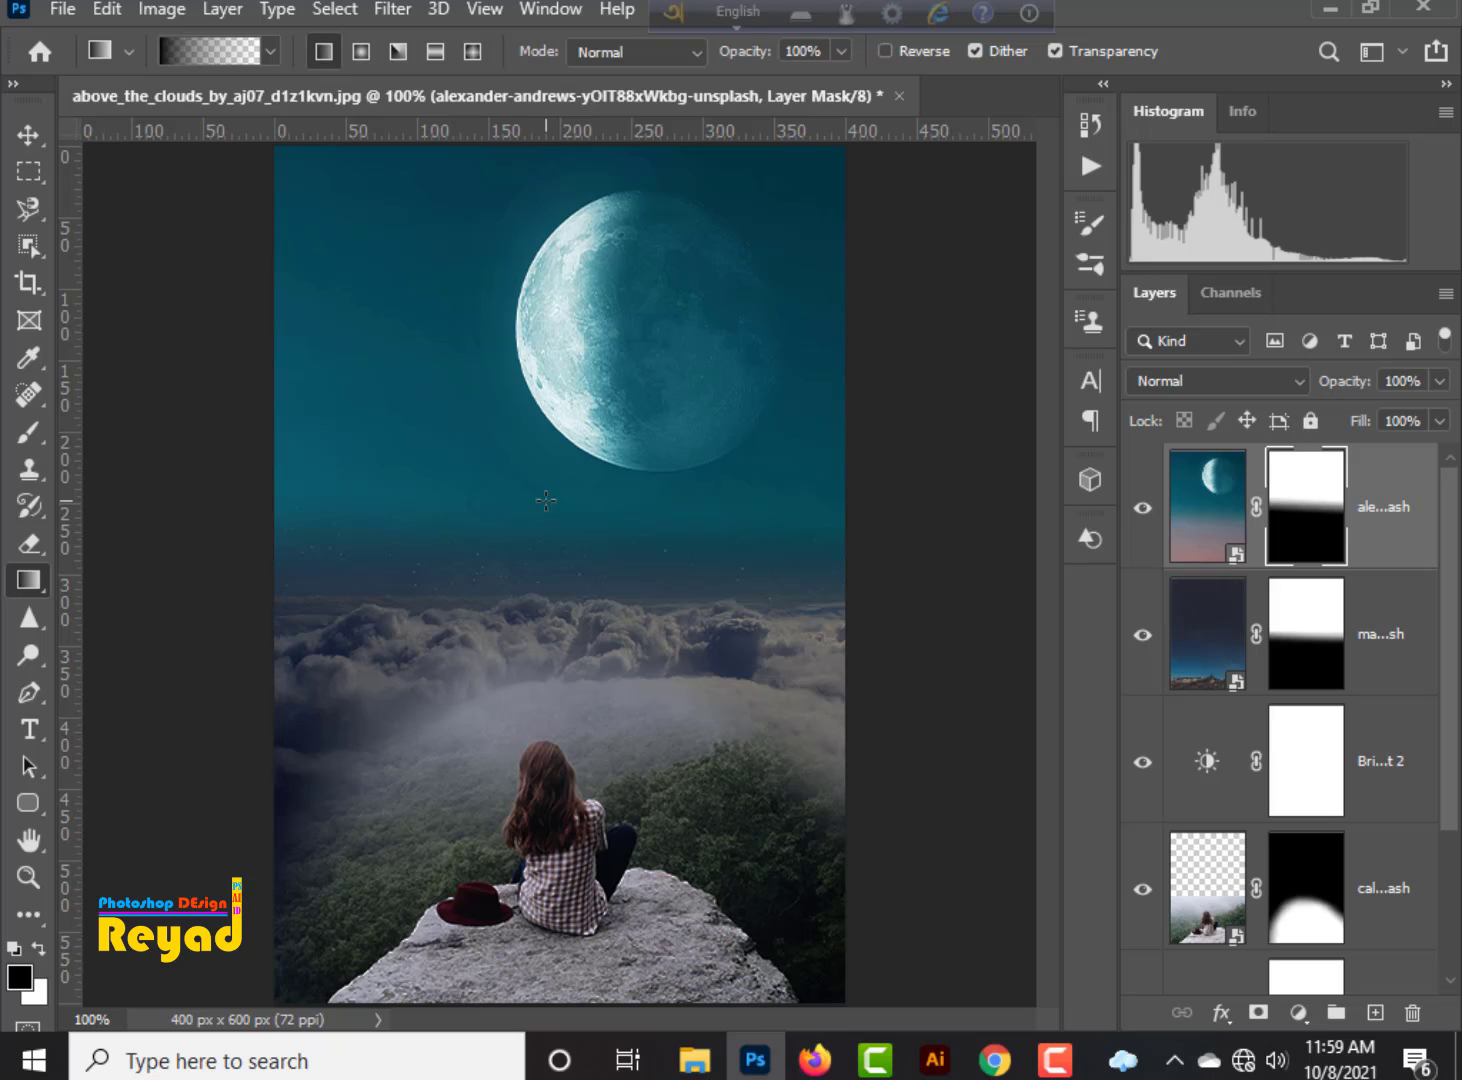
Undo the last mask gradient, and place the snow texture from Downloads, stretching it to 7.72% width and 18.81% height over the whole canvas.
key(ctrl+z)
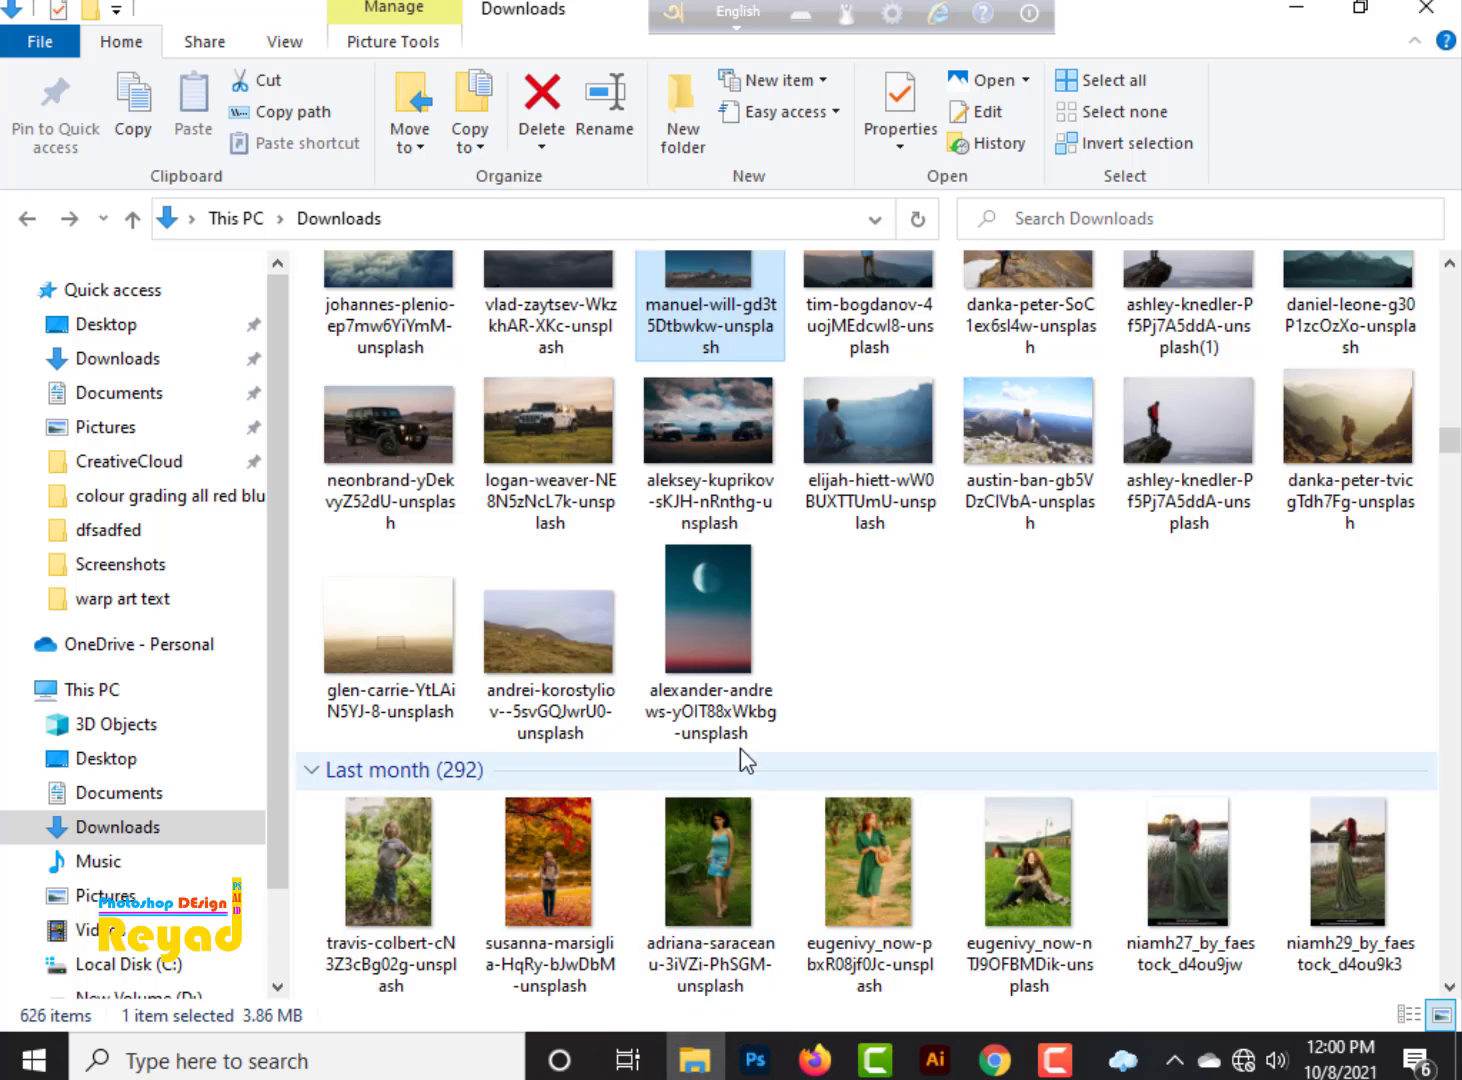
scroll(740, 748, down, 10)
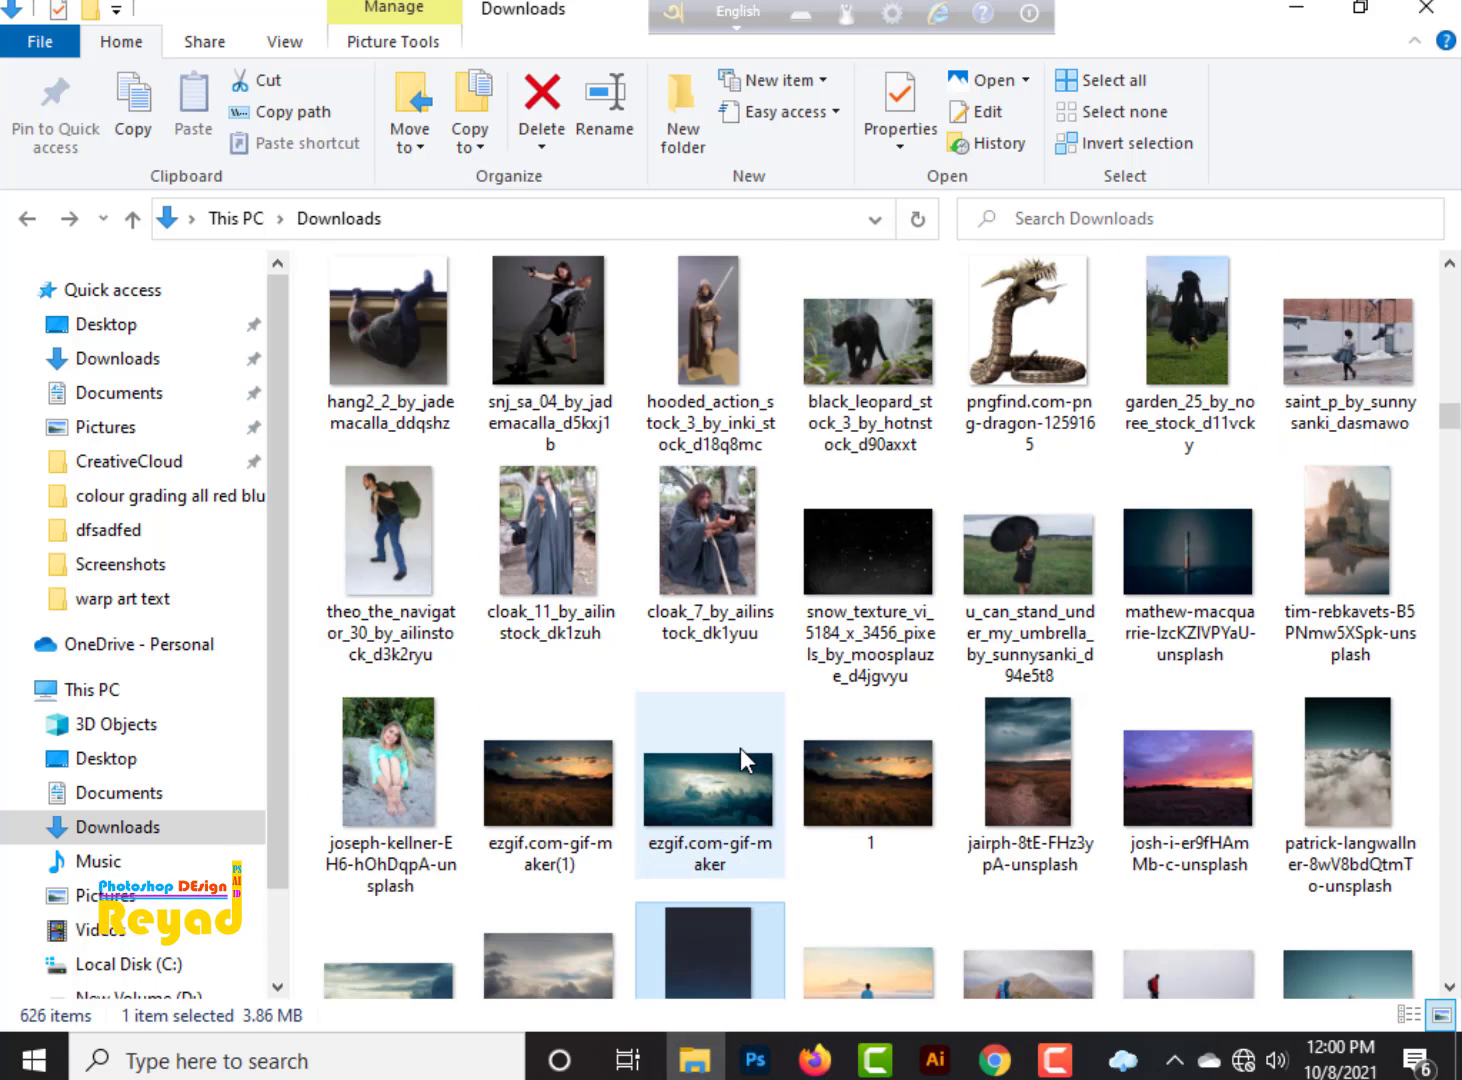
drag(868, 555, 637, 683)
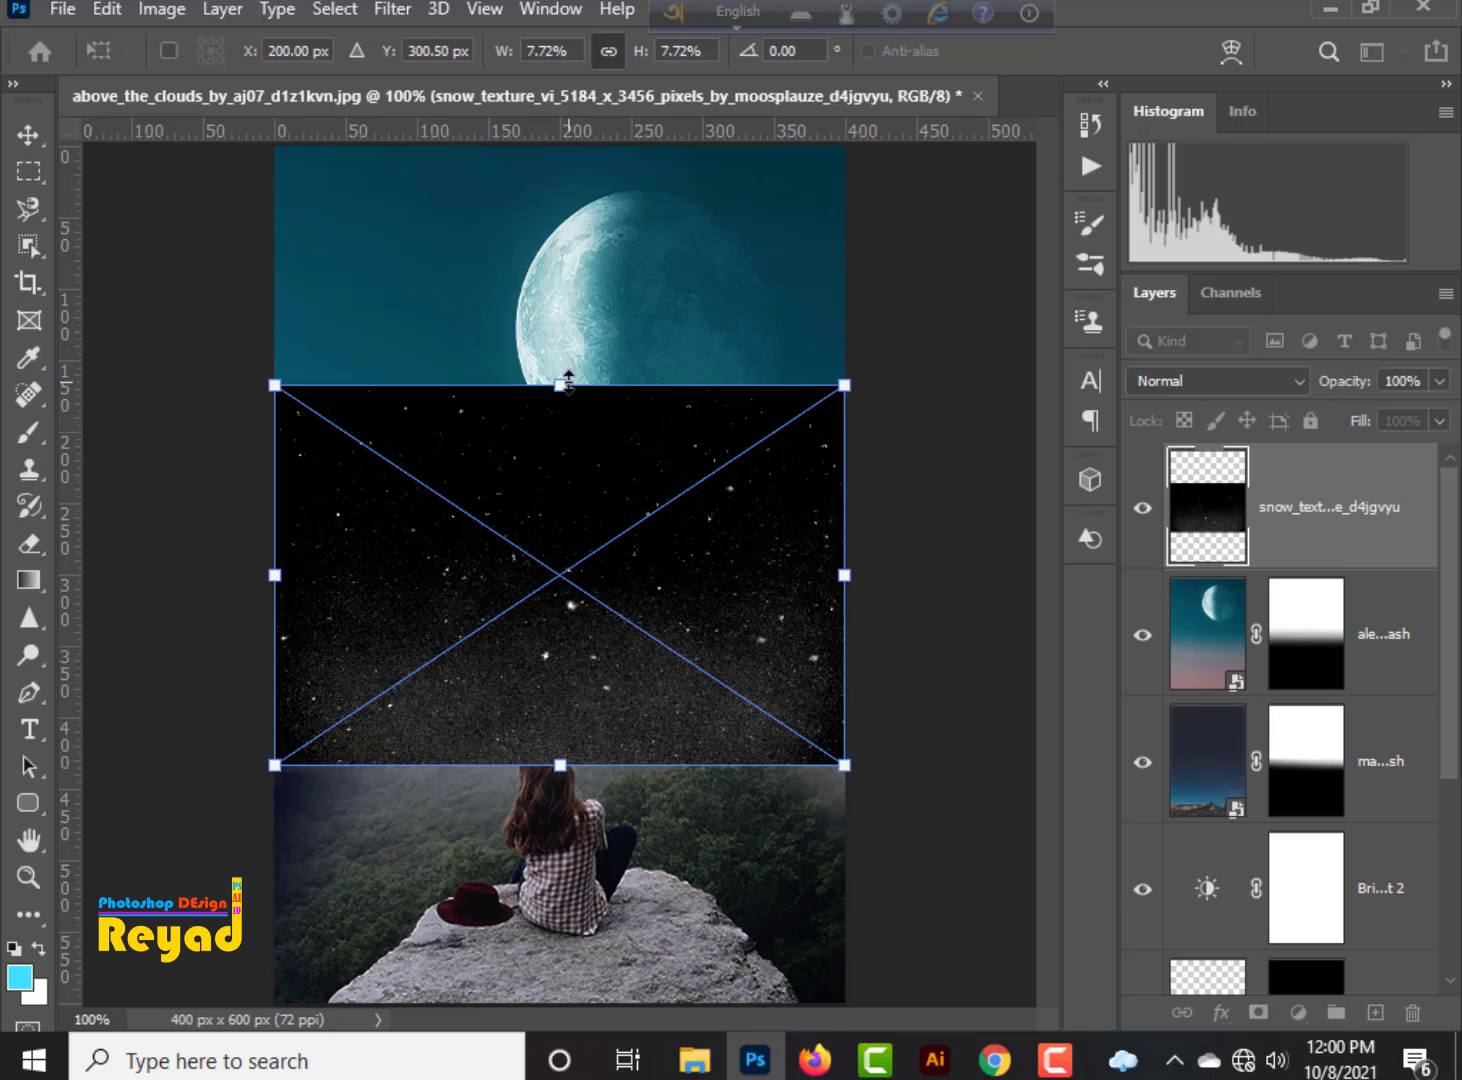
drag(568, 382, 568, 140)
key(ctrl+minus)
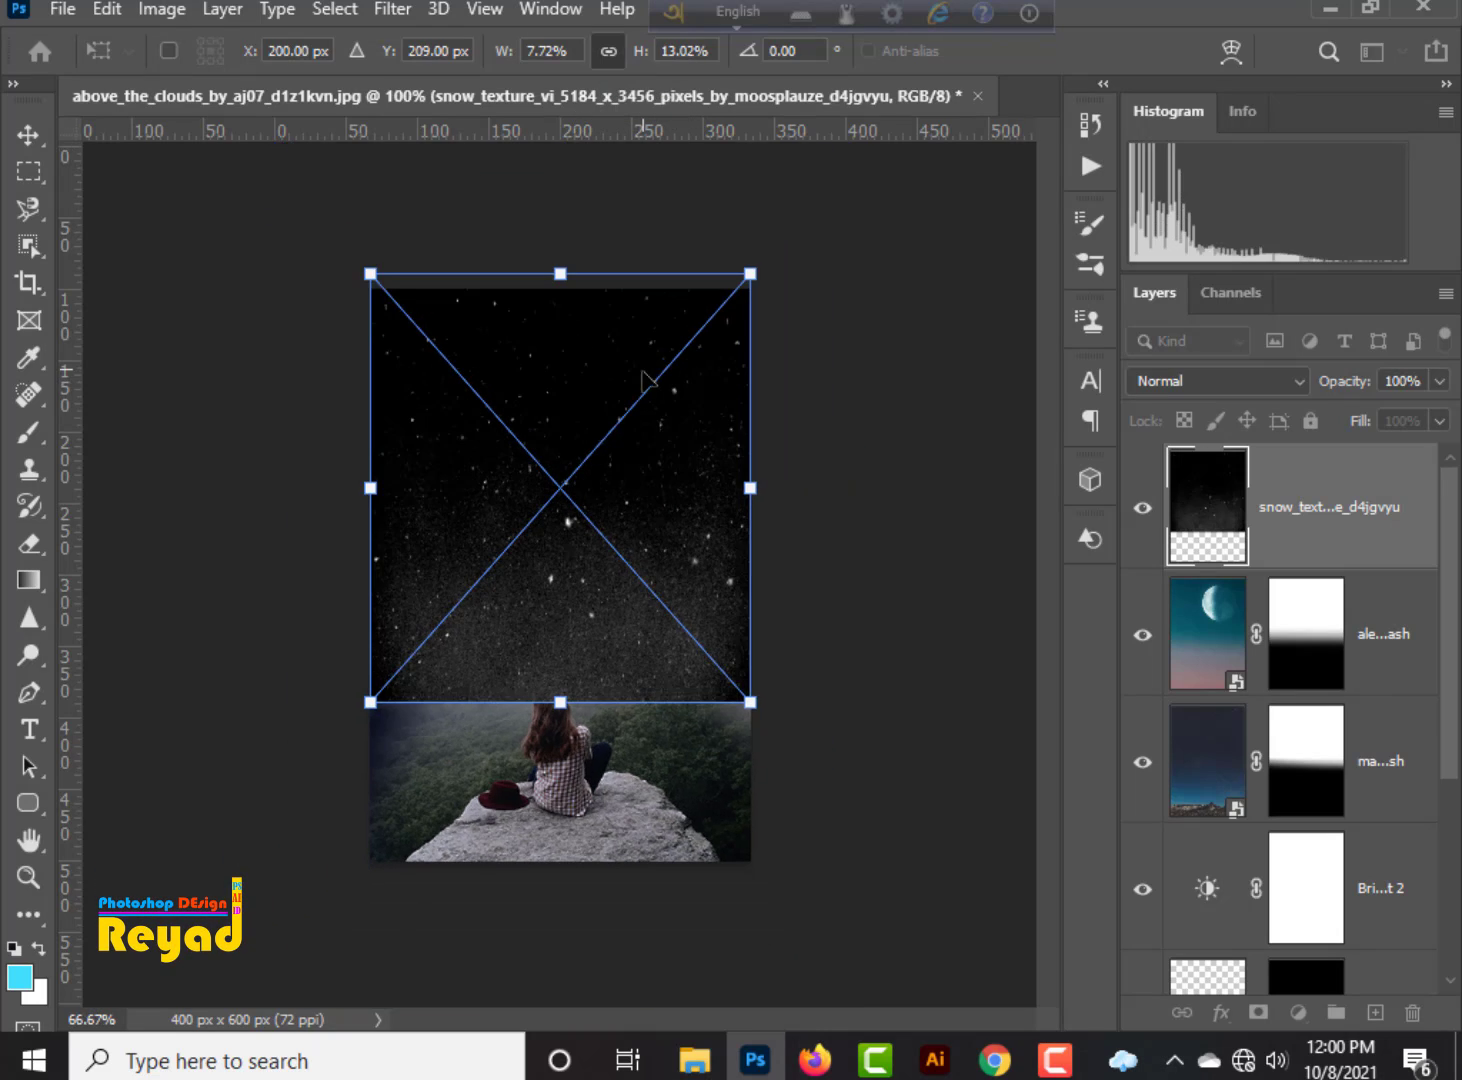
drag(560, 702, 540, 887)
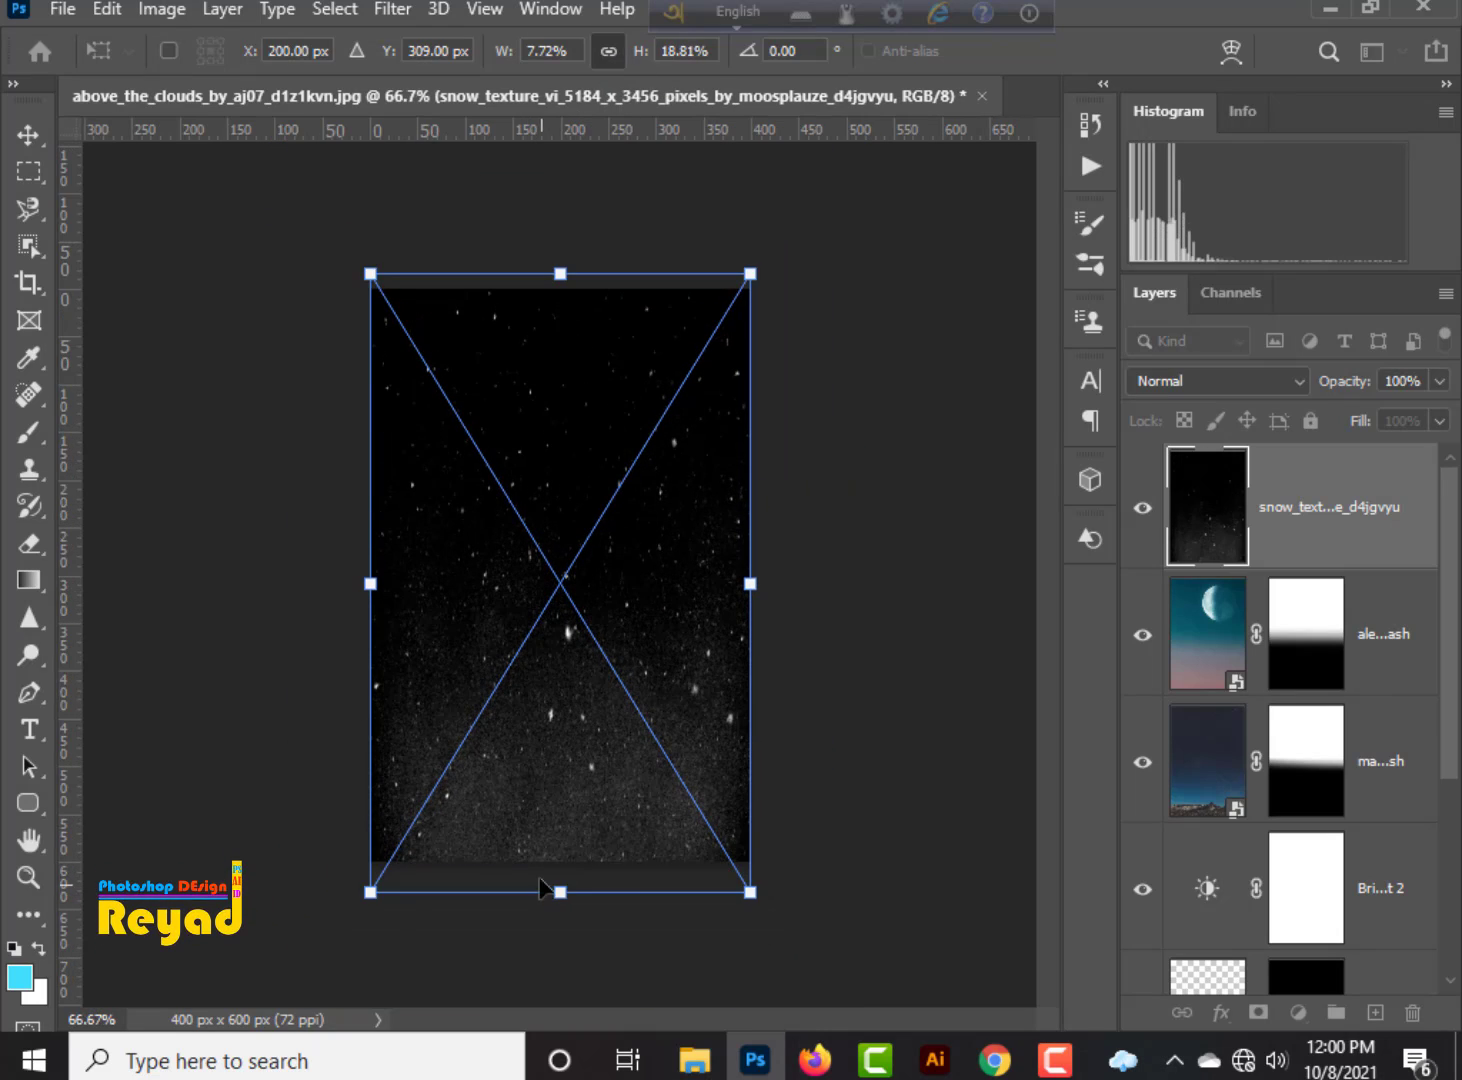
key(Return)
Blend the snow texture in Color Dodge mode and fade its lower edge with a black-to-transparent gradient on a new layer mask.
click(1213, 381)
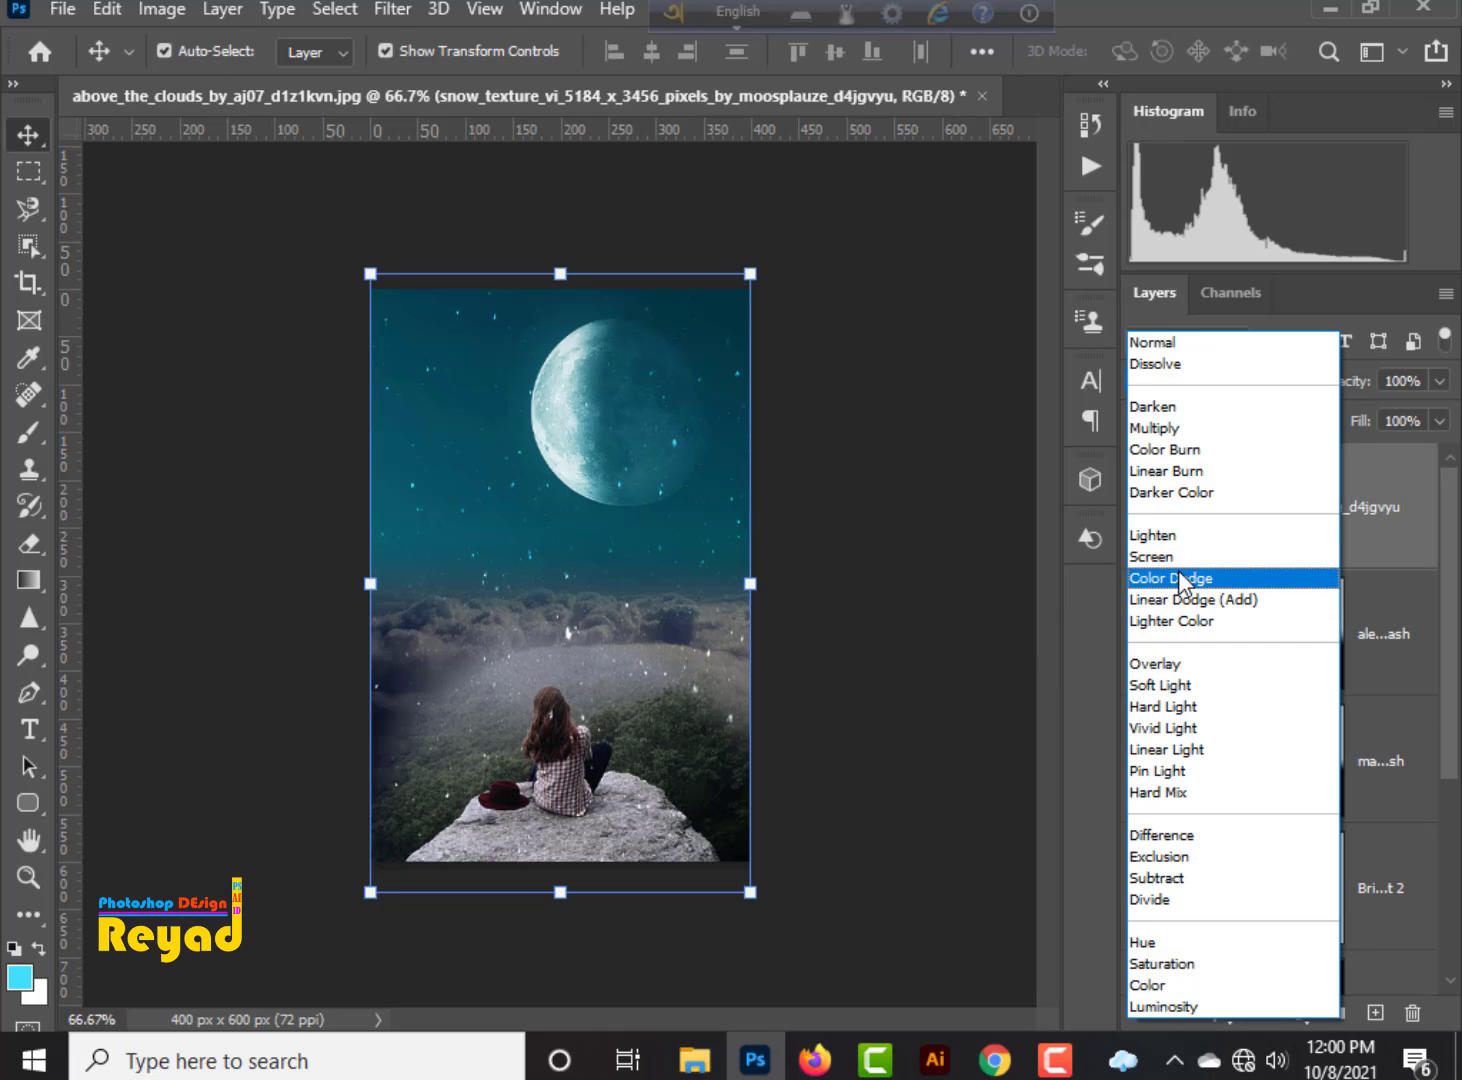
click(1180, 578)
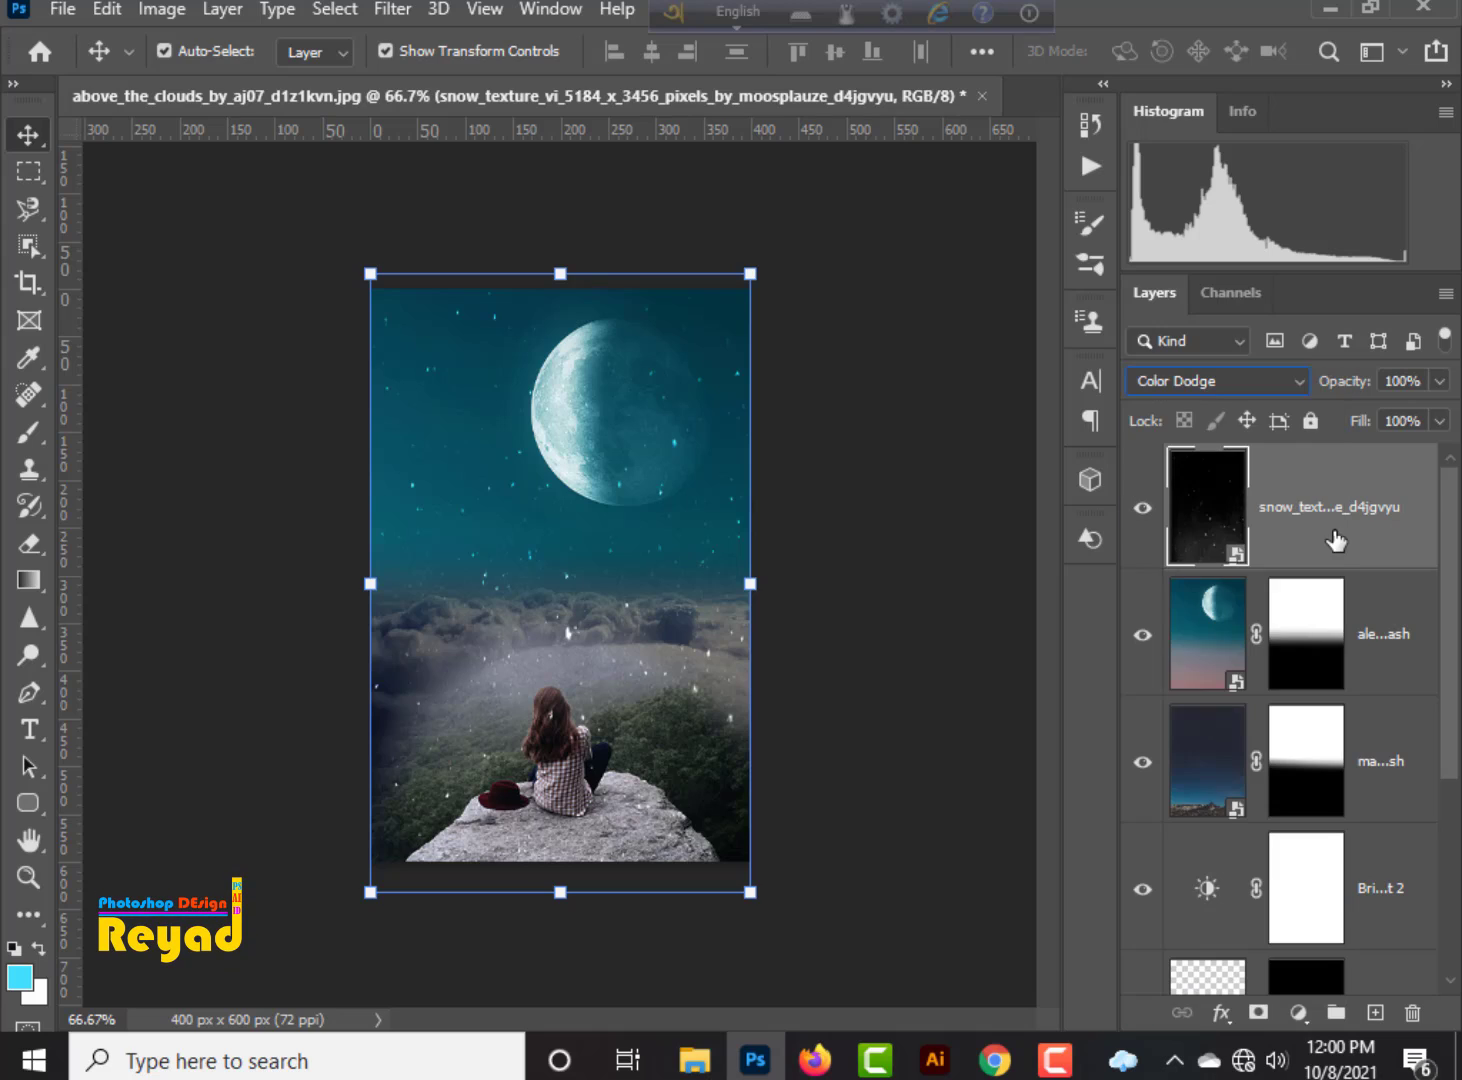
click(1258, 1012)
click(29, 581)
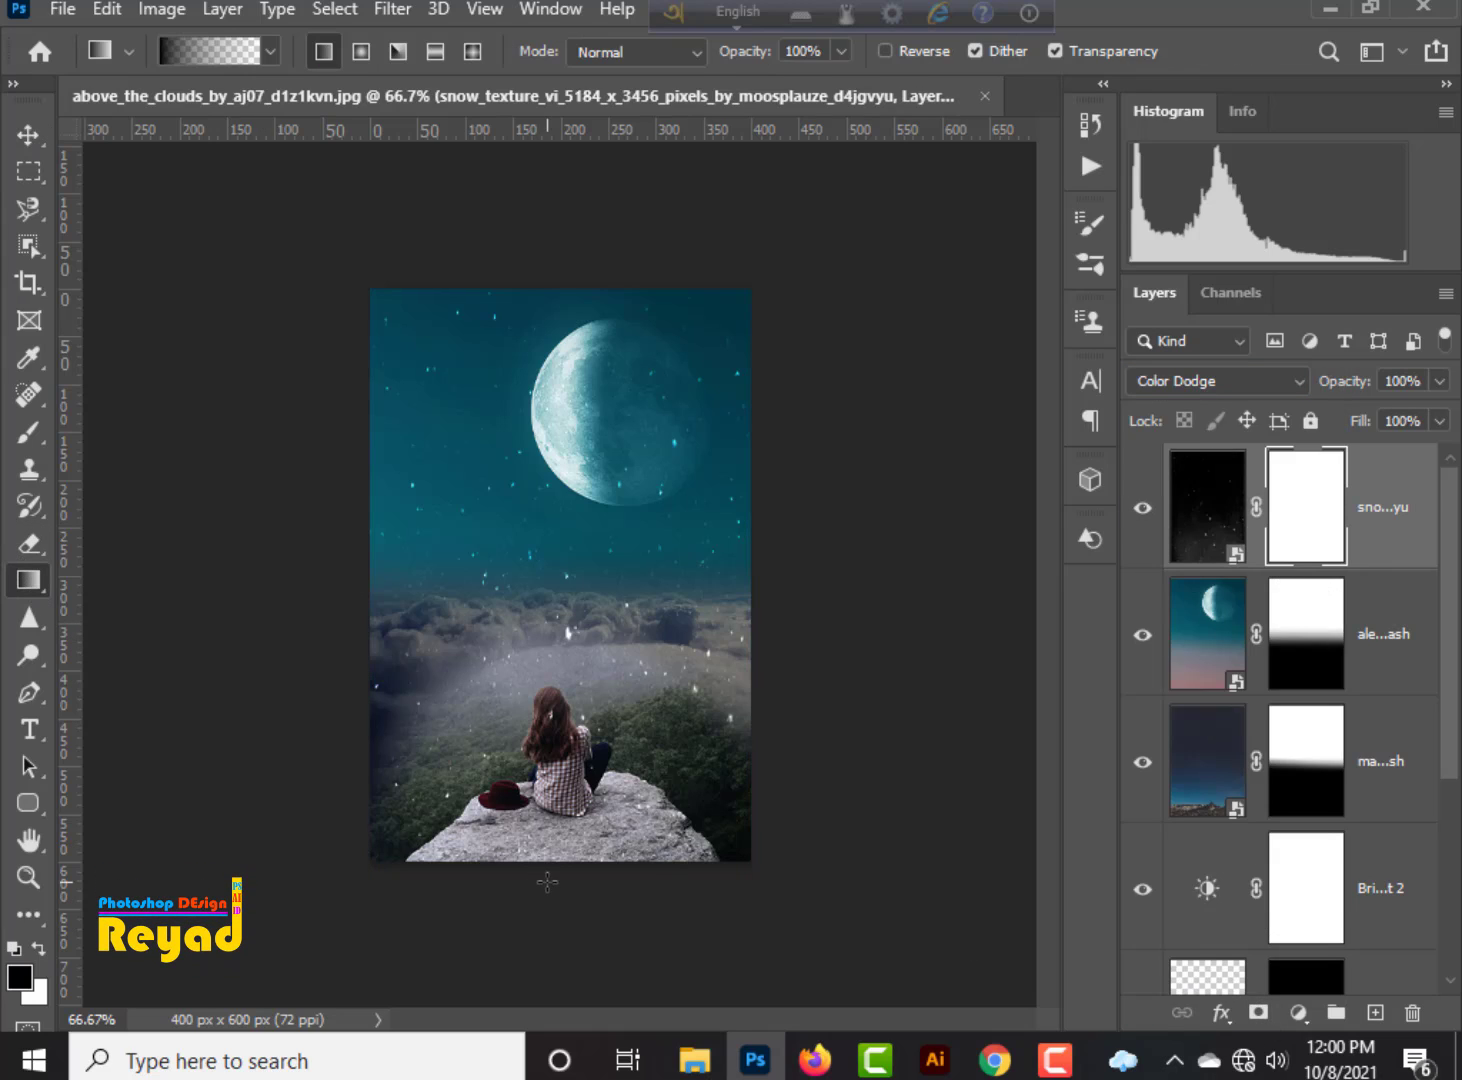
drag(547, 882, 561, 790)
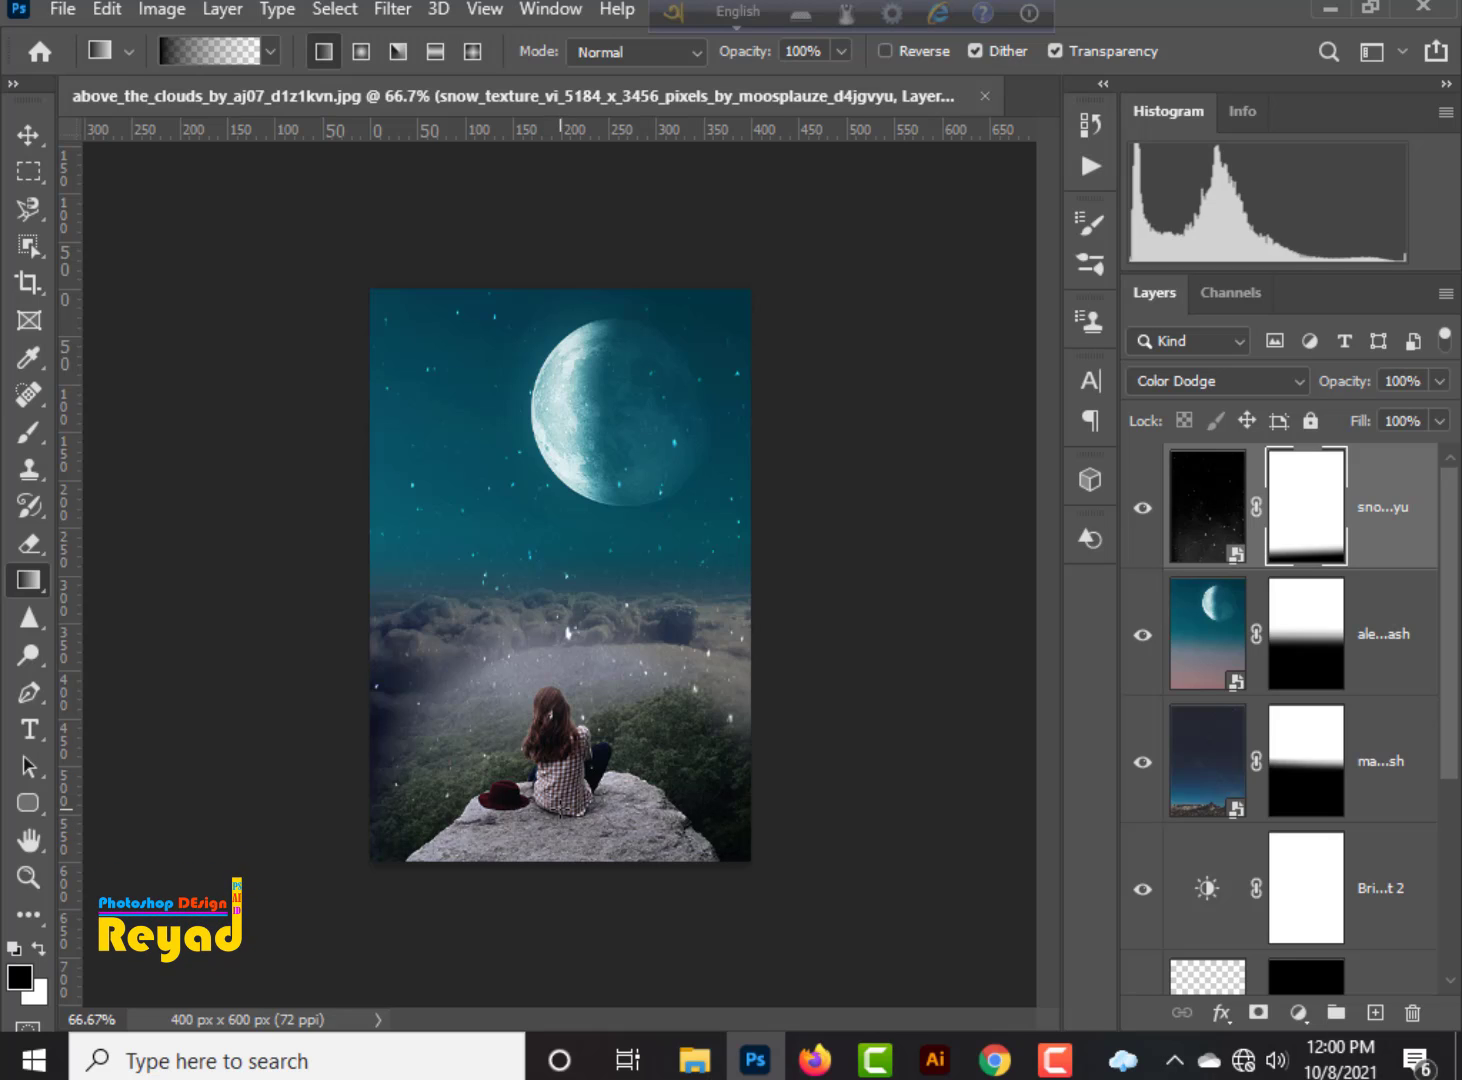
key(ctrl+plus)
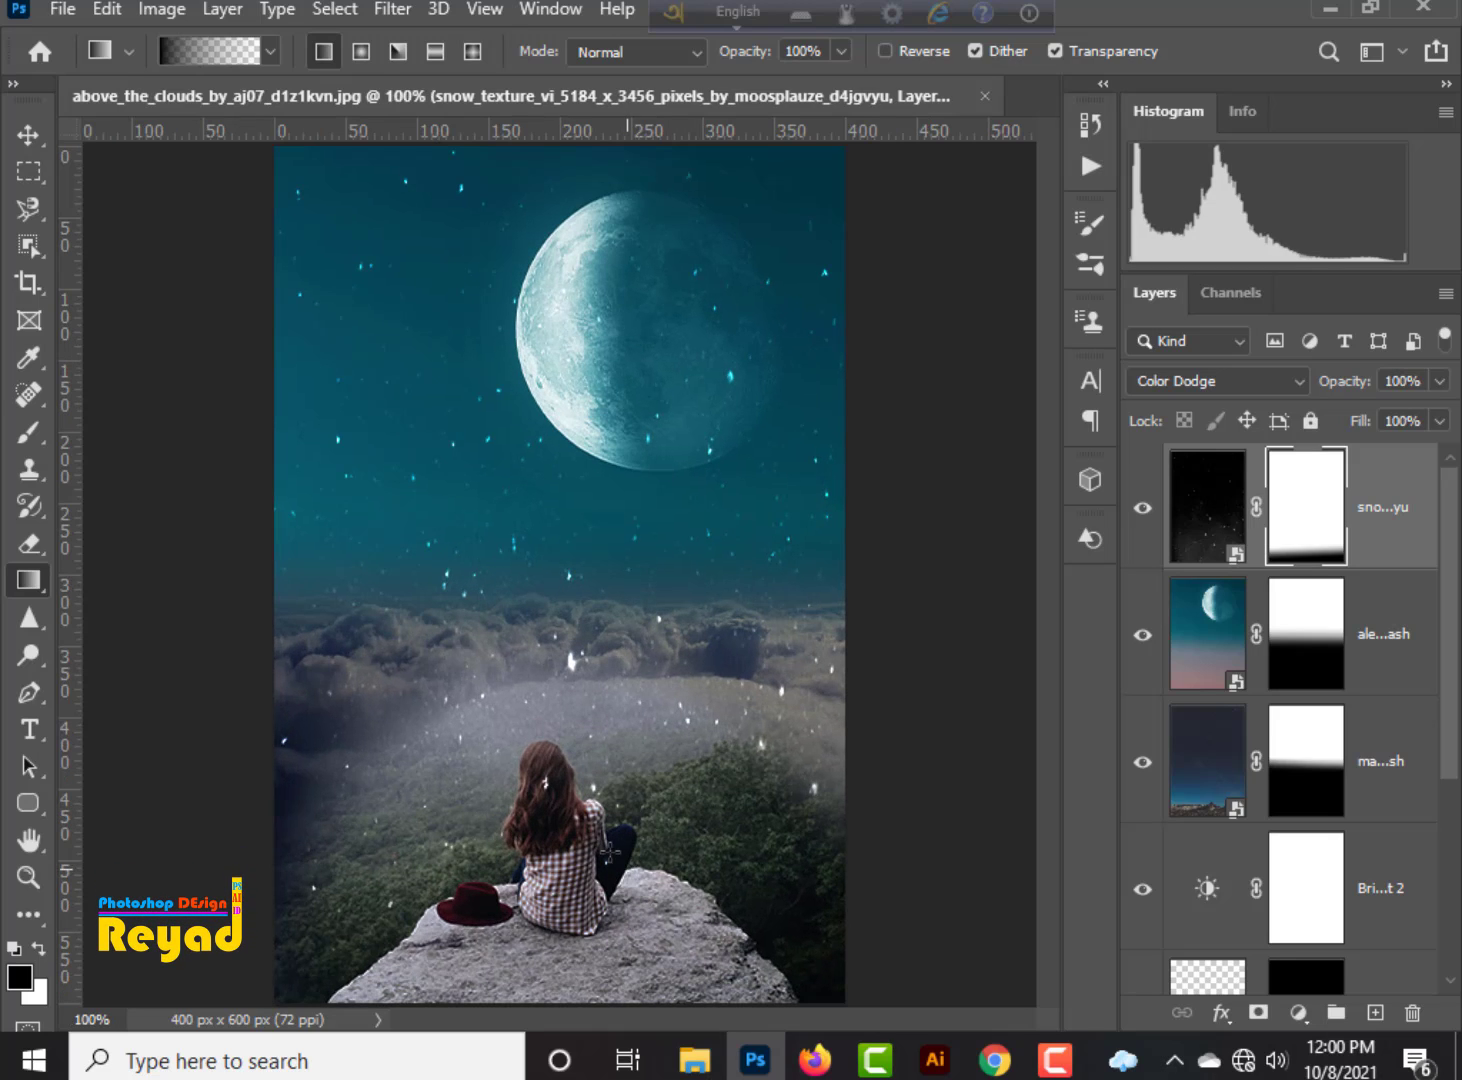
Place the bent-tree photo fog-1717410_1920 from Downloads across the lower half of the canvas, over the clouds and girl.
click(29, 136)
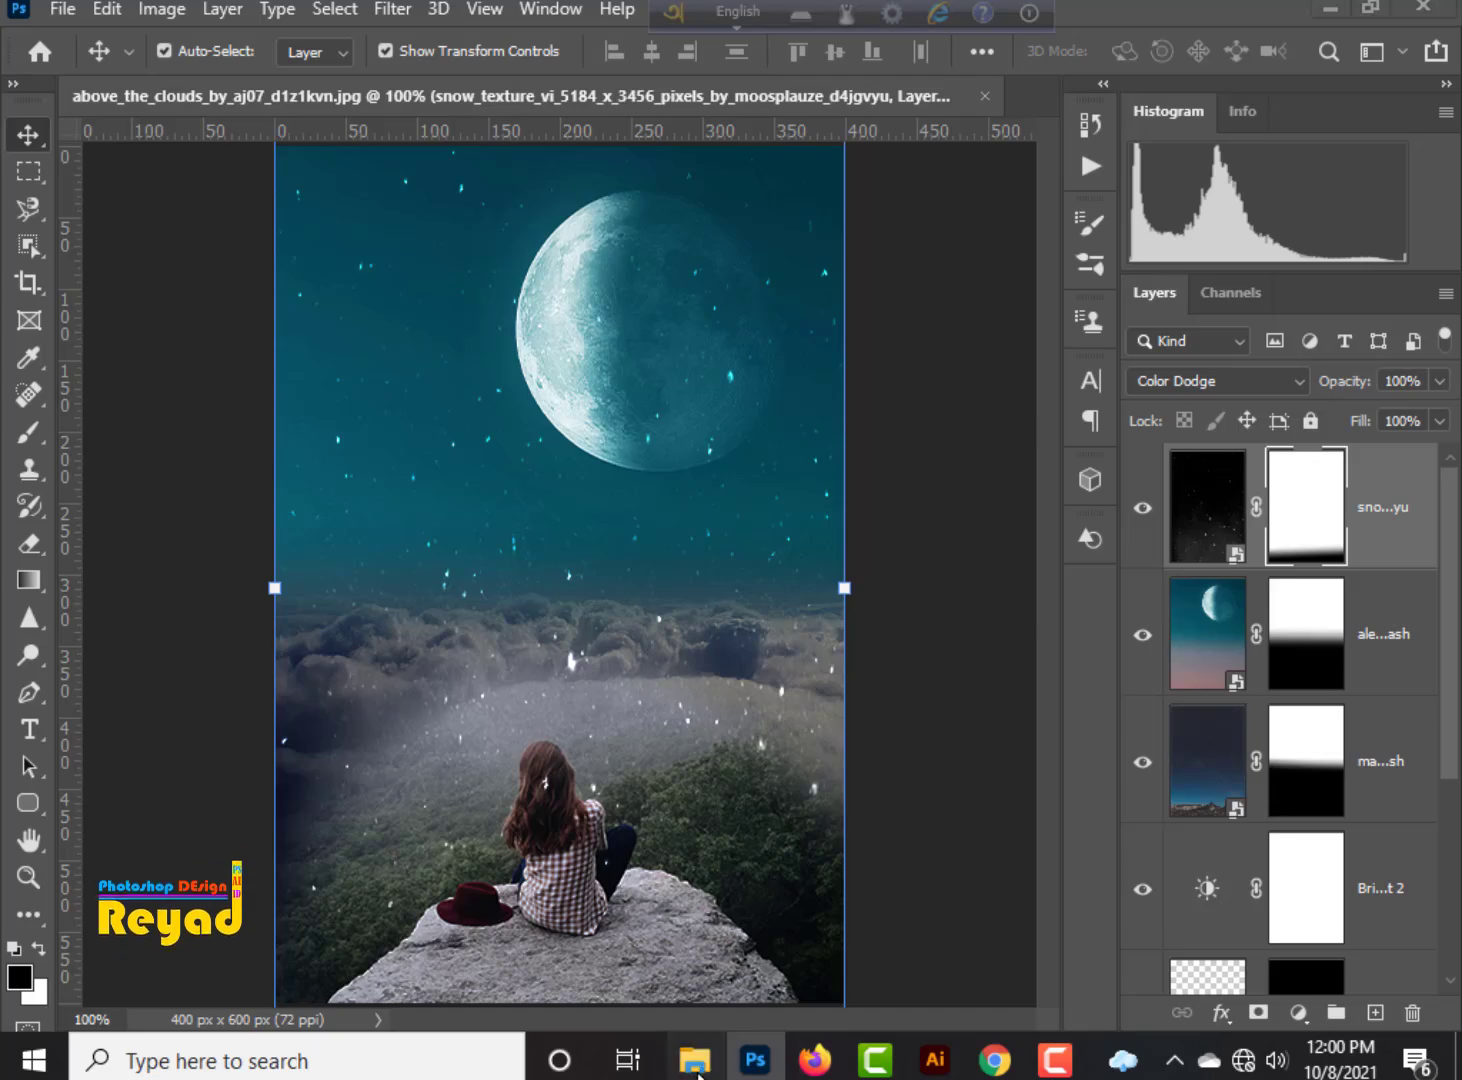
click(692, 1058)
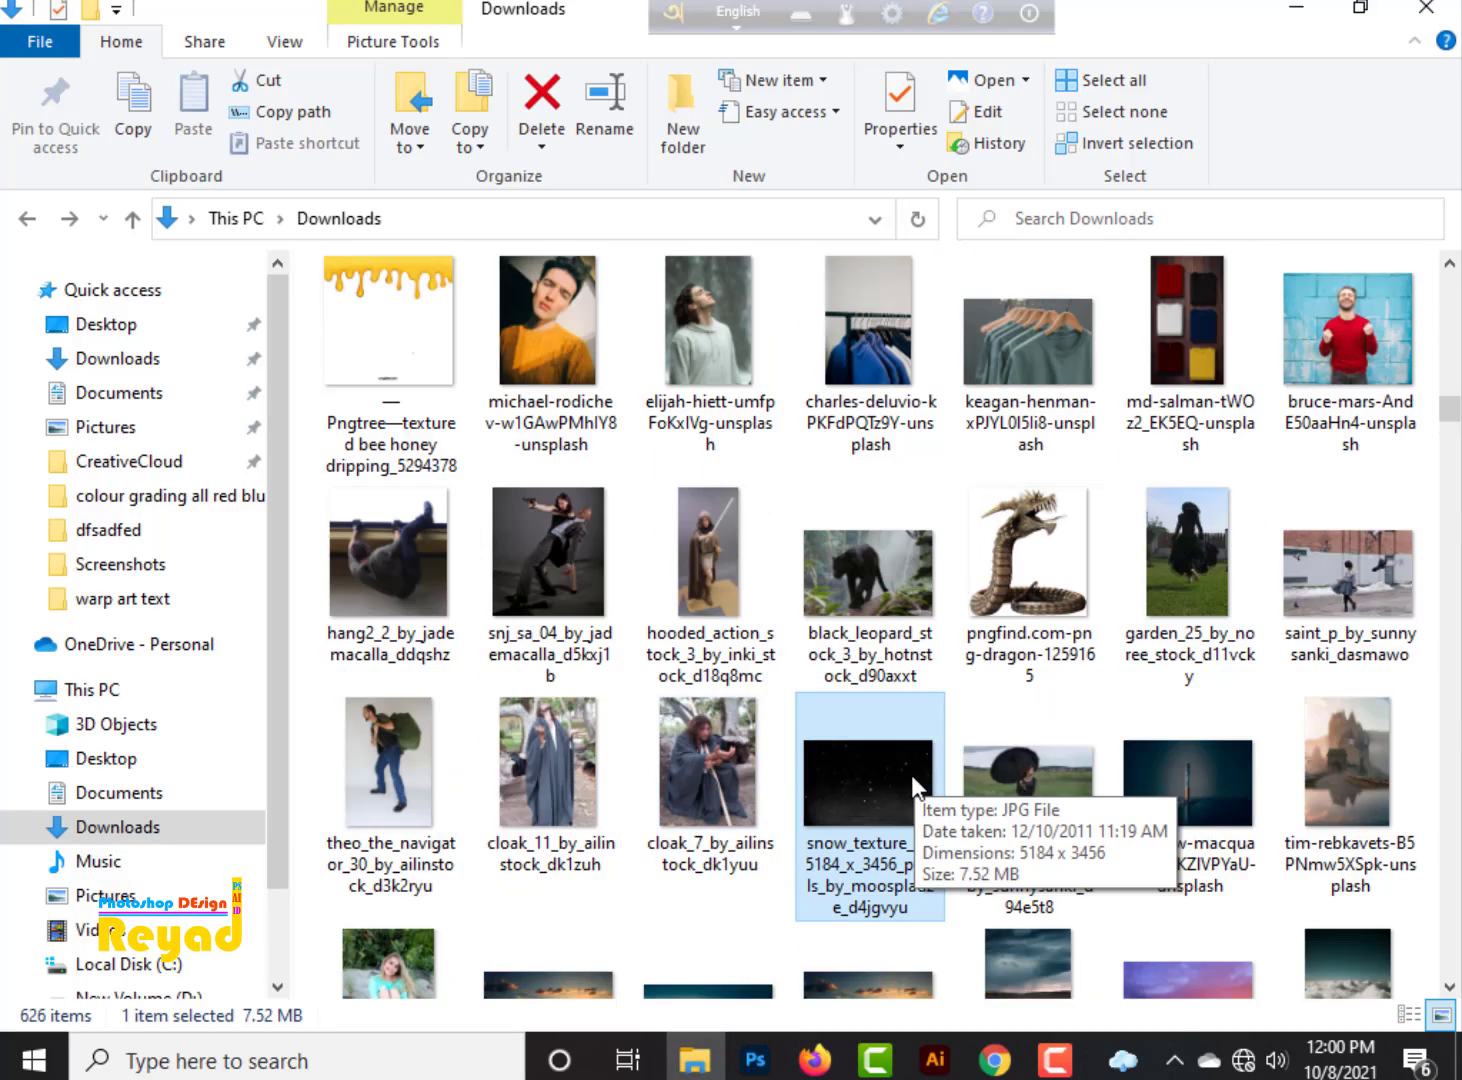
scroll(911, 772, up, 5)
scroll(911, 772, up, 2)
scroll(911, 772, up, 3)
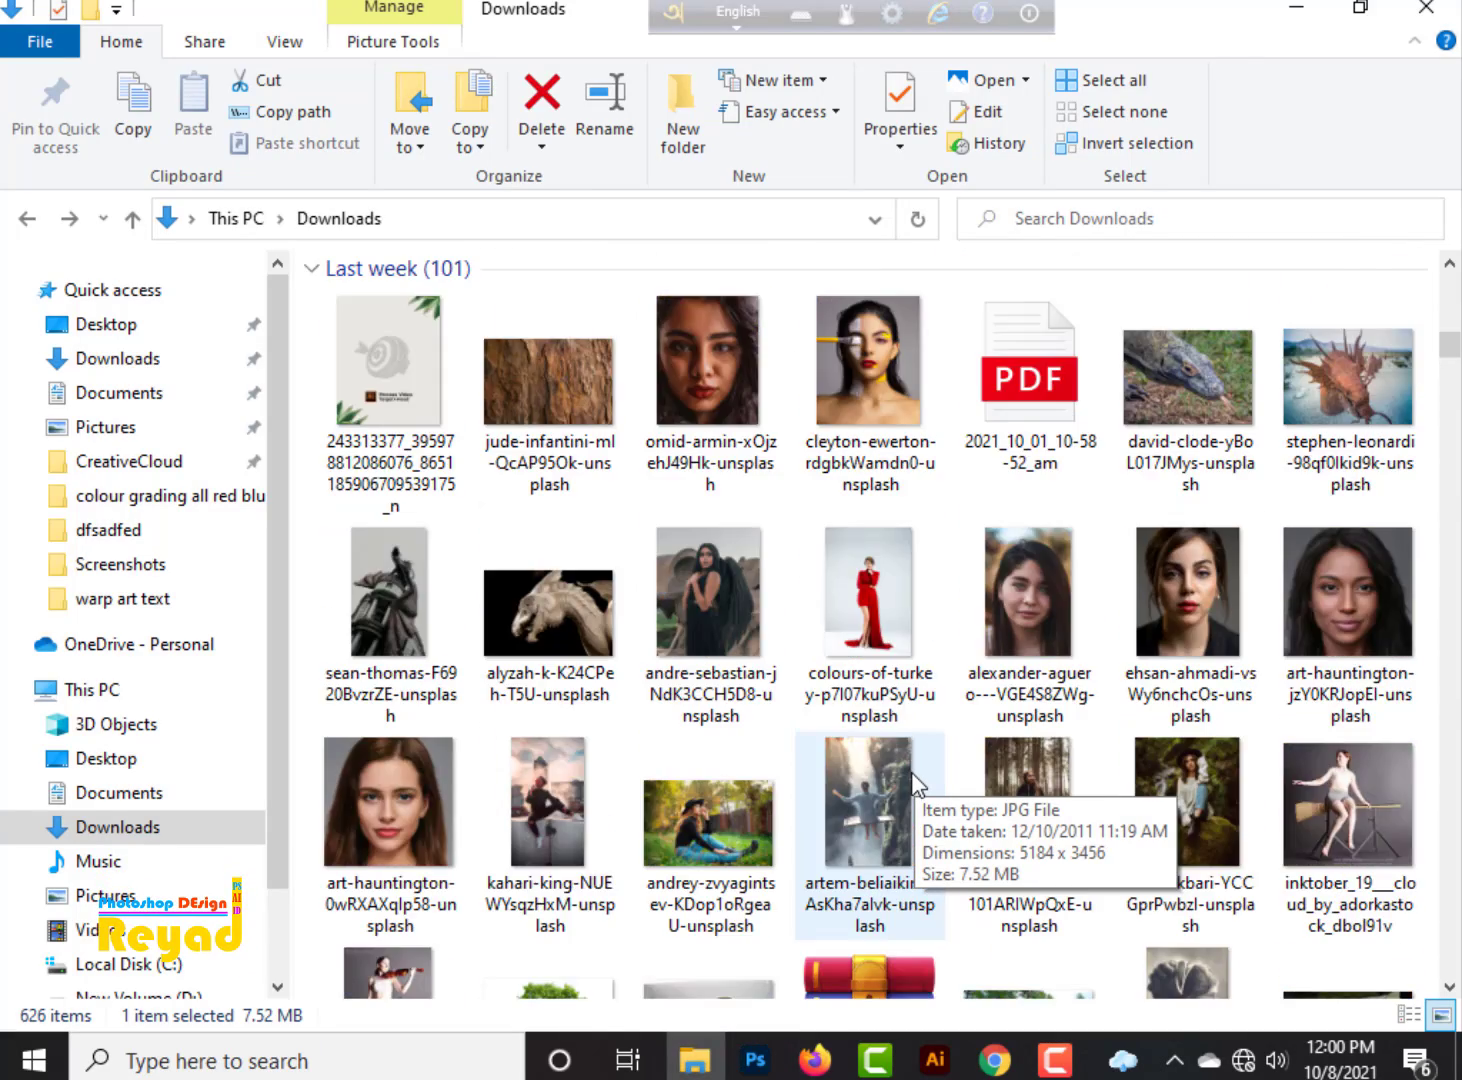
scroll(910, 768, down, 15)
scroll(910, 766, up, 3)
scroll(910, 766, down, 20)
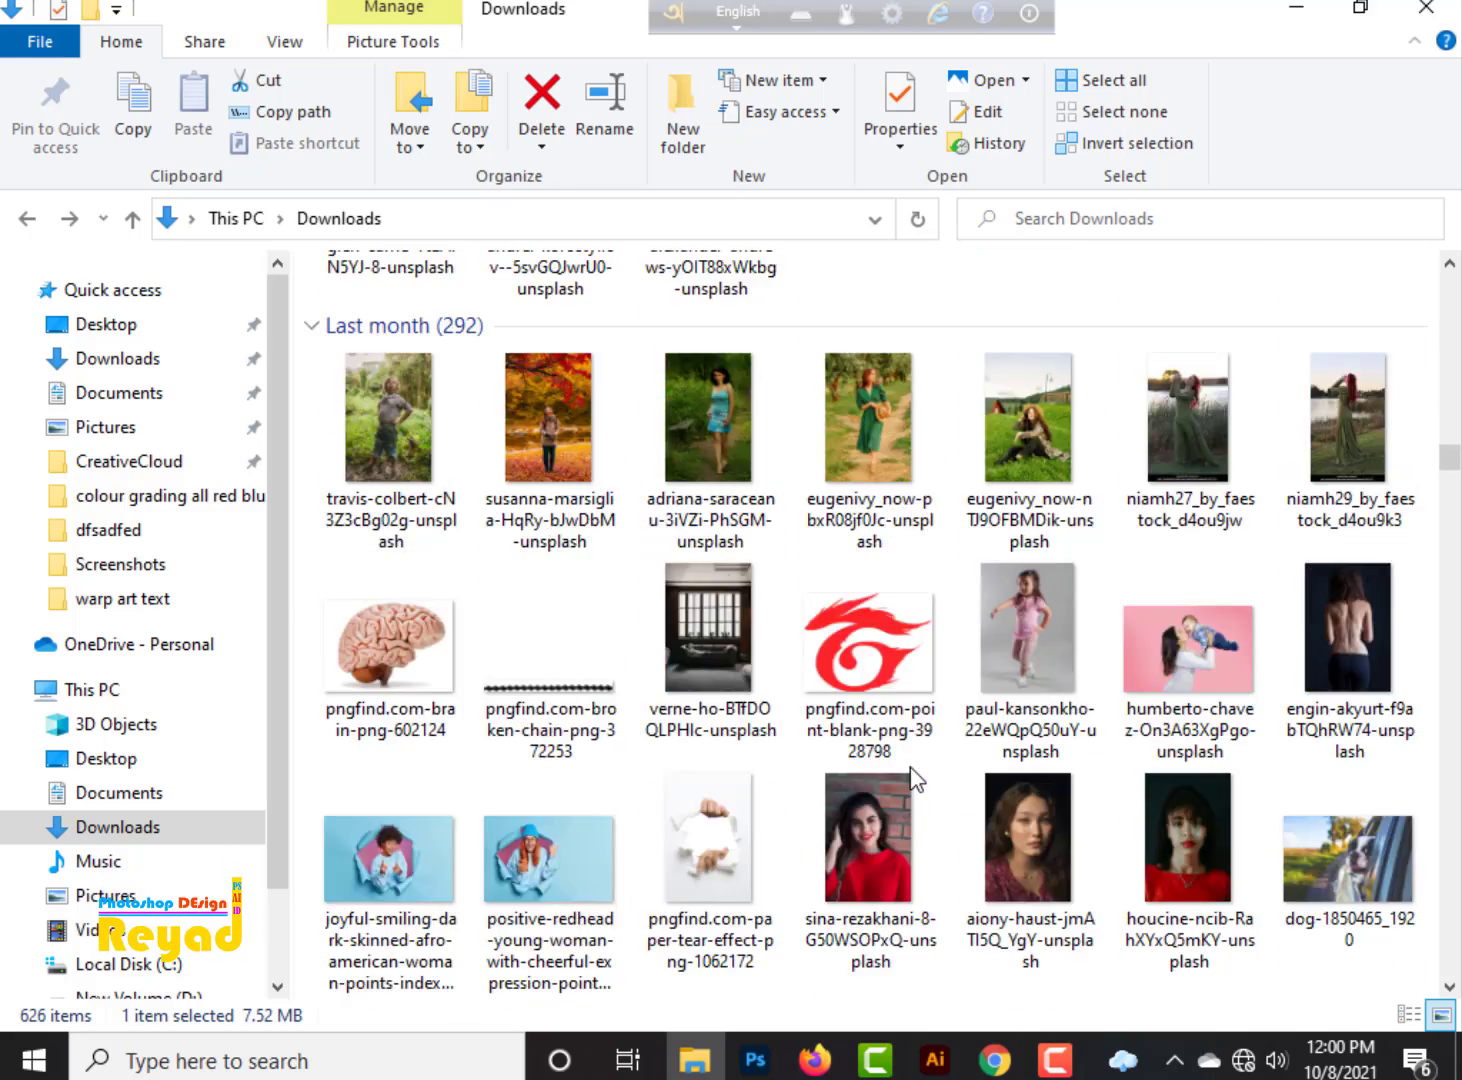
scroll(910, 770, down, 10)
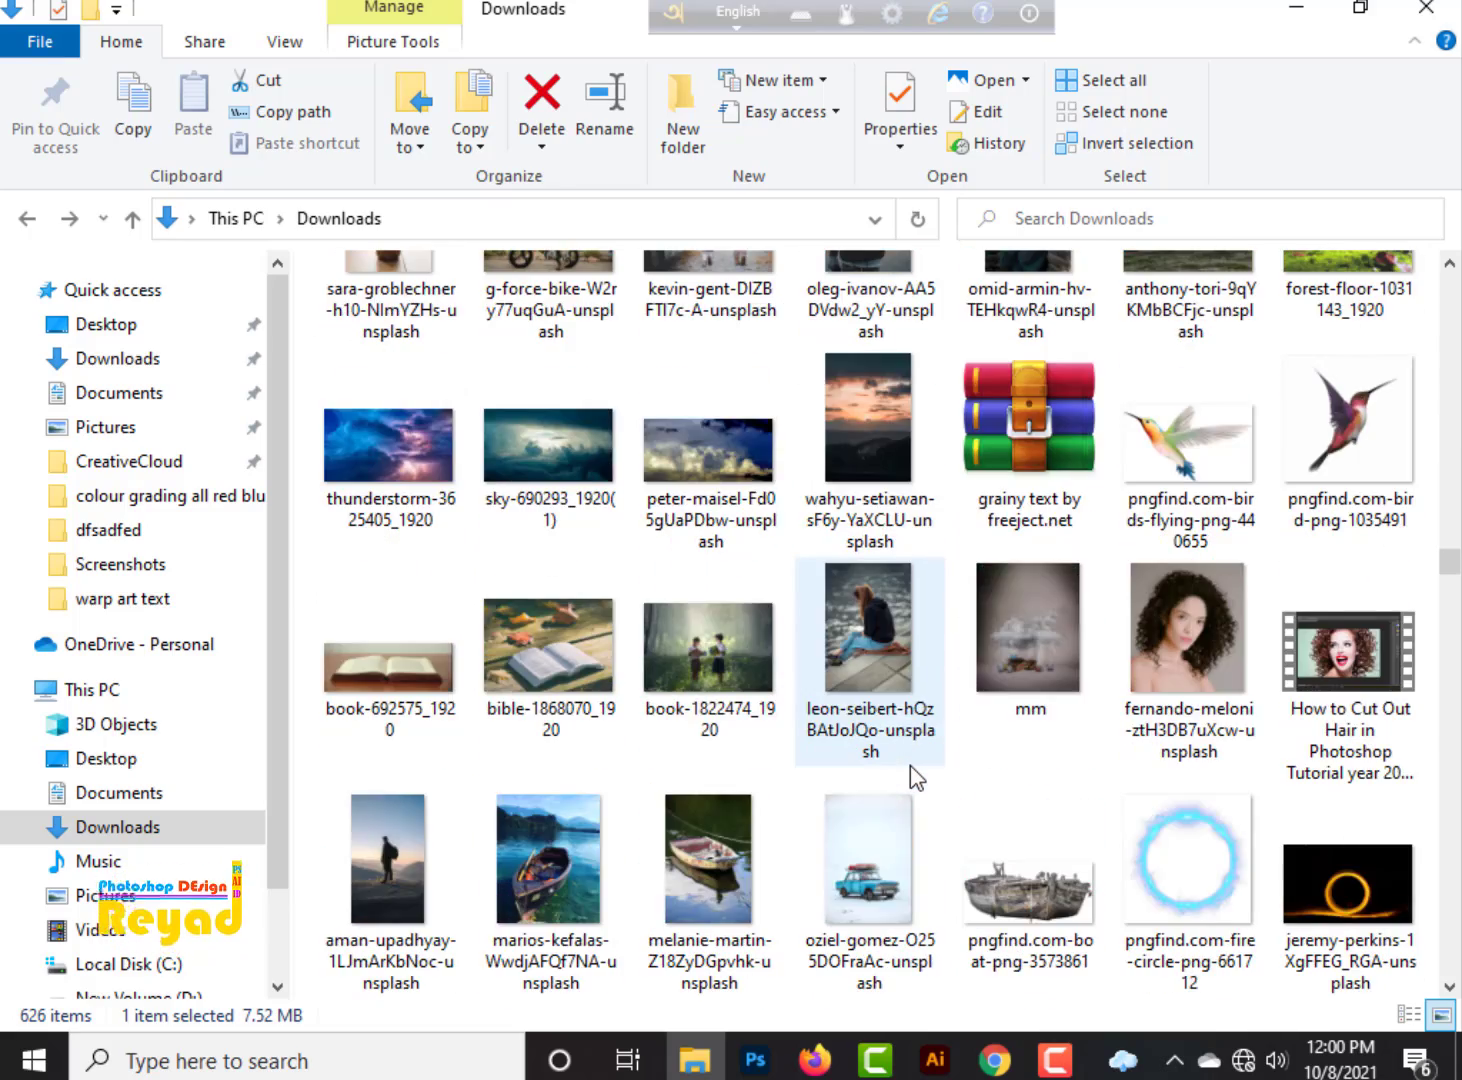
scroll(910, 770, down, 5)
scroll(910, 765, down, 5)
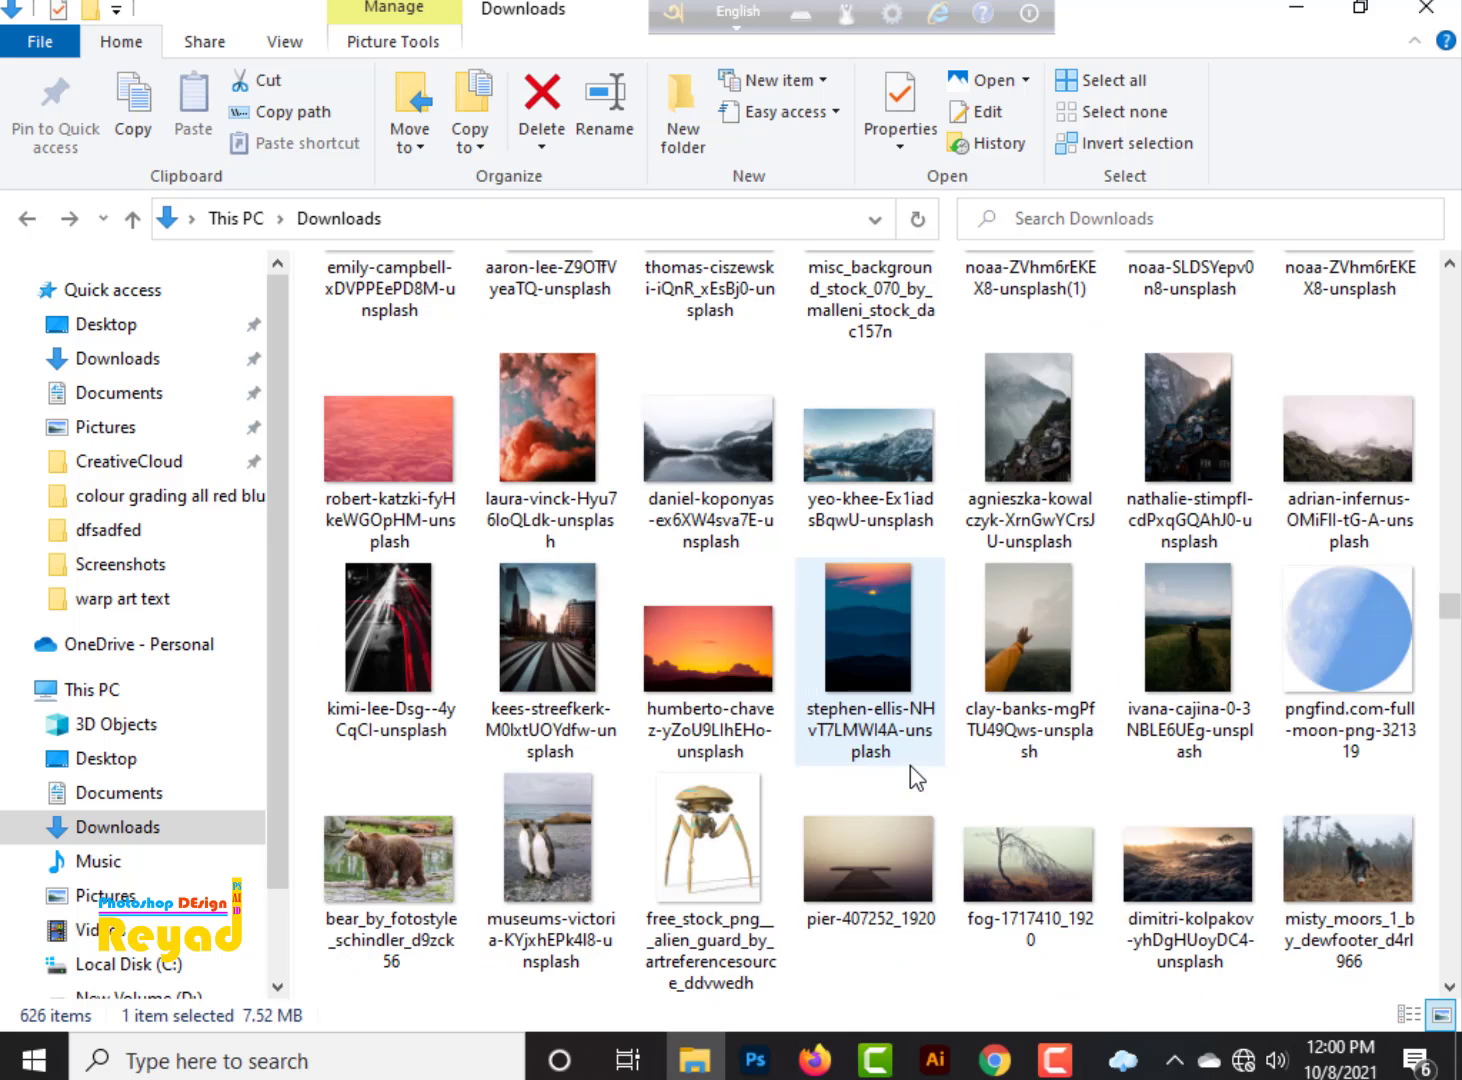
drag(1012, 874, 575, 828)
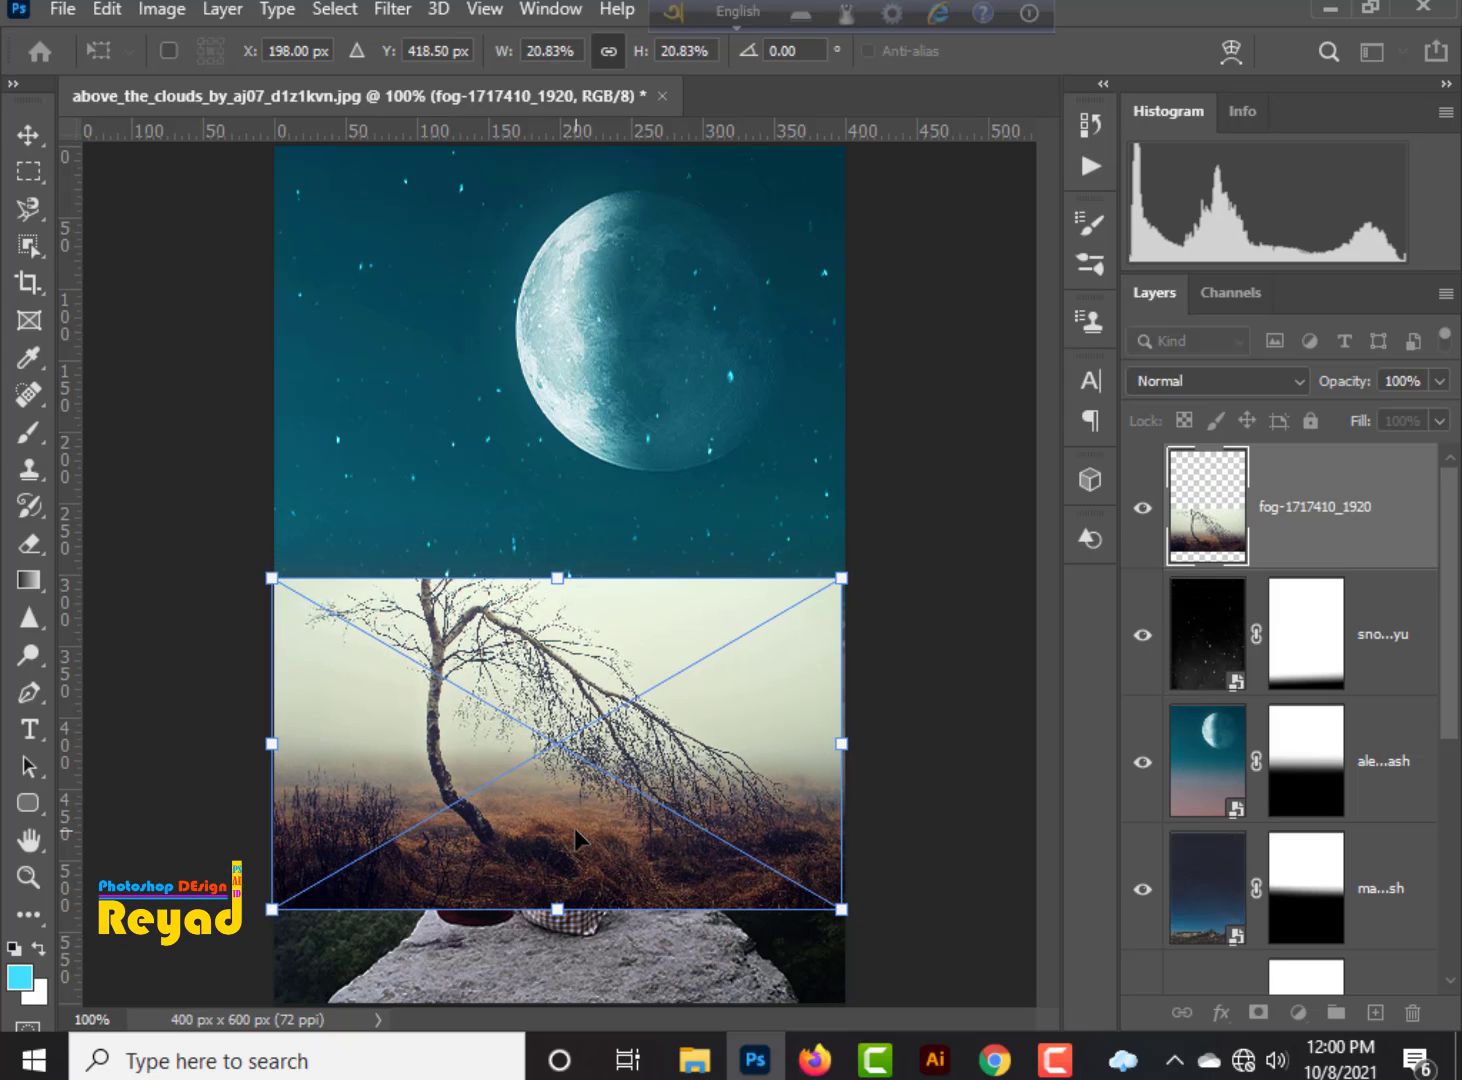
key(Return)
Add a layer mask to the tree photo and fade out its left, bottom and right edges with black-to-transparent gradients.
click(1258, 1012)
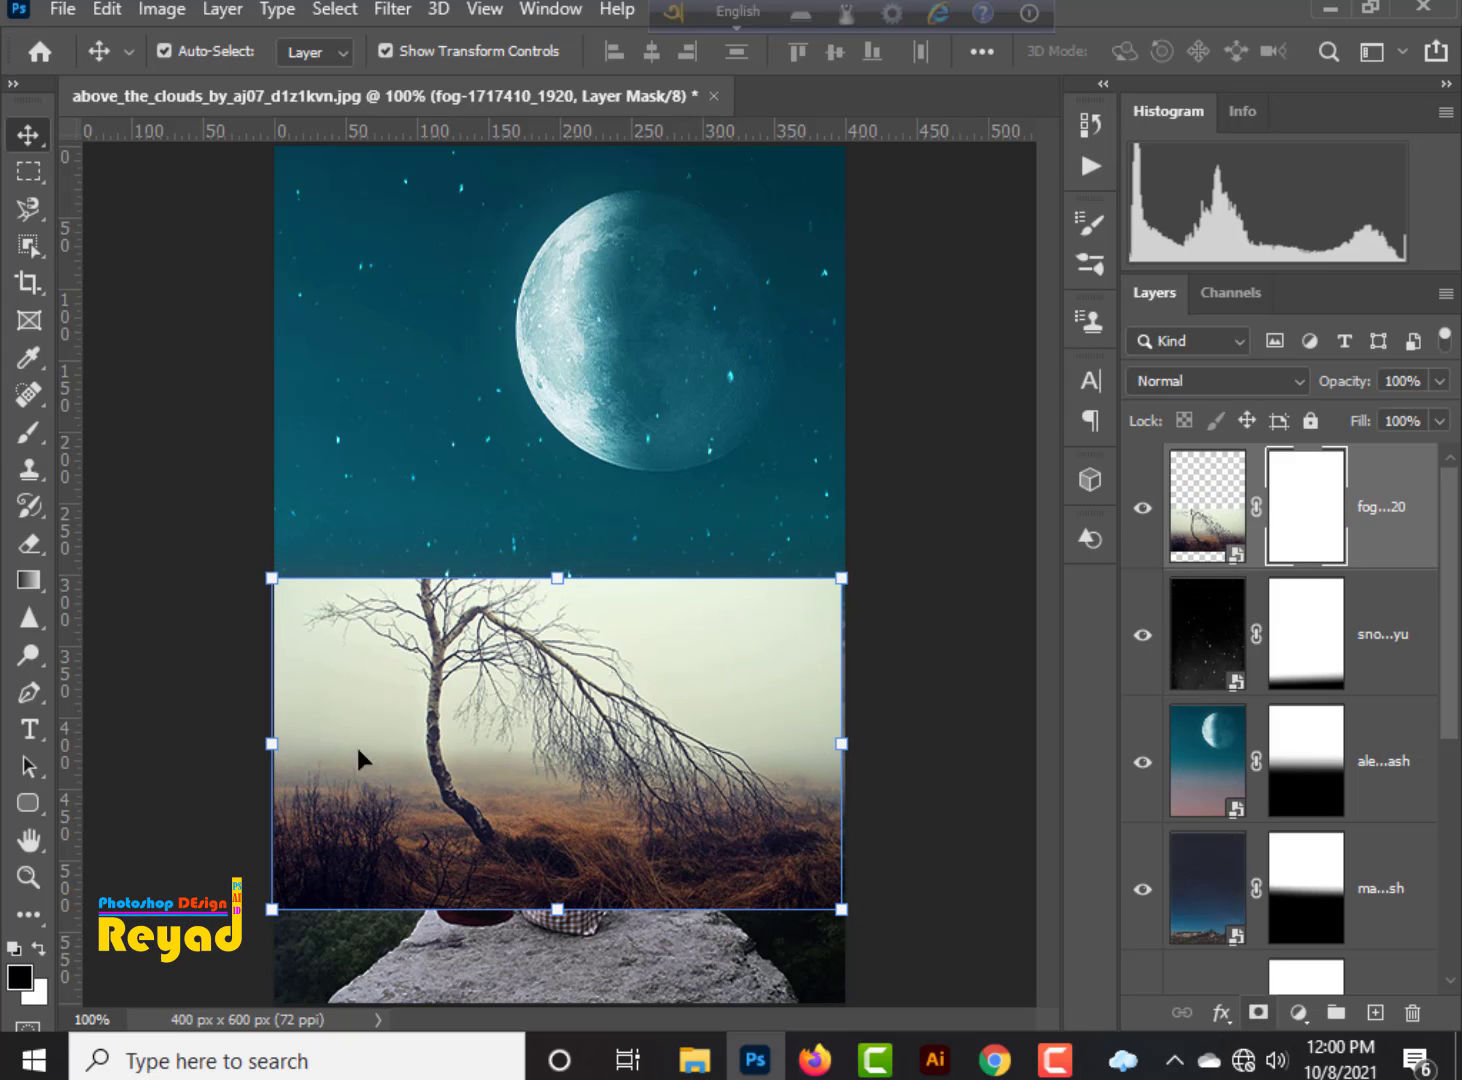
click(16, 594)
mouse_move(240, 738)
mouse_down()
mouse_move(312, 738)
mouse_move(365, 760)
mouse_up()
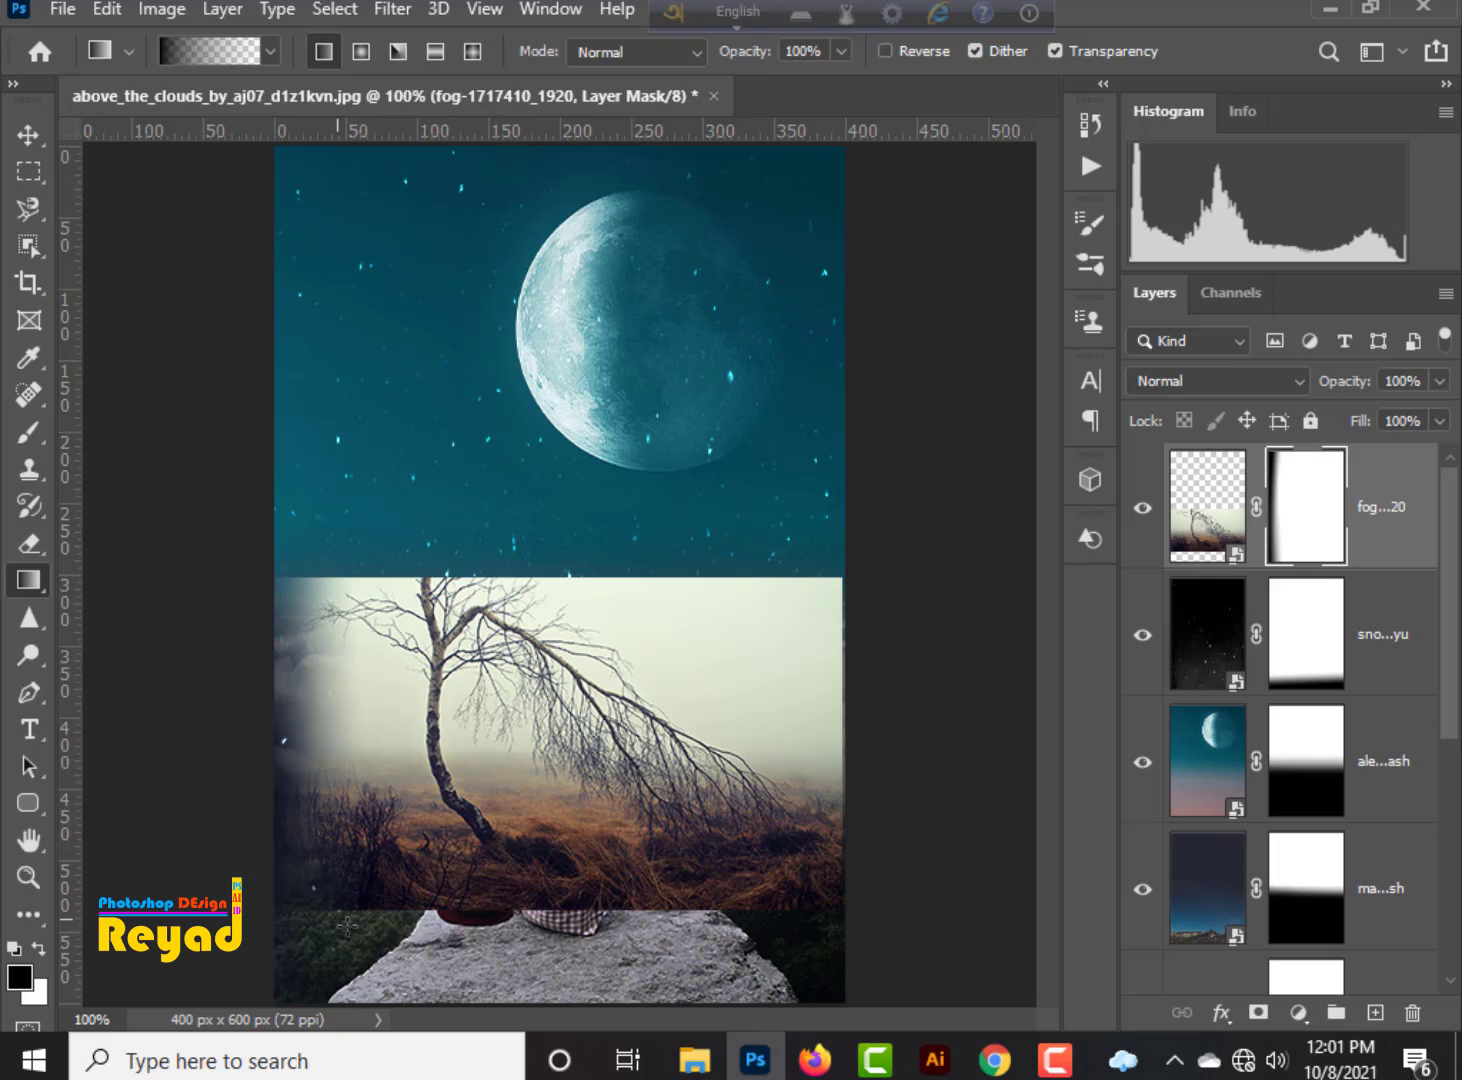
drag(348, 932, 351, 838)
drag(884, 747, 744, 747)
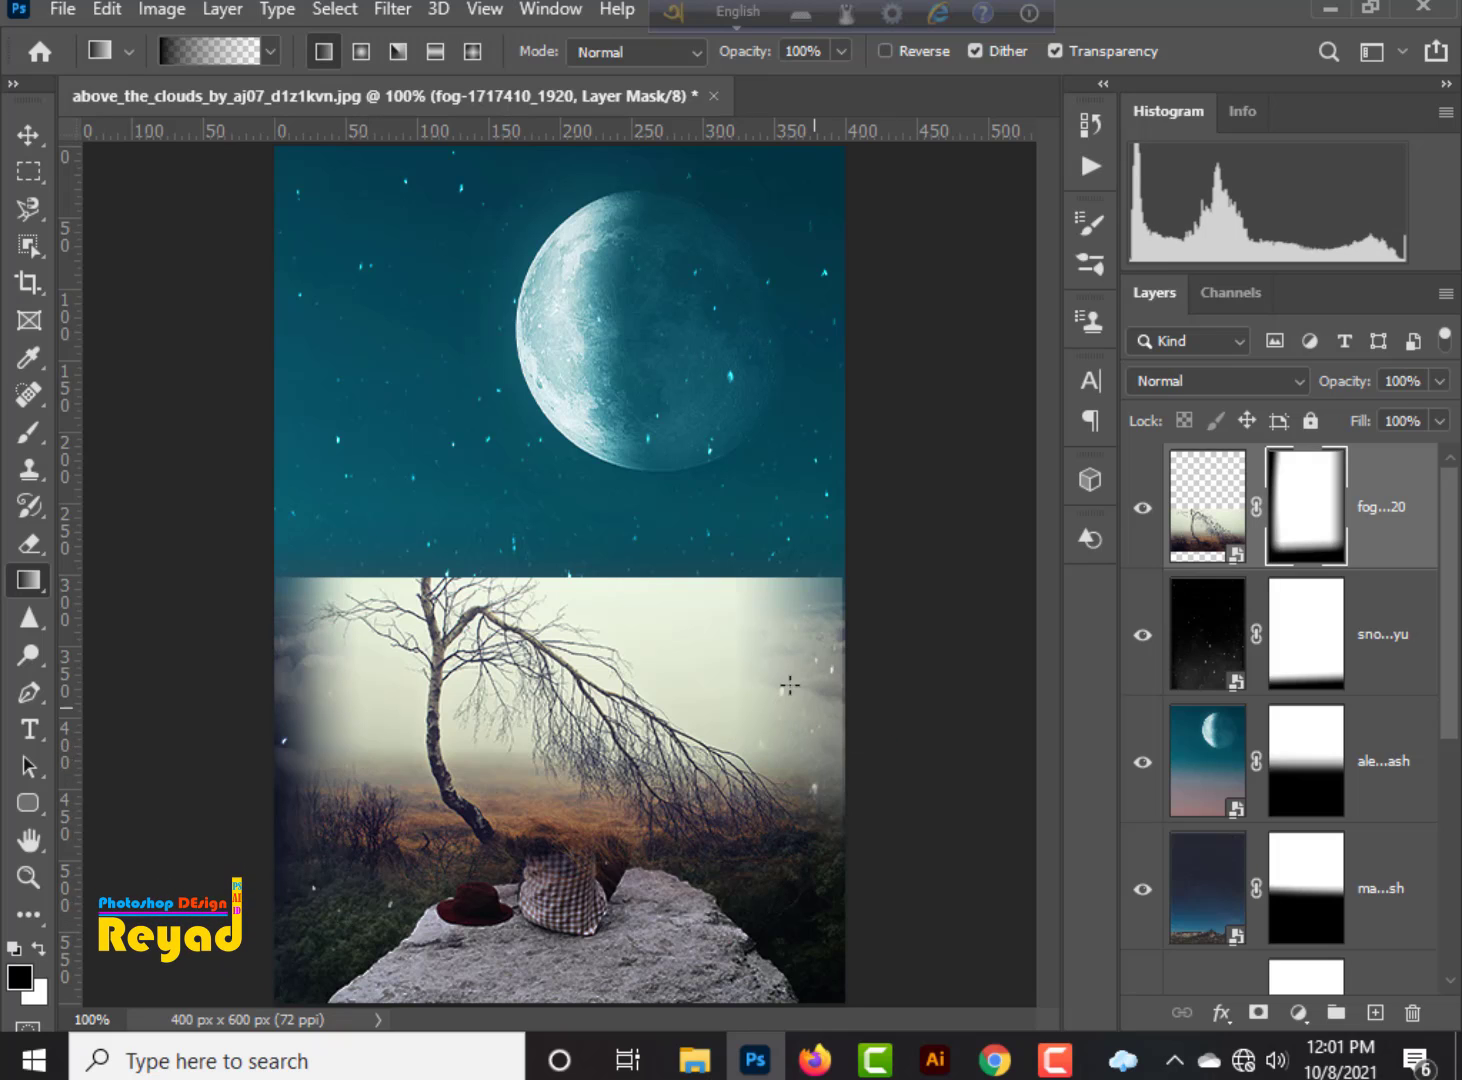
Fade the tree photo's upper edge into the clouds and its lower edge off the girl with more mask gradients.
drag(711, 662, 711, 662)
drag(616, 546, 611, 640)
drag(672, 577, 673, 638)
drag(333, 638, 340, 648)
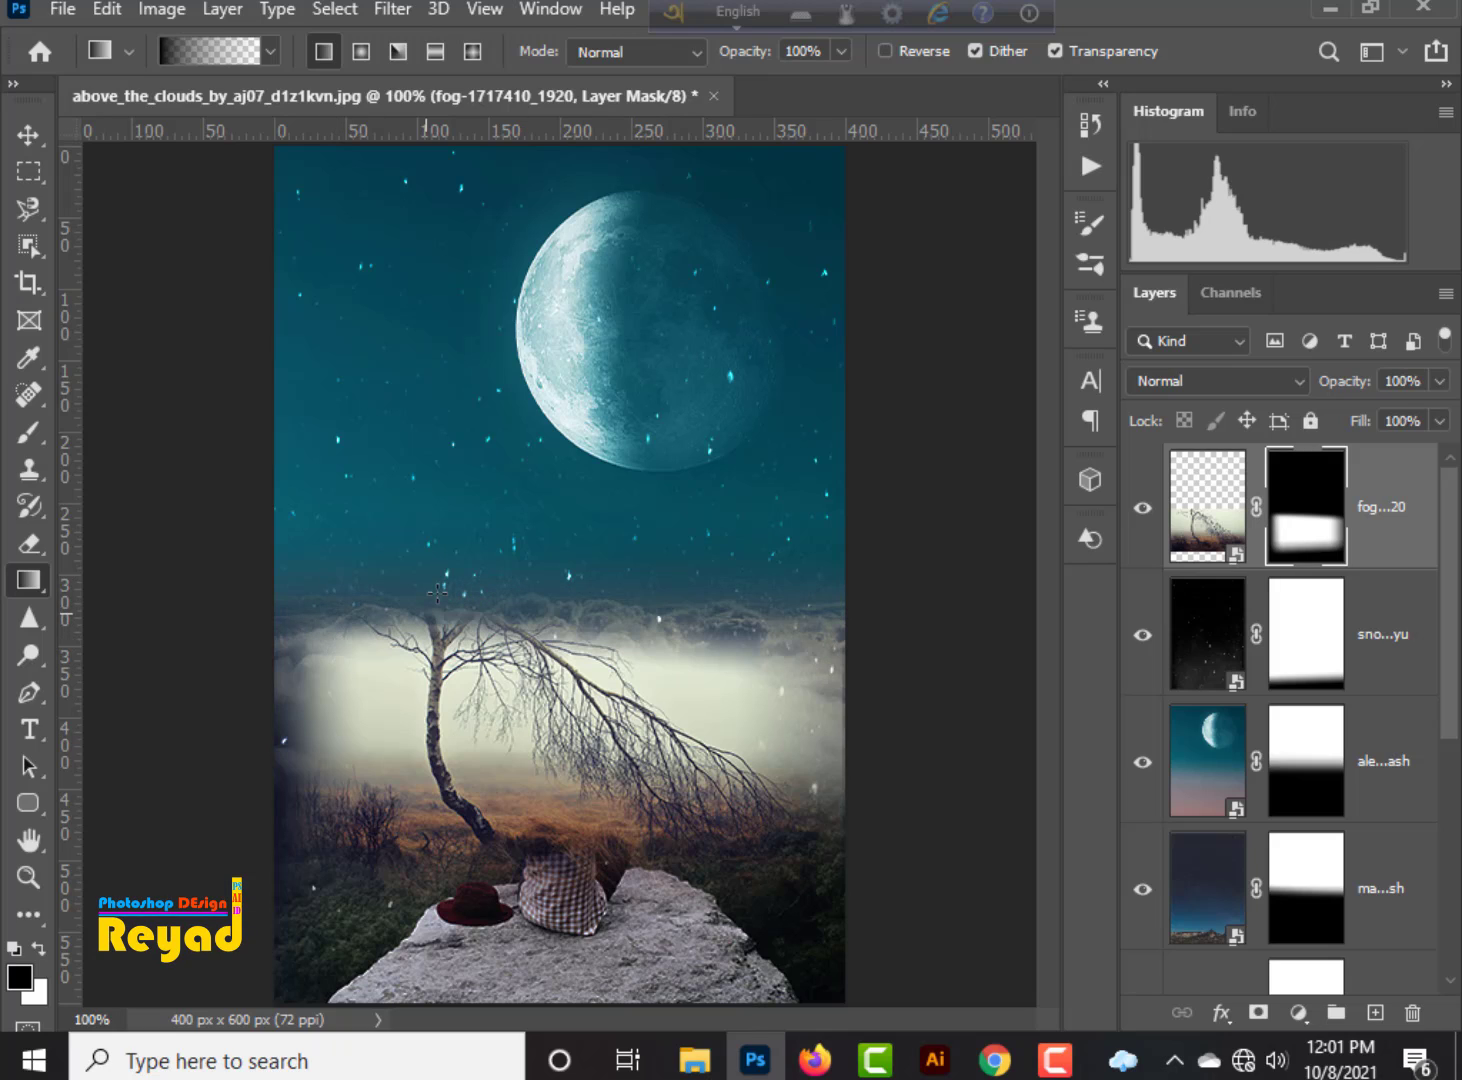
drag(446, 580, 432, 645)
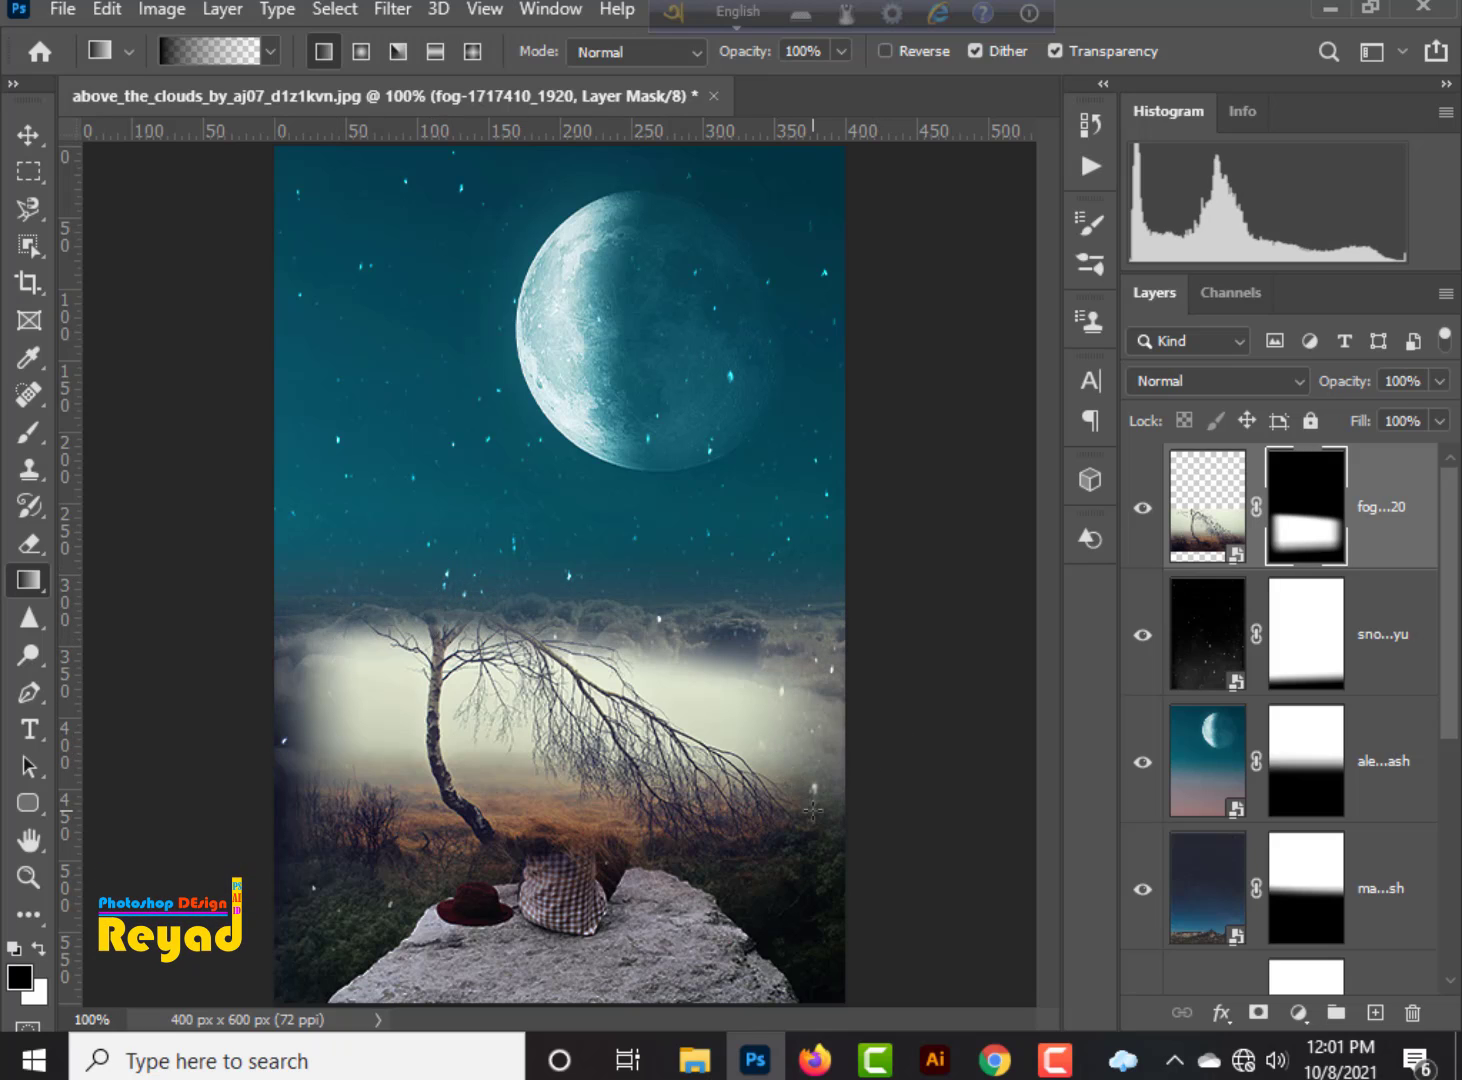
mouse_move(560, 818)
mouse_down()
mouse_move(571, 912)
mouse_move(561, 856)
mouse_up()
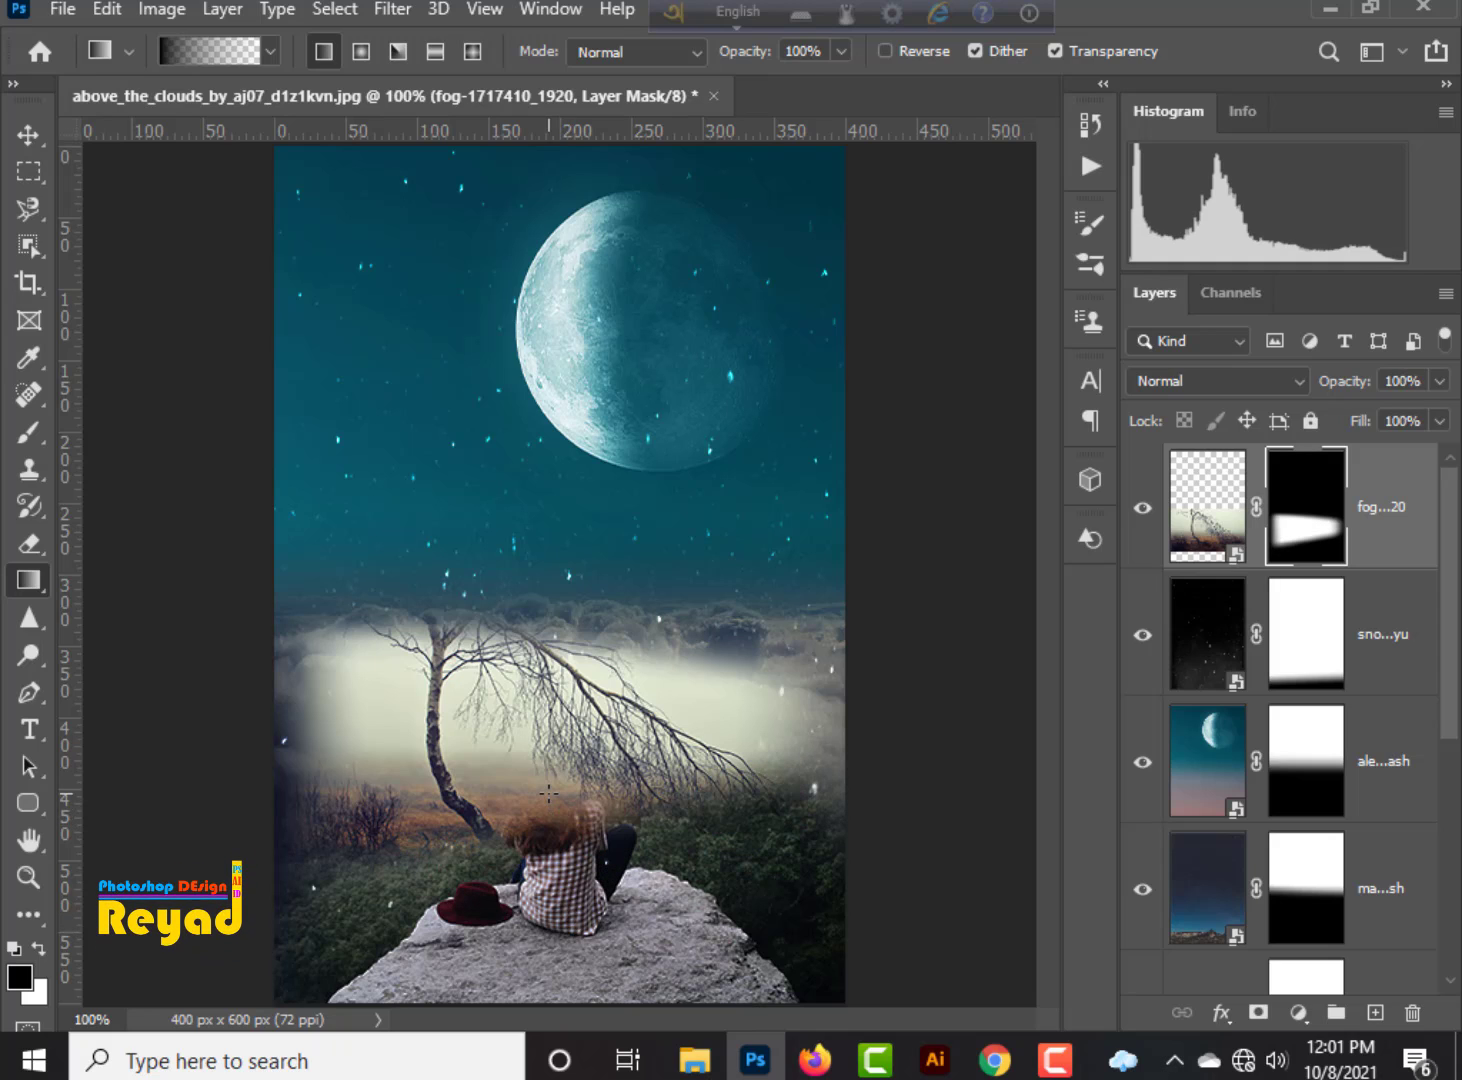
Set the tree layer's blend mode to Multiply and shift it slightly right and up so the trunk meets the girl's back.
click(1213, 381)
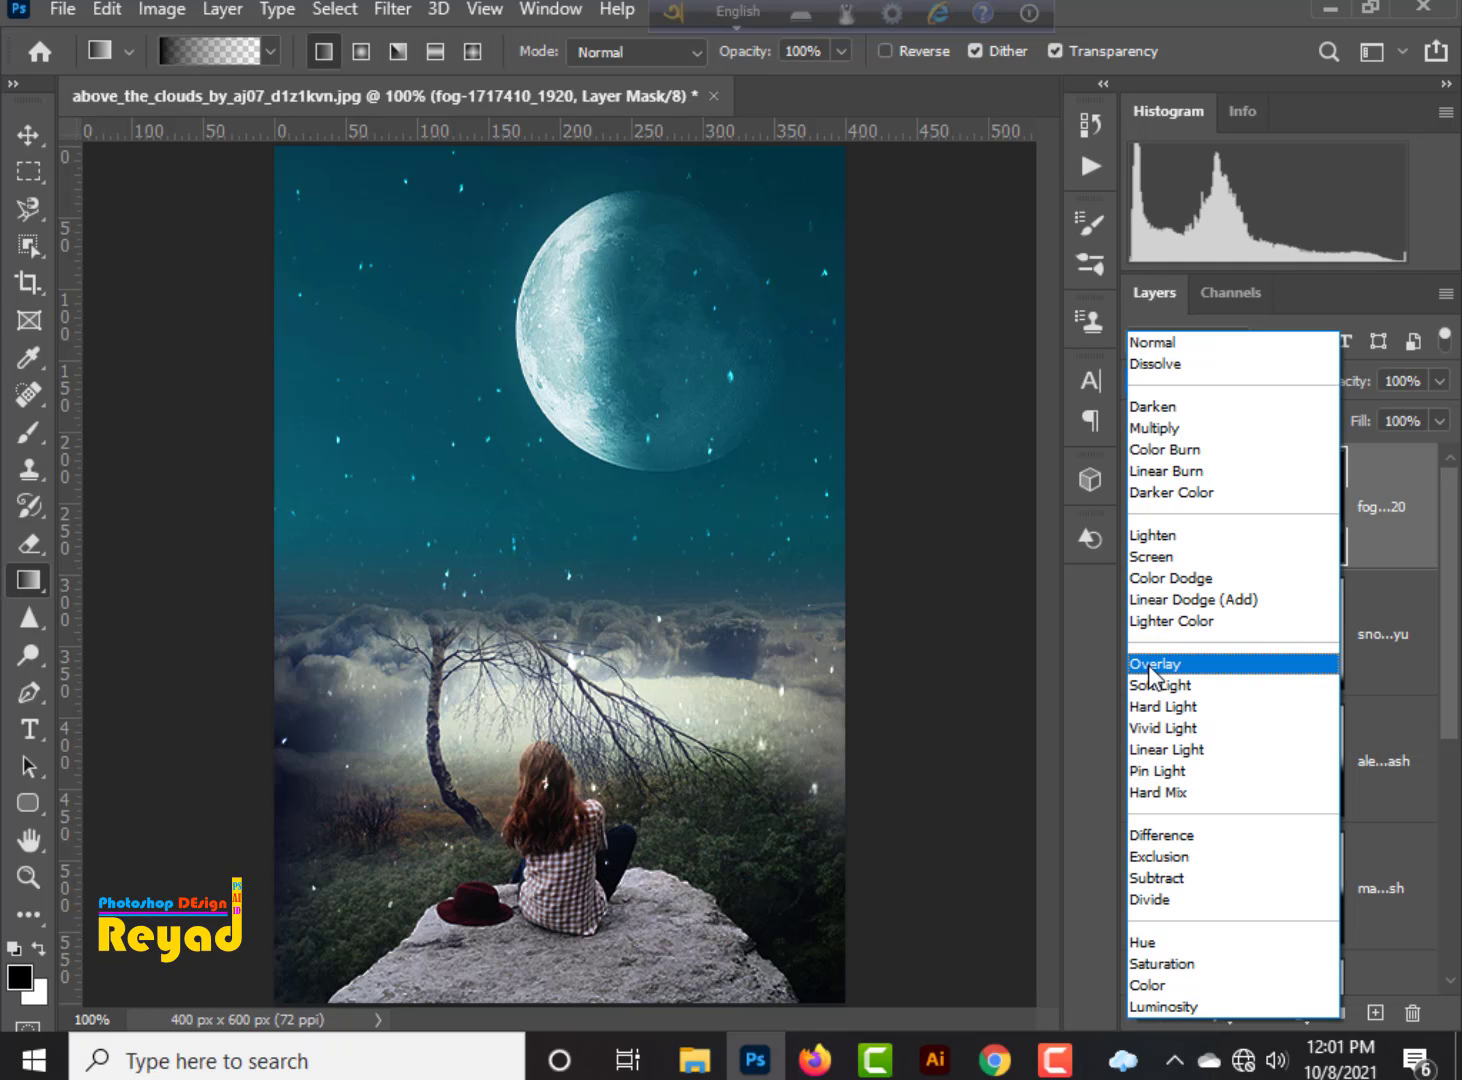
click(1166, 428)
key(v)
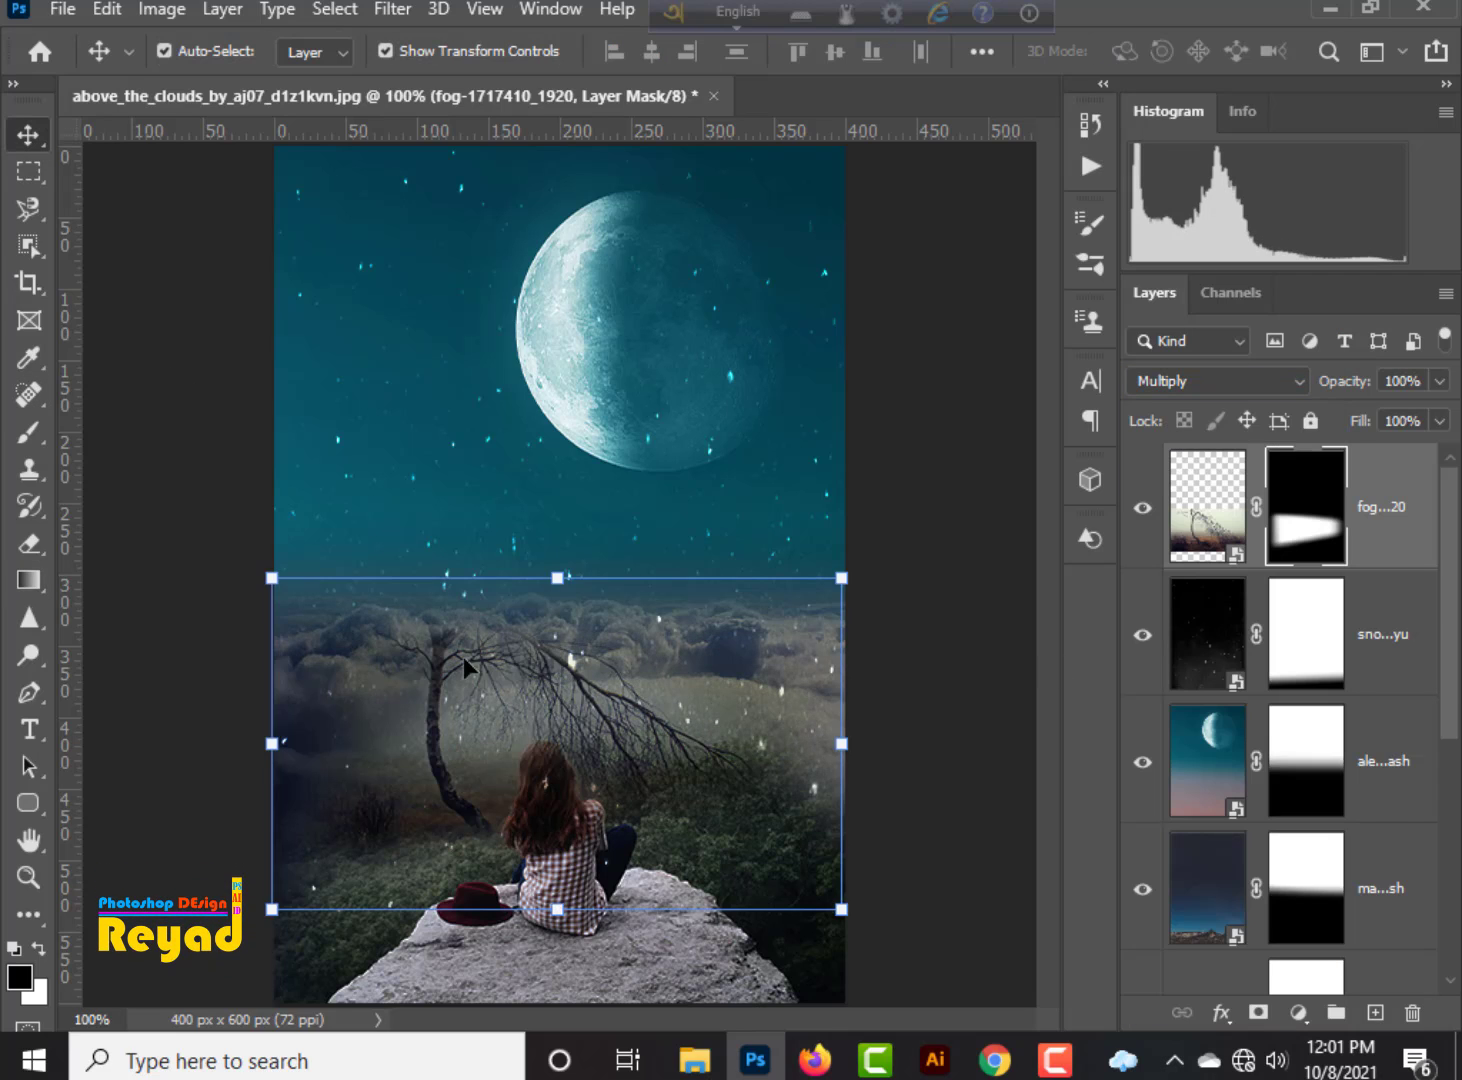
drag(460, 666, 493, 692)
drag(388, 660, 460, 670)
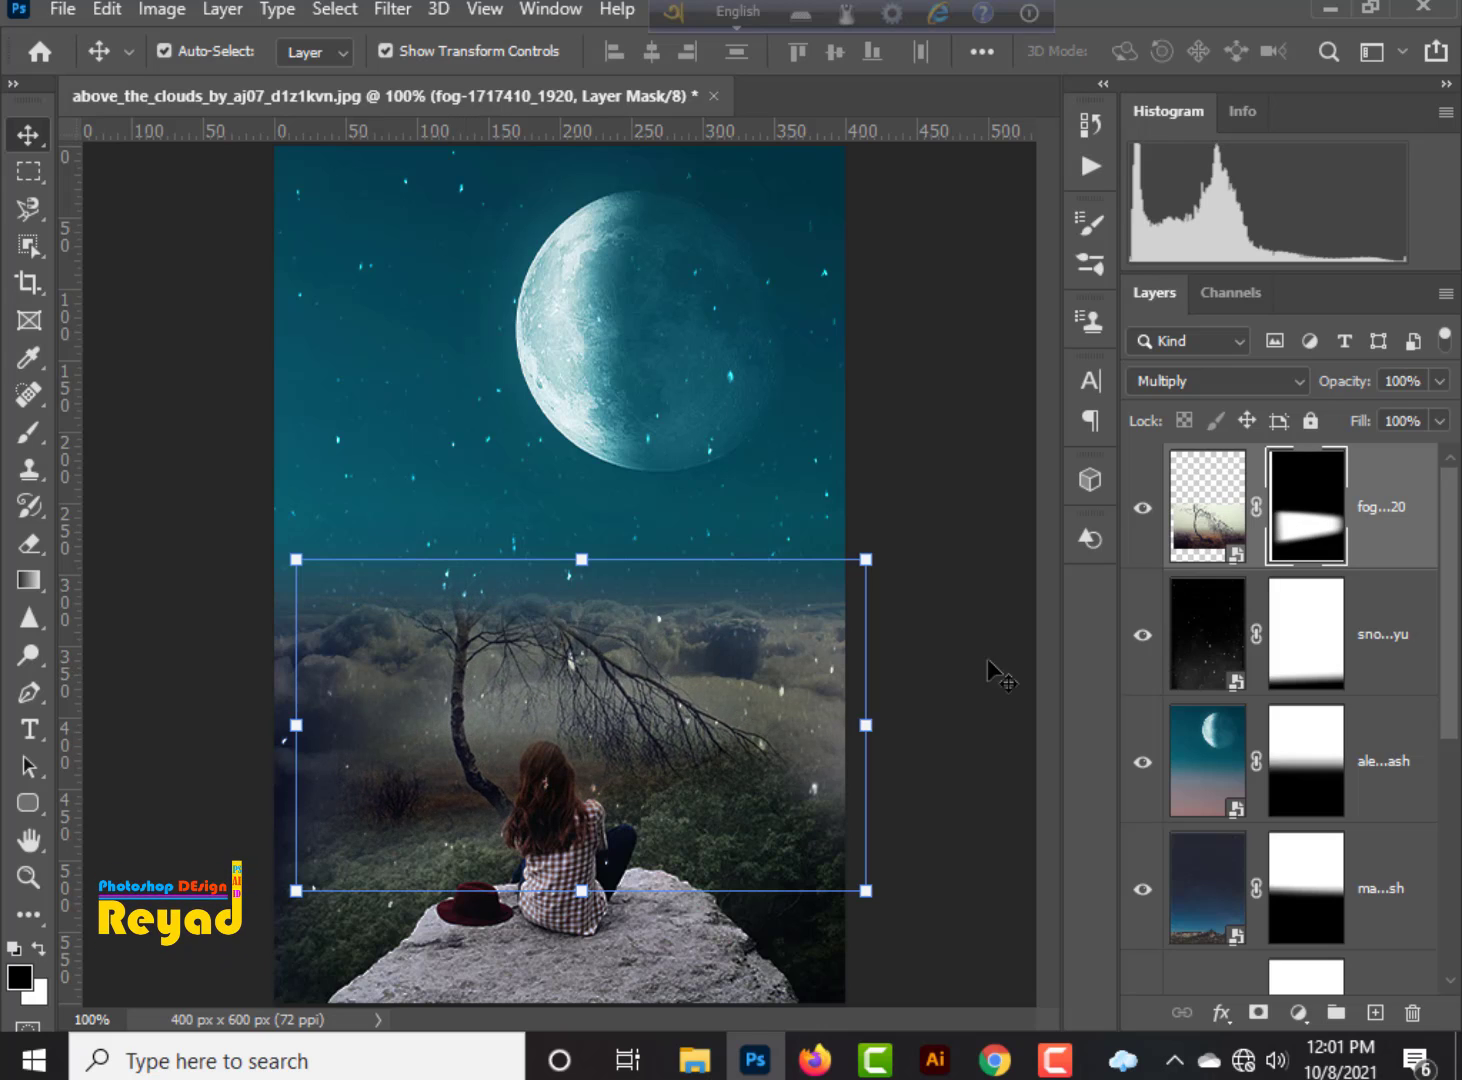
Fade more of the tree photo's grassy lower edge around the girl with another gradient on its layer mask.
click(29, 580)
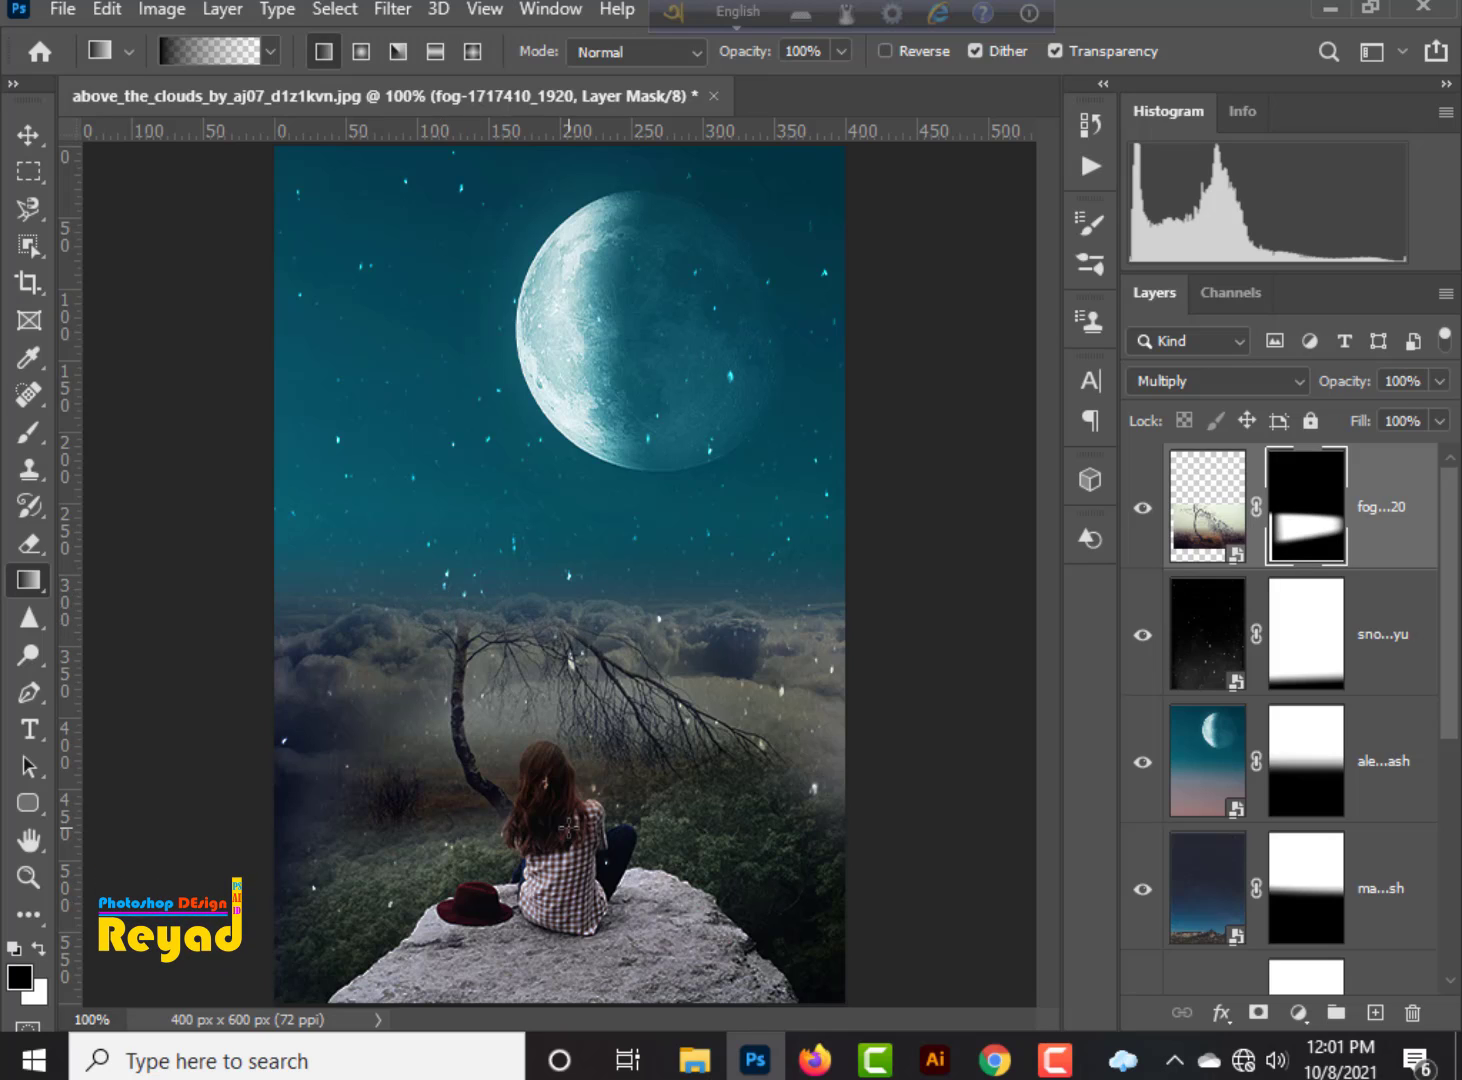
drag(562, 831, 562, 831)
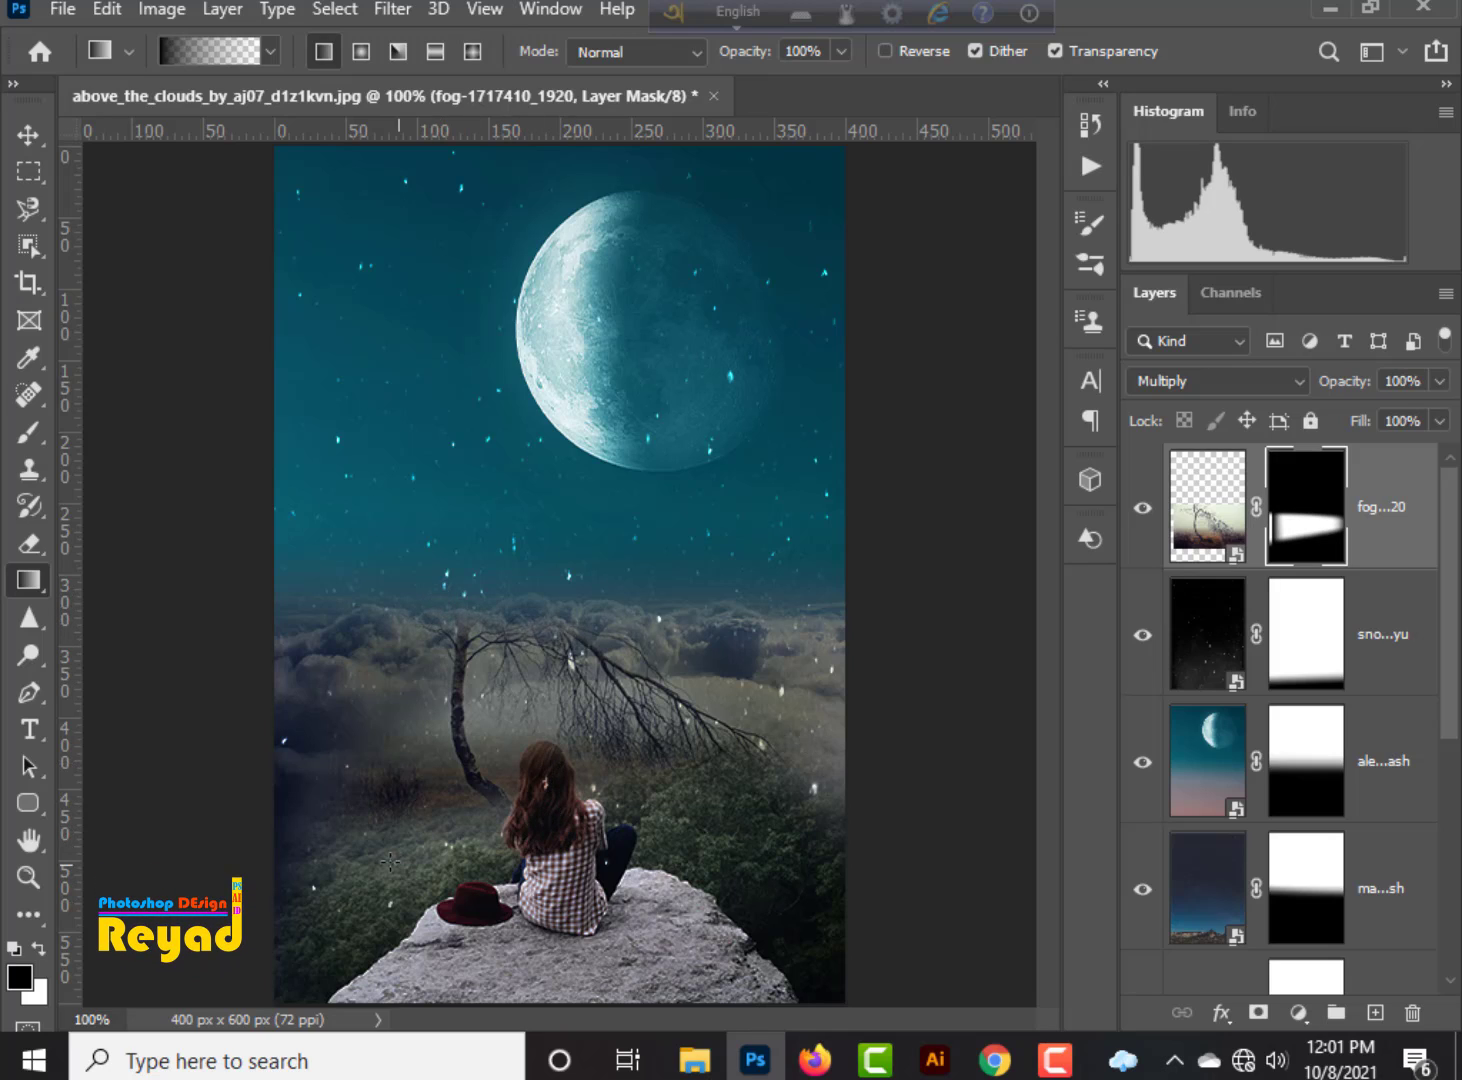
Place the castle photo from Downloads, scaled to 4.29%, at the canvas's right edge below the moon, centred at X 330 px, Y 357 px.
click(694, 1060)
scroll(1010, 729, down, 10)
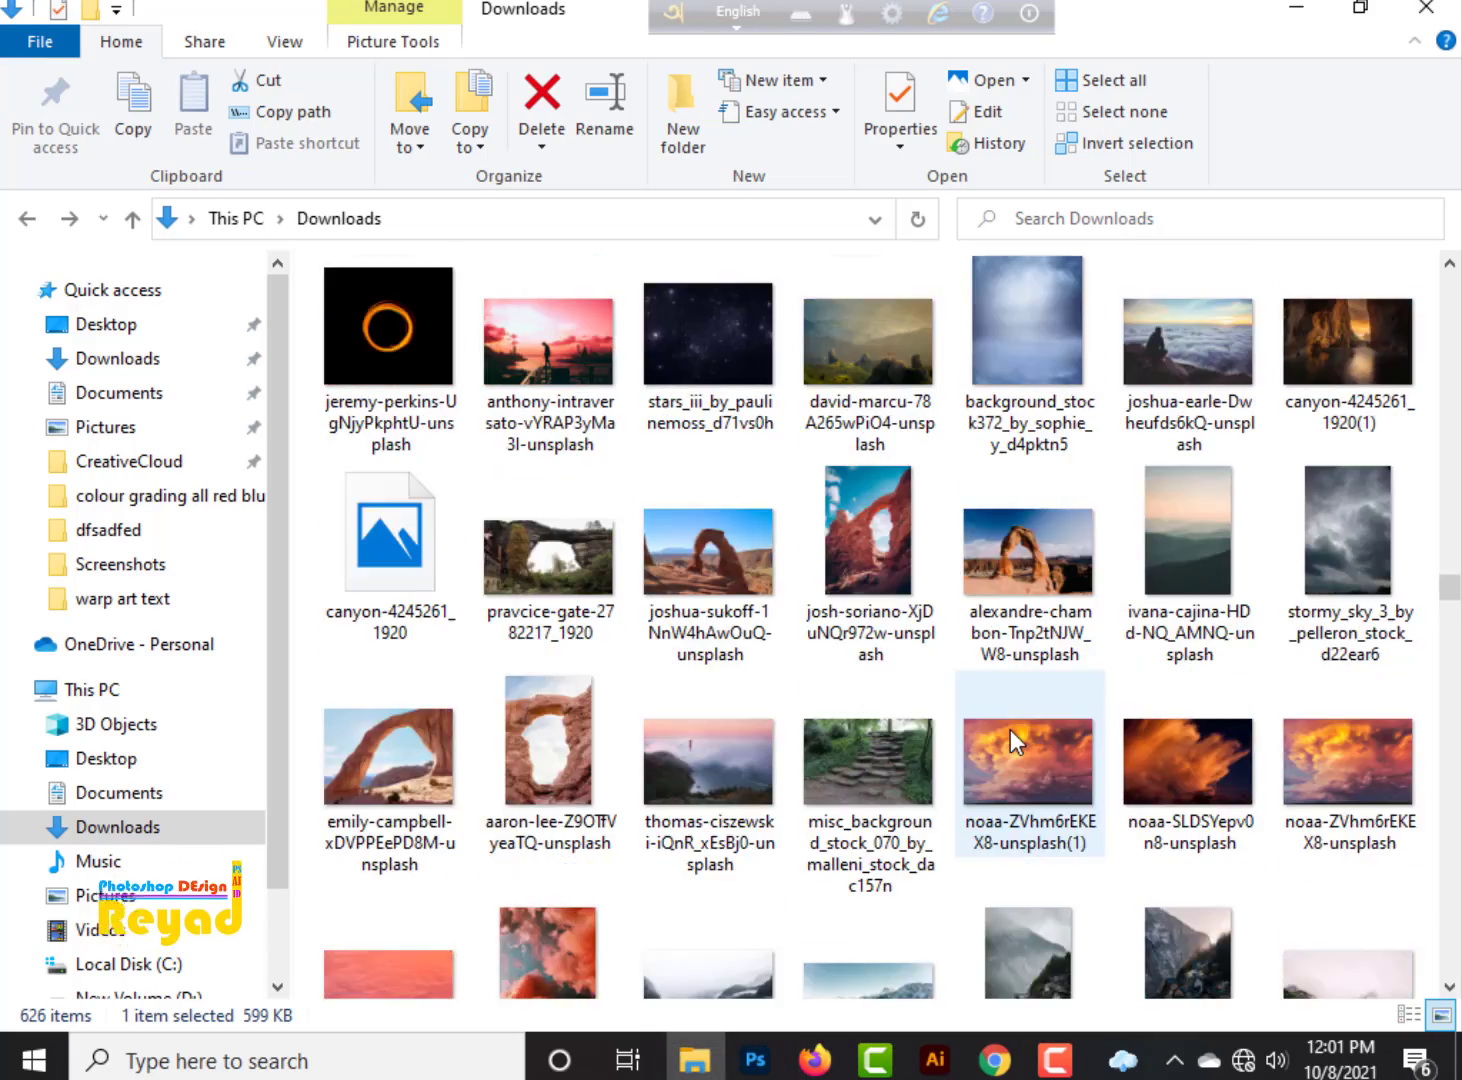
drag(1355, 350, 792, 776)
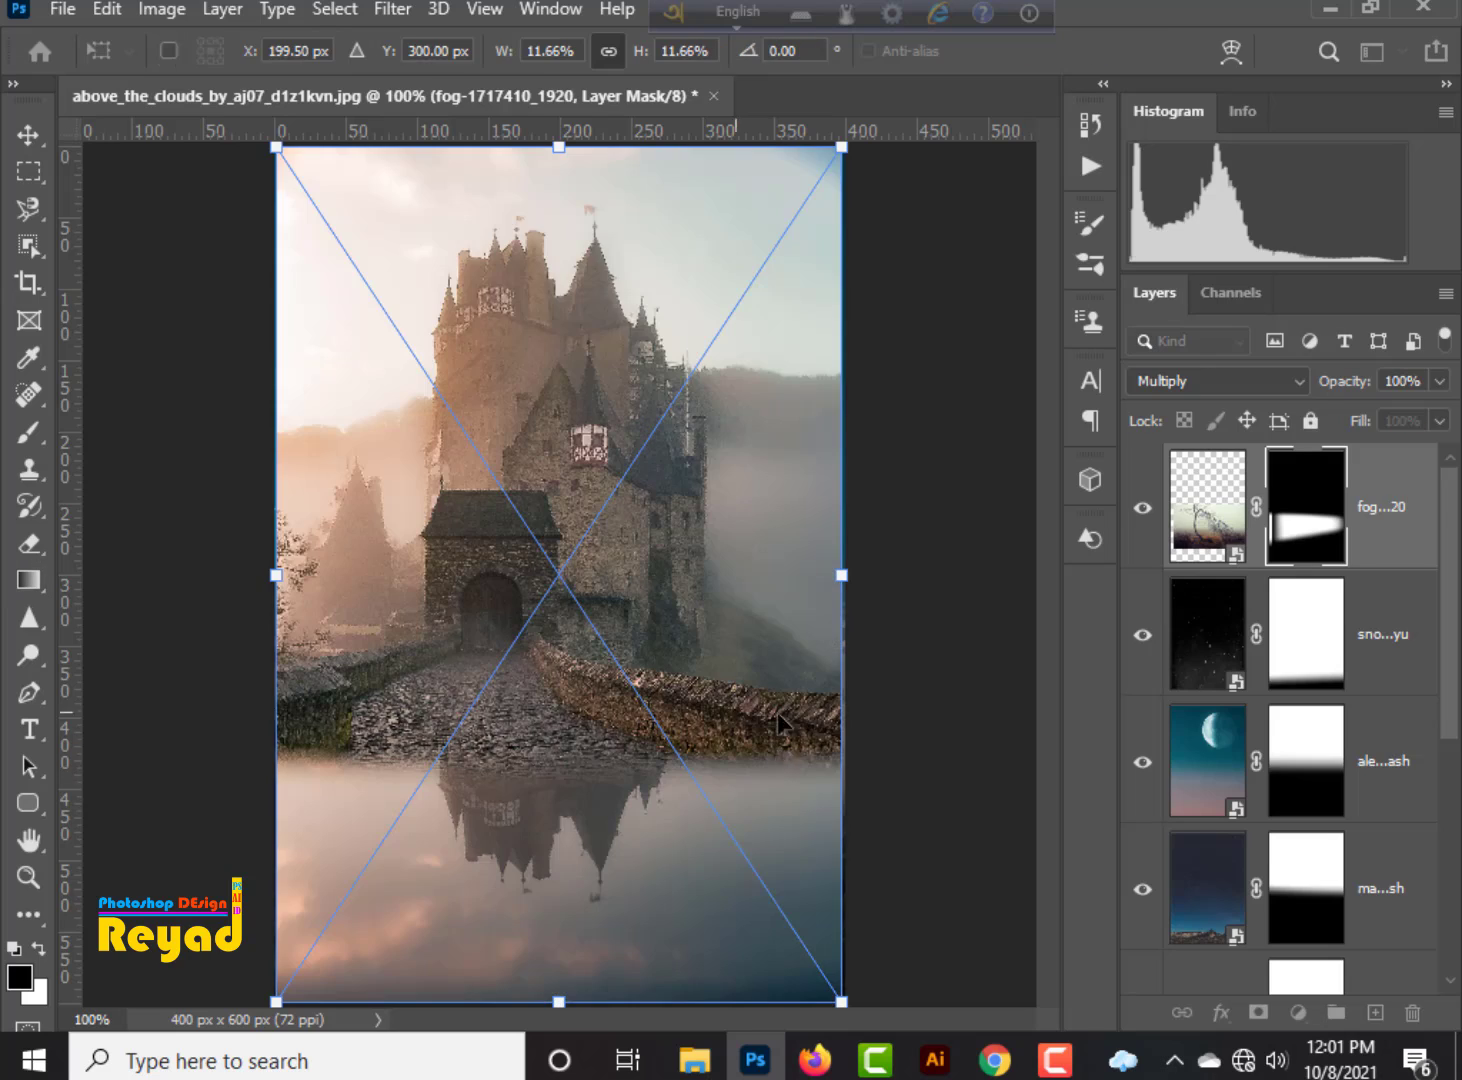
drag(265, 575, 629, 570)
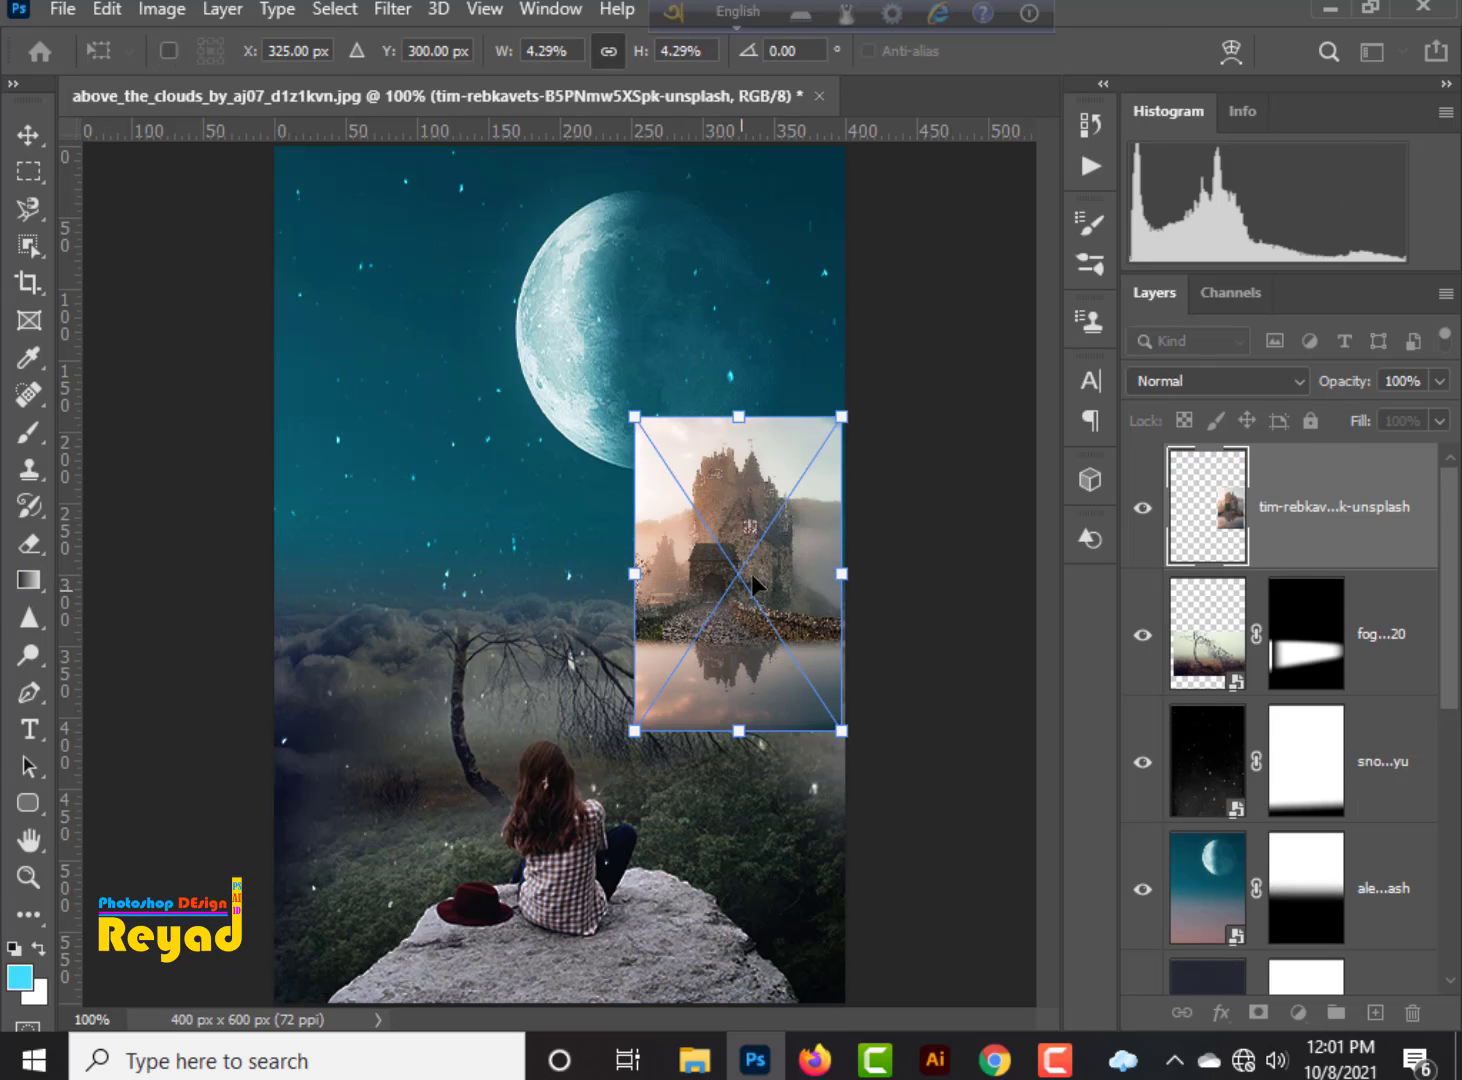
drag(752, 573, 794, 666)
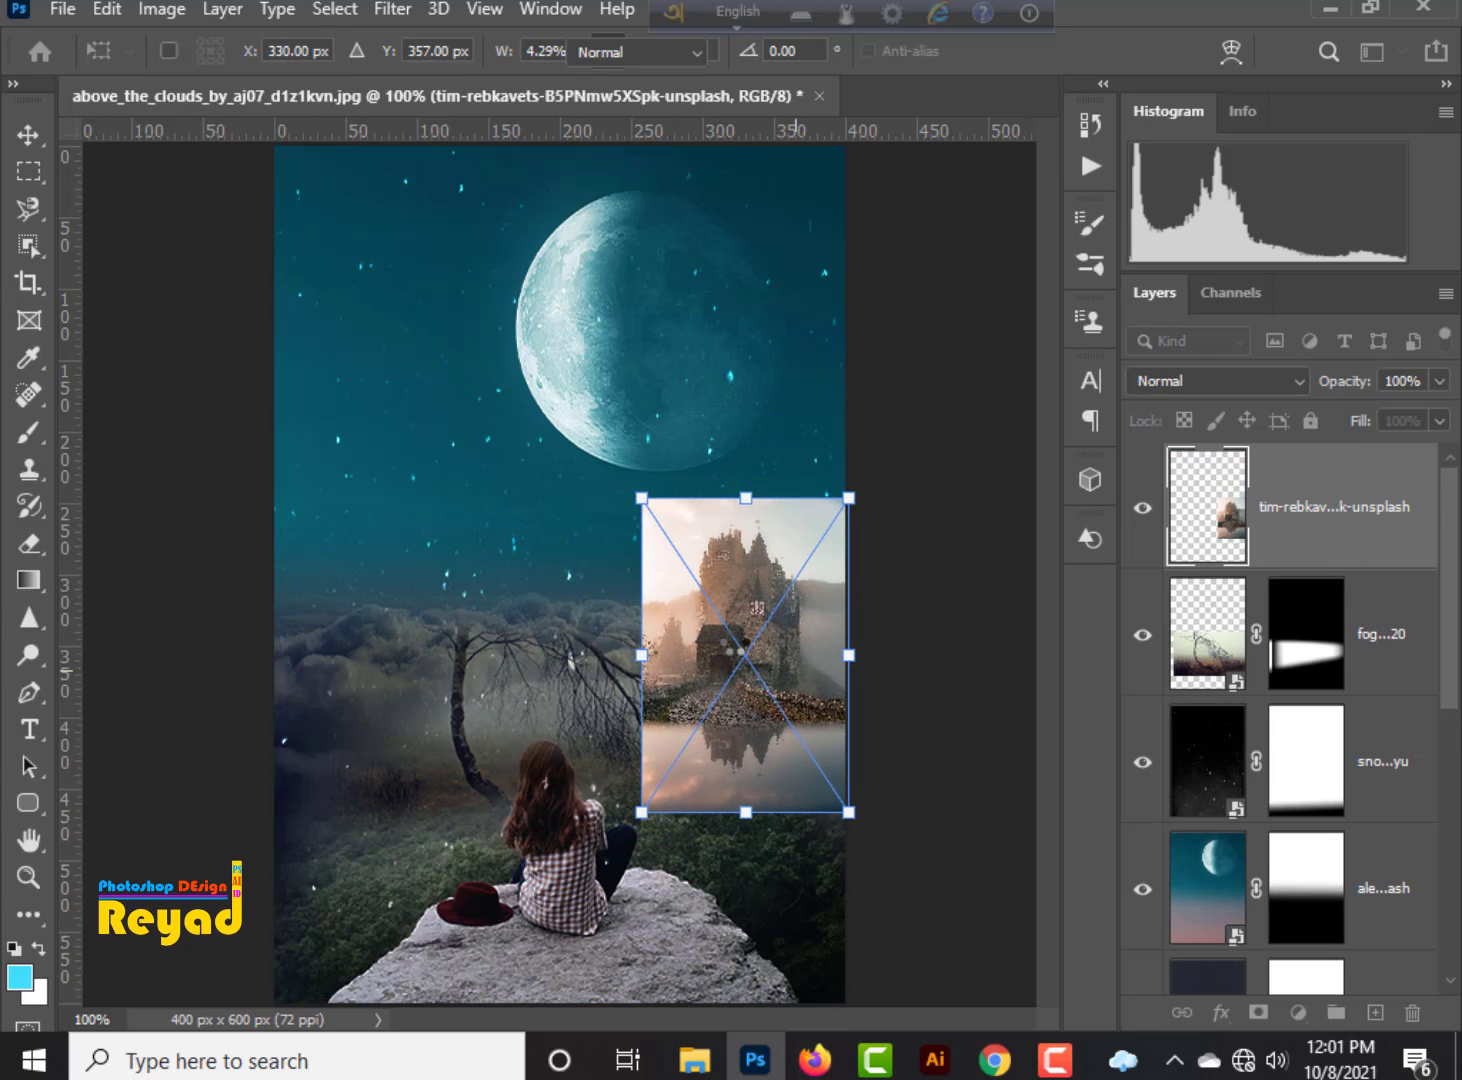
key(Return)
Add a layer mask to the castle photo and fade its upper, left, lower and right edges into the scene with black-to-transparent gradients.
key(g)
click(1258, 1016)
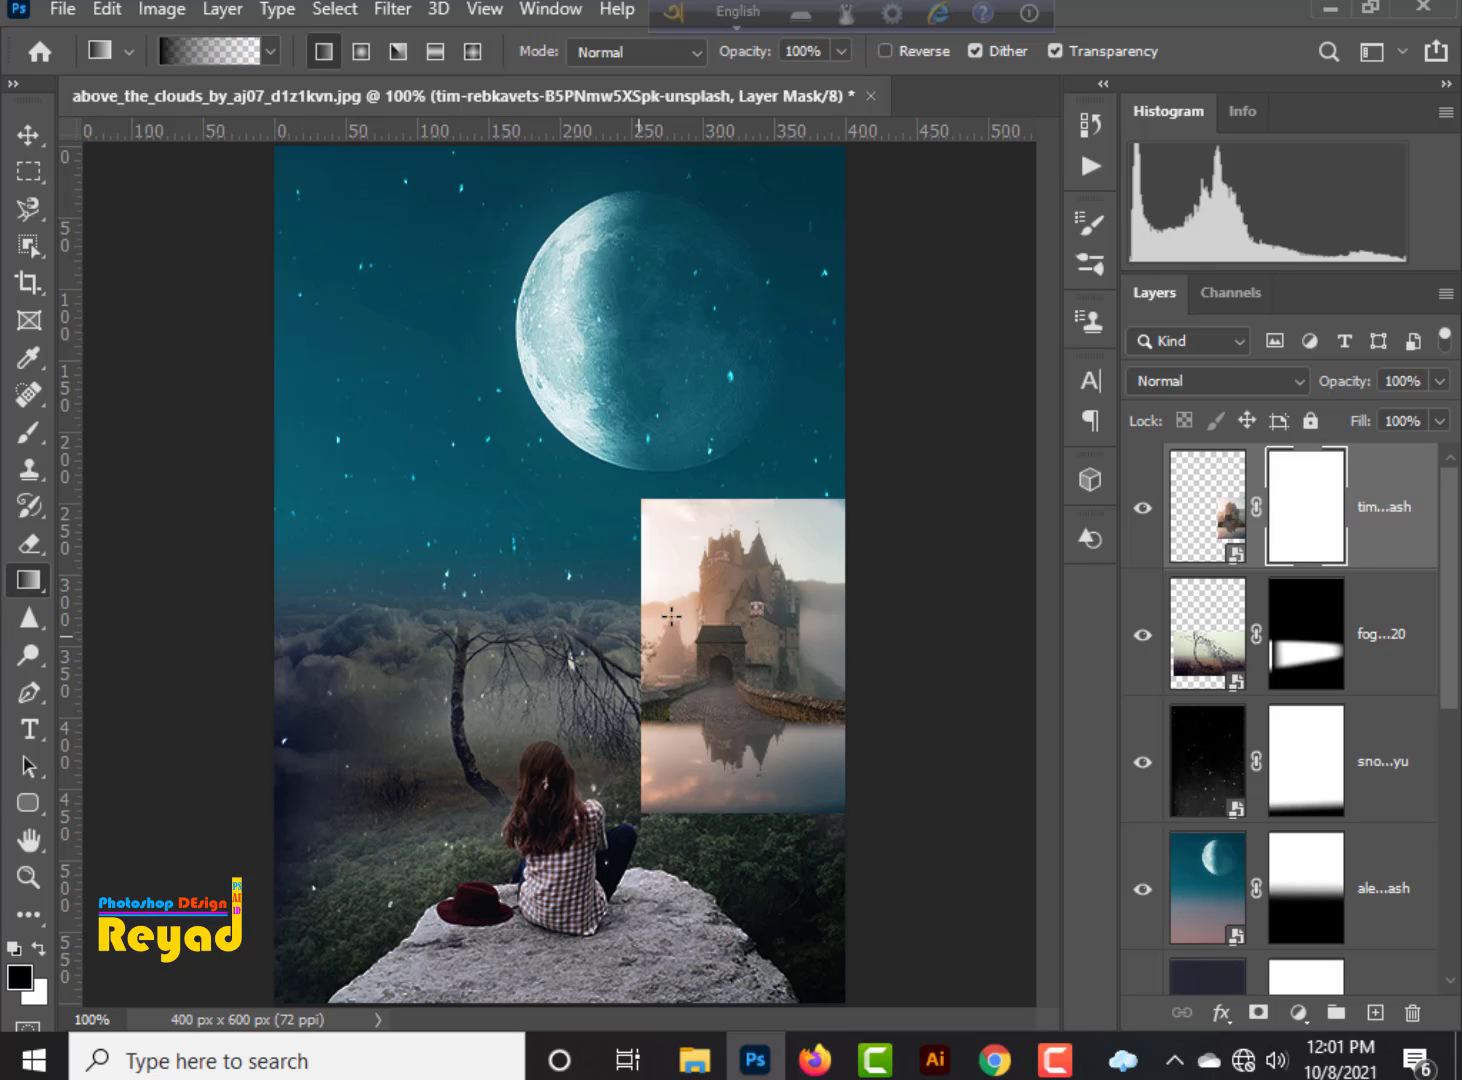
drag(703, 482, 722, 546)
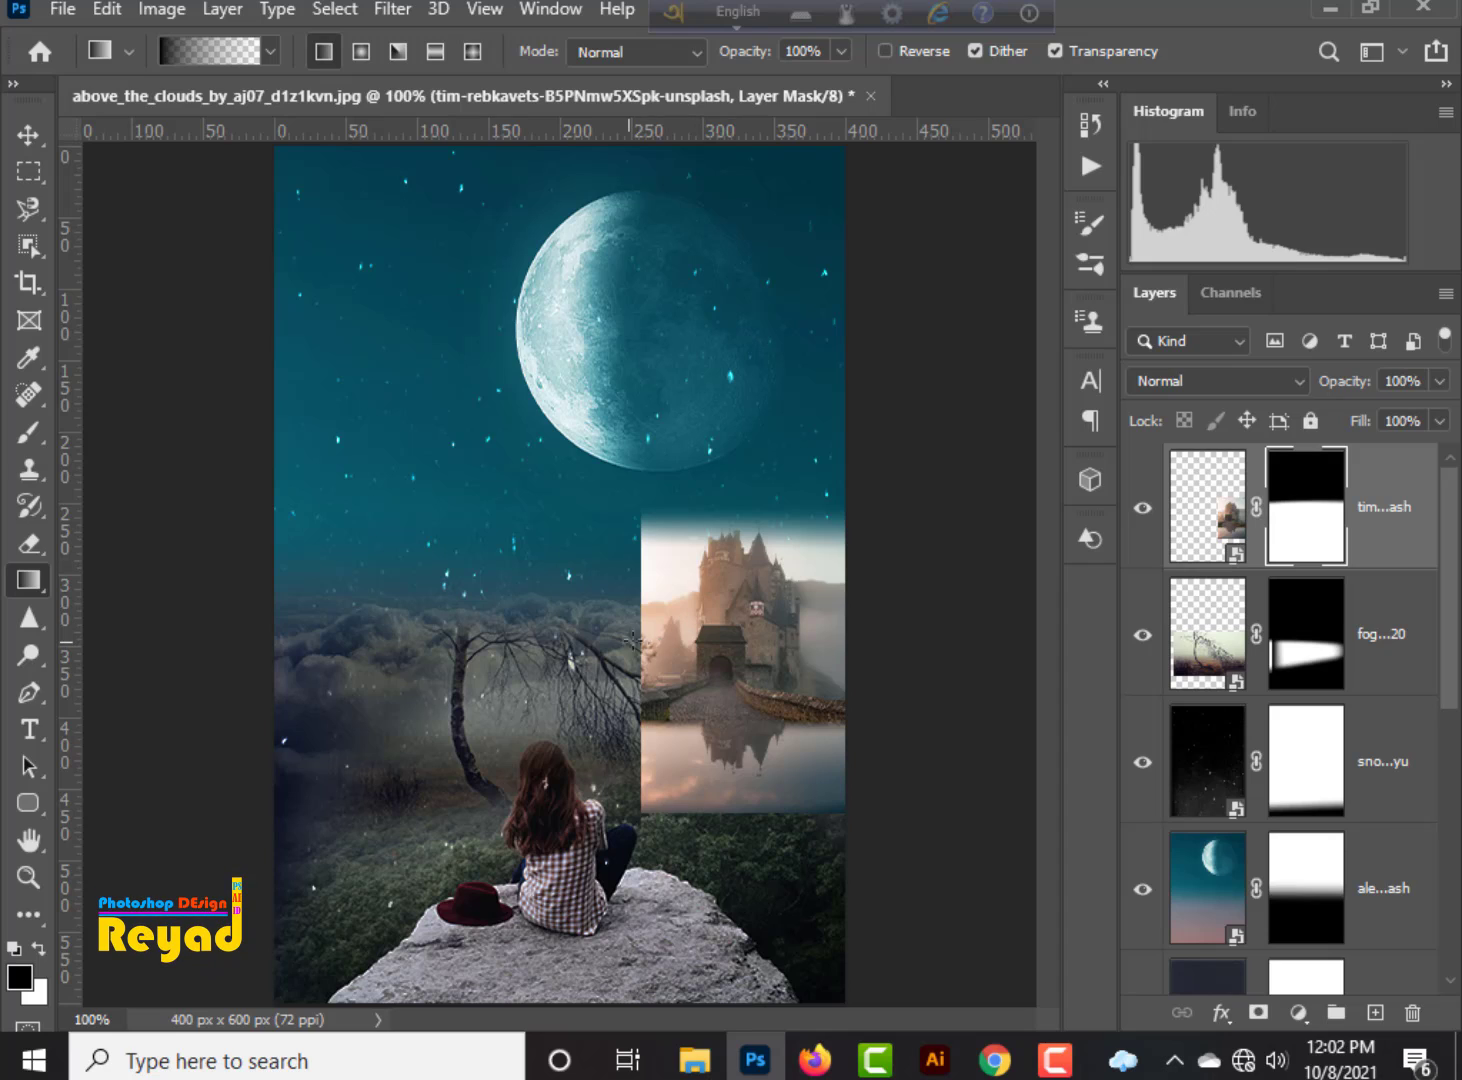
drag(629, 641, 668, 637)
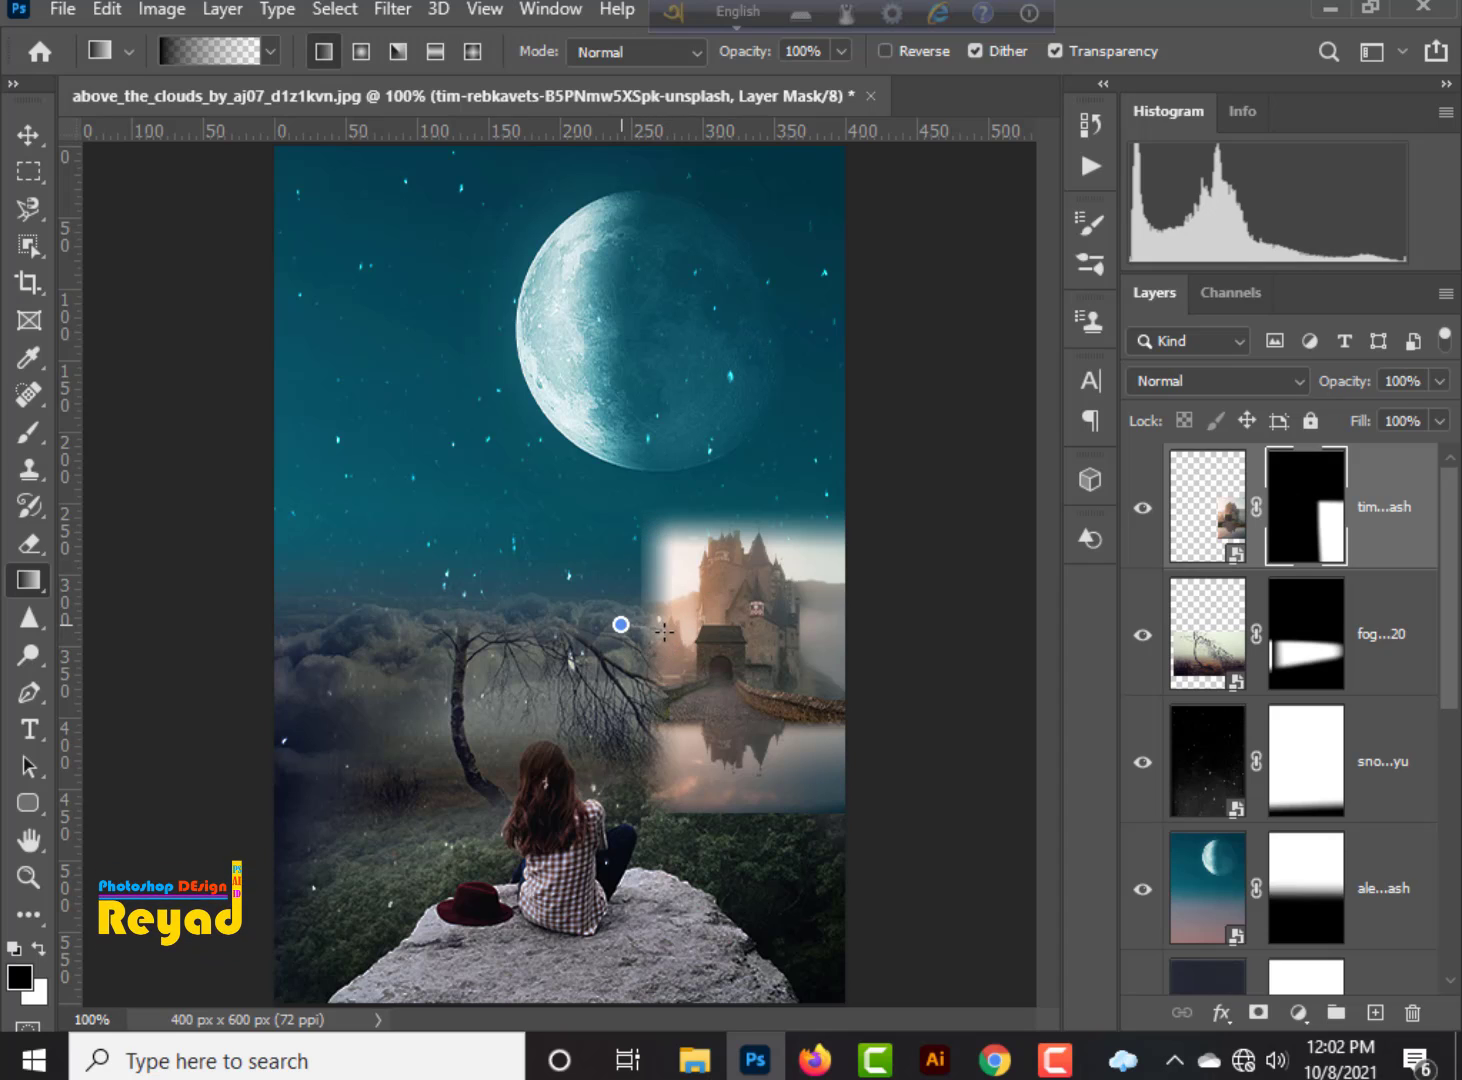
drag(724, 823, 799, 674)
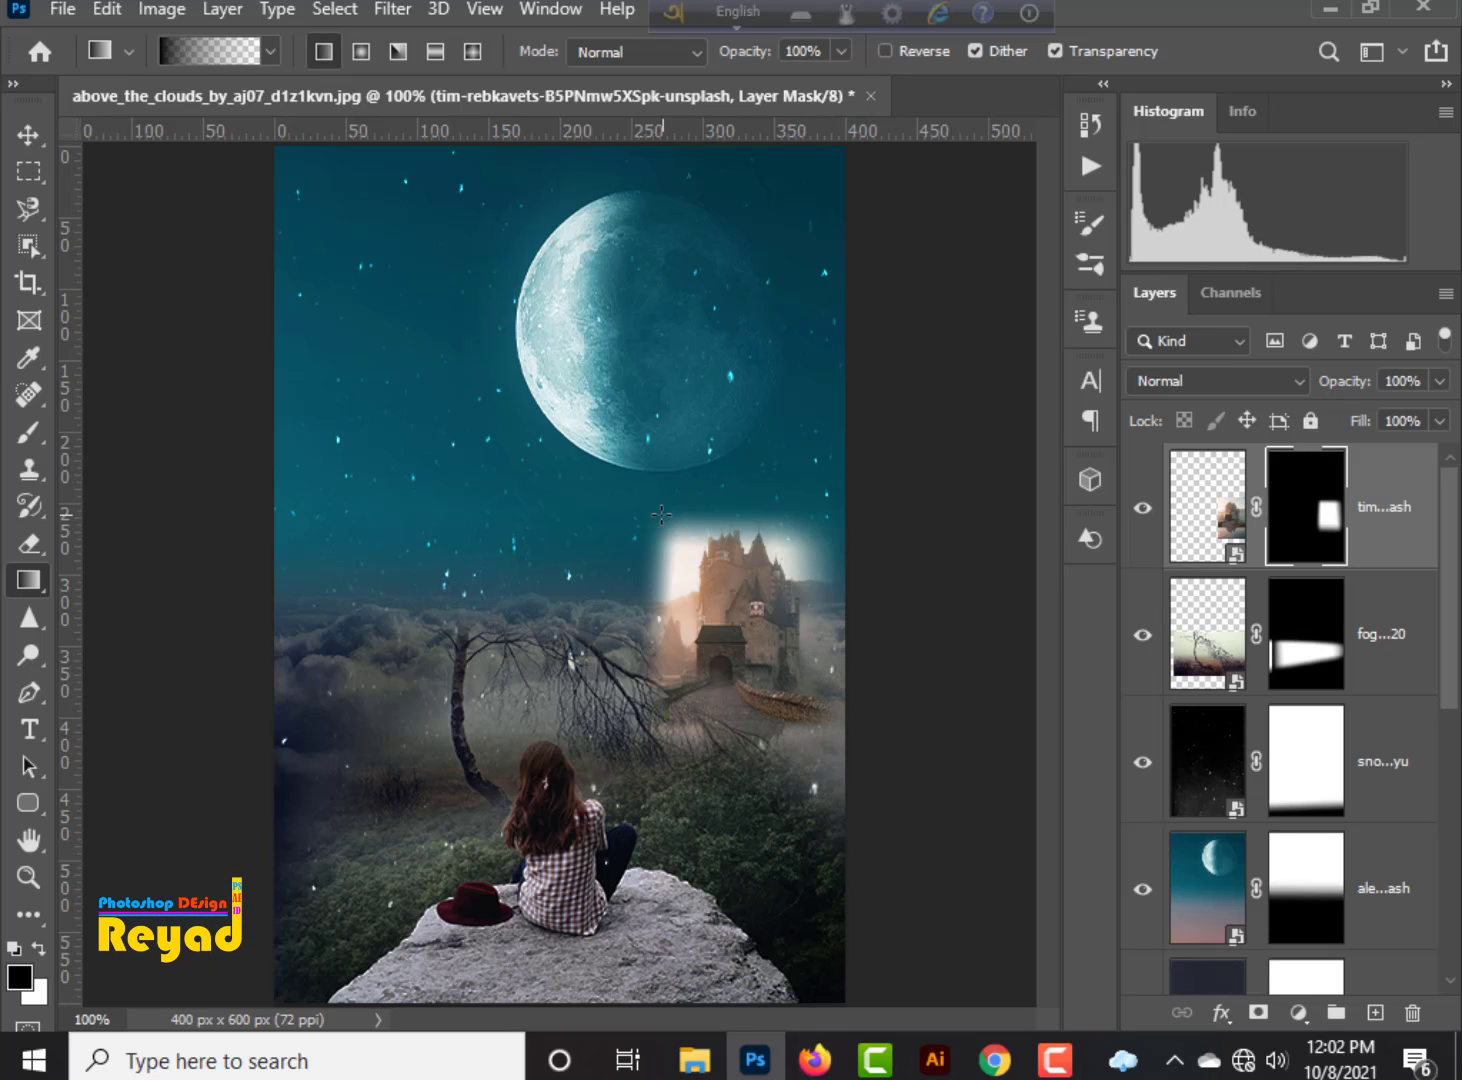
Set the castle layer's blend mode to Overlay and move the castle down and right, partly past the canvas's right edge.
click(1190, 383)
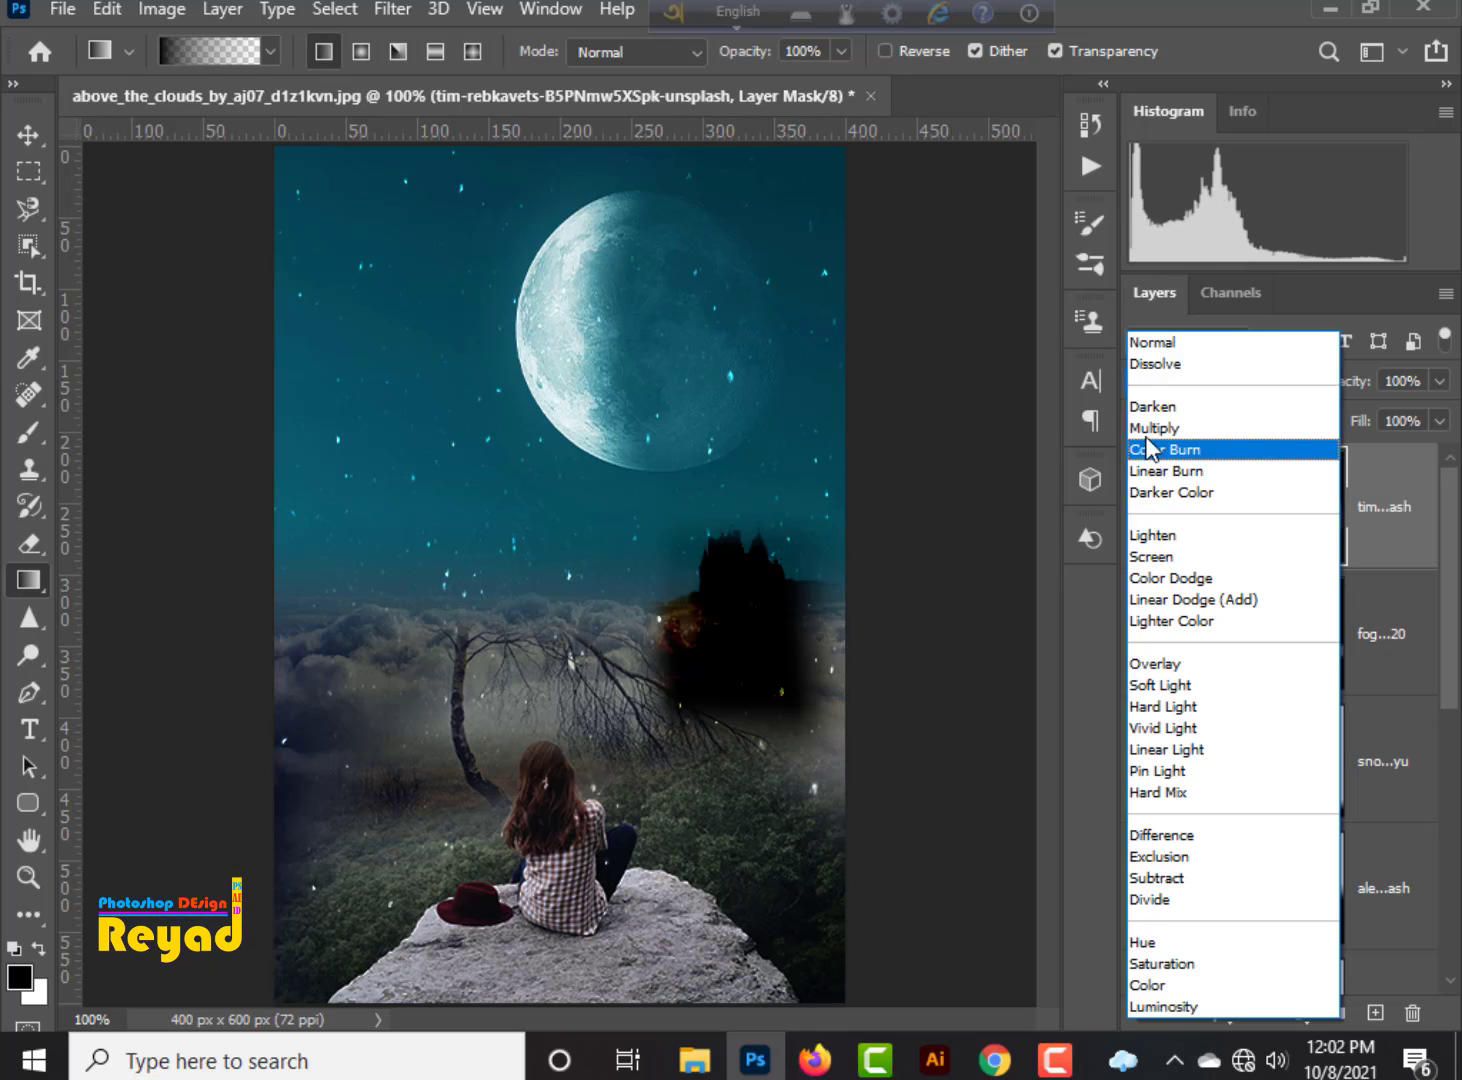
click(1150, 664)
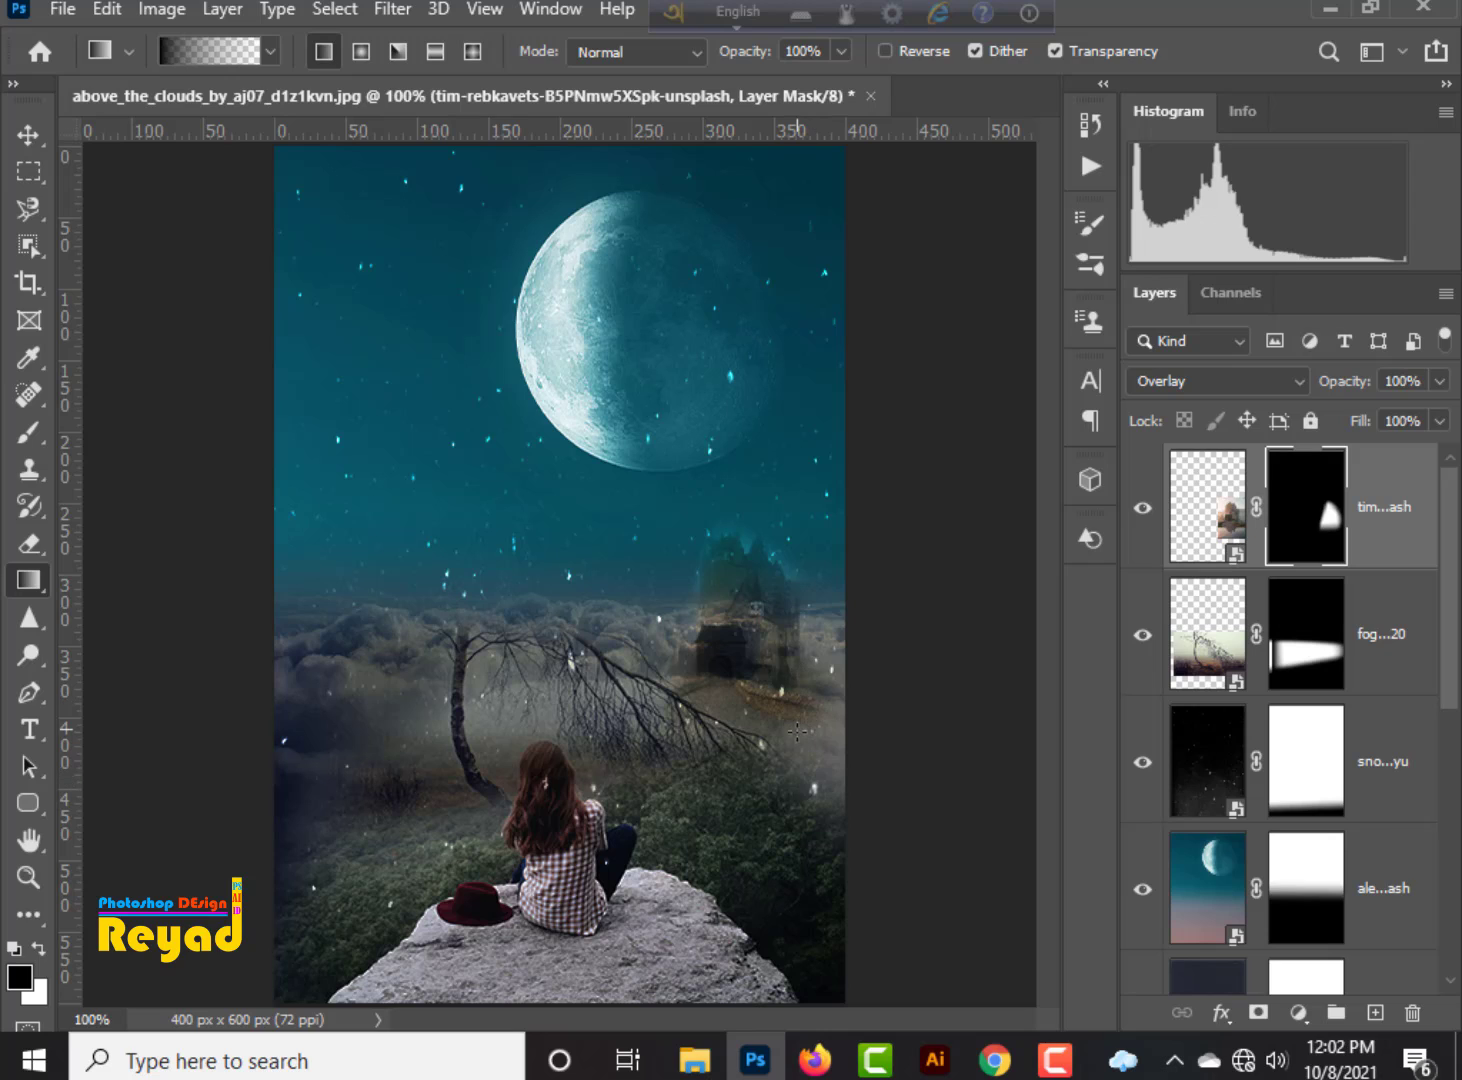
key(v)
drag(764, 648, 809, 716)
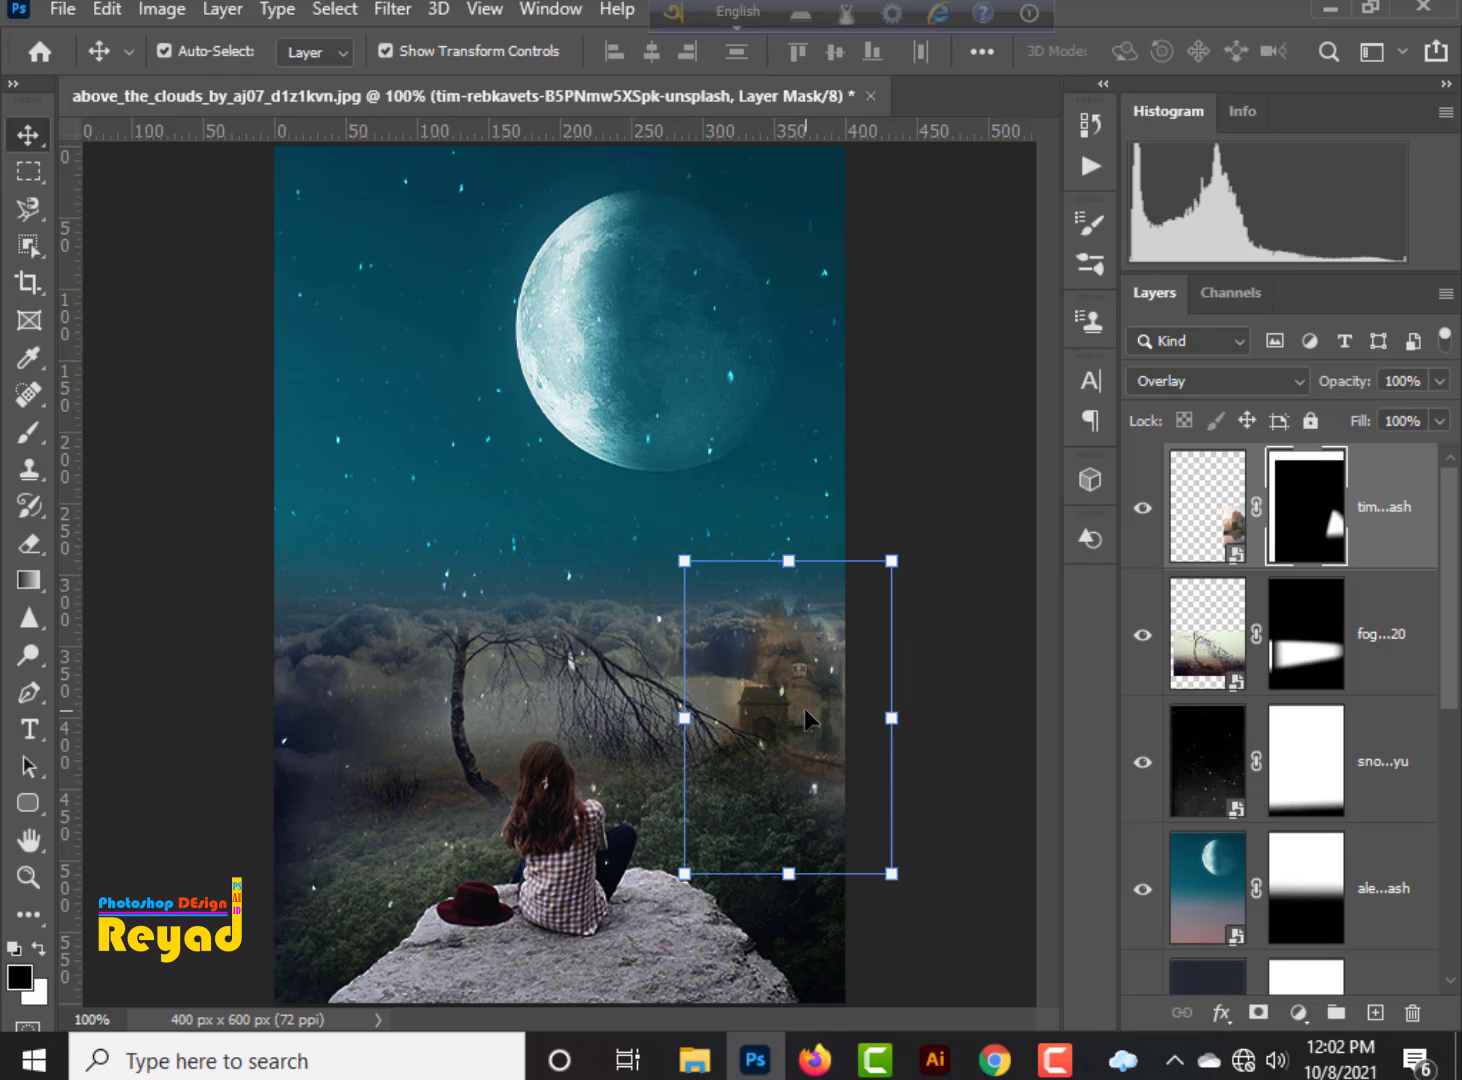
click(997, 565)
Place the old wooden house photo from Downloads, scaled to about 215 px wide, at the canvas's lower left beside the girl.
click(700, 1052)
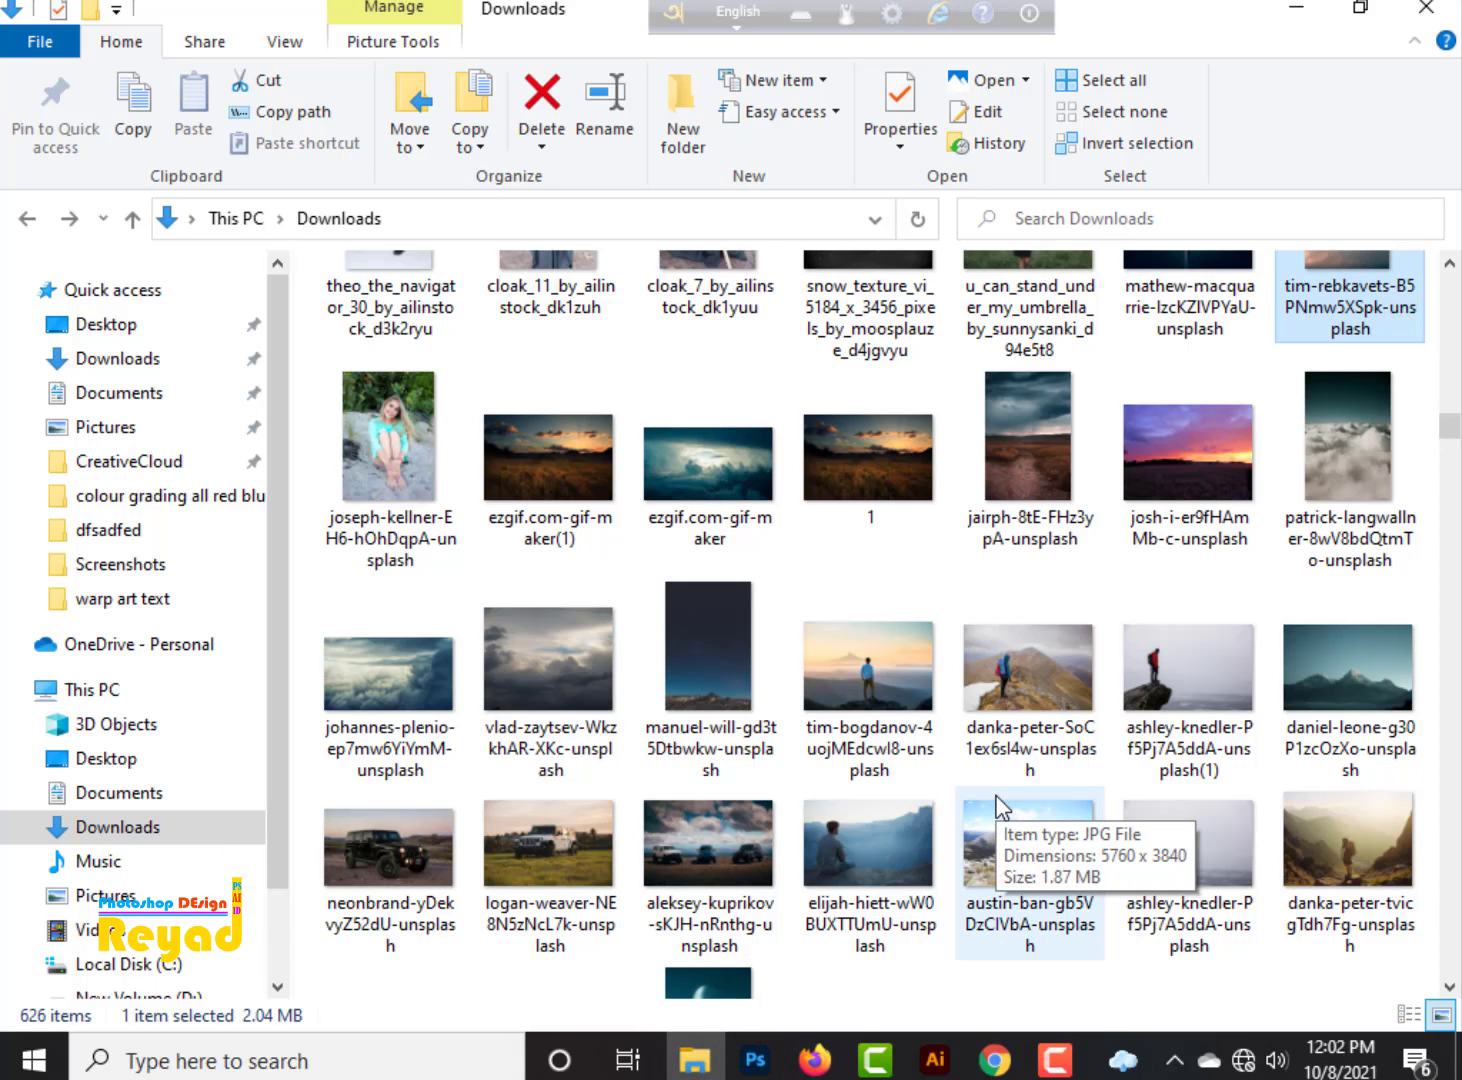
scroll(996, 798, up, 10)
drag(1448, 396, 1417, 356)
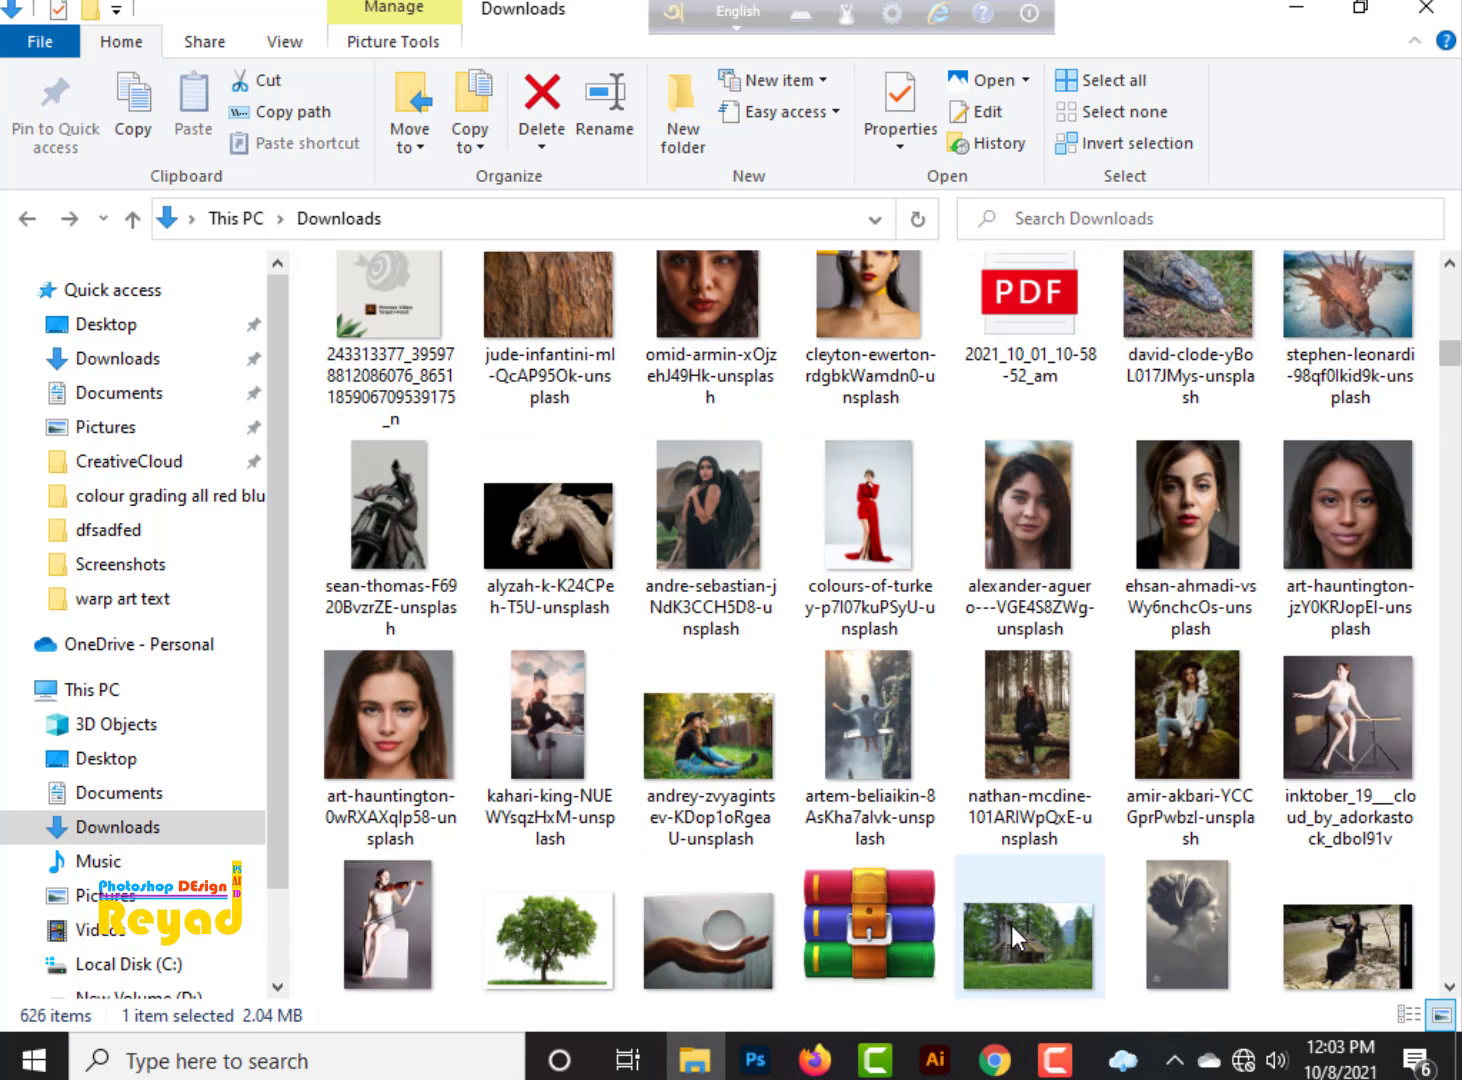
drag(1011, 925, 312, 822)
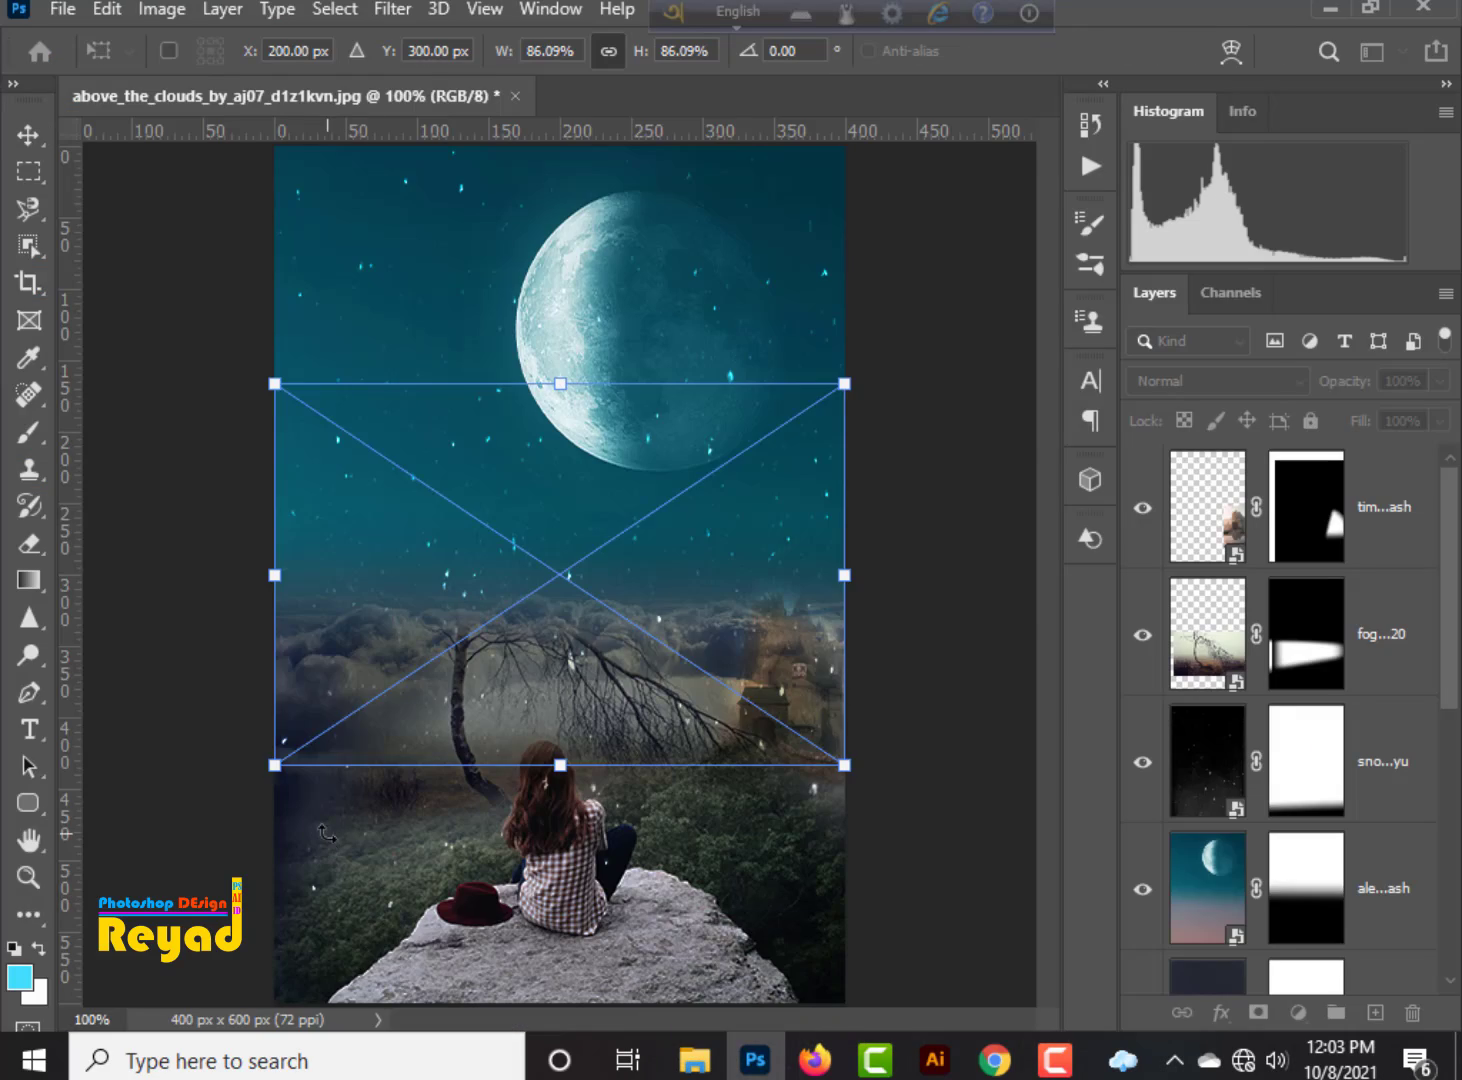
drag(461, 692, 384, 867)
drag(454, 575, 455, 744)
drag(440, 889, 366, 837)
key(Return)
Add a layer mask to the wooden house photo and fade all its edges into the landscape with black-to-transparent gradients.
click(1258, 1012)
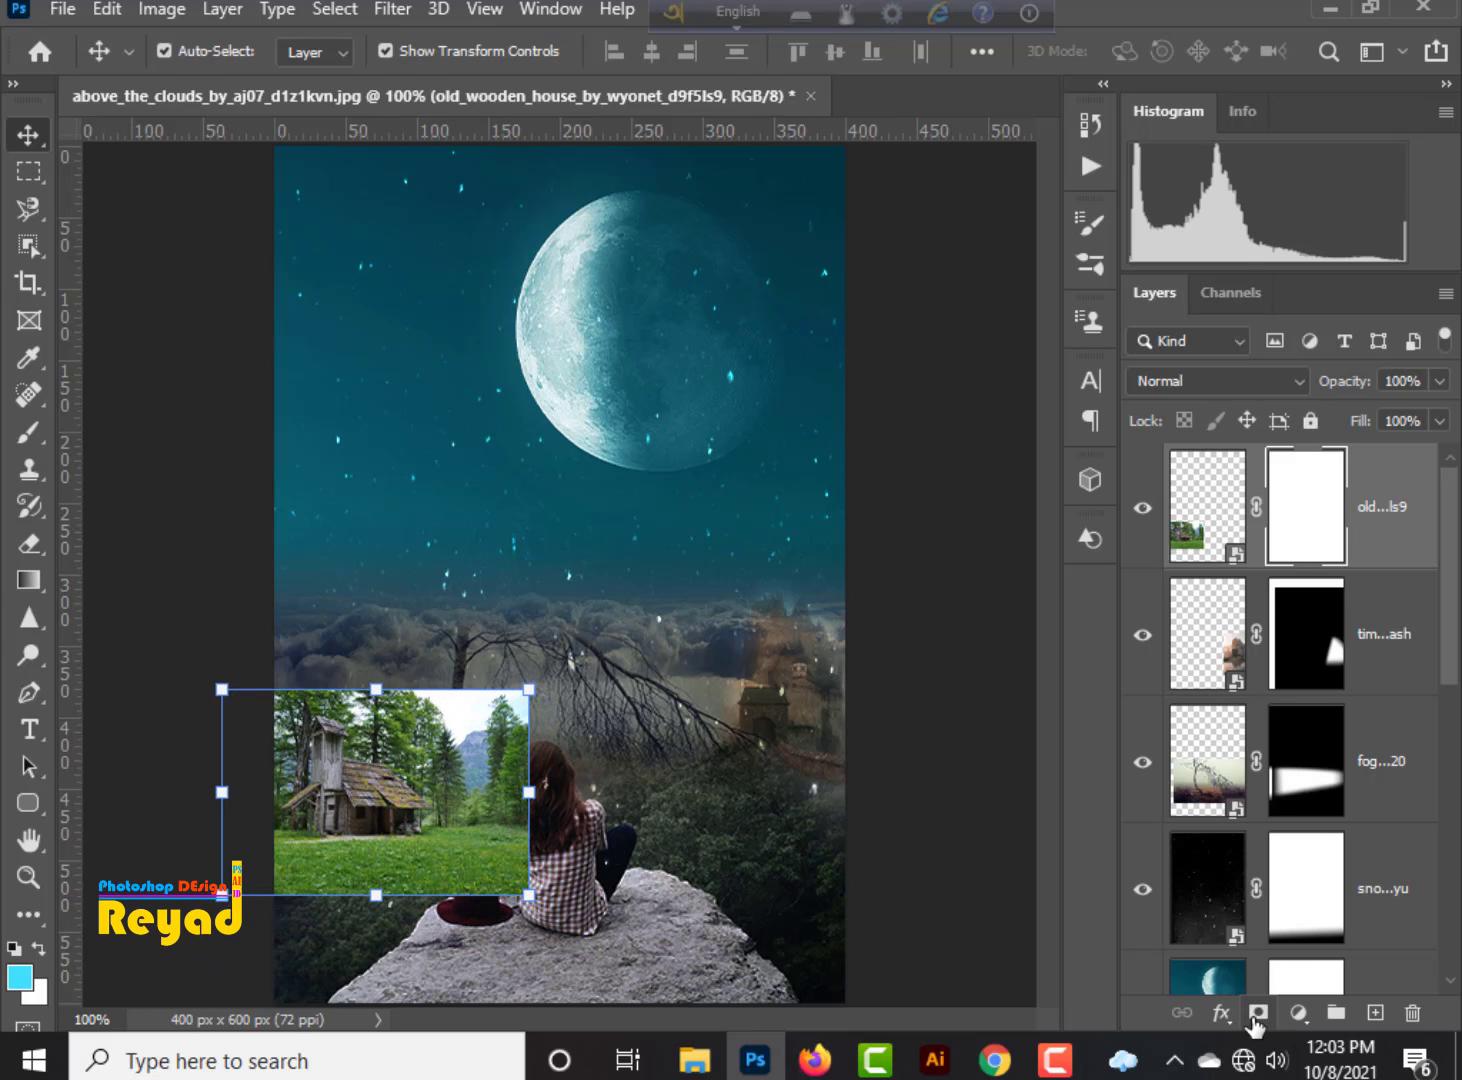
key(d)
click(30, 433)
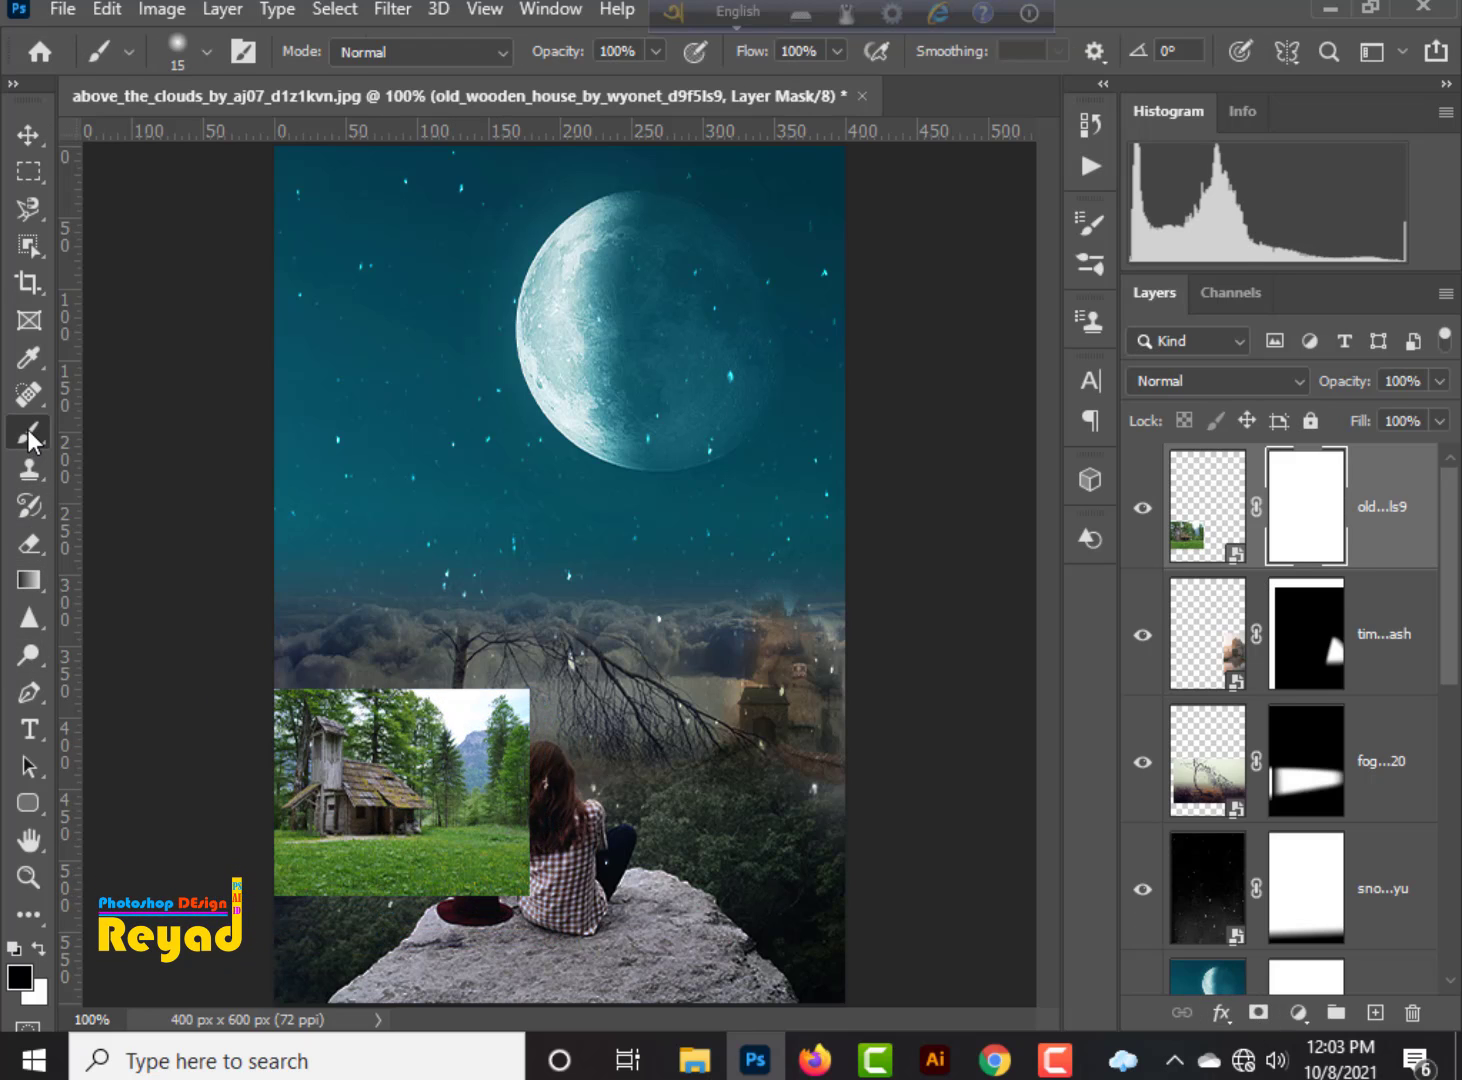
click(29, 580)
drag(538, 783, 423, 795)
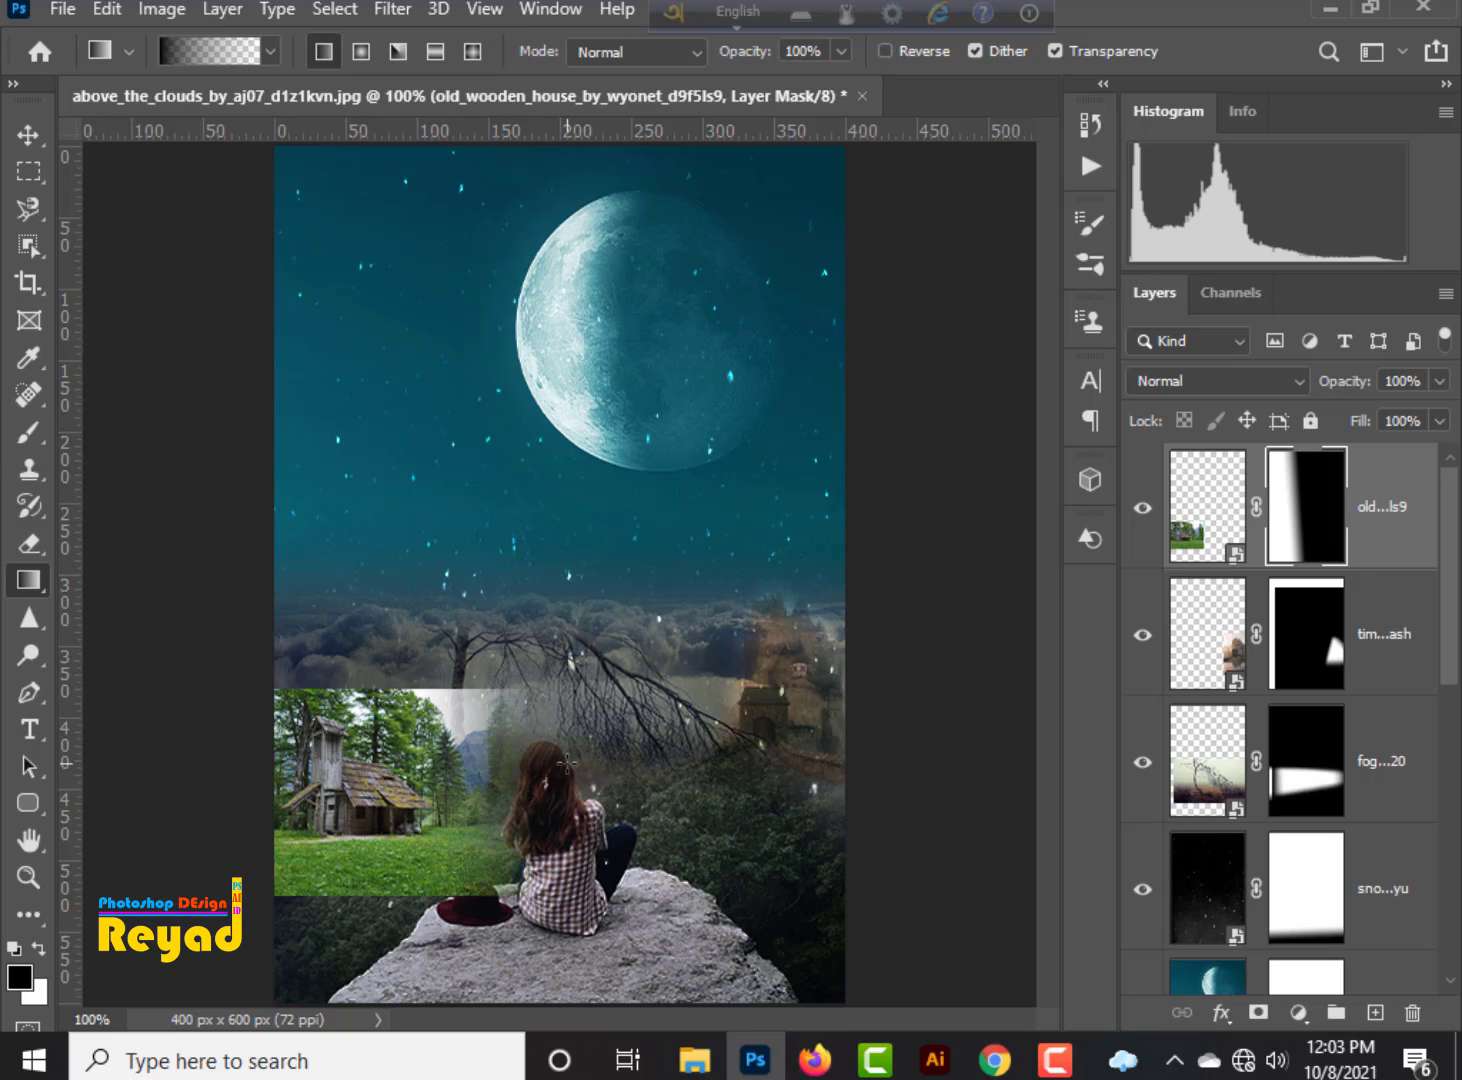
drag(450, 643, 437, 741)
drag(417, 646, 407, 714)
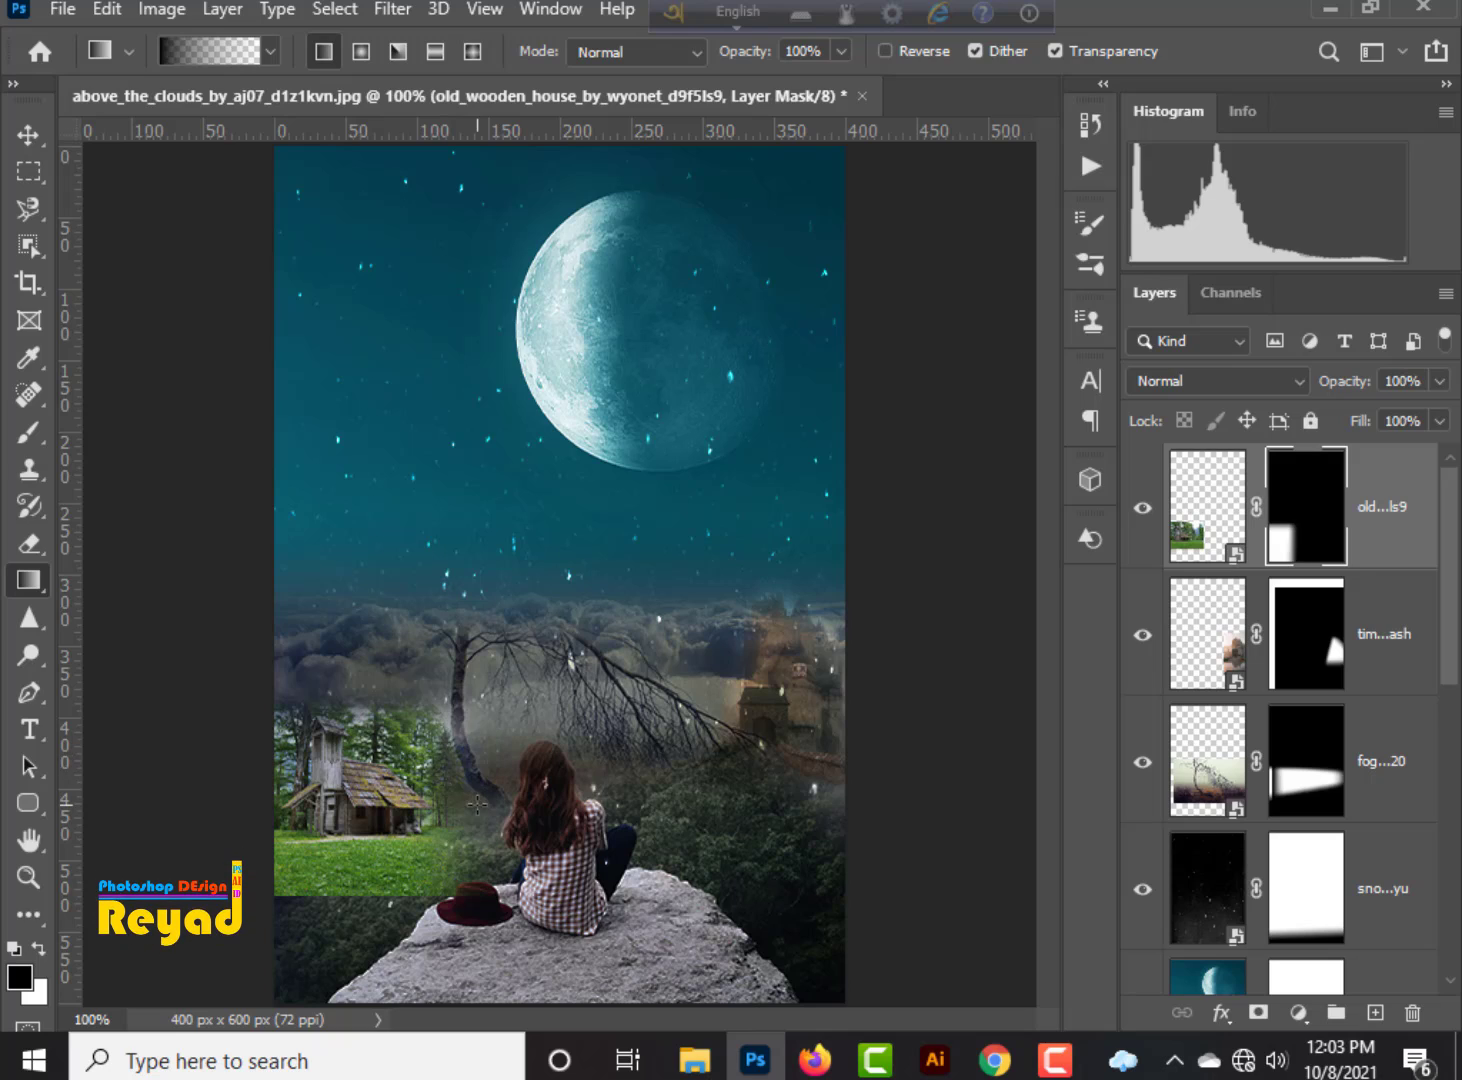
drag(478, 806, 376, 943)
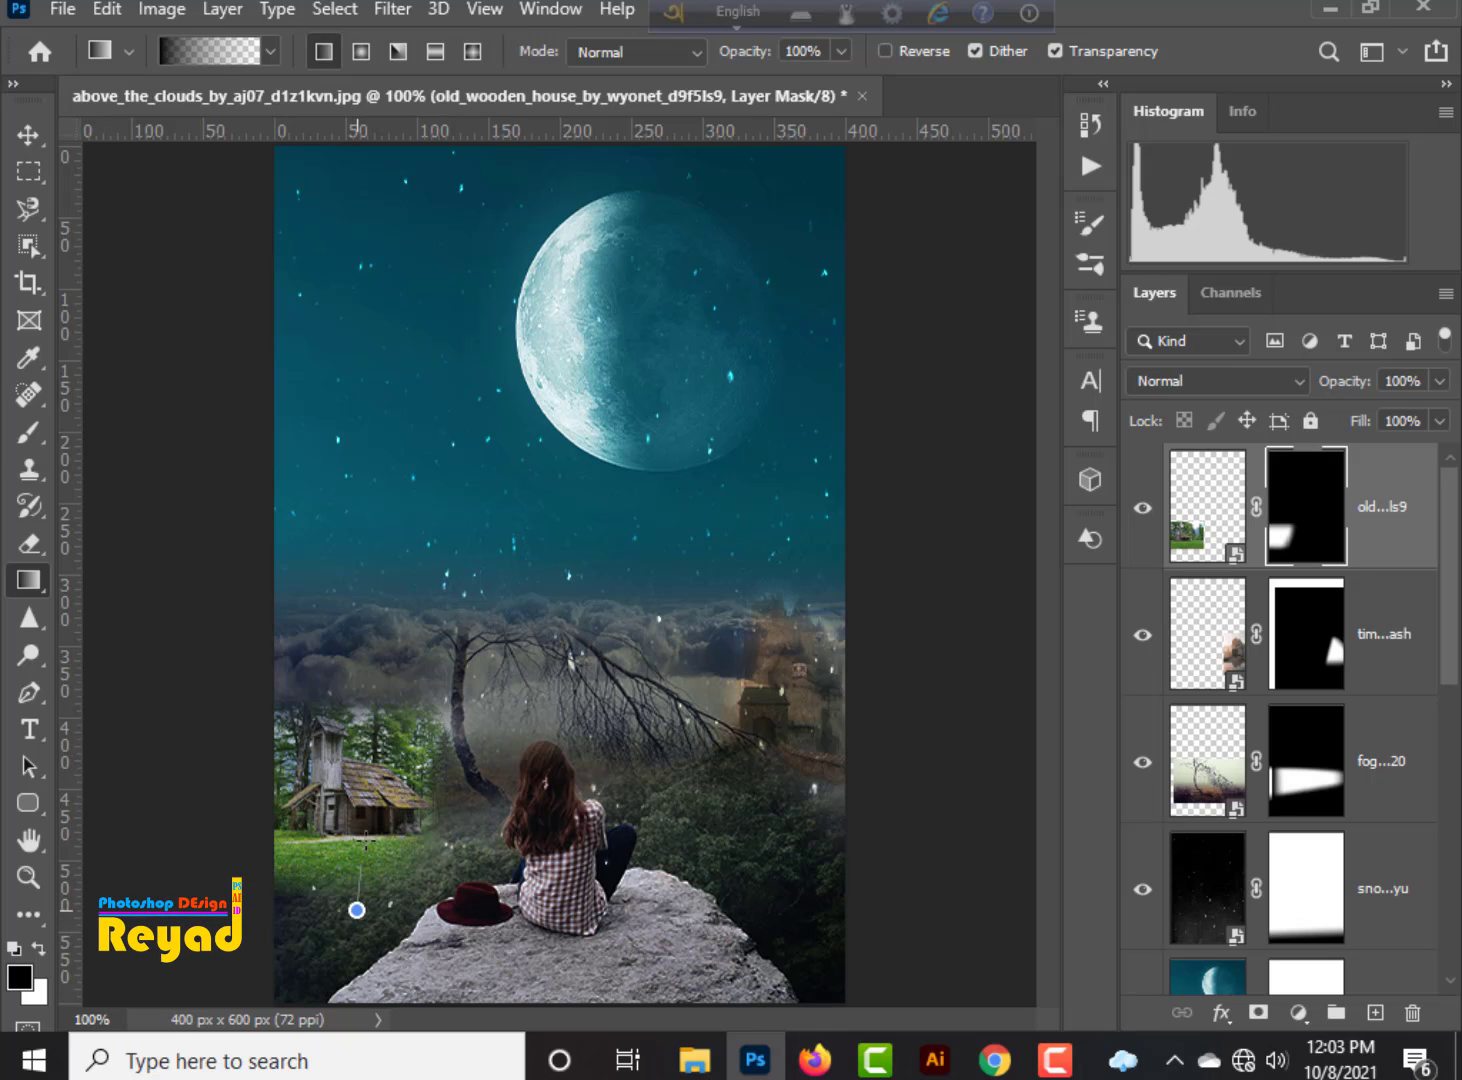
drag(365, 843, 366, 838)
drag(262, 822, 312, 818)
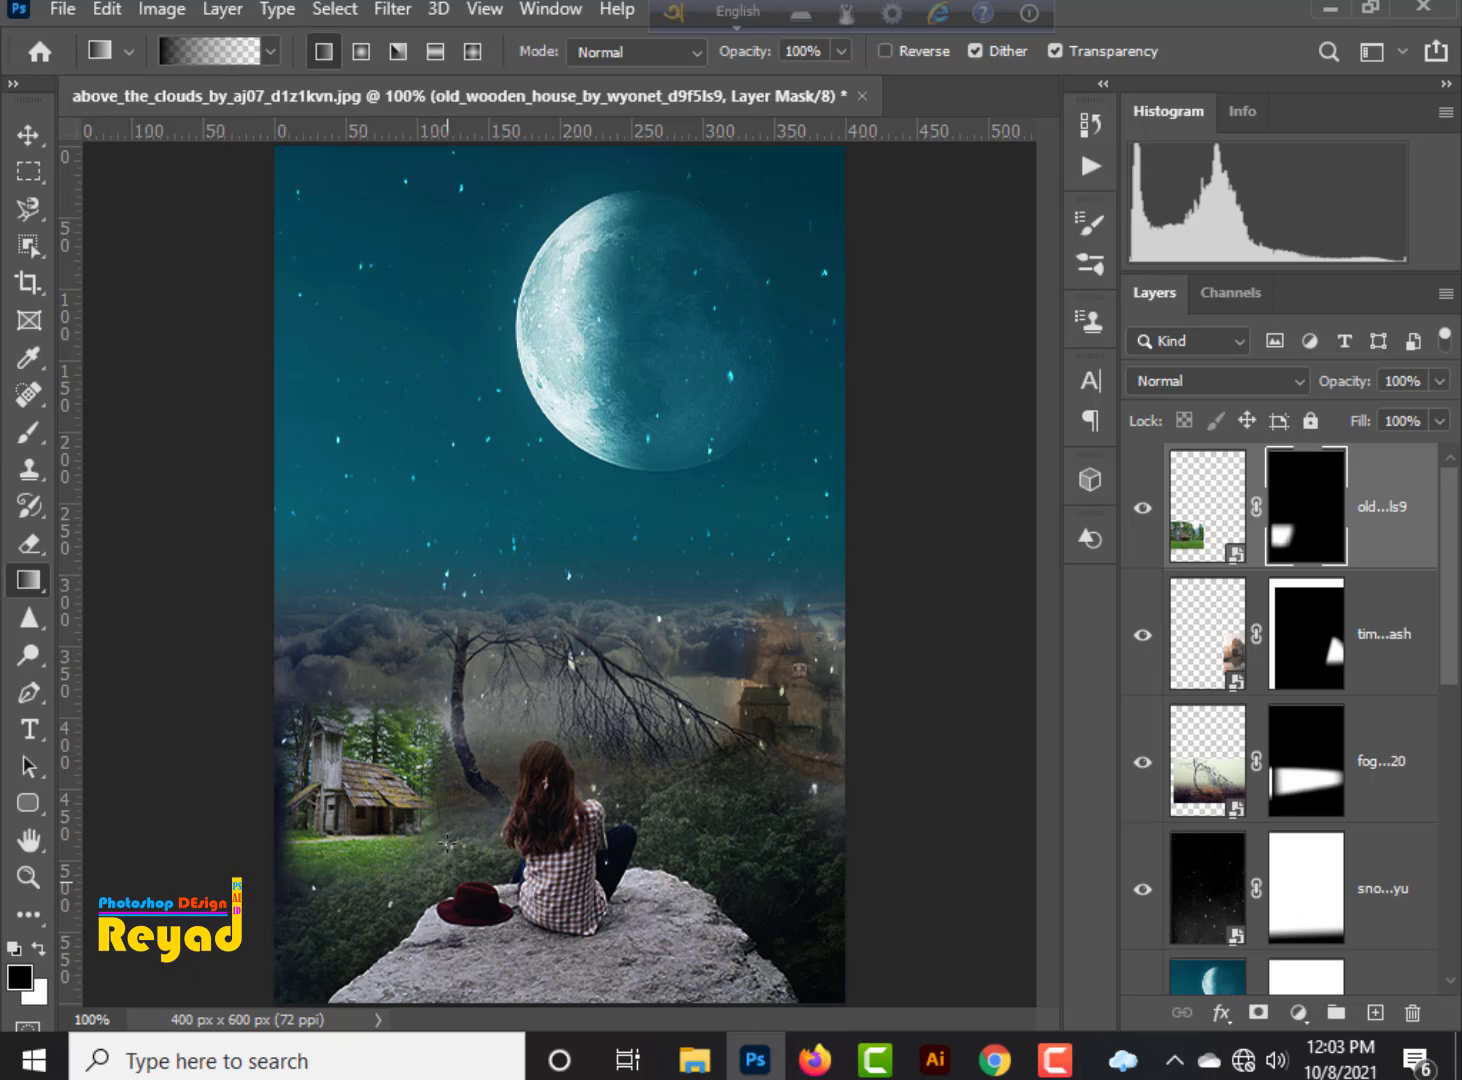
Set the wooden house layer's blend mode to Overlay and shift the house slightly left and down.
click(1190, 385)
click(1146, 662)
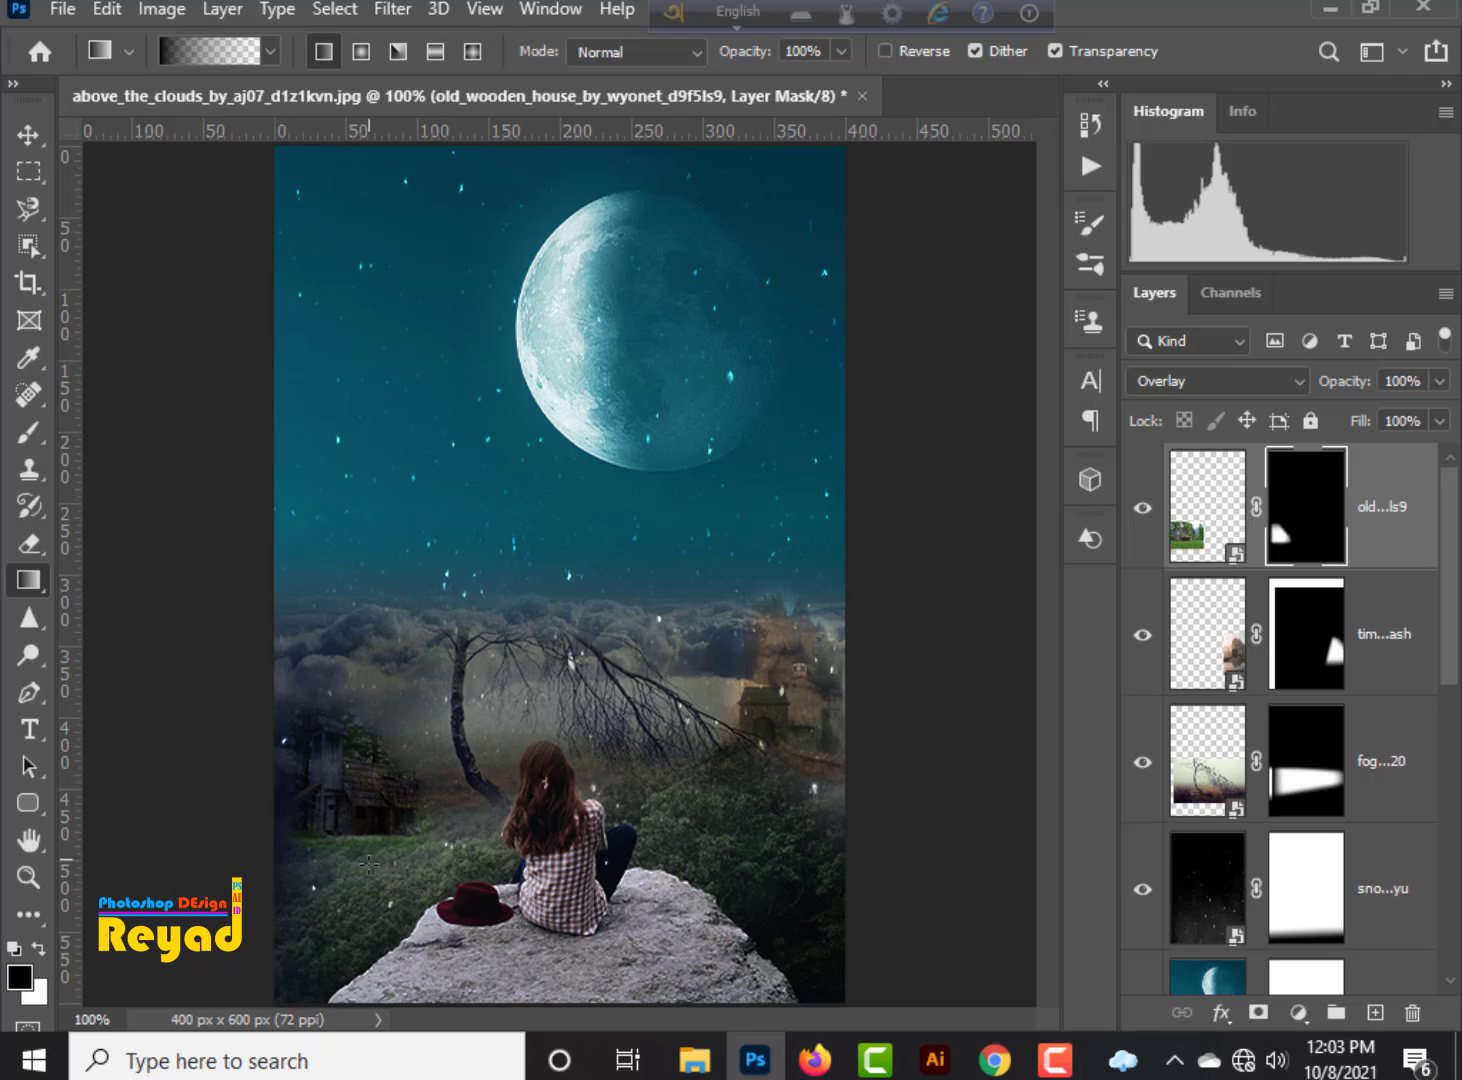
key(v)
drag(397, 810, 385, 826)
click(352, 548)
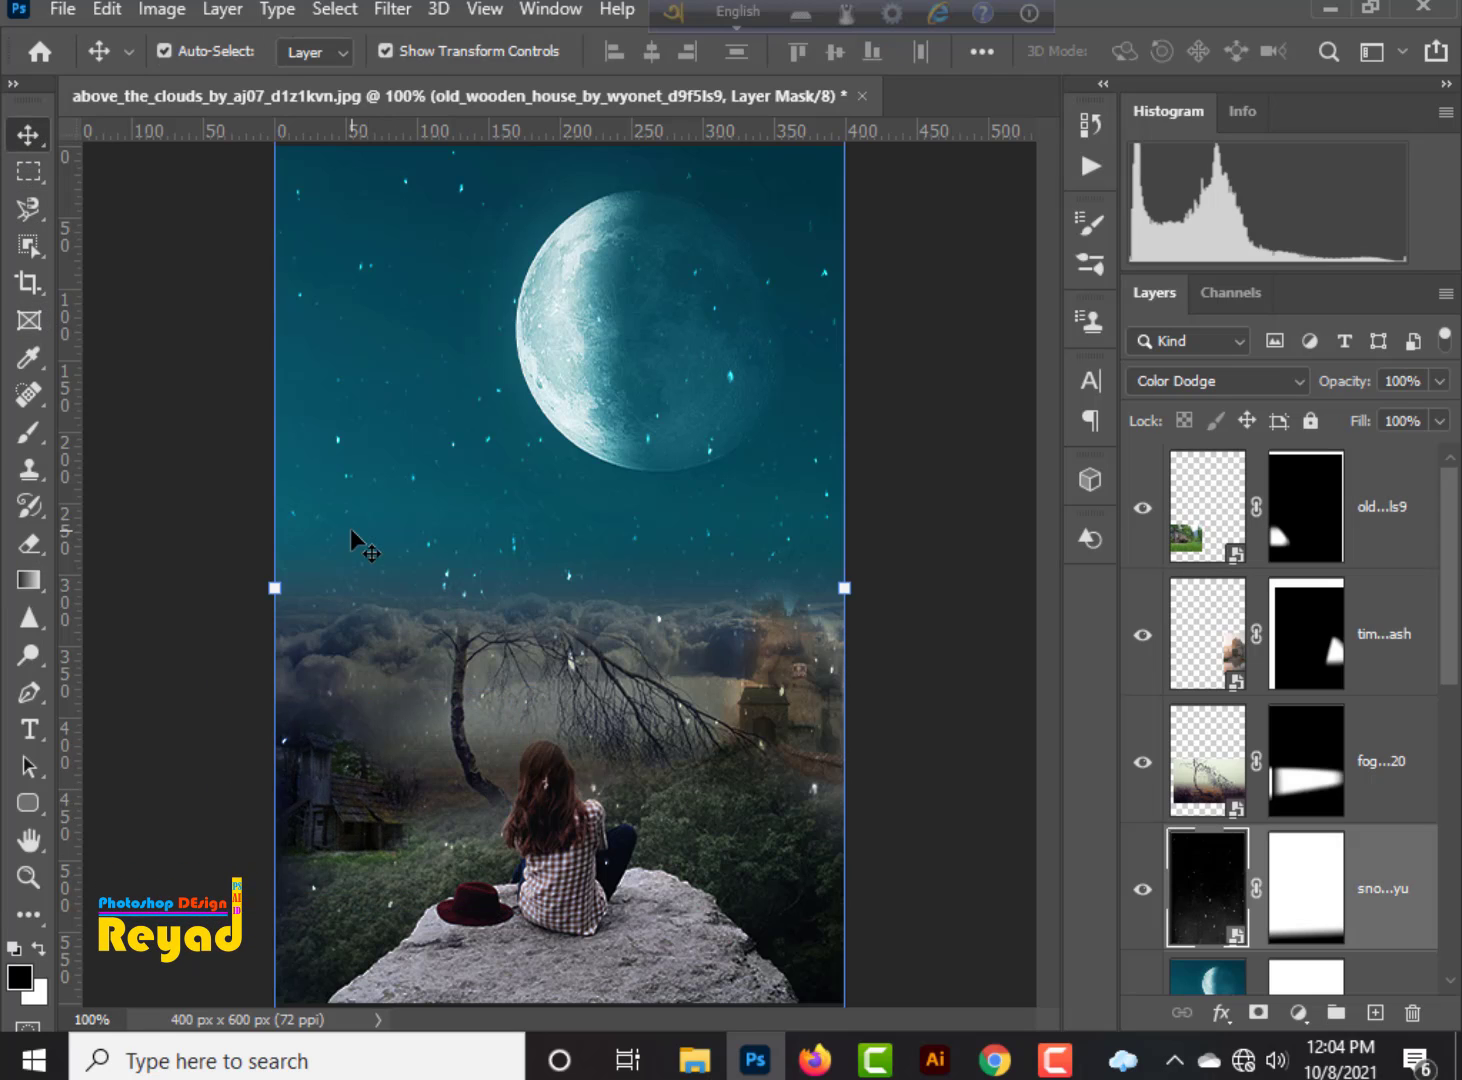
Place the orange cloud photo noaa-ZVhm6rEKEX8-unsplash(1) from Downloads and bring its layer to the top of the layer stack.
click(690, 1063)
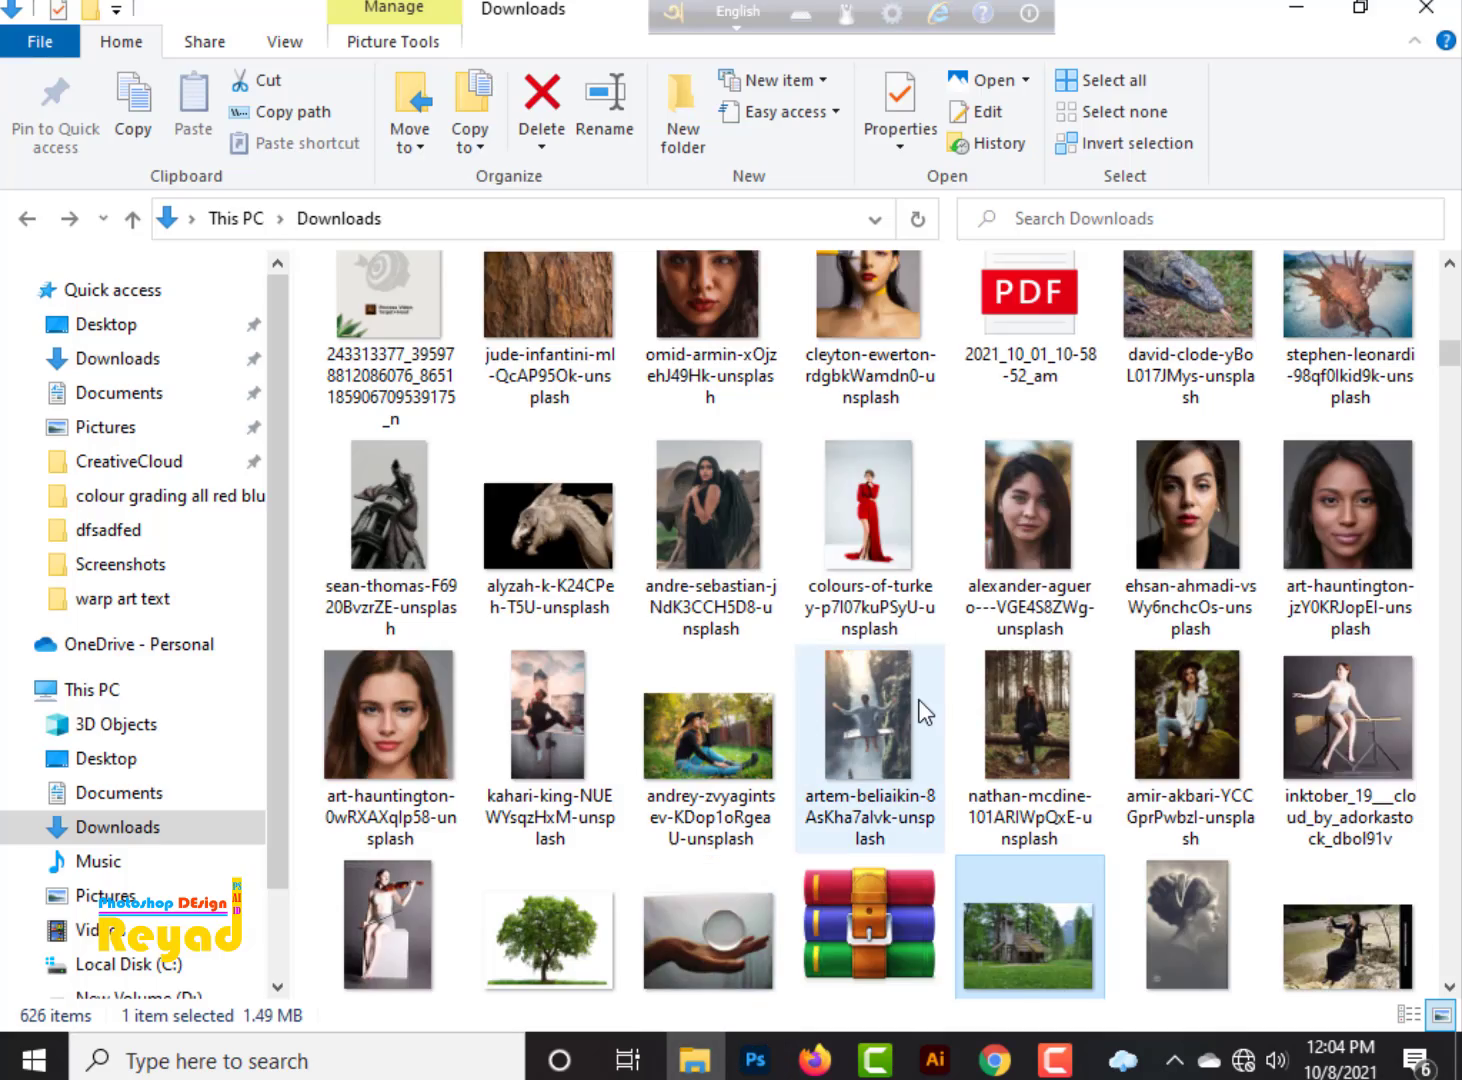
scroll(923, 711, down, 5)
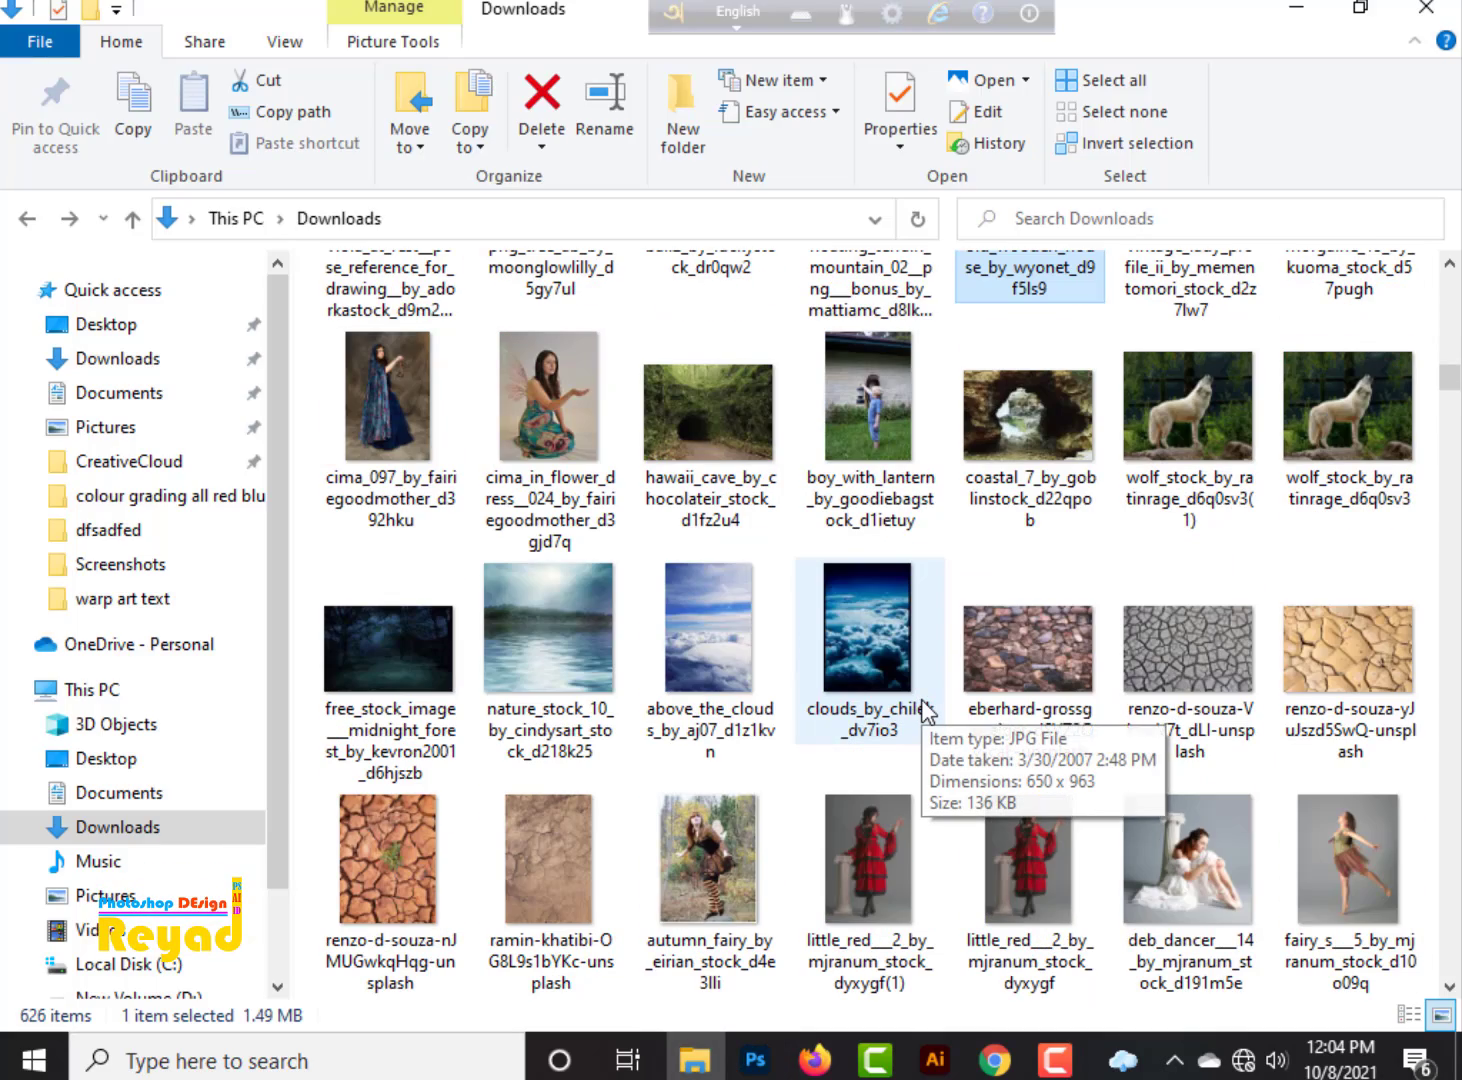
scroll(923, 711, down, 5)
scroll(923, 711, down, 20)
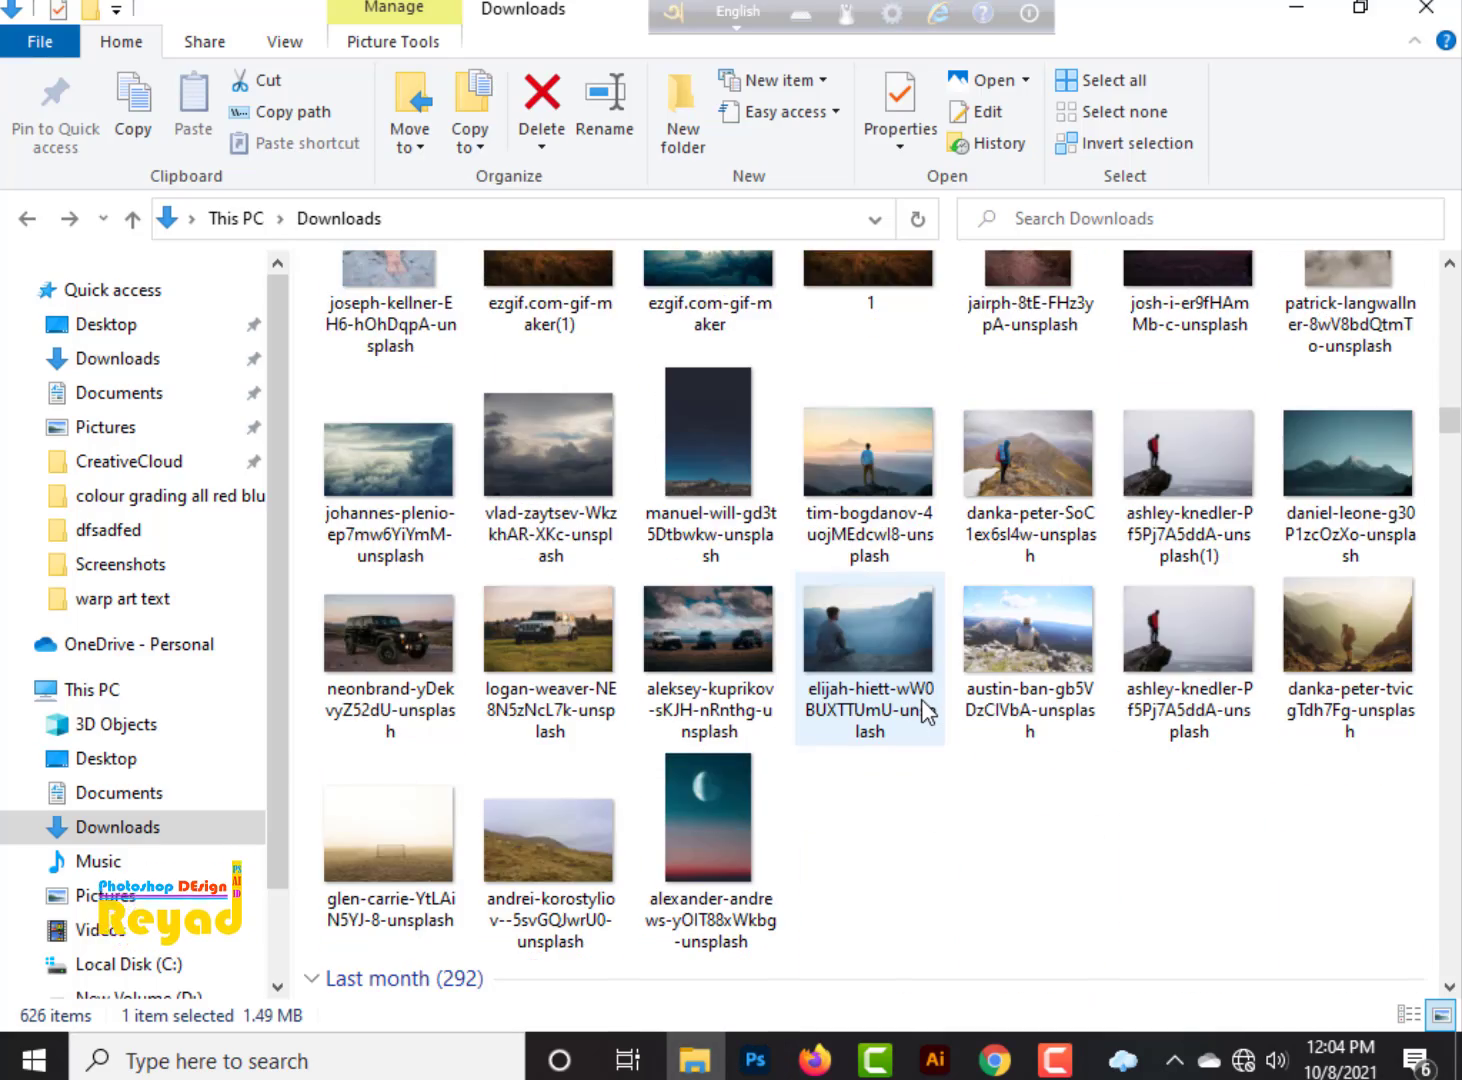
scroll(923, 711, down, 20)
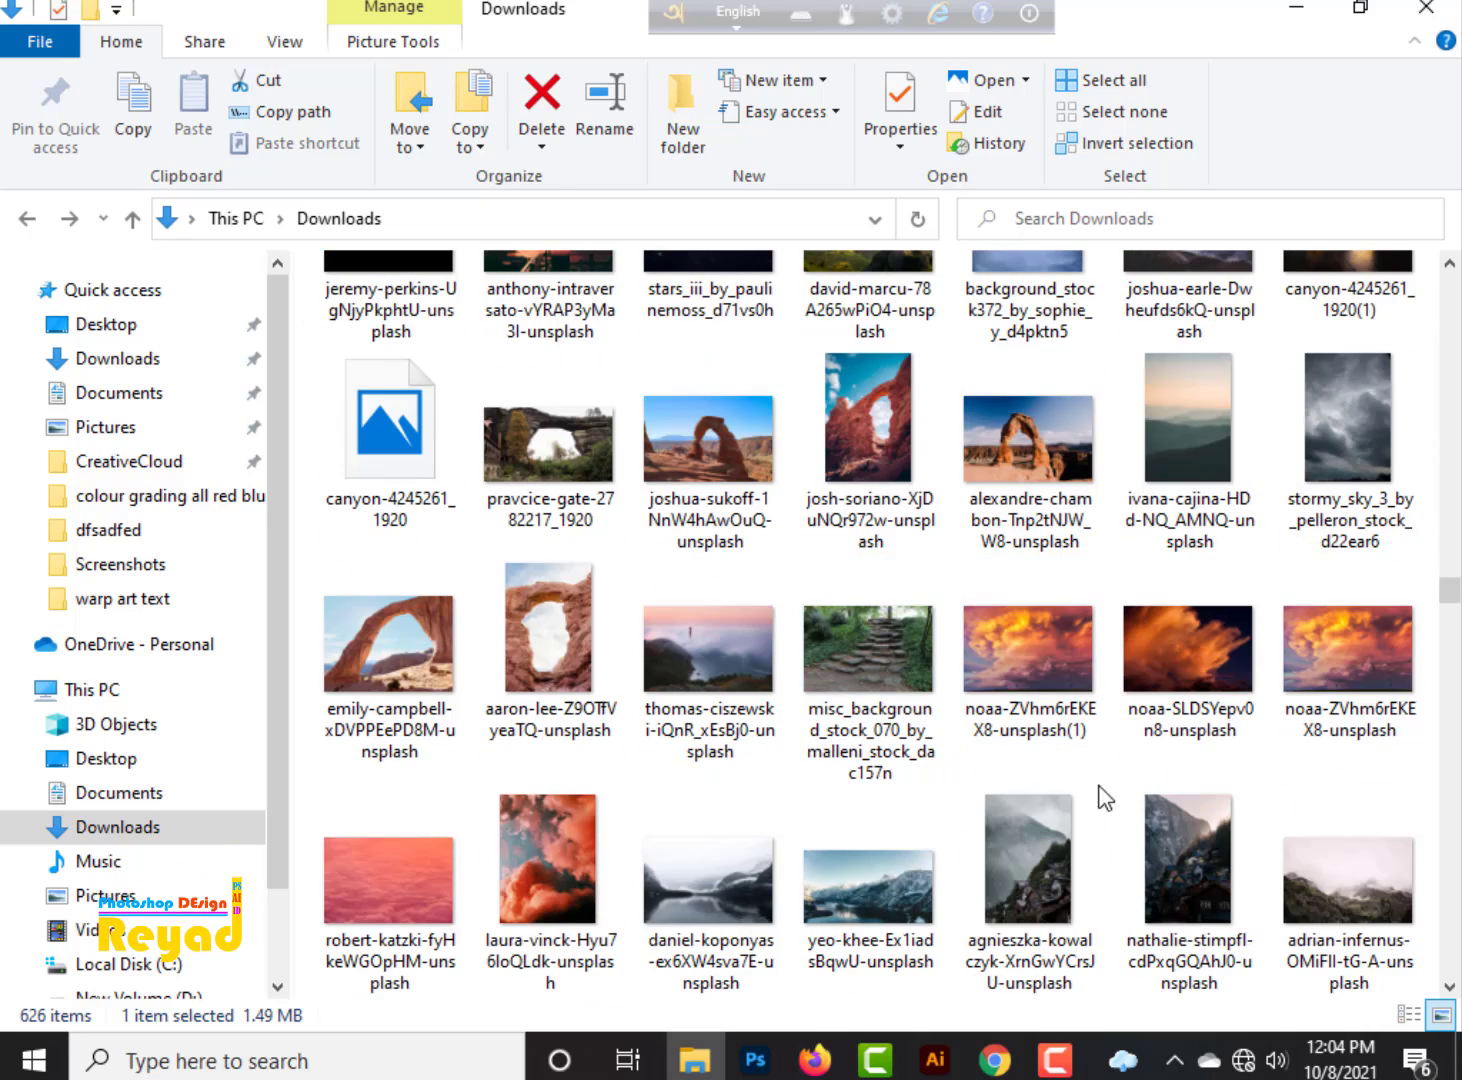
drag(1034, 662, 616, 653)
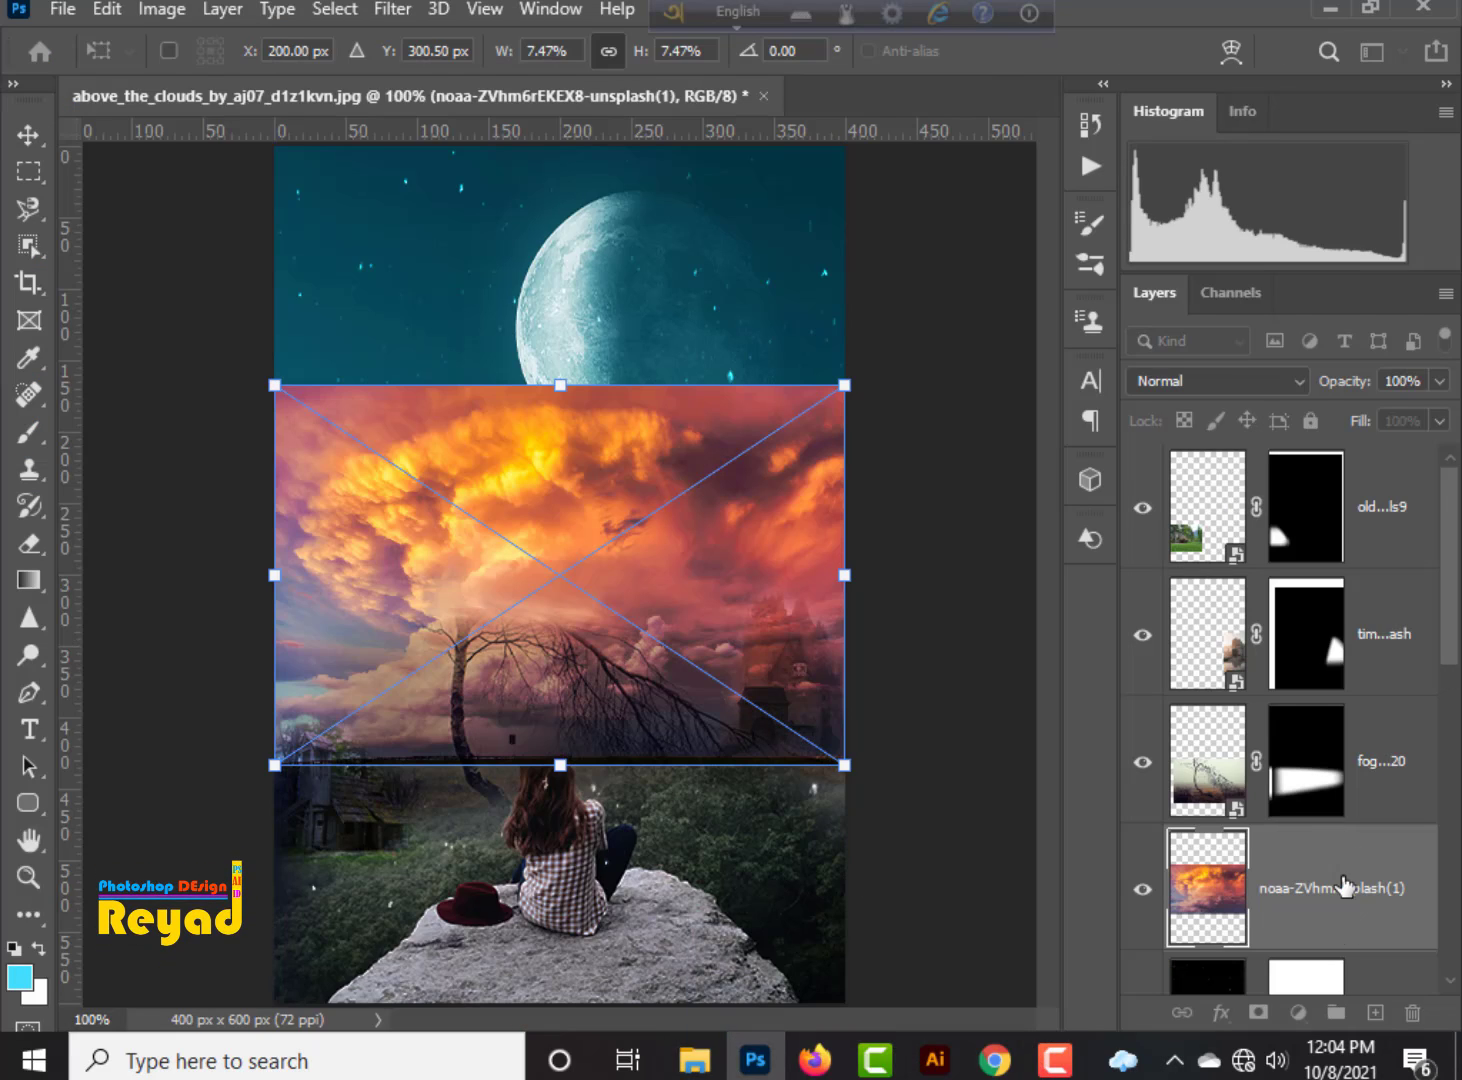
drag(1348, 884, 1344, 463)
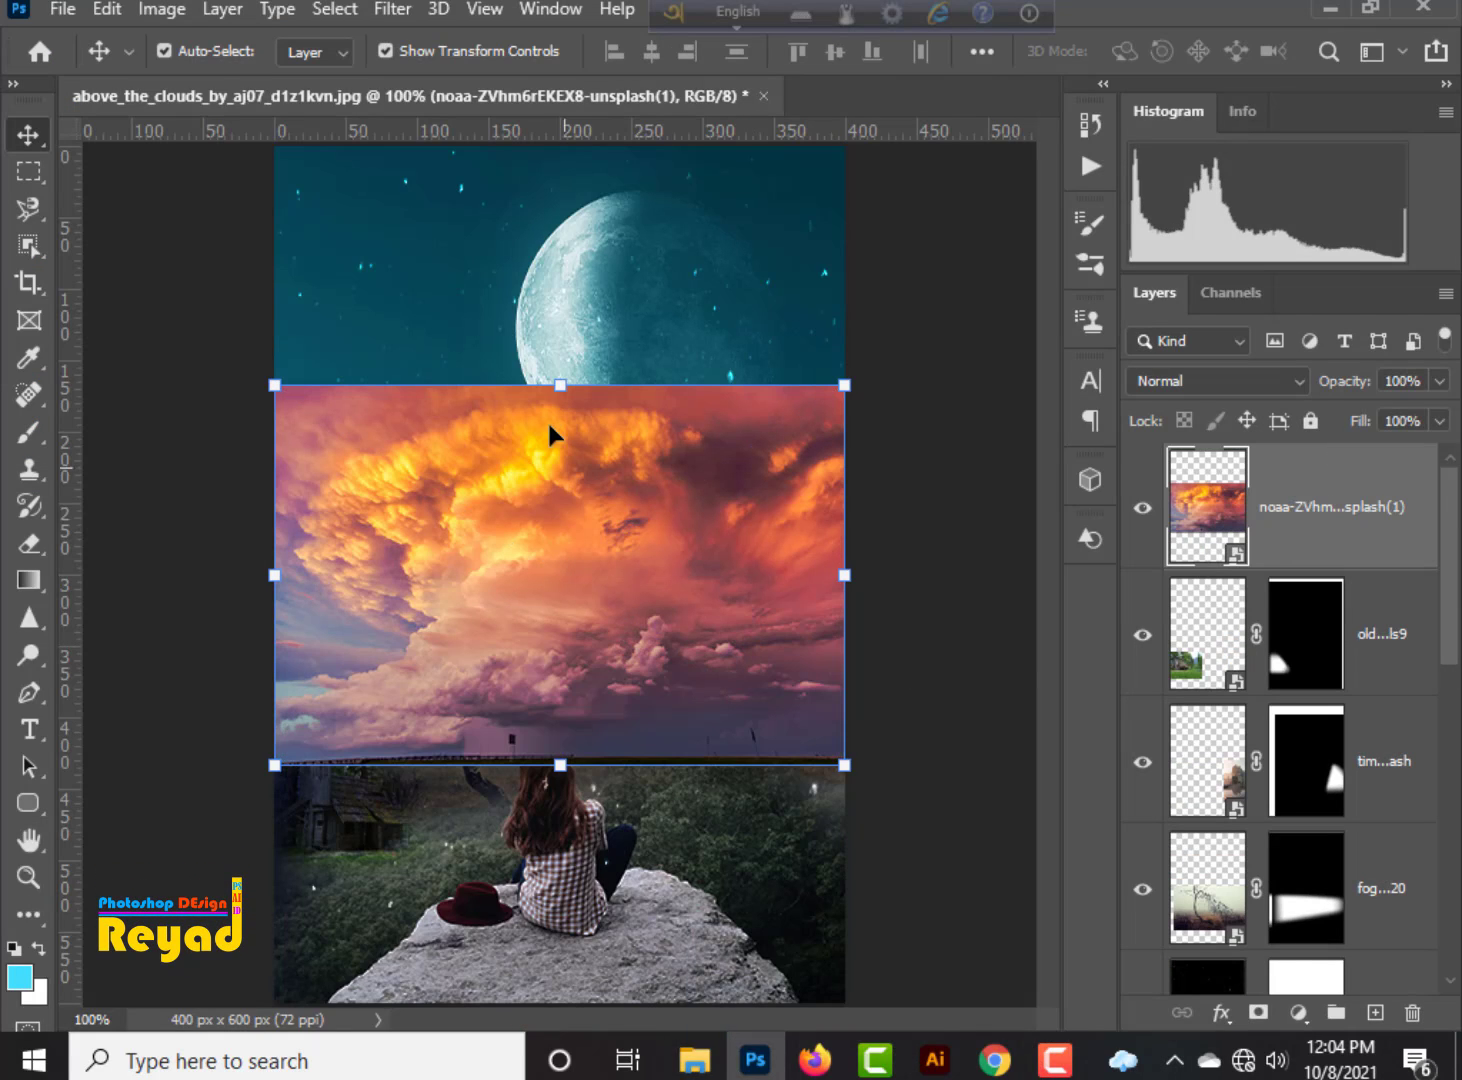
Stretch the cloud photo vertically to a height of 18.72% so it covers the whole canvas.
drag(561, 764, 615, 1025)
drag(561, 388, 524, 125)
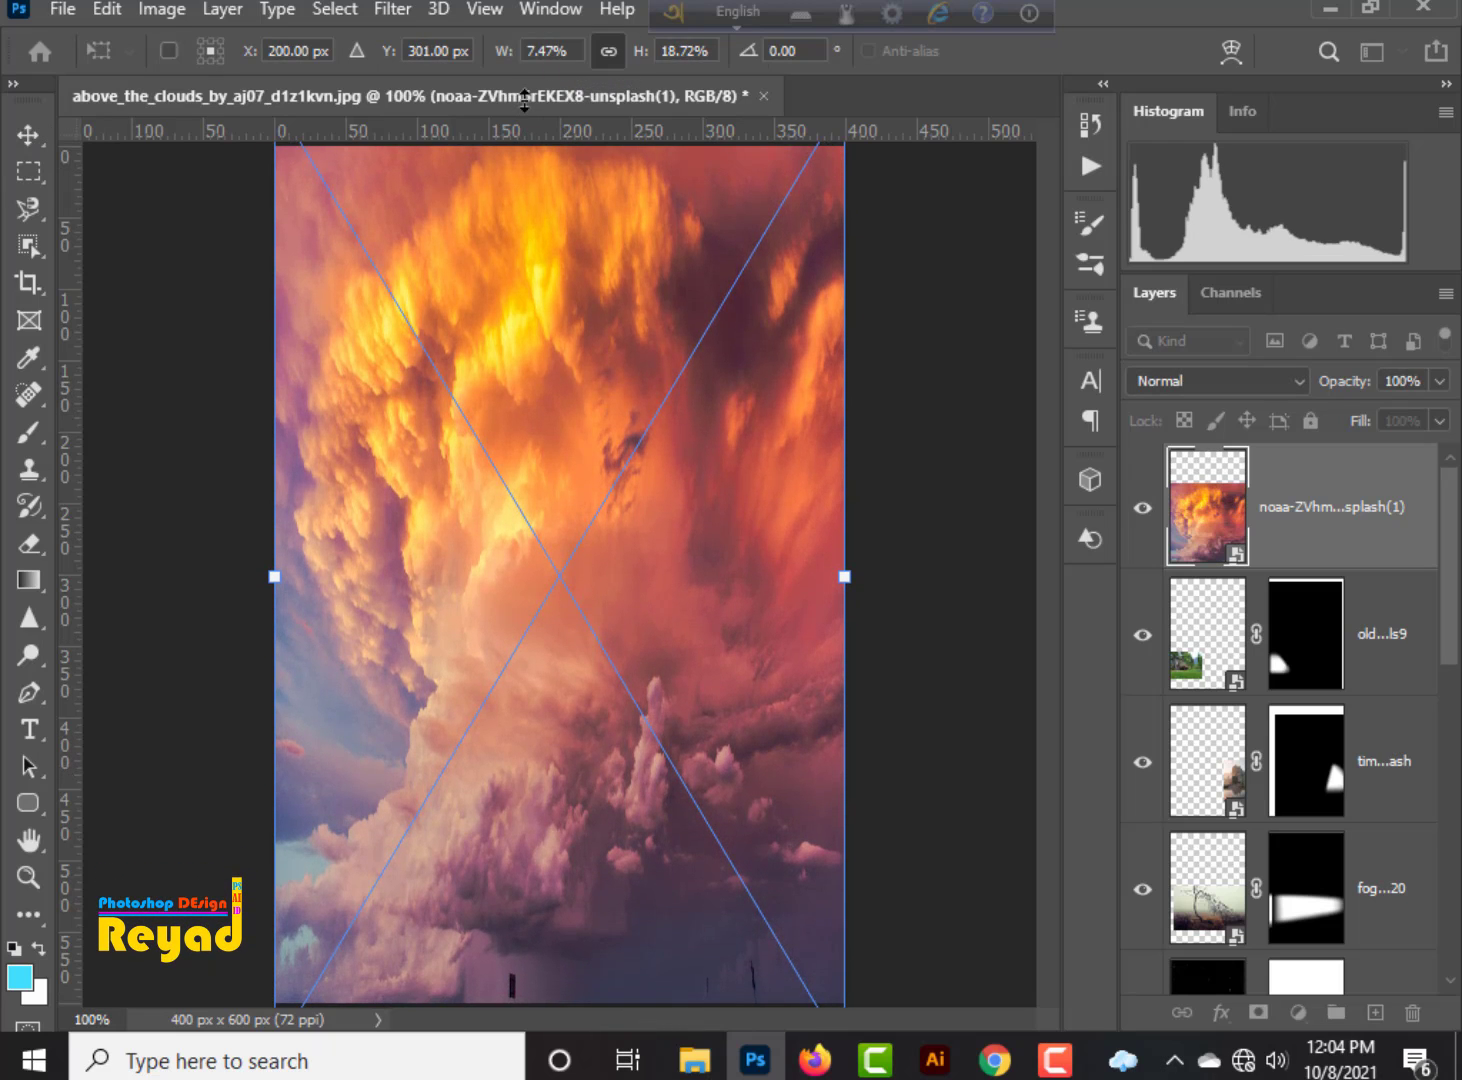
key(Return)
Set the cloud layer's blend mode to Overlay and check the colour effect over the whole composition.
click(1211, 381)
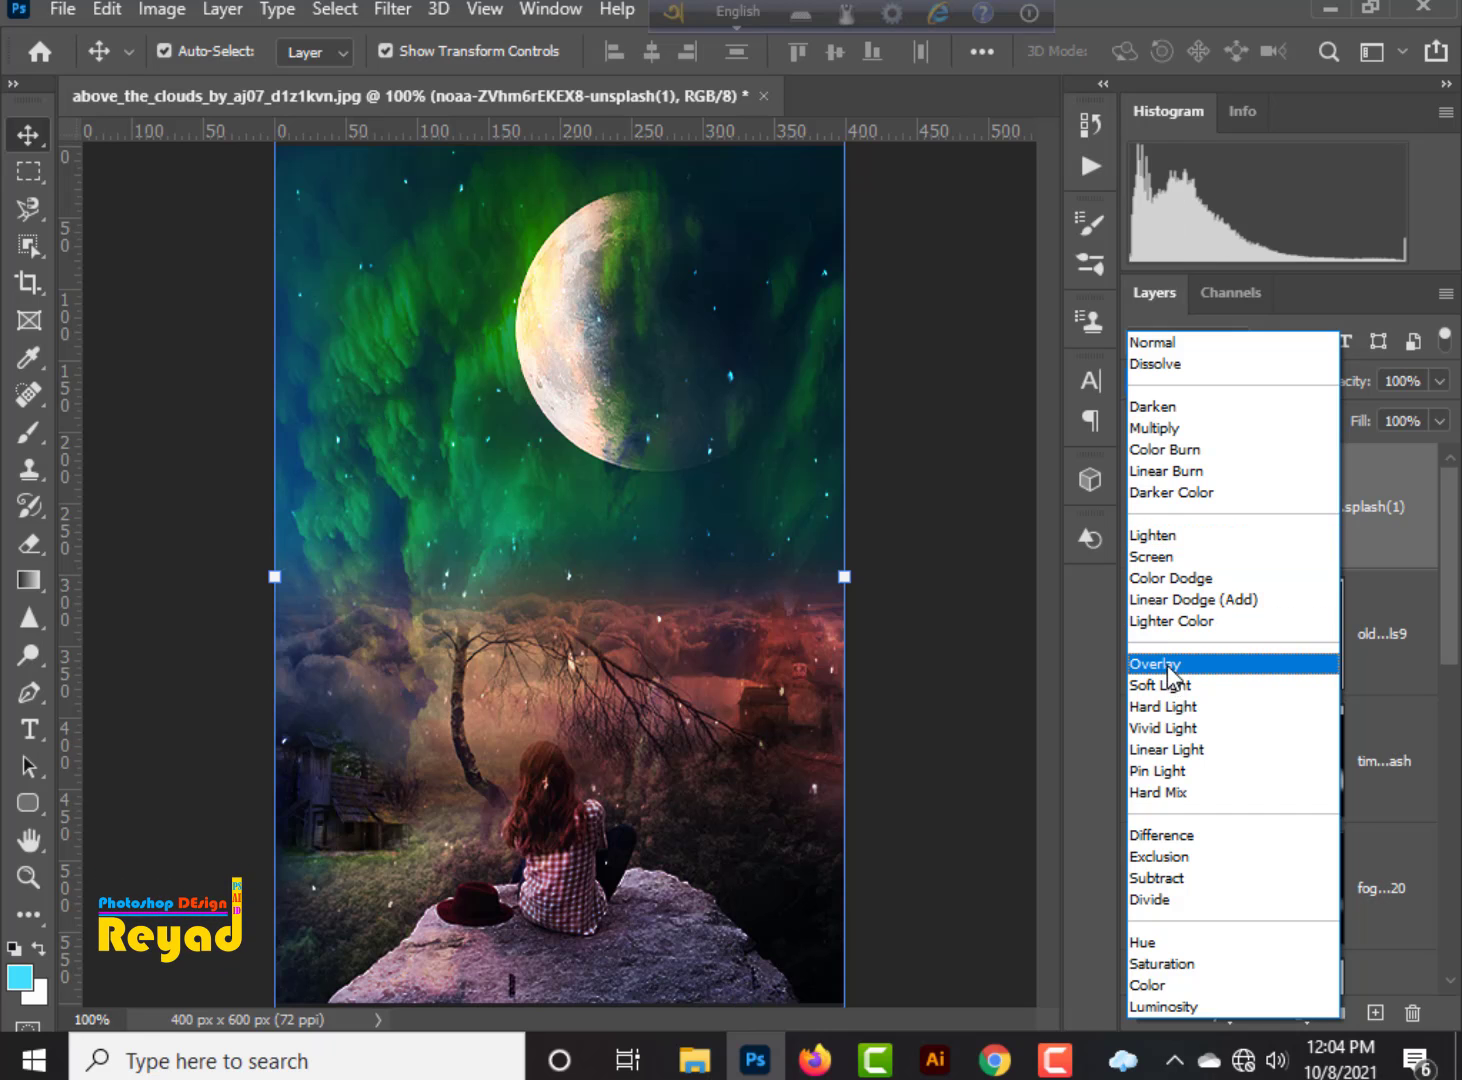
click(1167, 664)
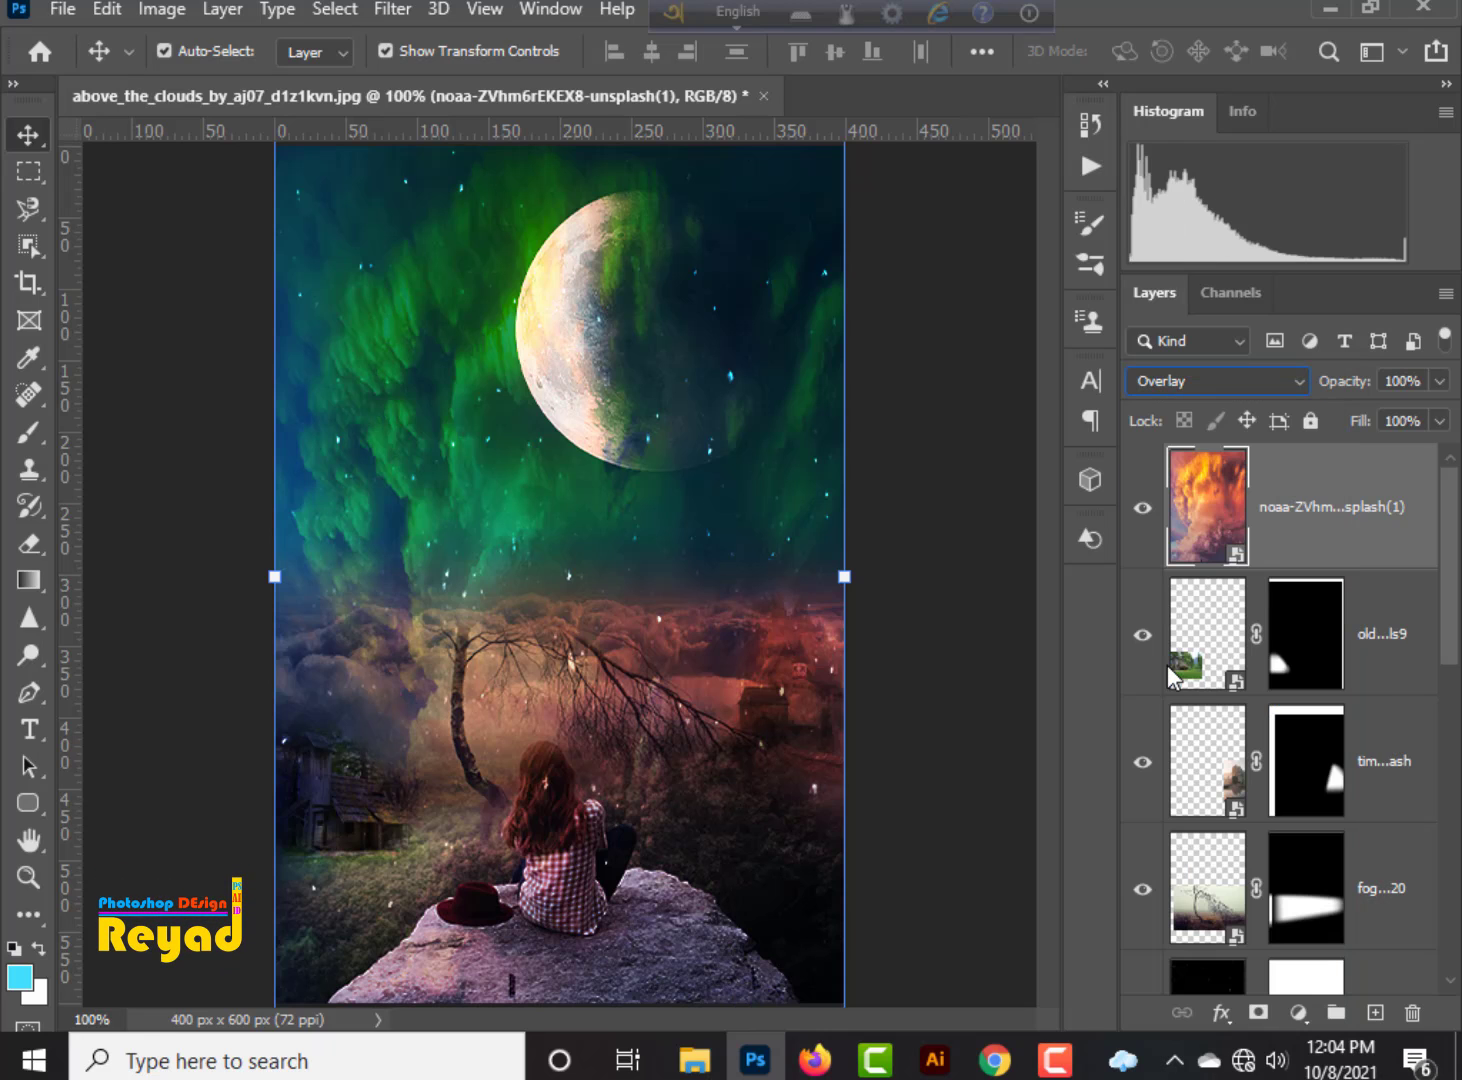
key(ctrl+minus)
click(870, 810)
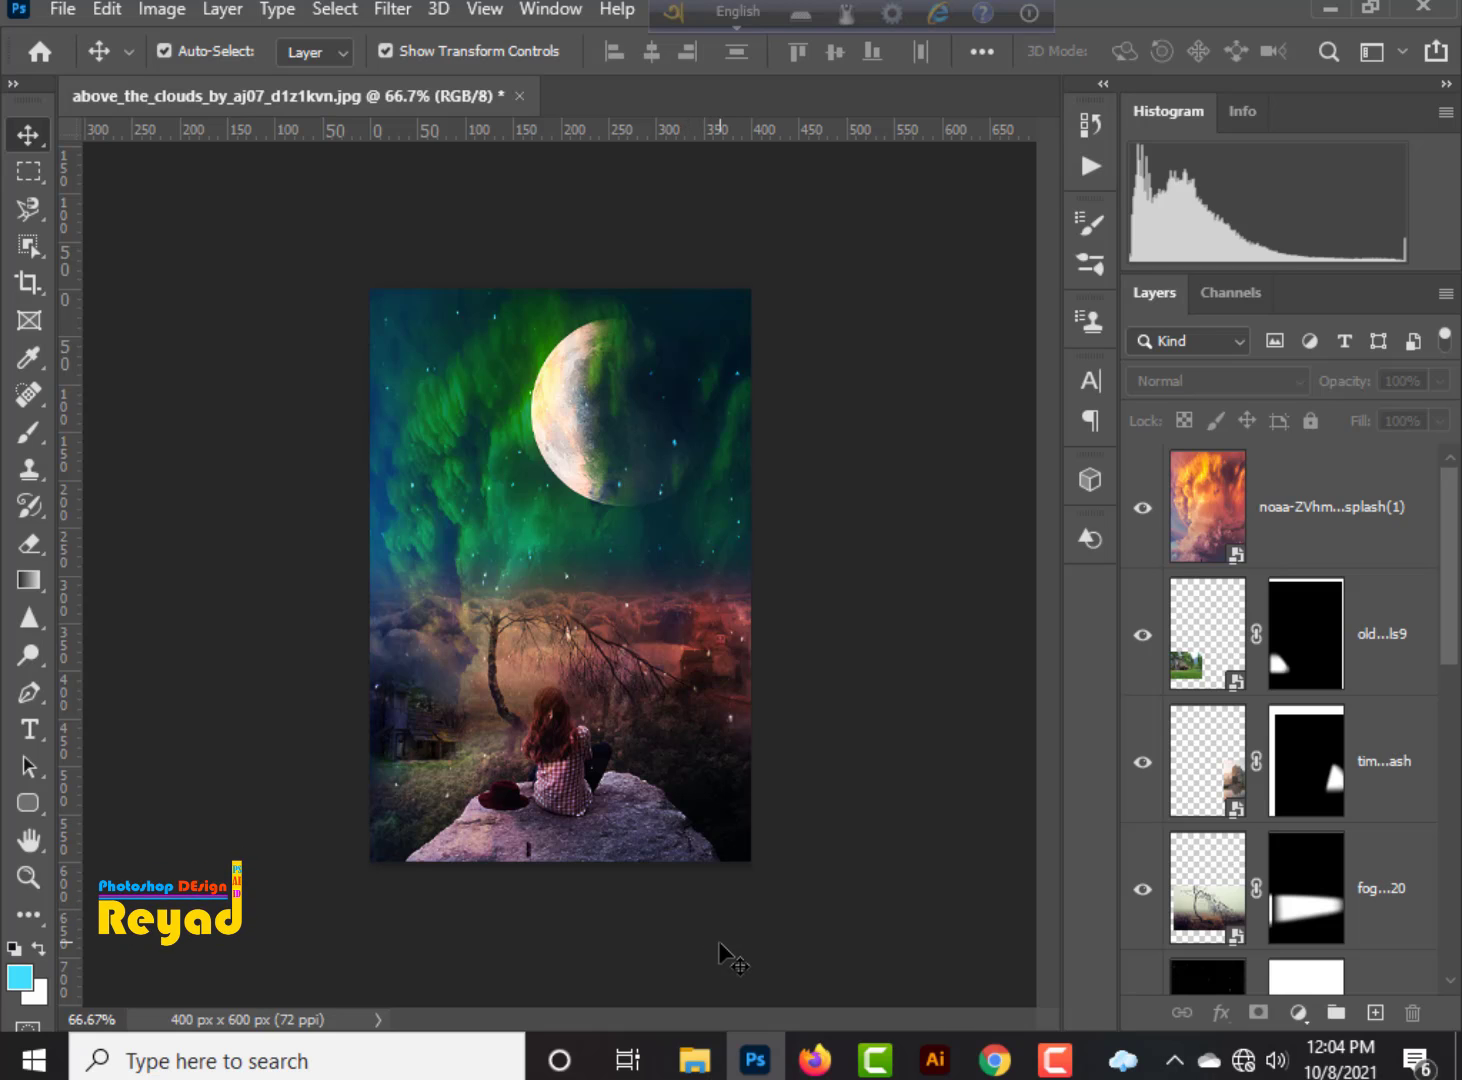
key(ctrl+plus)
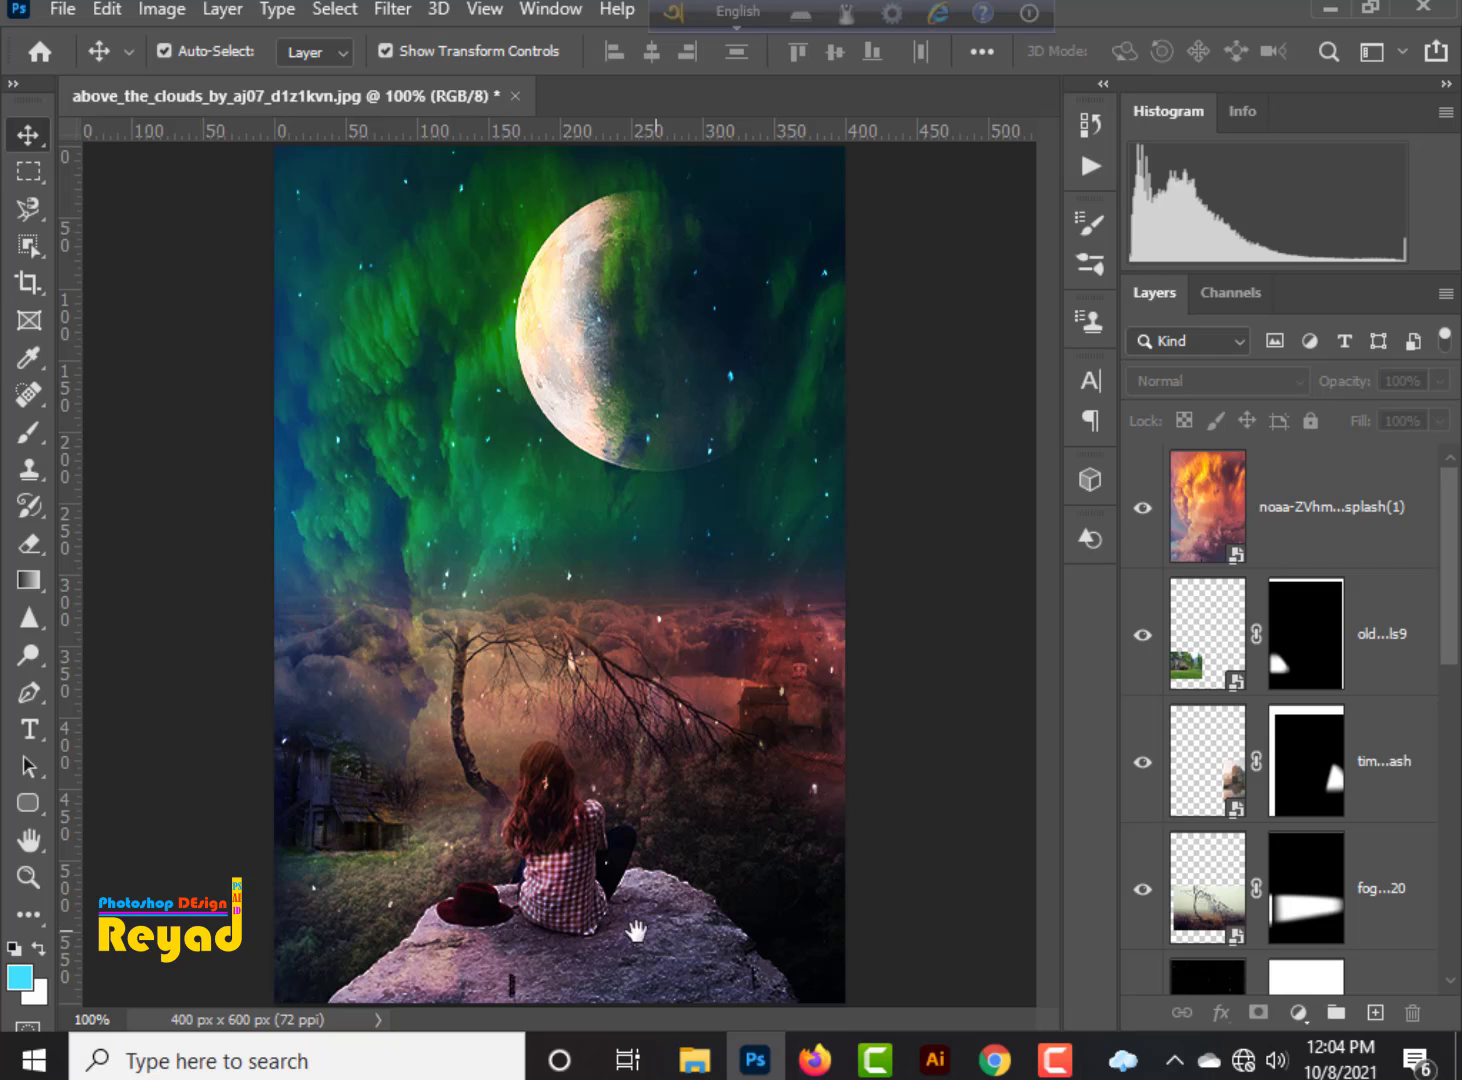
Darken the wooden house with a Brightness/Contrast adjustment clipped to its layer, setting Brightness to -148.
click(370, 825)
click(1354, 662)
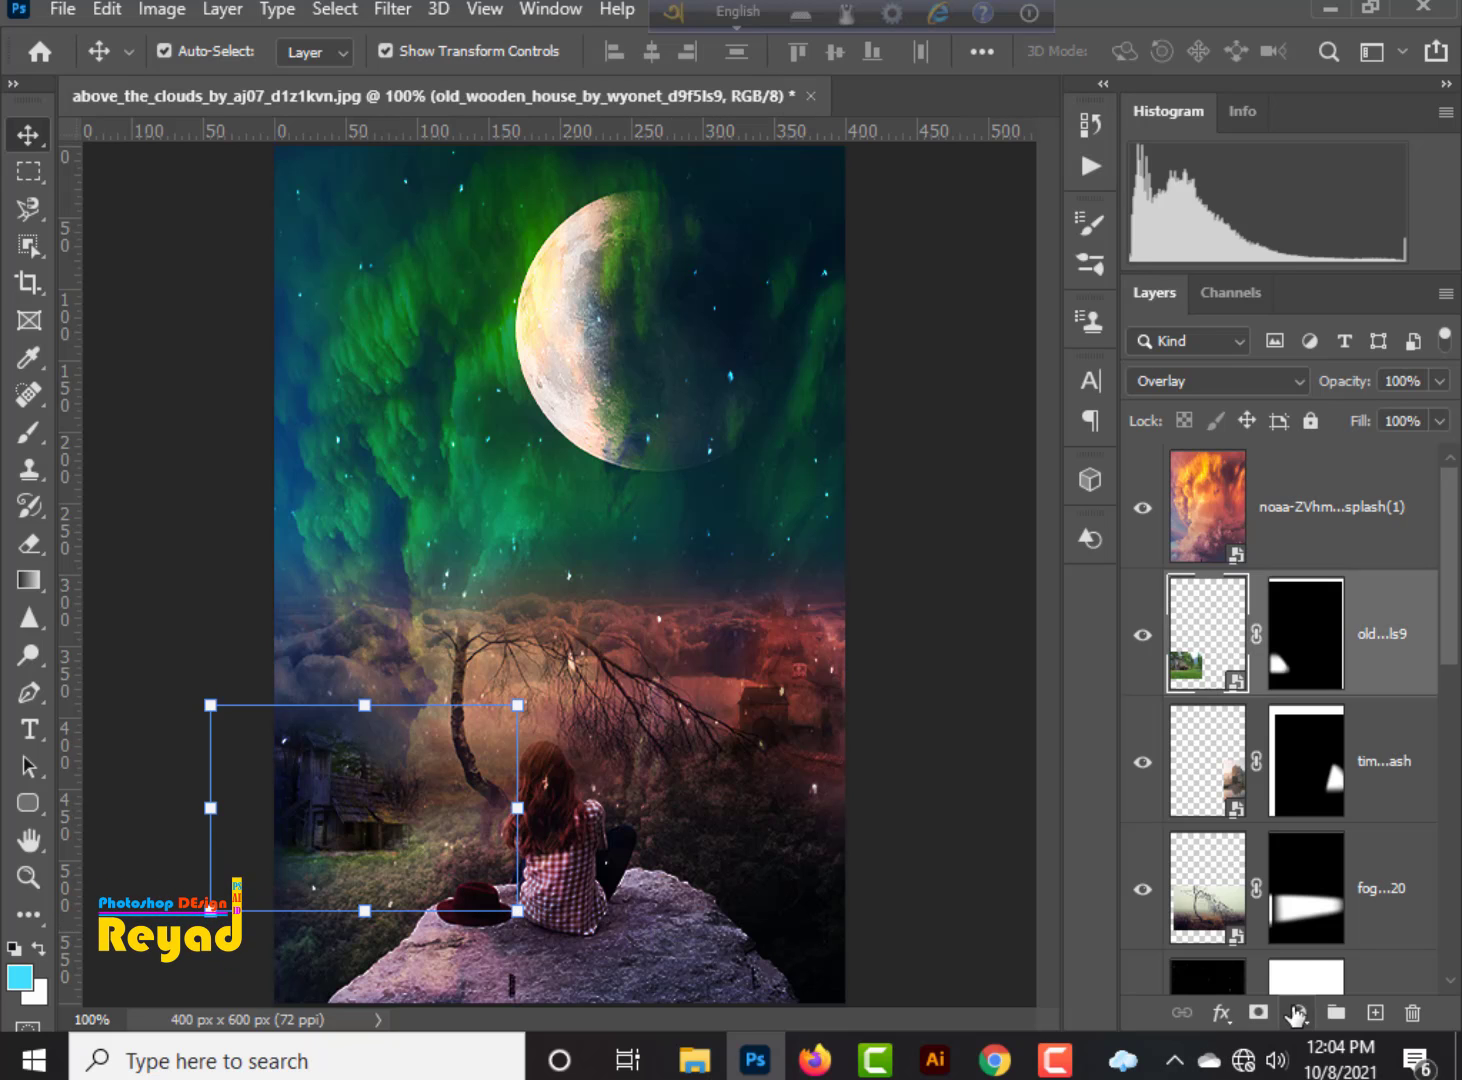
click(1298, 1012)
click(1332, 593)
drag(850, 662, 735, 660)
click(800, 975)
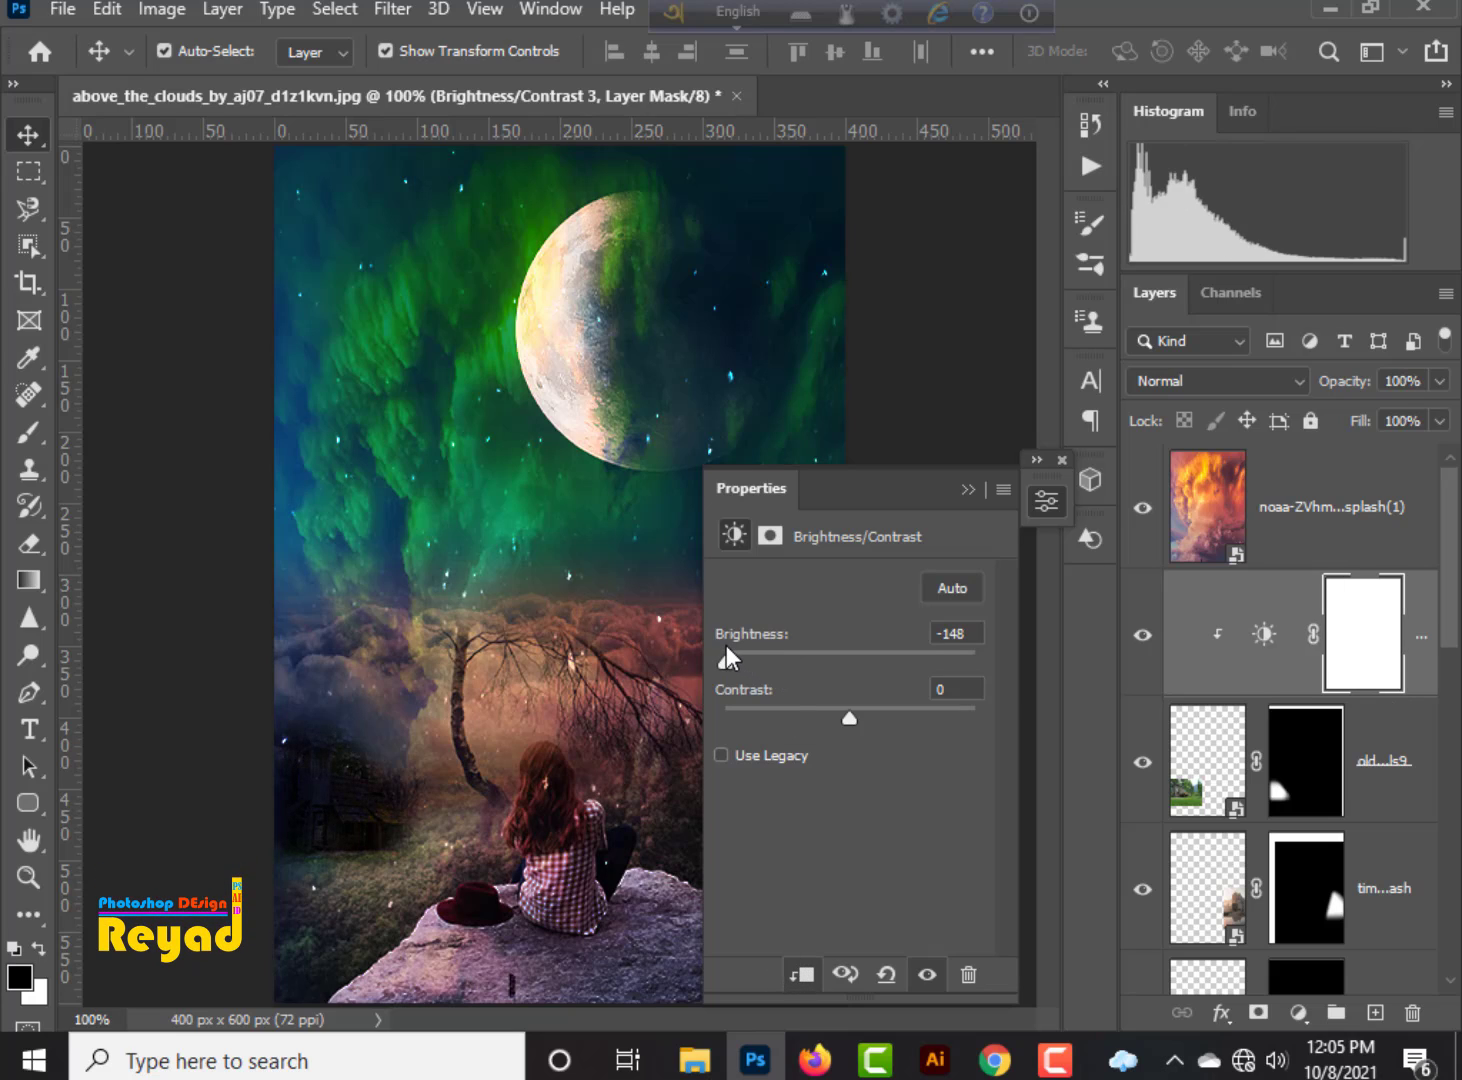
click(1062, 459)
Place the photo of the dragon on a tower from Downloads, scale it to 5.96%, rotate it 12.21° and position it over the girl.
key(ctrl+minus)
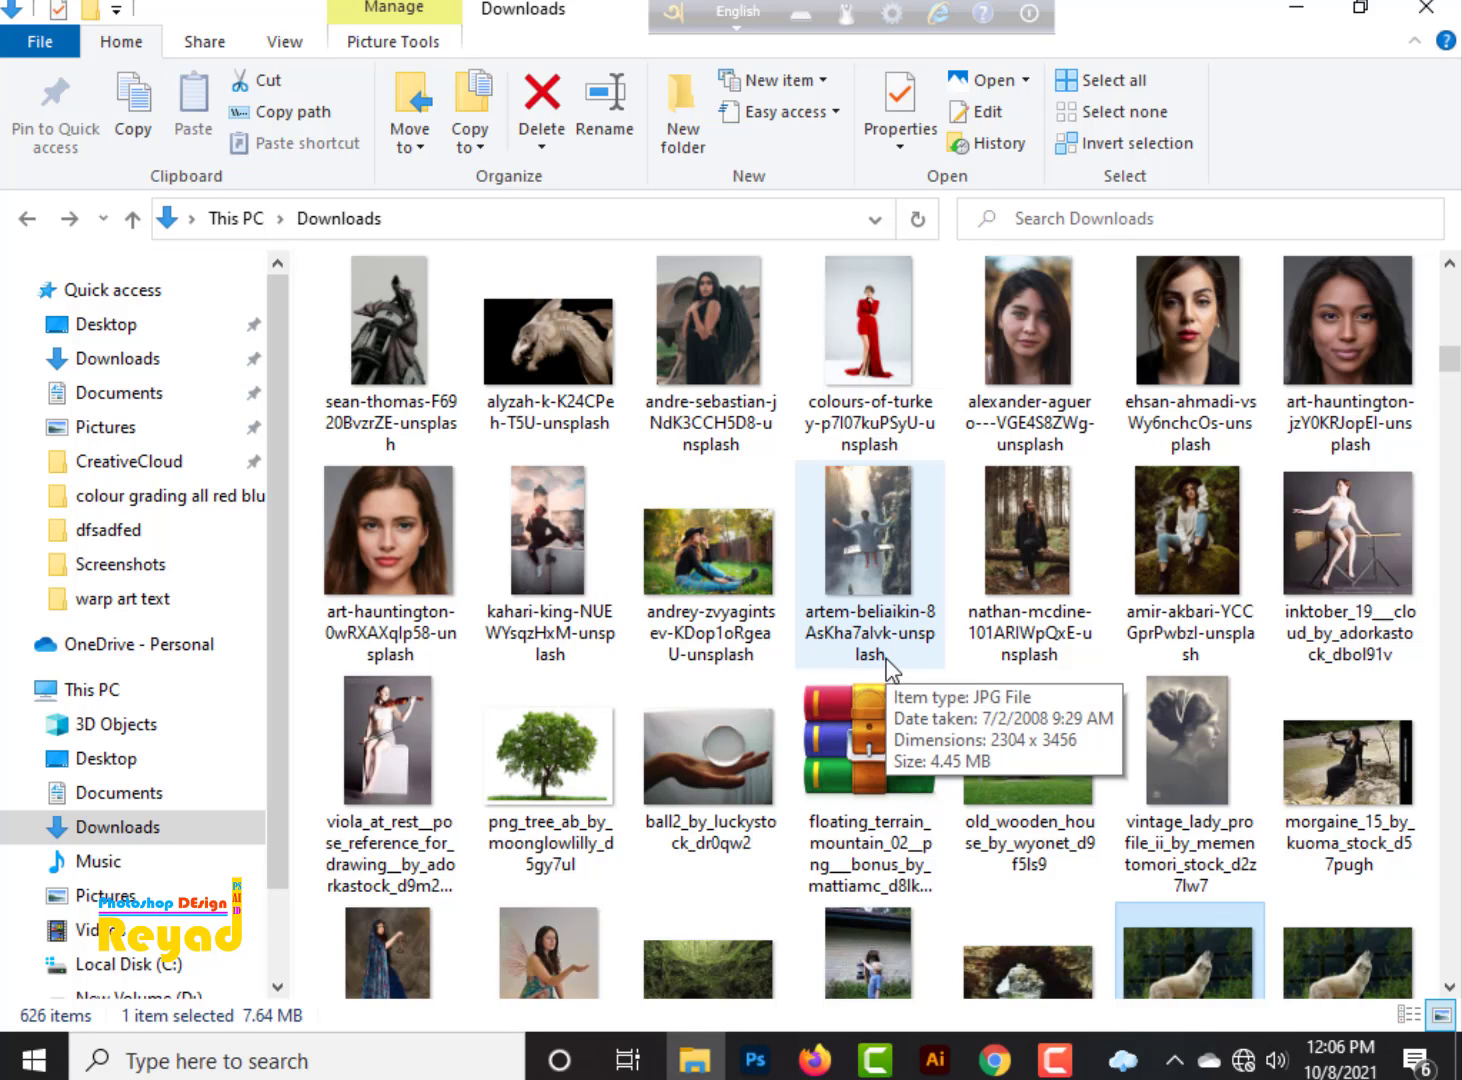
drag(389, 350, 570, 600)
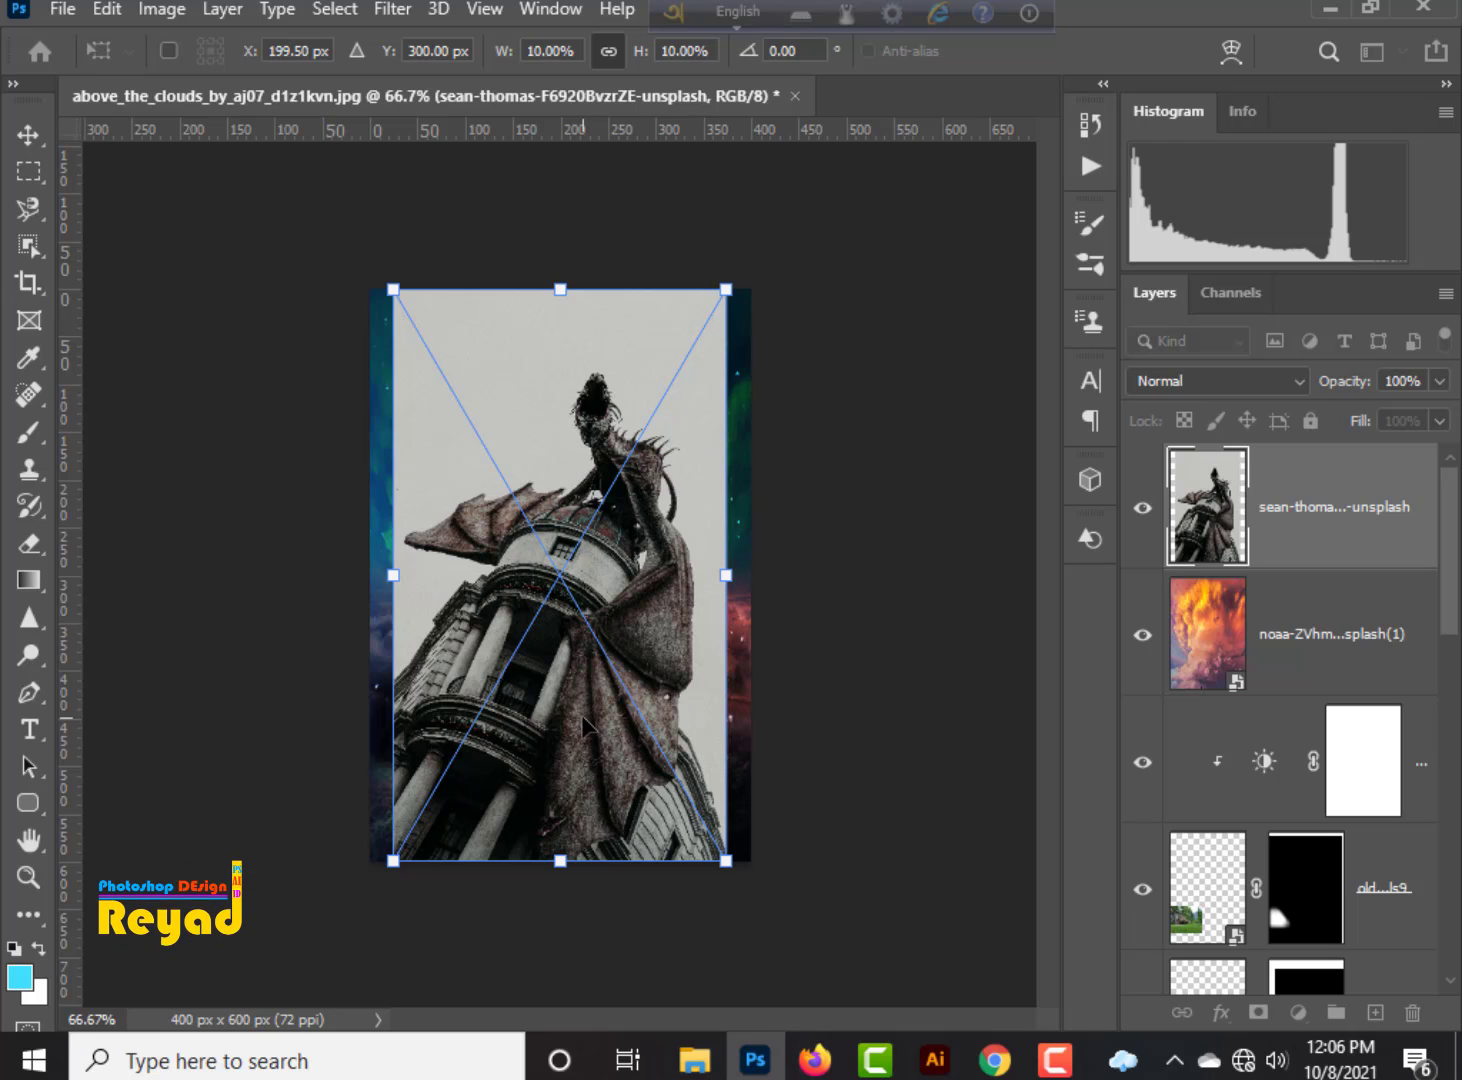
drag(583, 402, 593, 519)
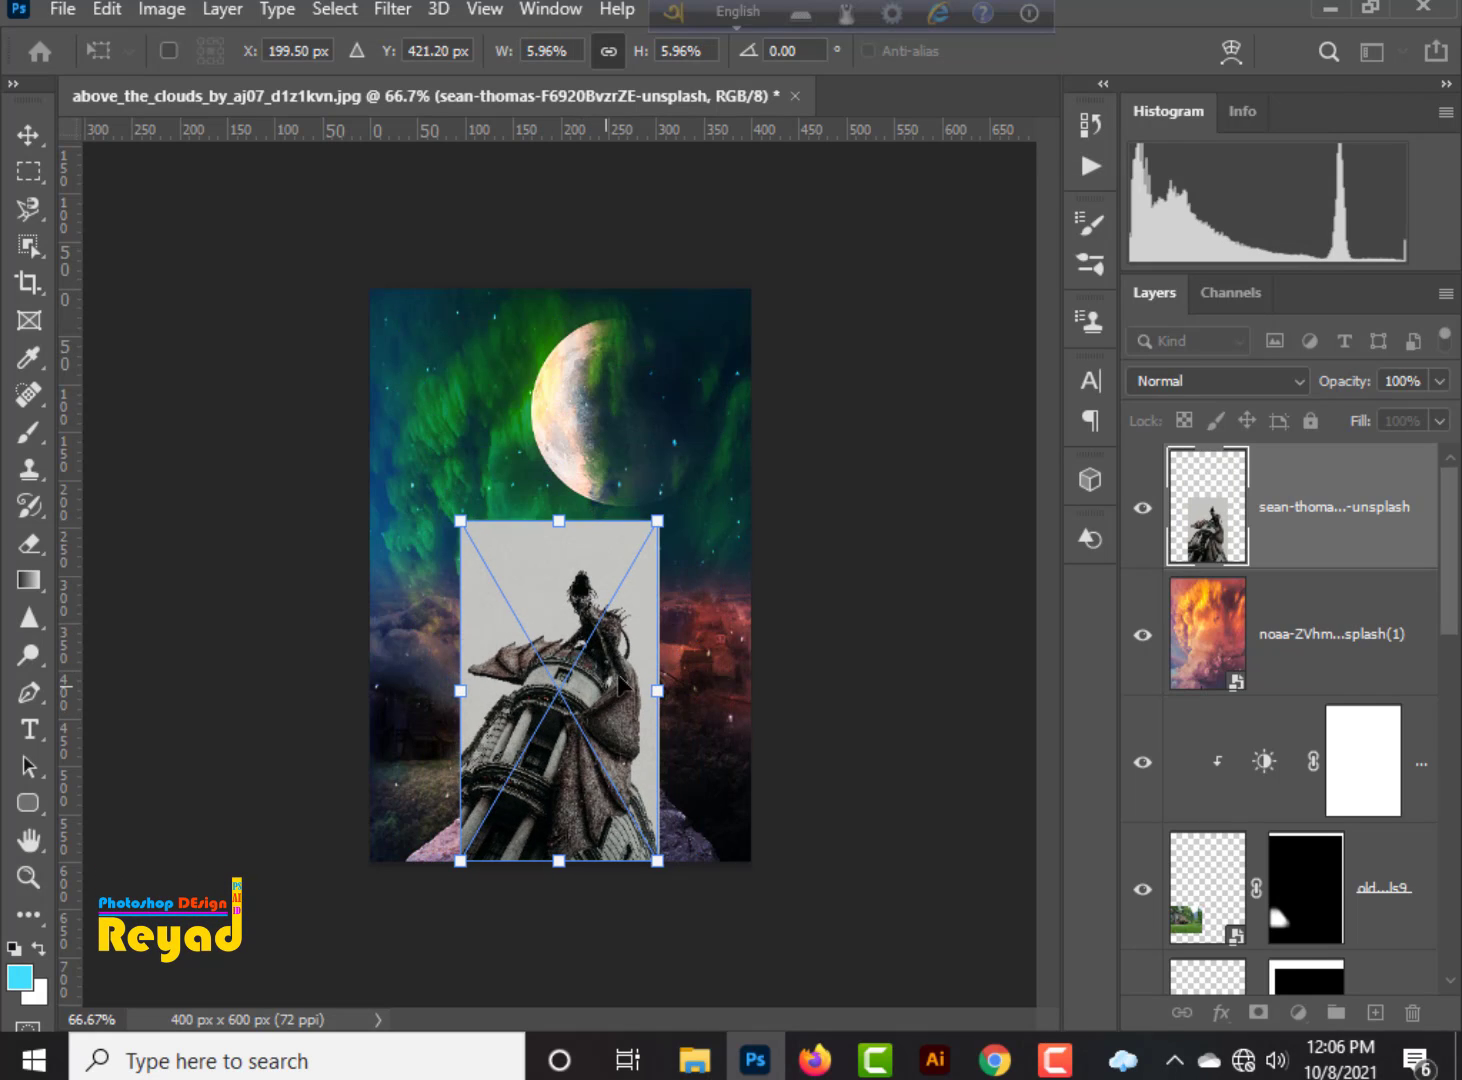
drag(605, 688, 622, 674)
drag(686, 870, 660, 862)
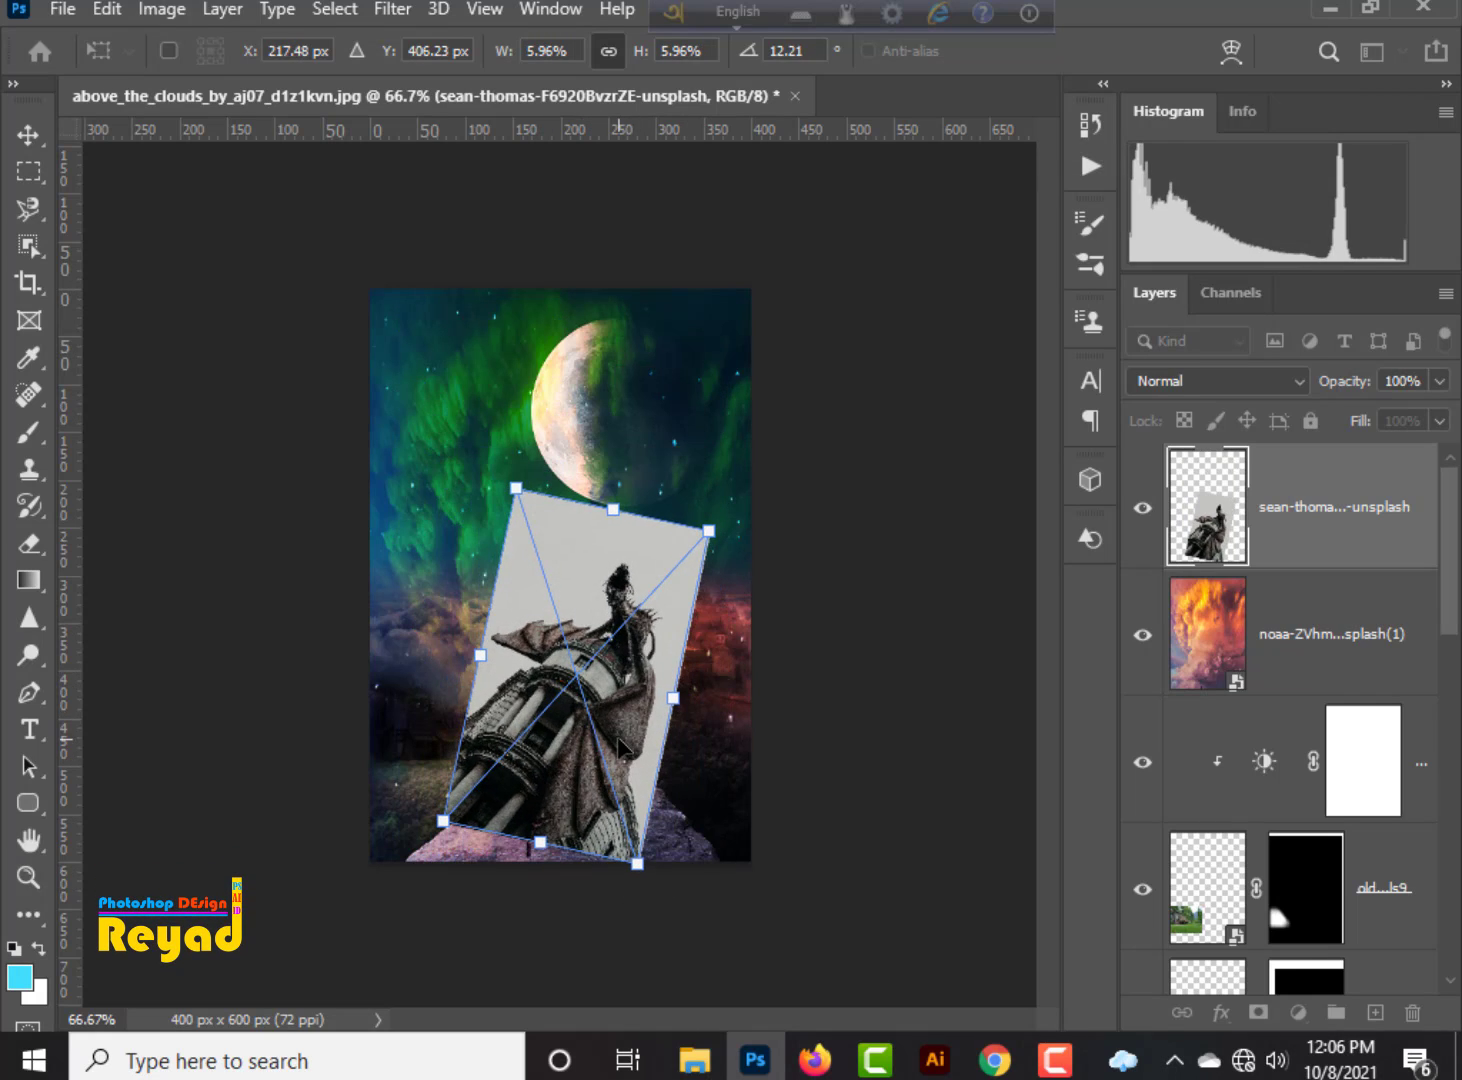
drag(626, 738, 636, 720)
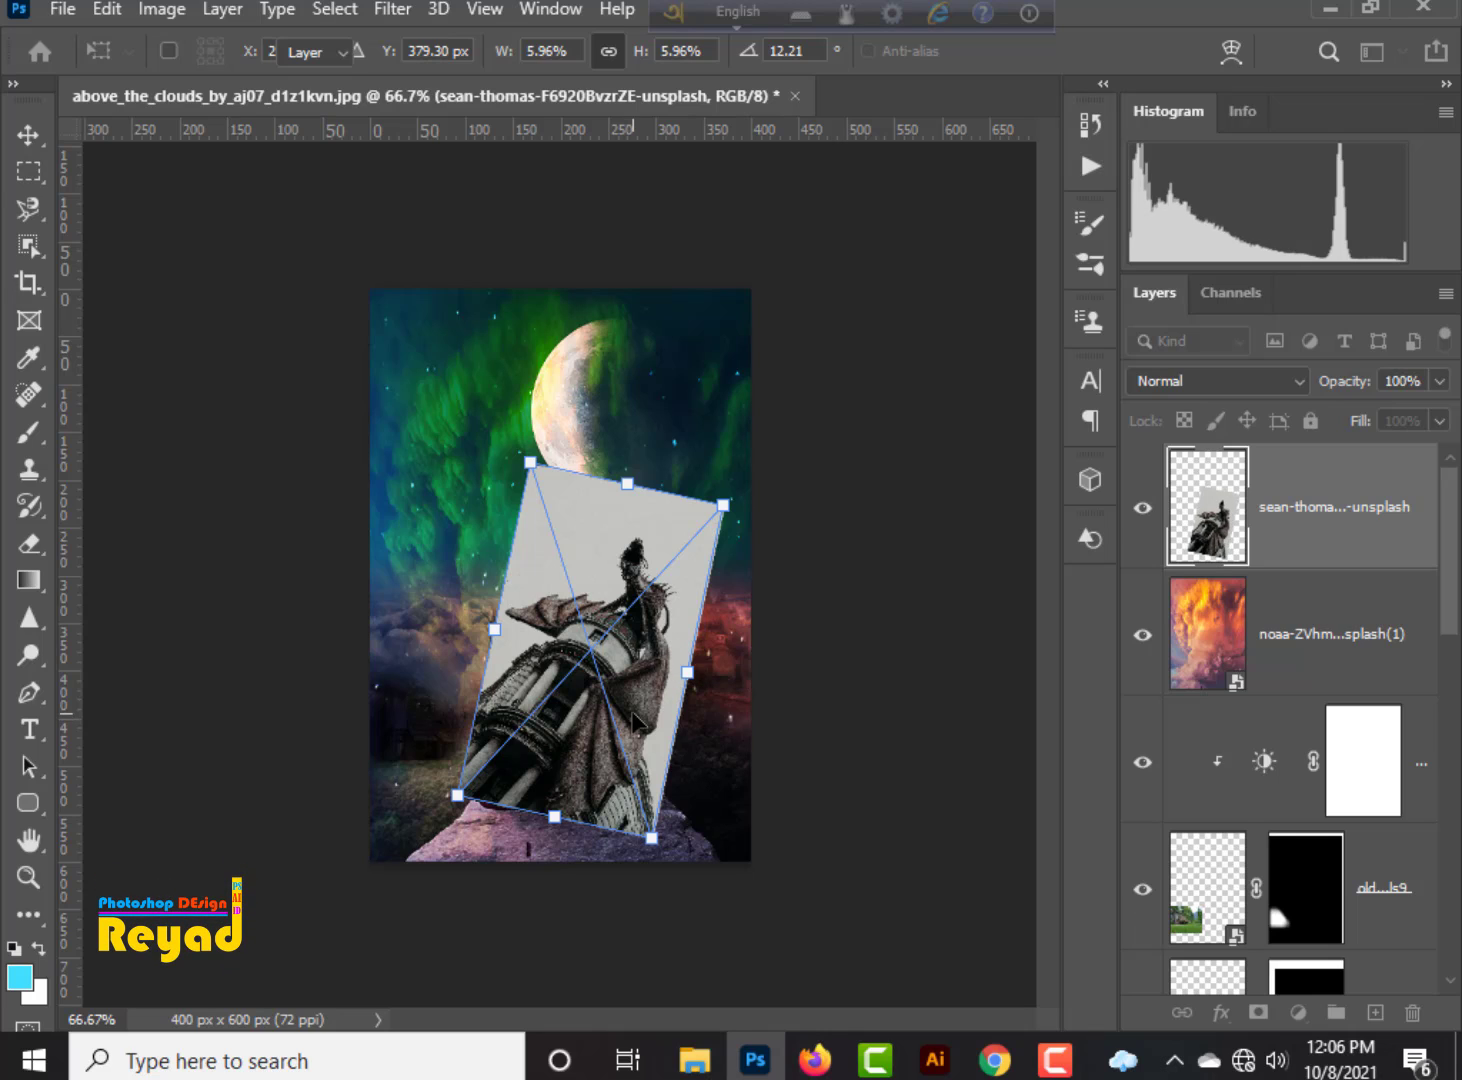
key(Return)
Add a layer mask to the dragon layer and fade out the lower part of the photo with black-to-transparent gradients.
click(1258, 1012)
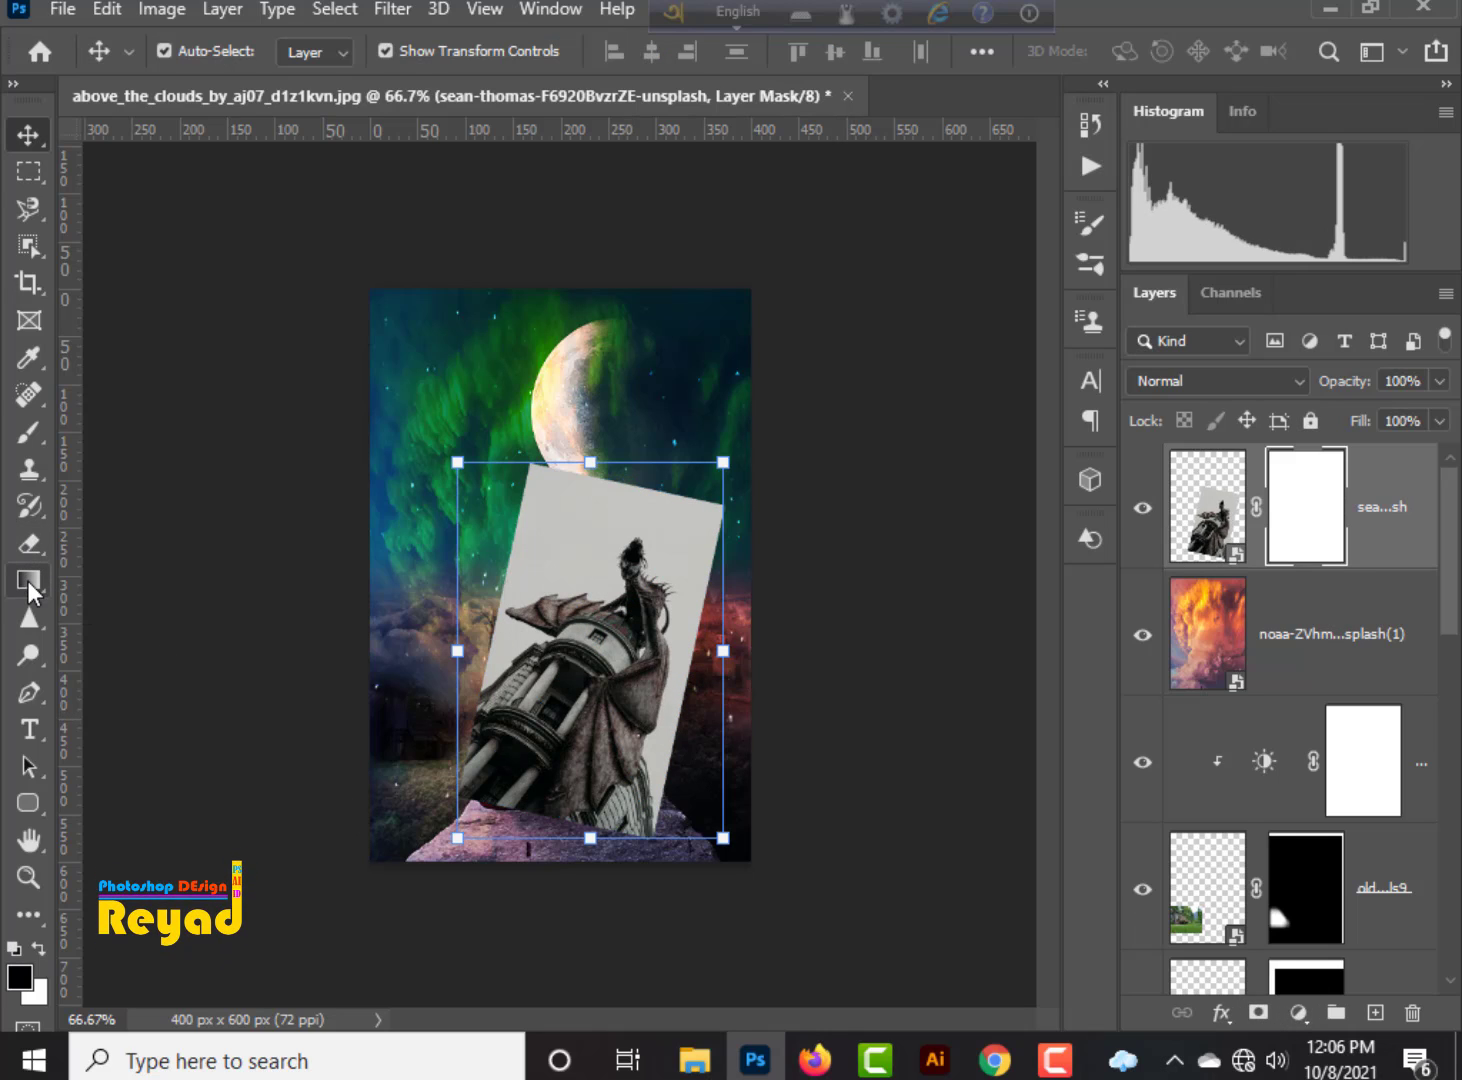
click(29, 580)
drag(539, 830, 580, 731)
drag(551, 813, 620, 660)
drag(547, 757, 584, 638)
click(28, 140)
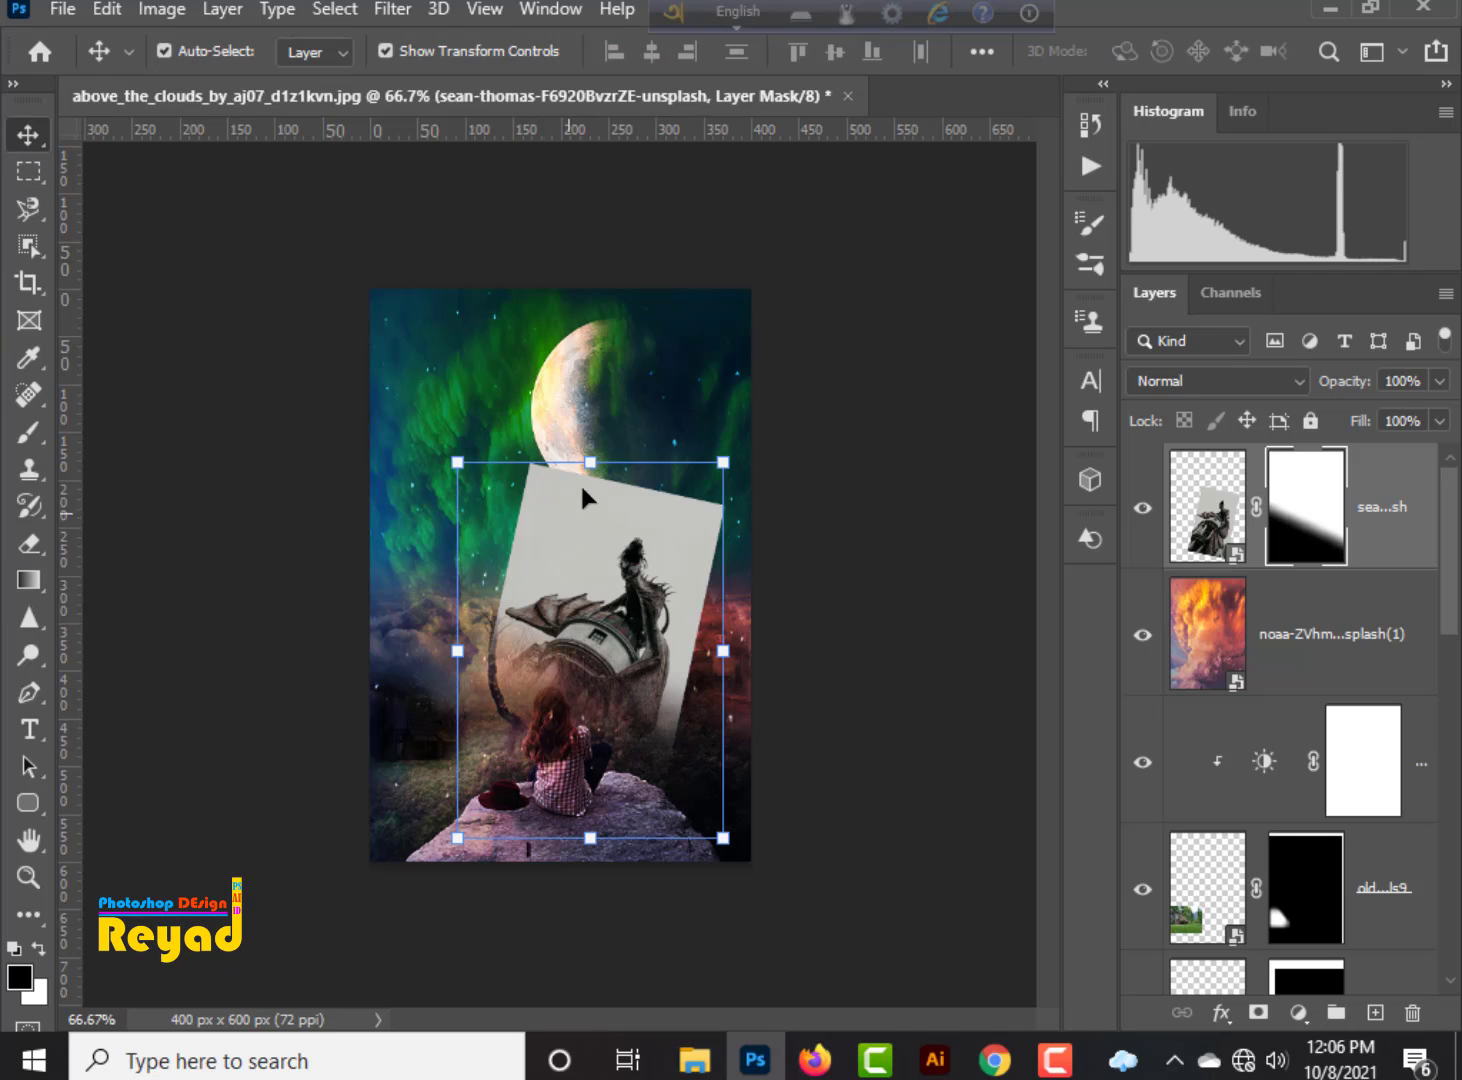
Scale the dragon layer to 54.43% and move it over the tree, just above the girl's head.
drag(592, 838, 592, 792)
drag(706, 791, 631, 682)
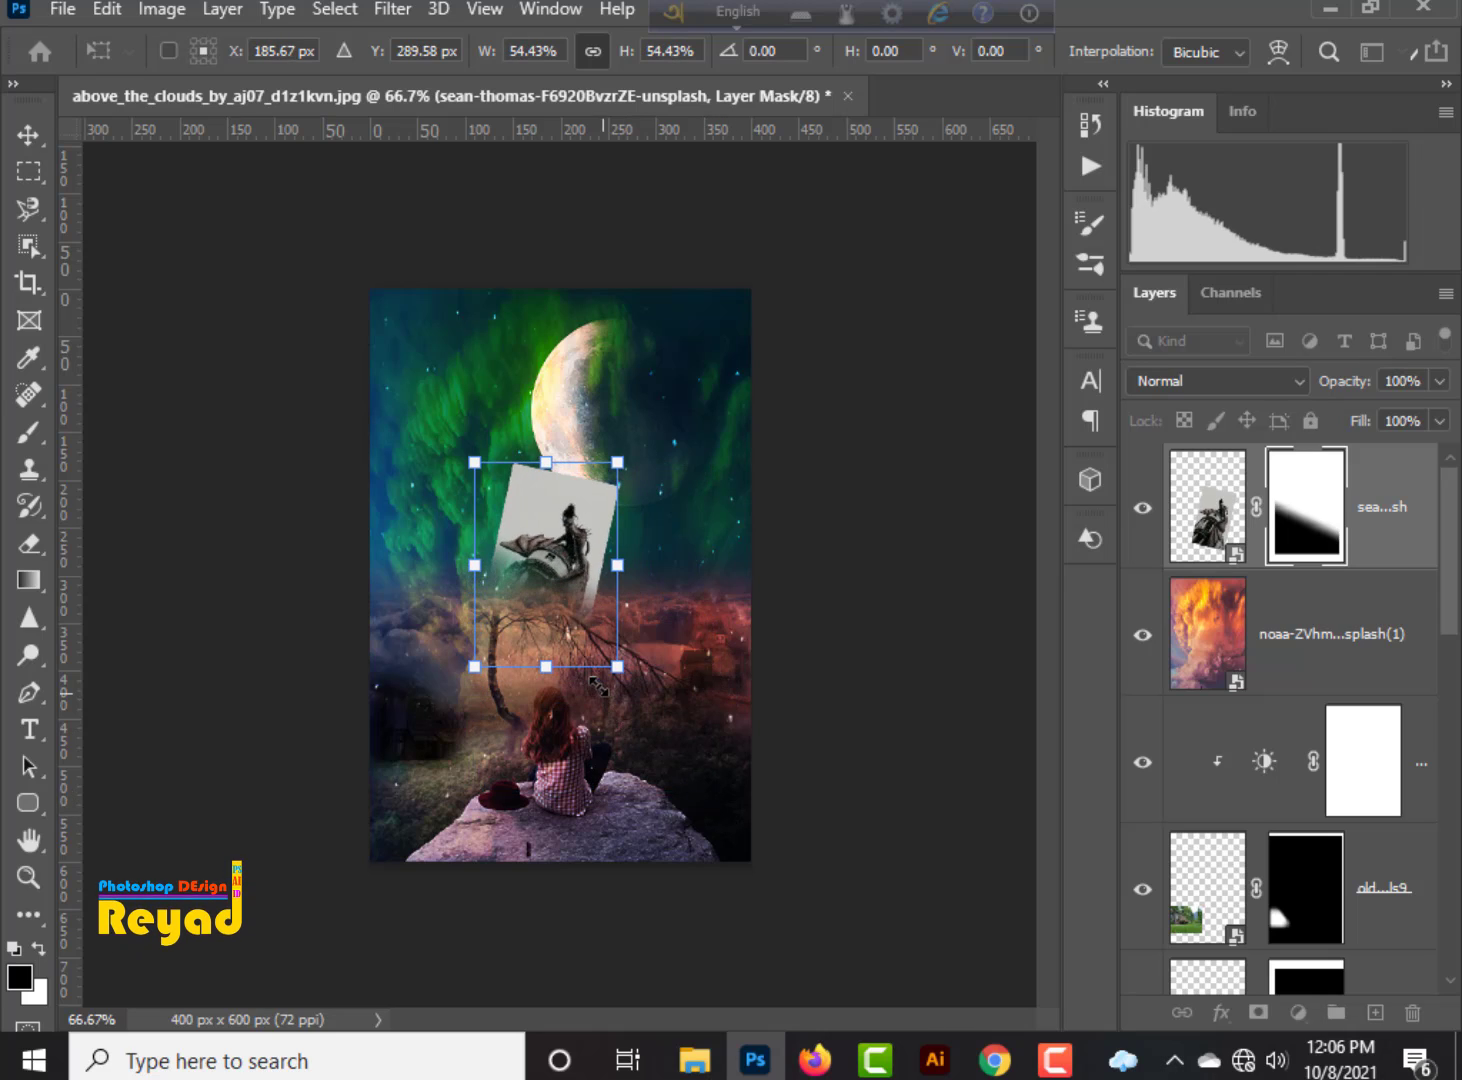
drag(595, 578, 627, 615)
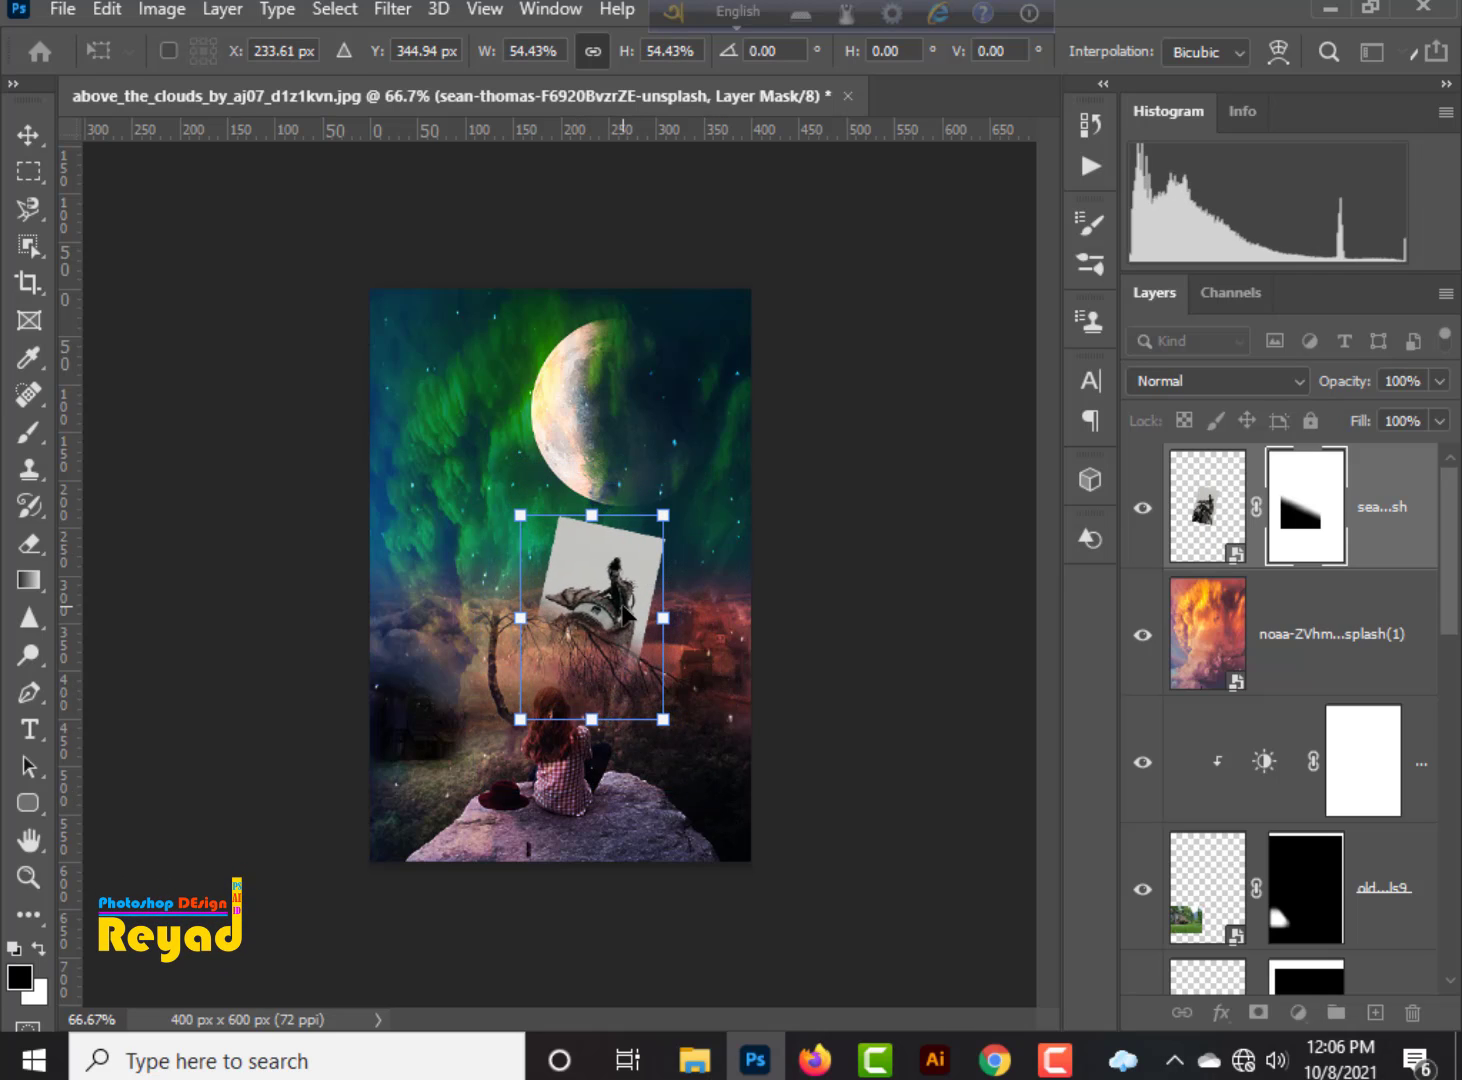
key(Return)
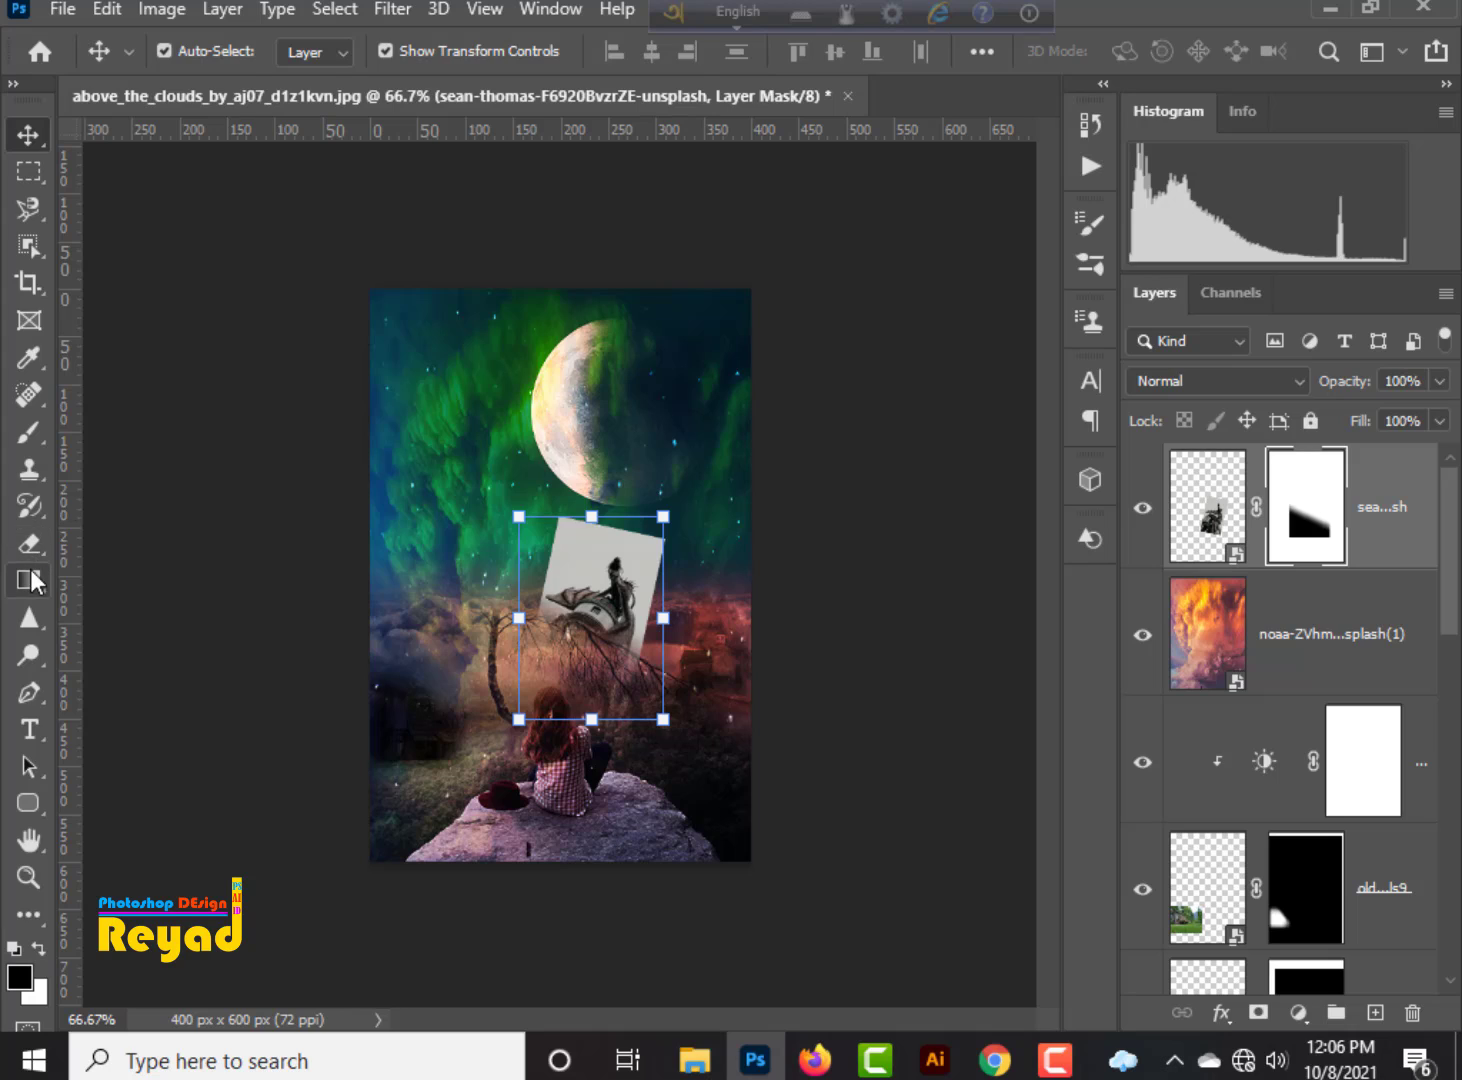
Fade the remaining pale edges around the dragon on its layer mask with gradients from every side.
click(30, 580)
drag(575, 502, 576, 578)
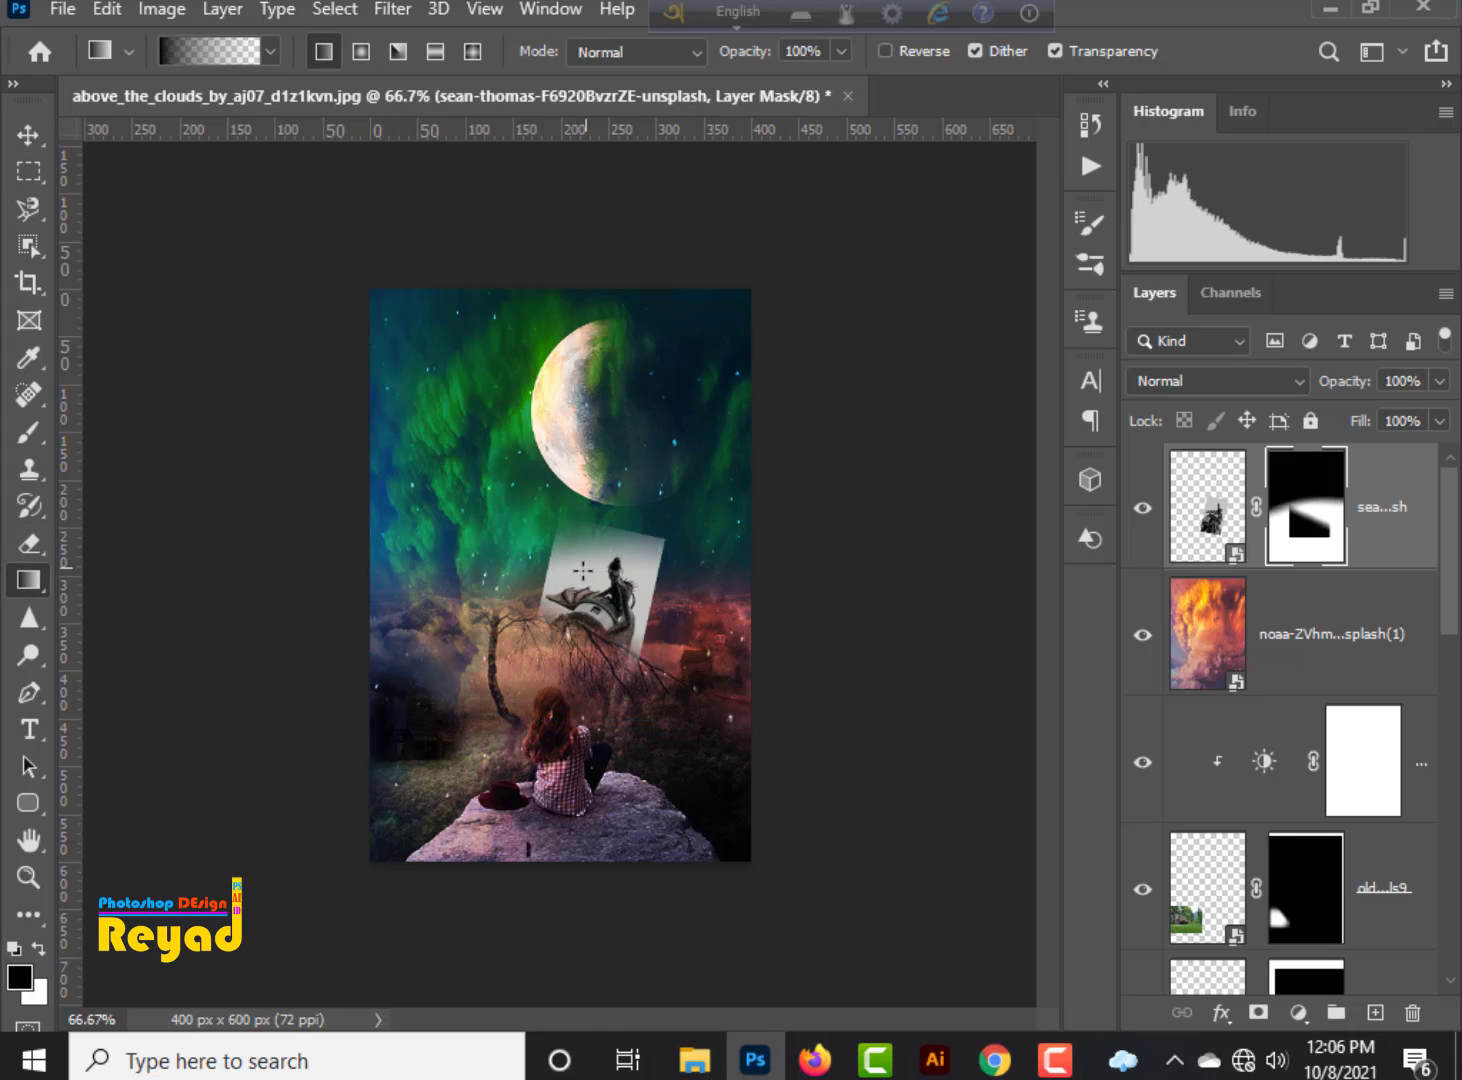
drag(590, 578, 592, 580)
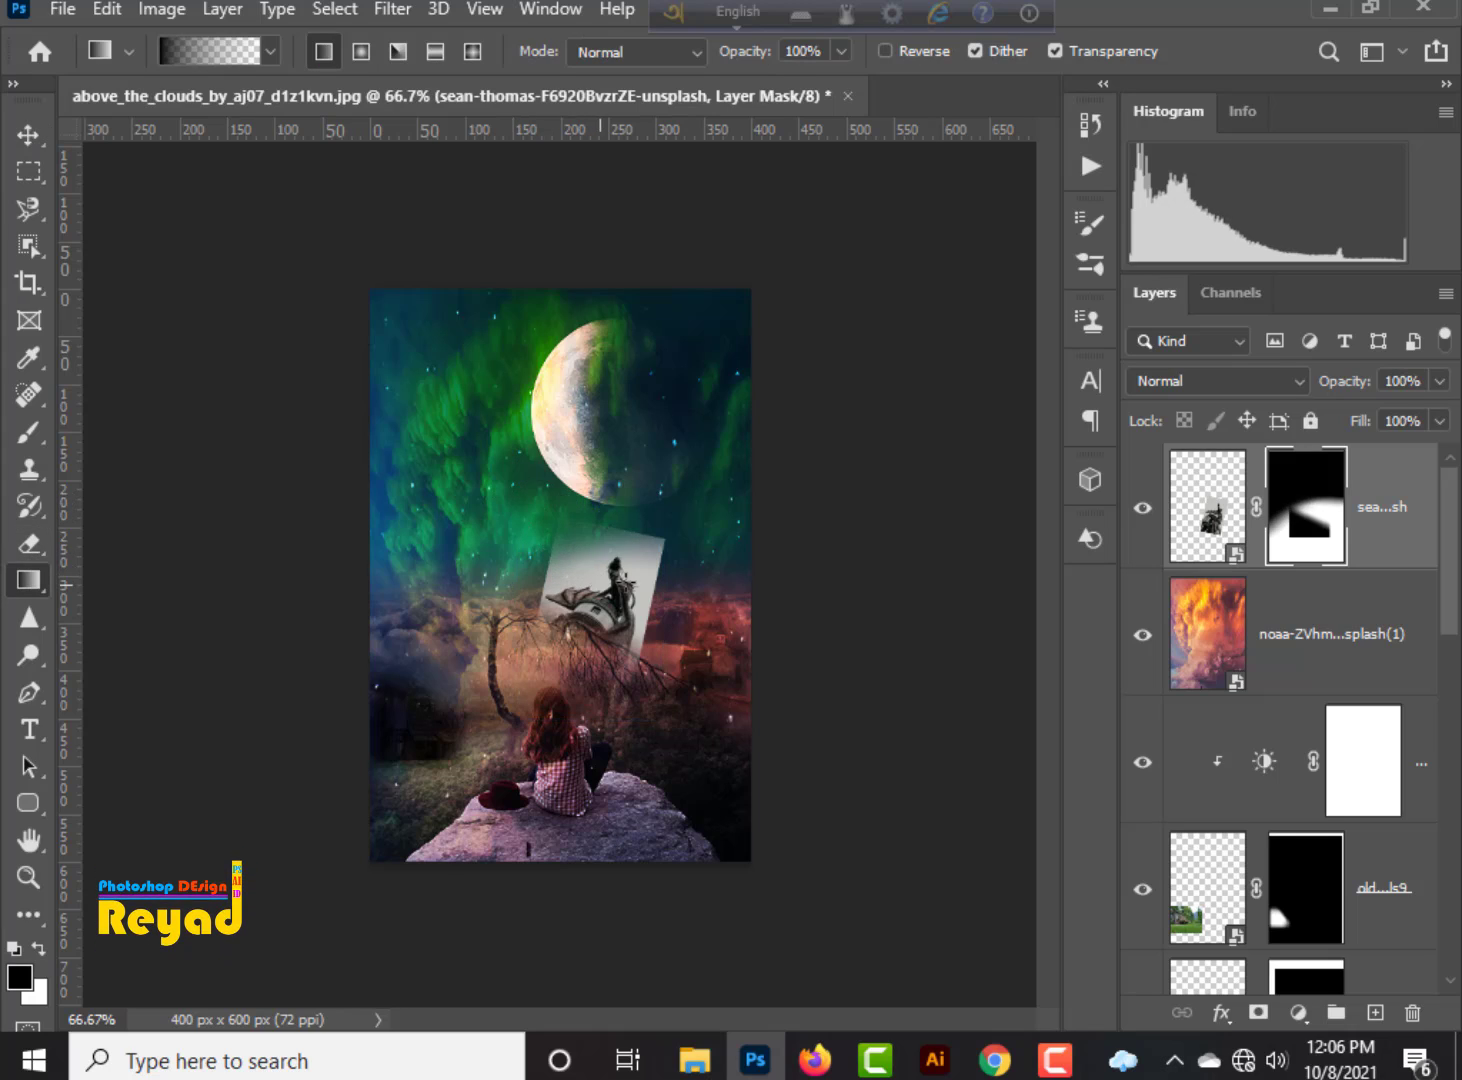
drag(714, 527, 671, 560)
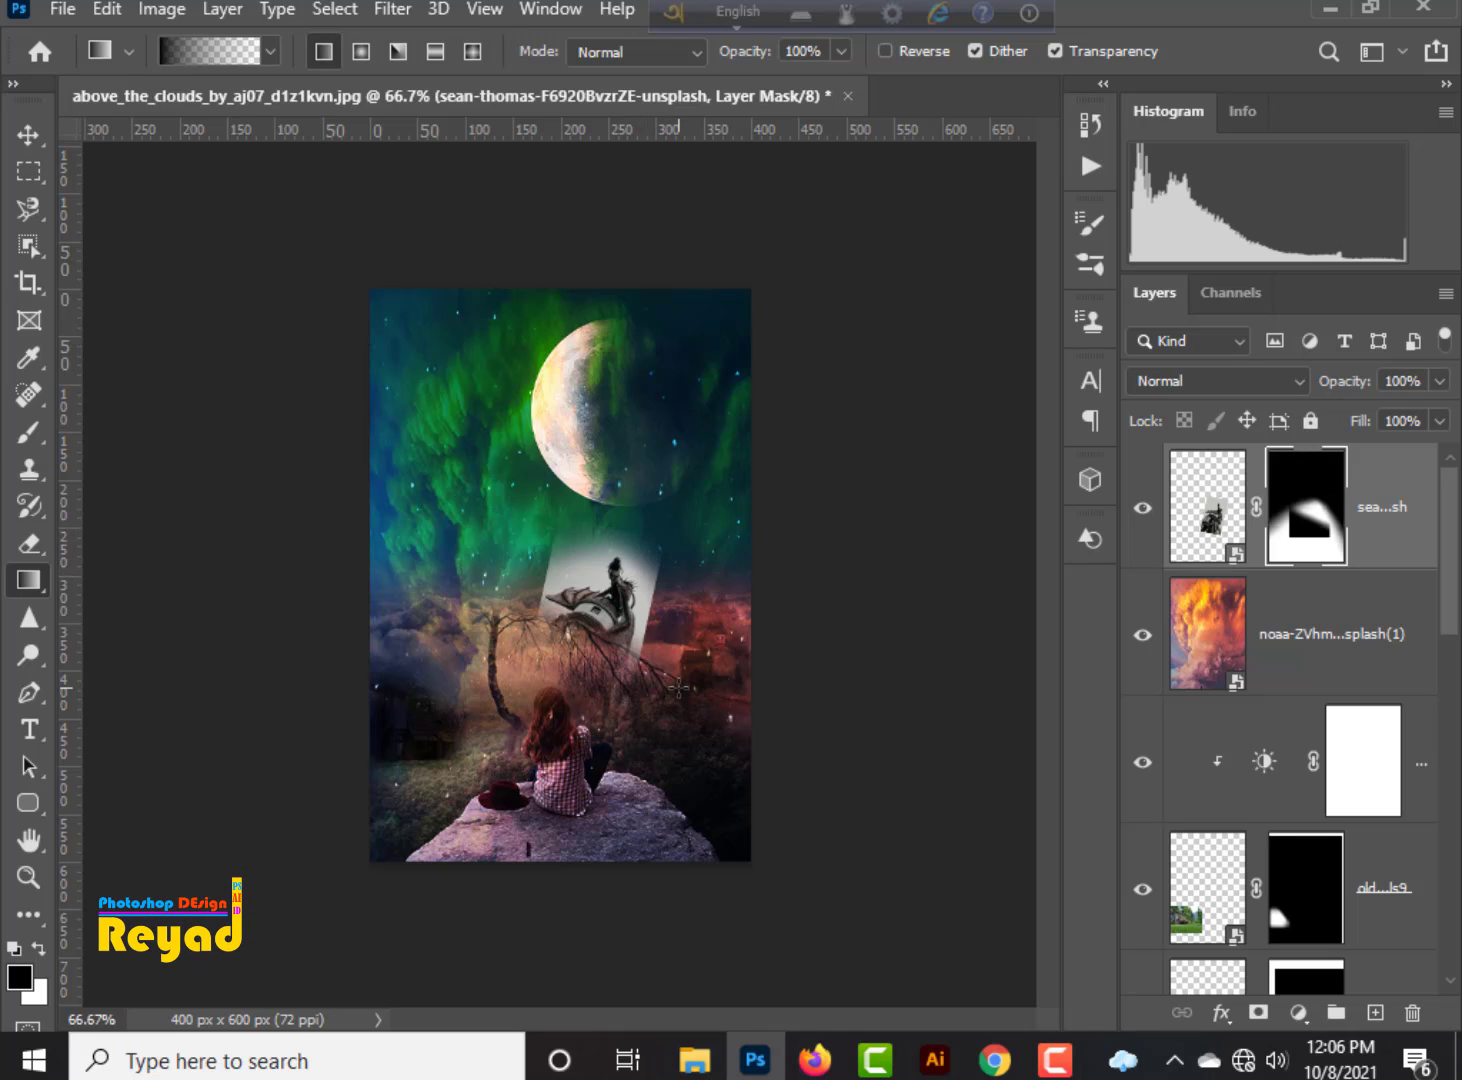
drag(648, 626, 648, 626)
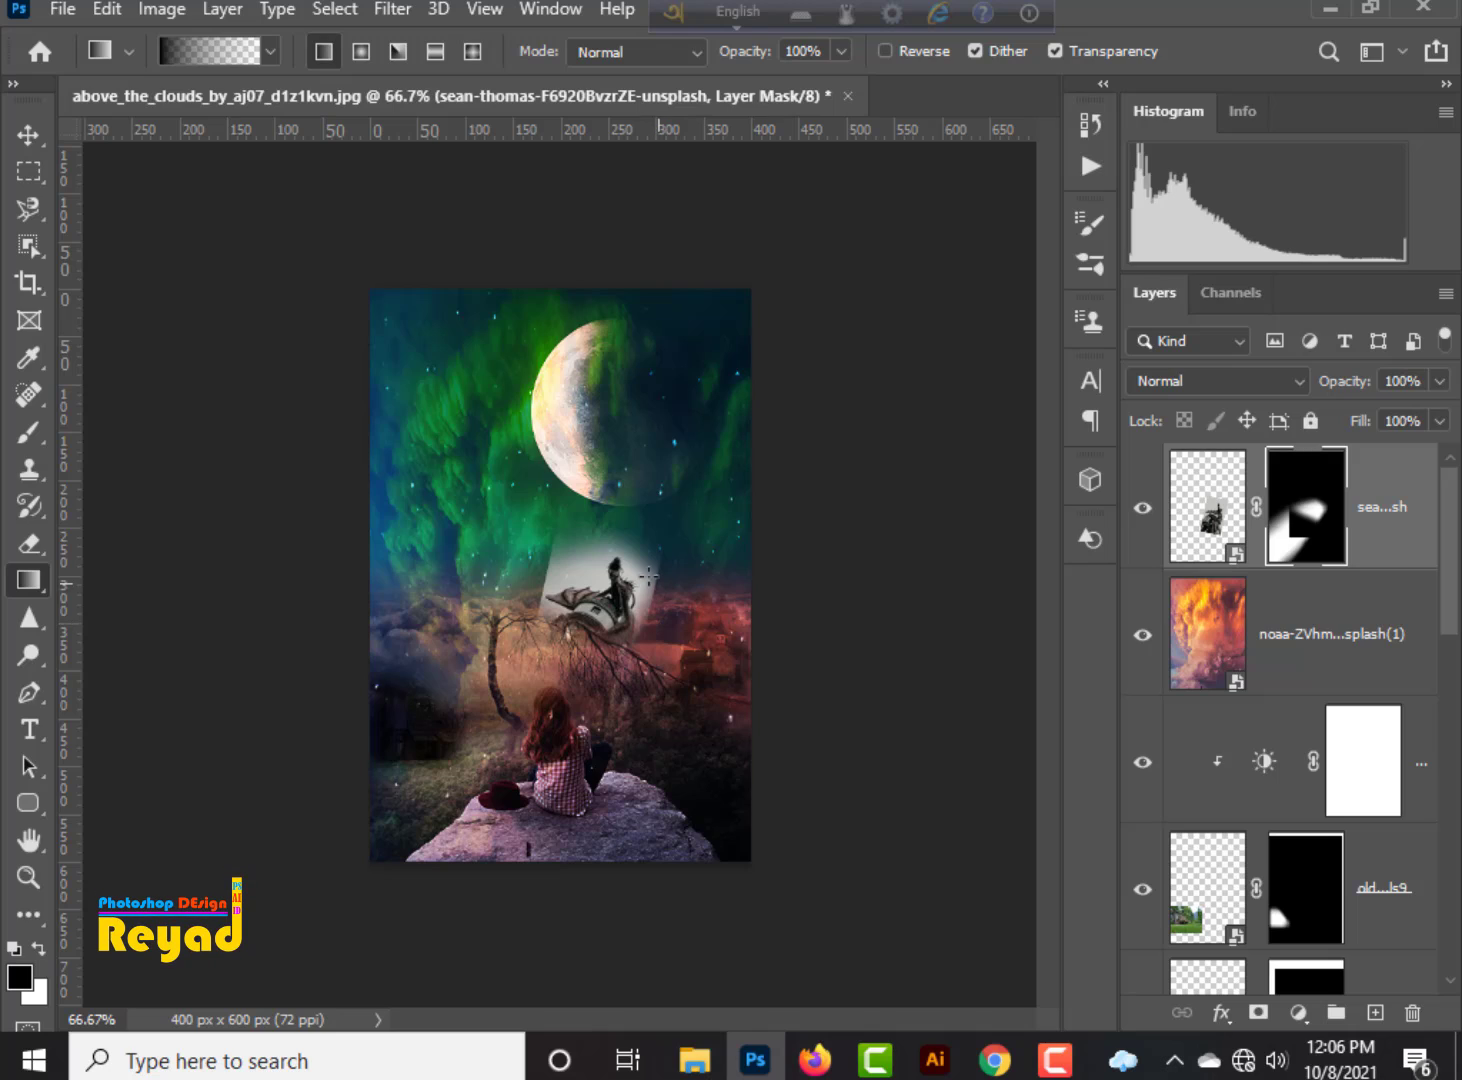
drag(540, 545, 545, 550)
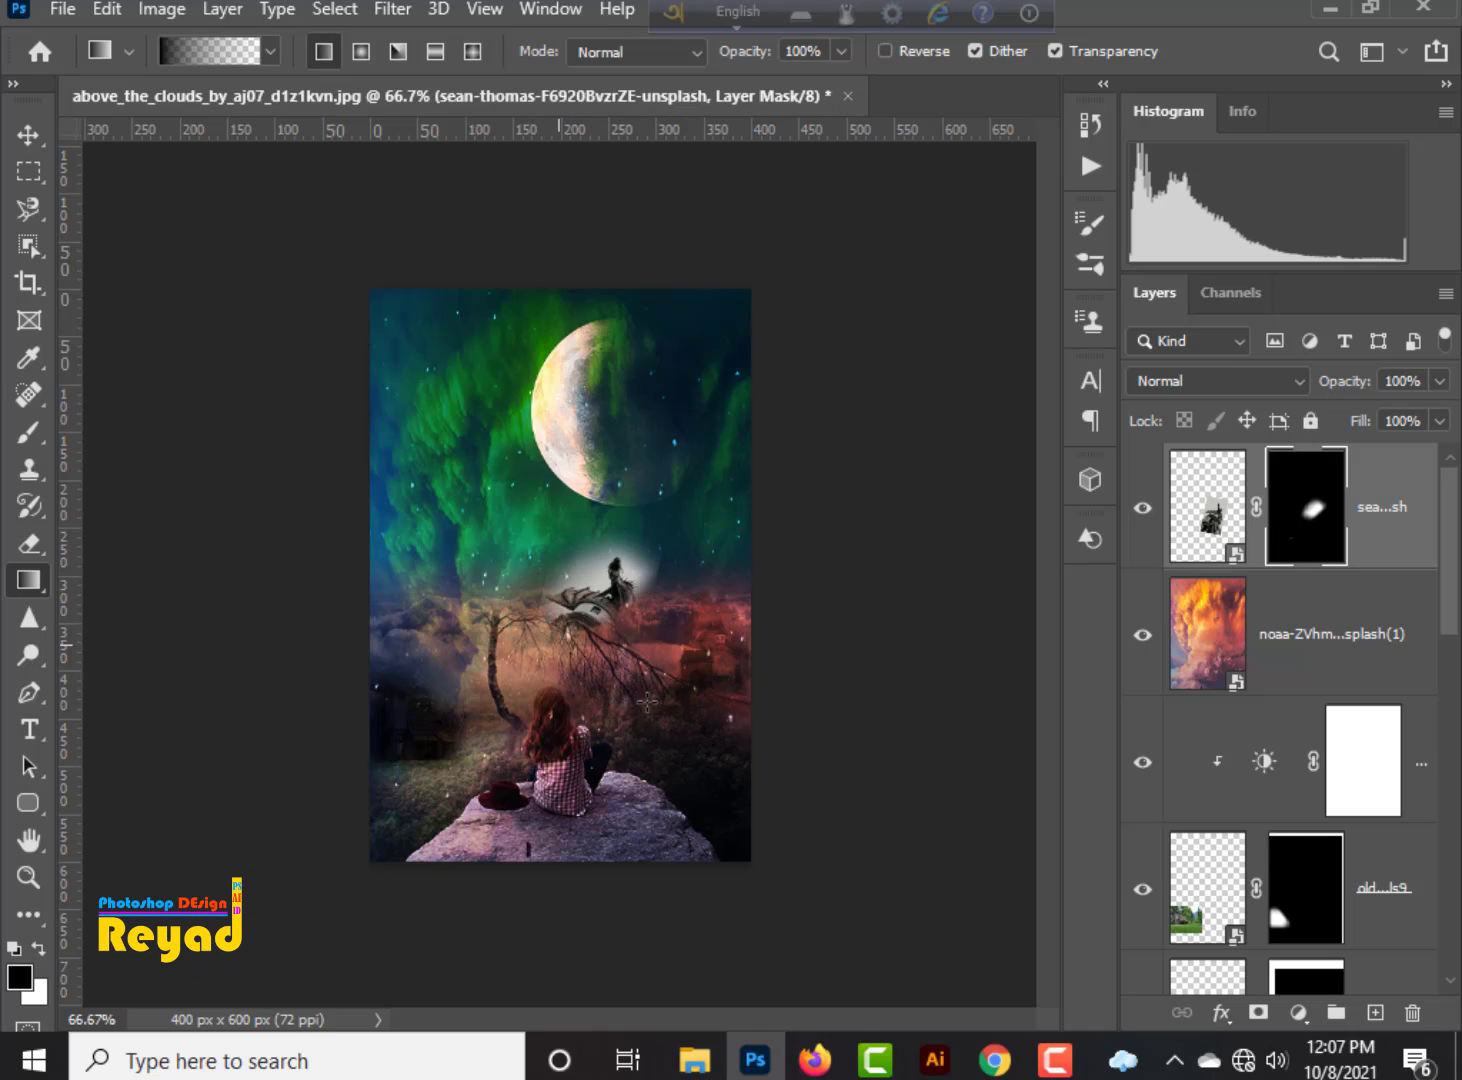
Set the dragon layer's blend mode to Overlay, enlarge it to 114.61% and place it on top of the tree.
click(1200, 381)
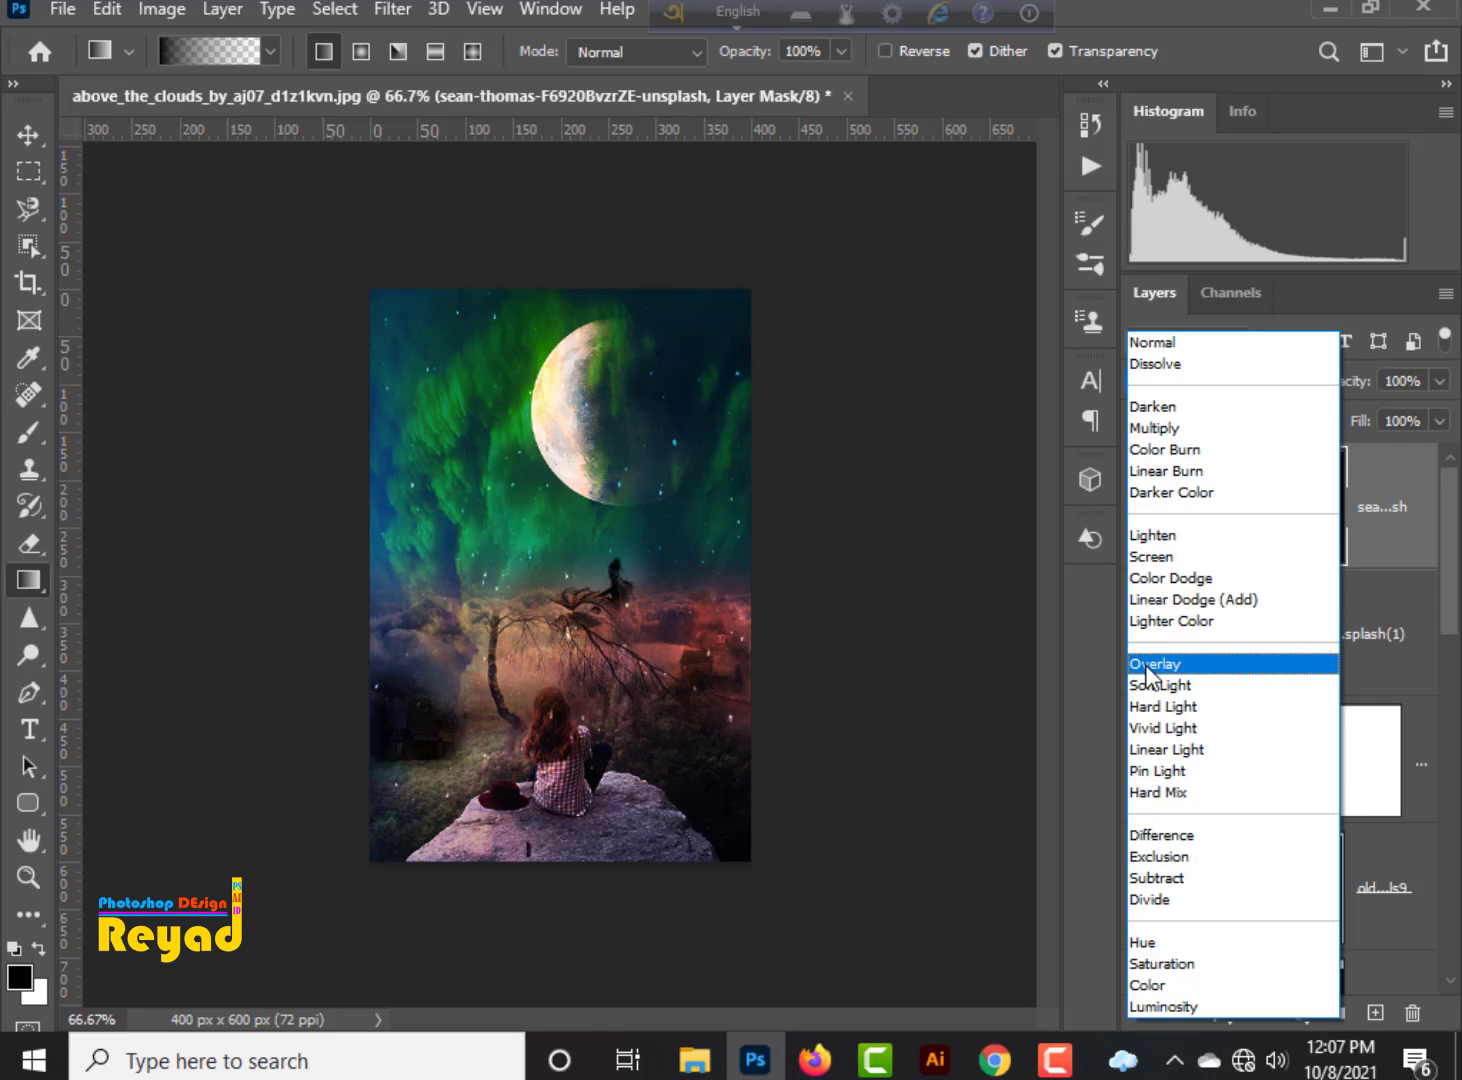
click(1150, 664)
click(28, 135)
drag(591, 516, 591, 480)
drag(600, 611, 544, 589)
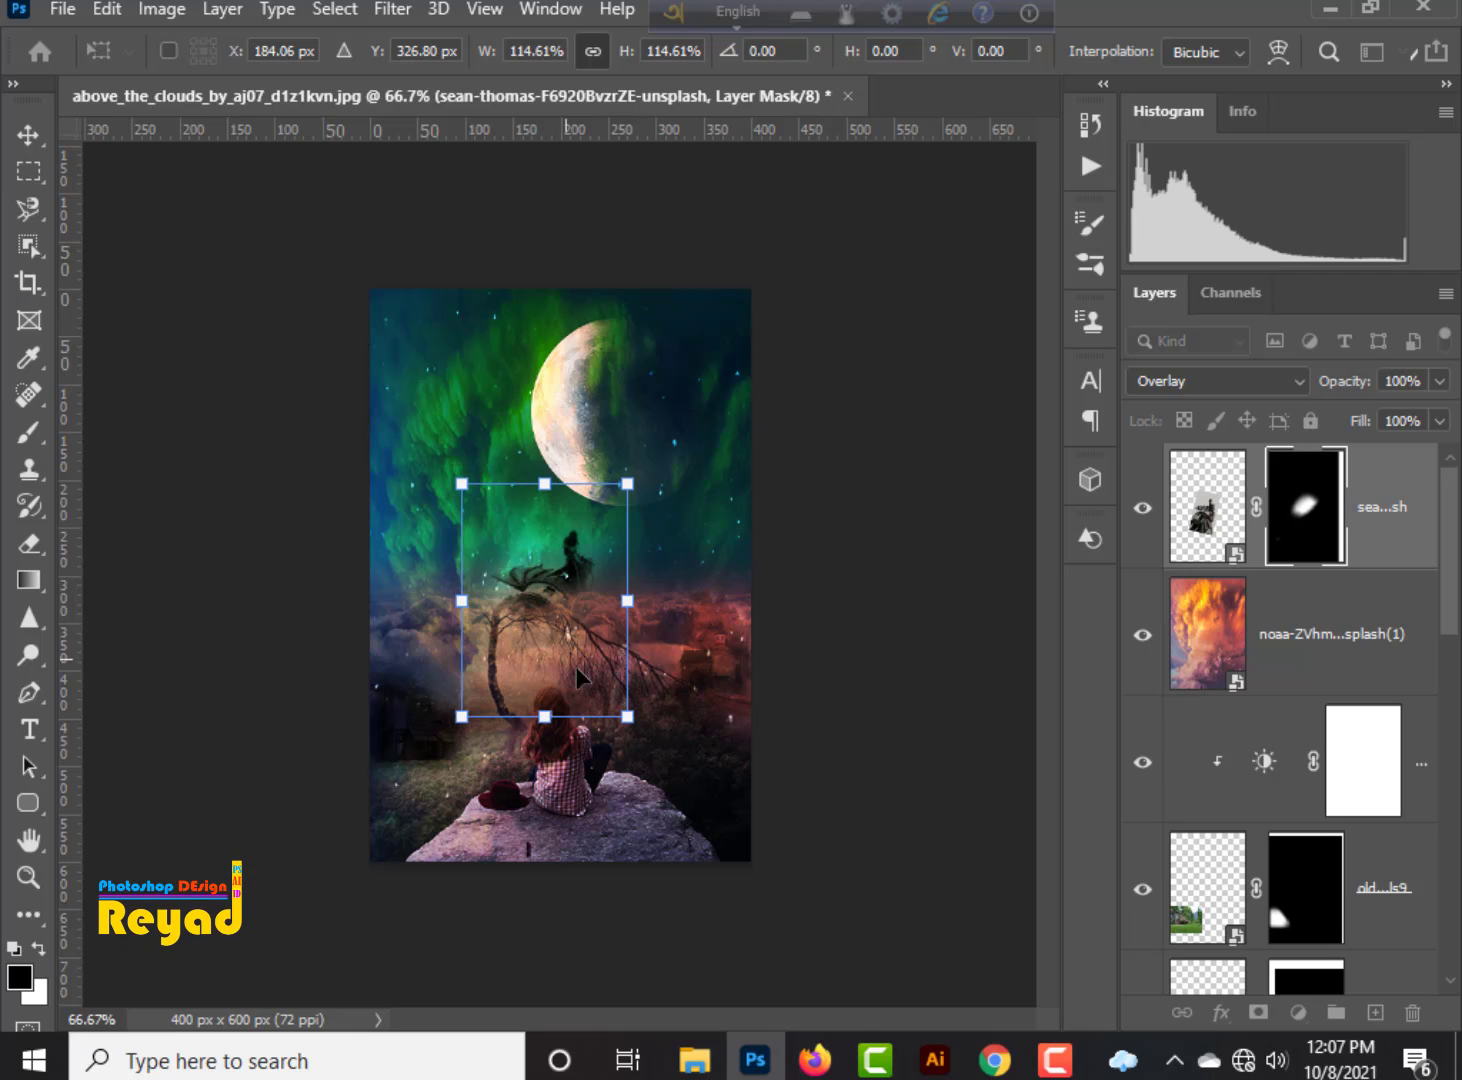
click(825, 701)
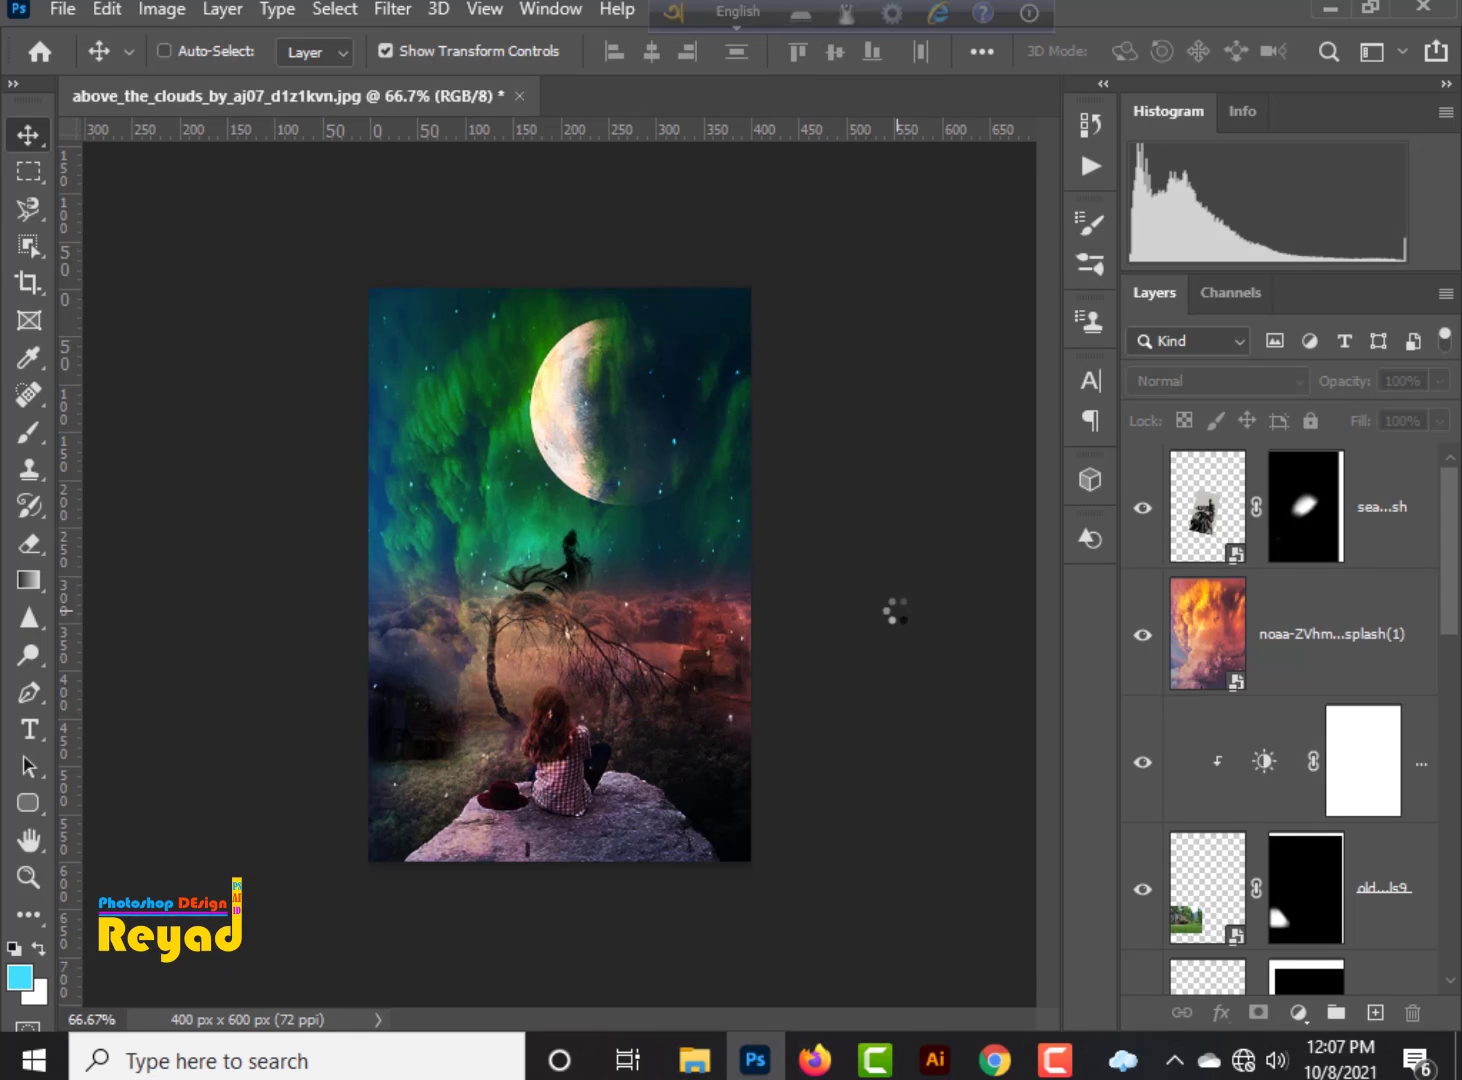
Move the dragon from the treetop to the horizon beneath the dark side of the moon.
key(ctrl+plus)
key(ctrl+plus)
key(ctrl+plus)
key(ctrl+minus)
key(ctrl+minus)
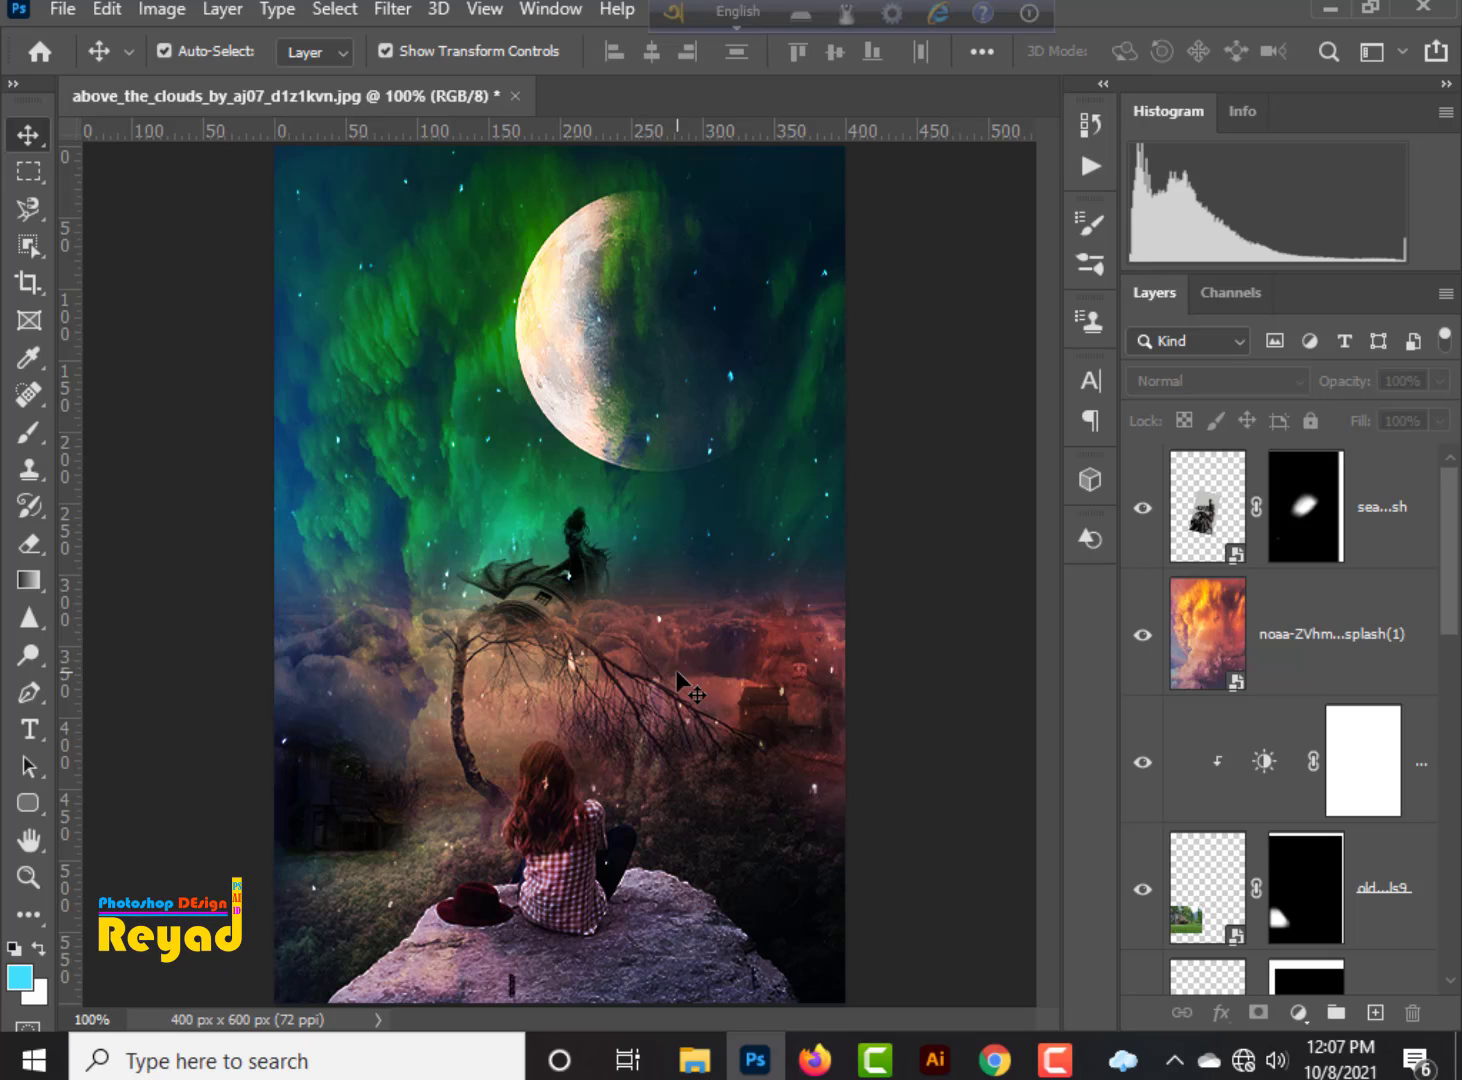
drag(530, 620, 677, 637)
click(907, 652)
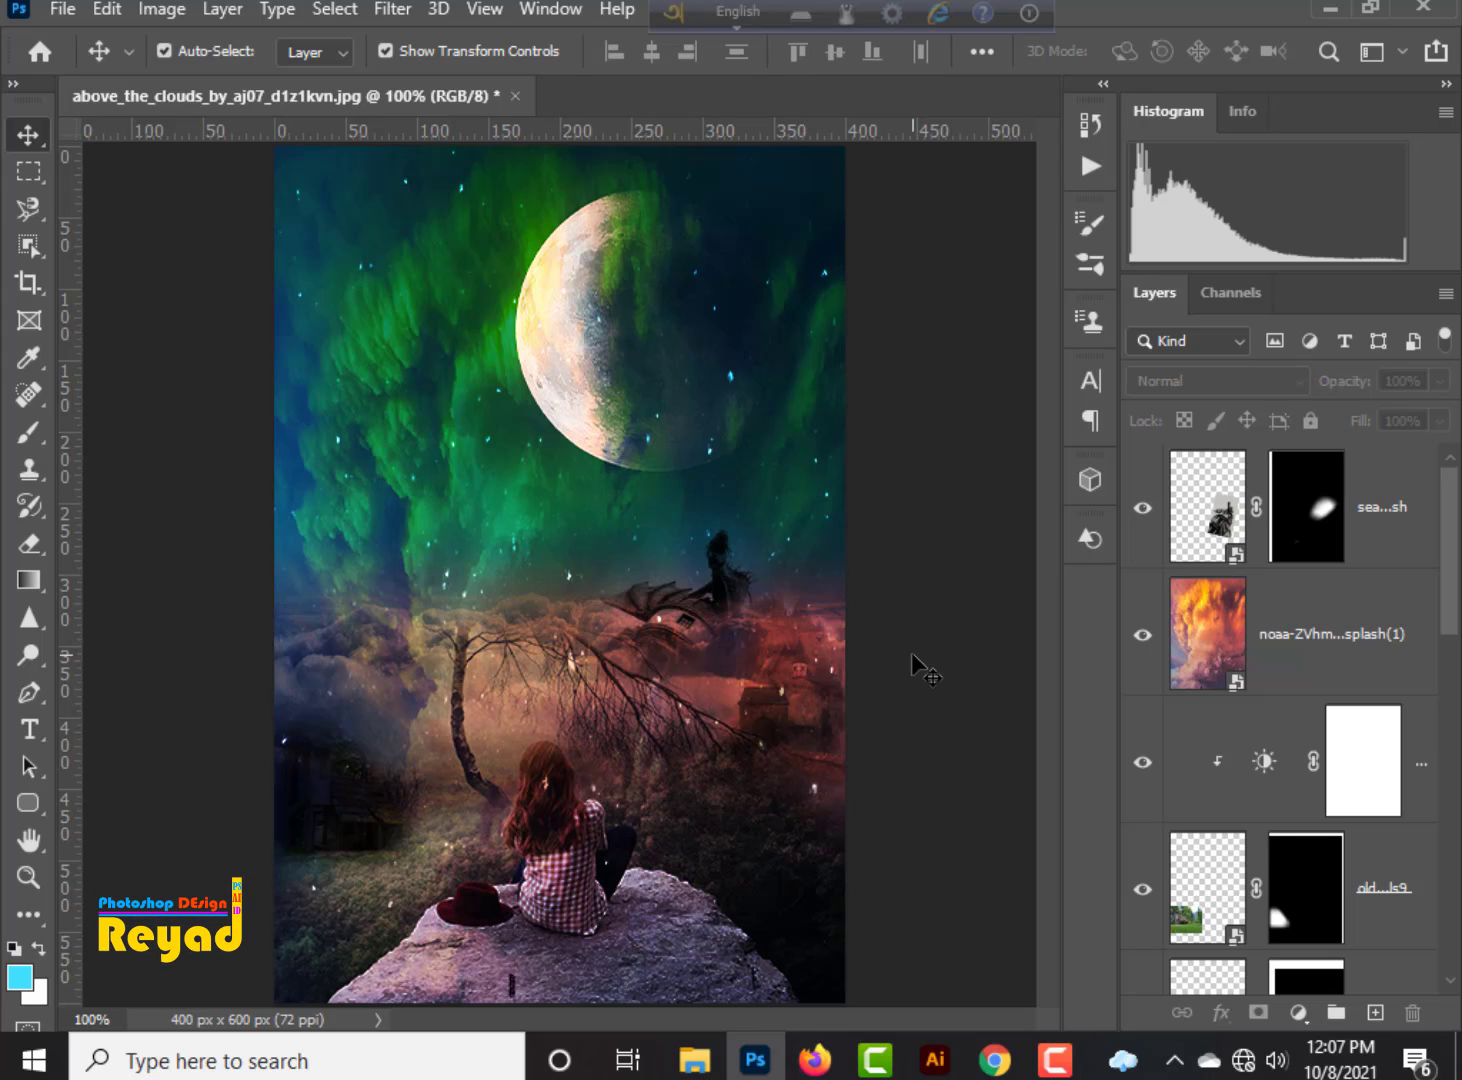
Flip the dragon layer horizontally and shift it slightly towards the right edge of the picture.
click(139, 12)
click(103, 20)
click(103, 22)
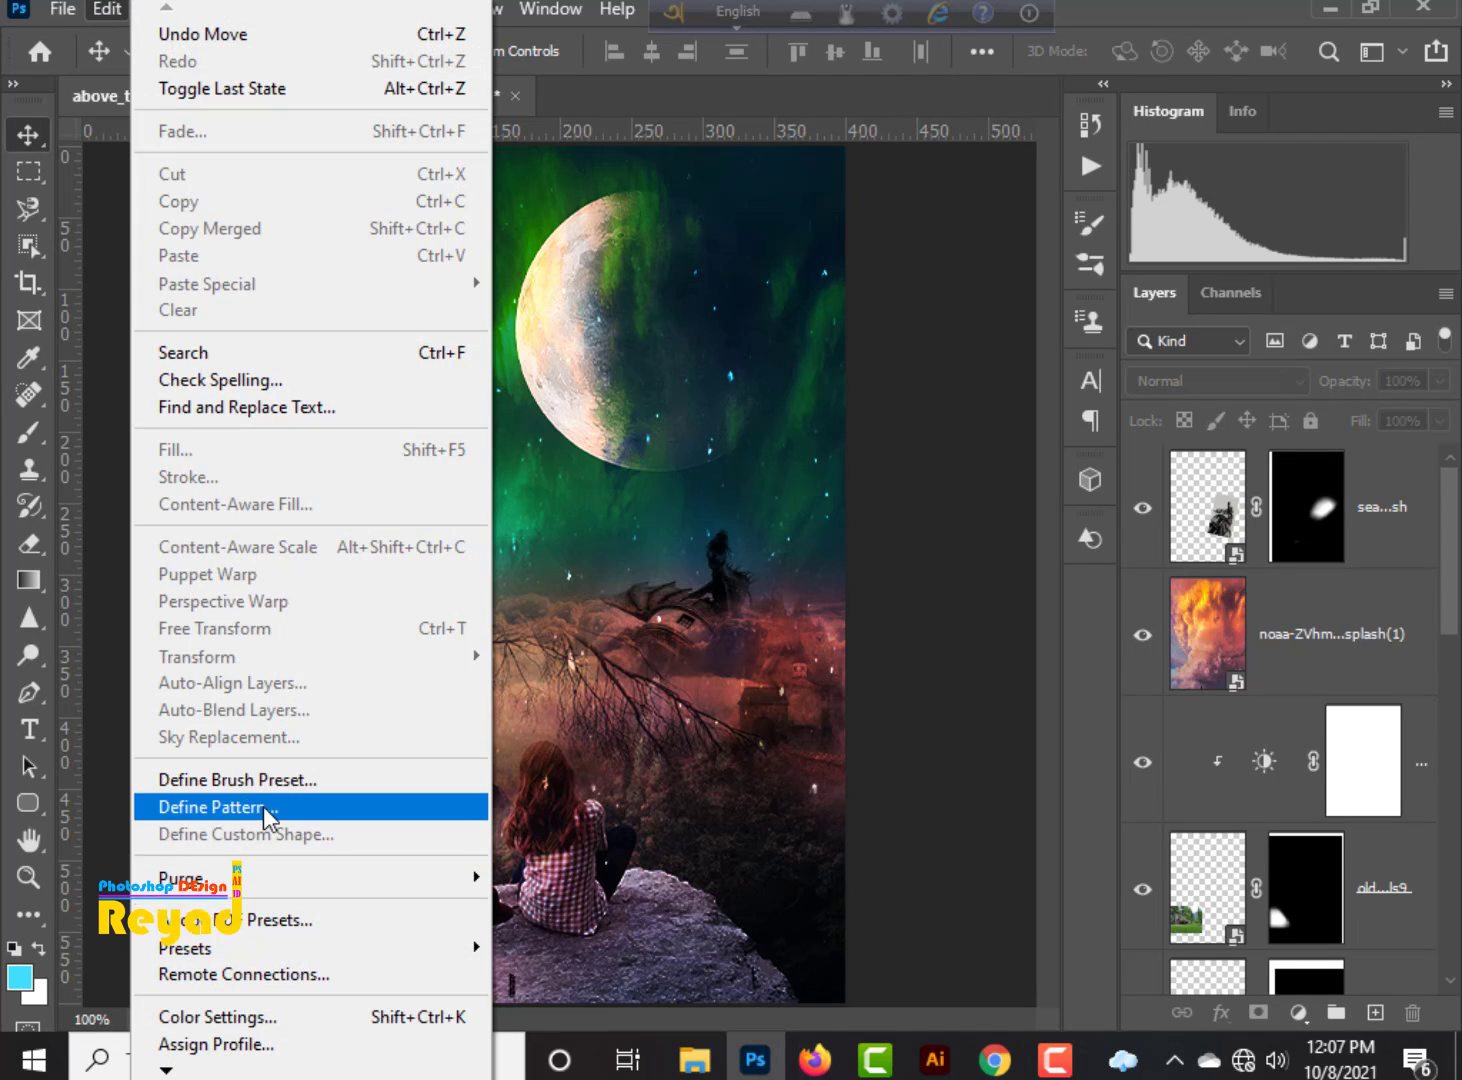
click(1377, 549)
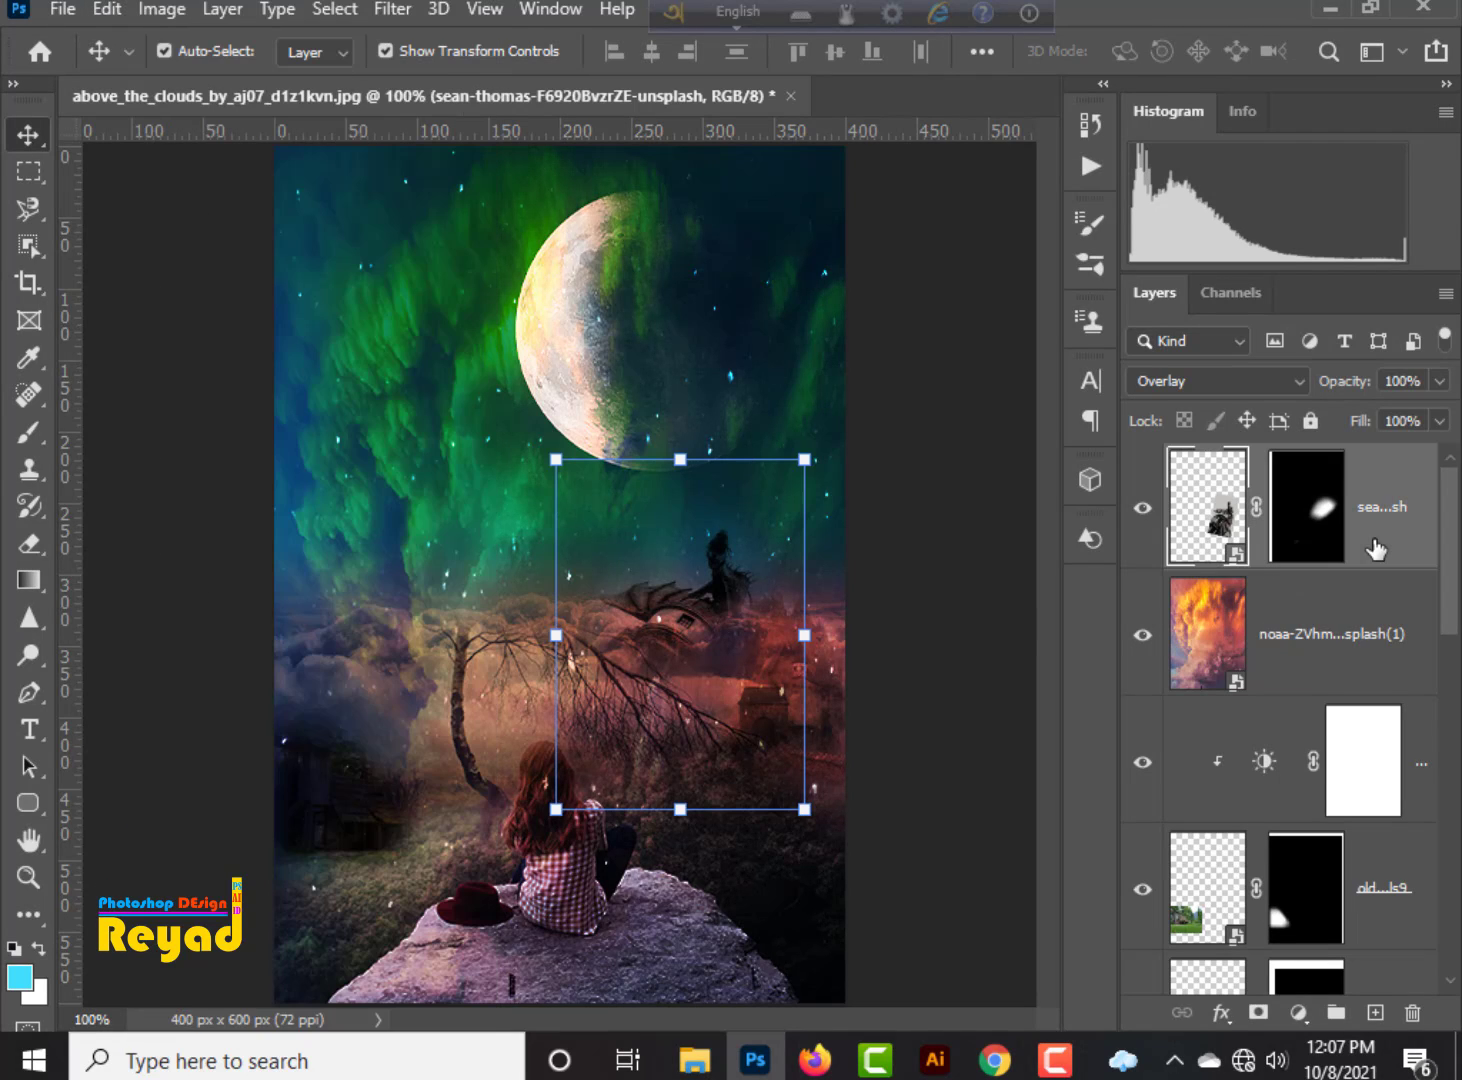
click(104, 12)
mouse_move(300, 656)
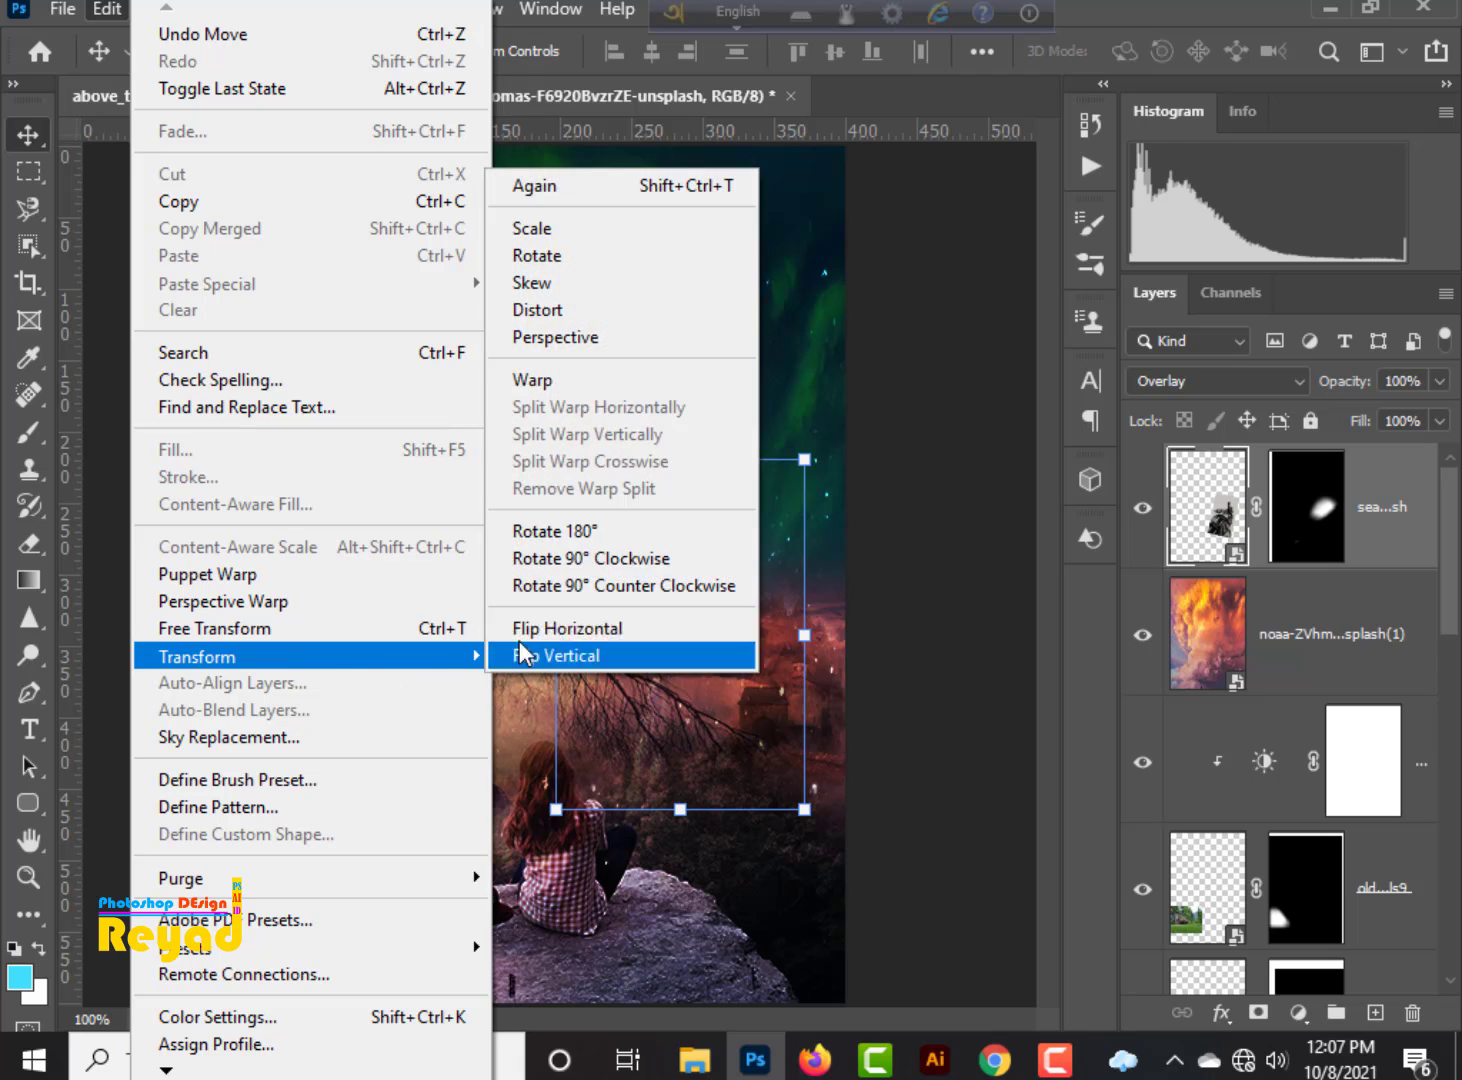
click(519, 654)
drag(600, 643, 640, 641)
click(888, 632)
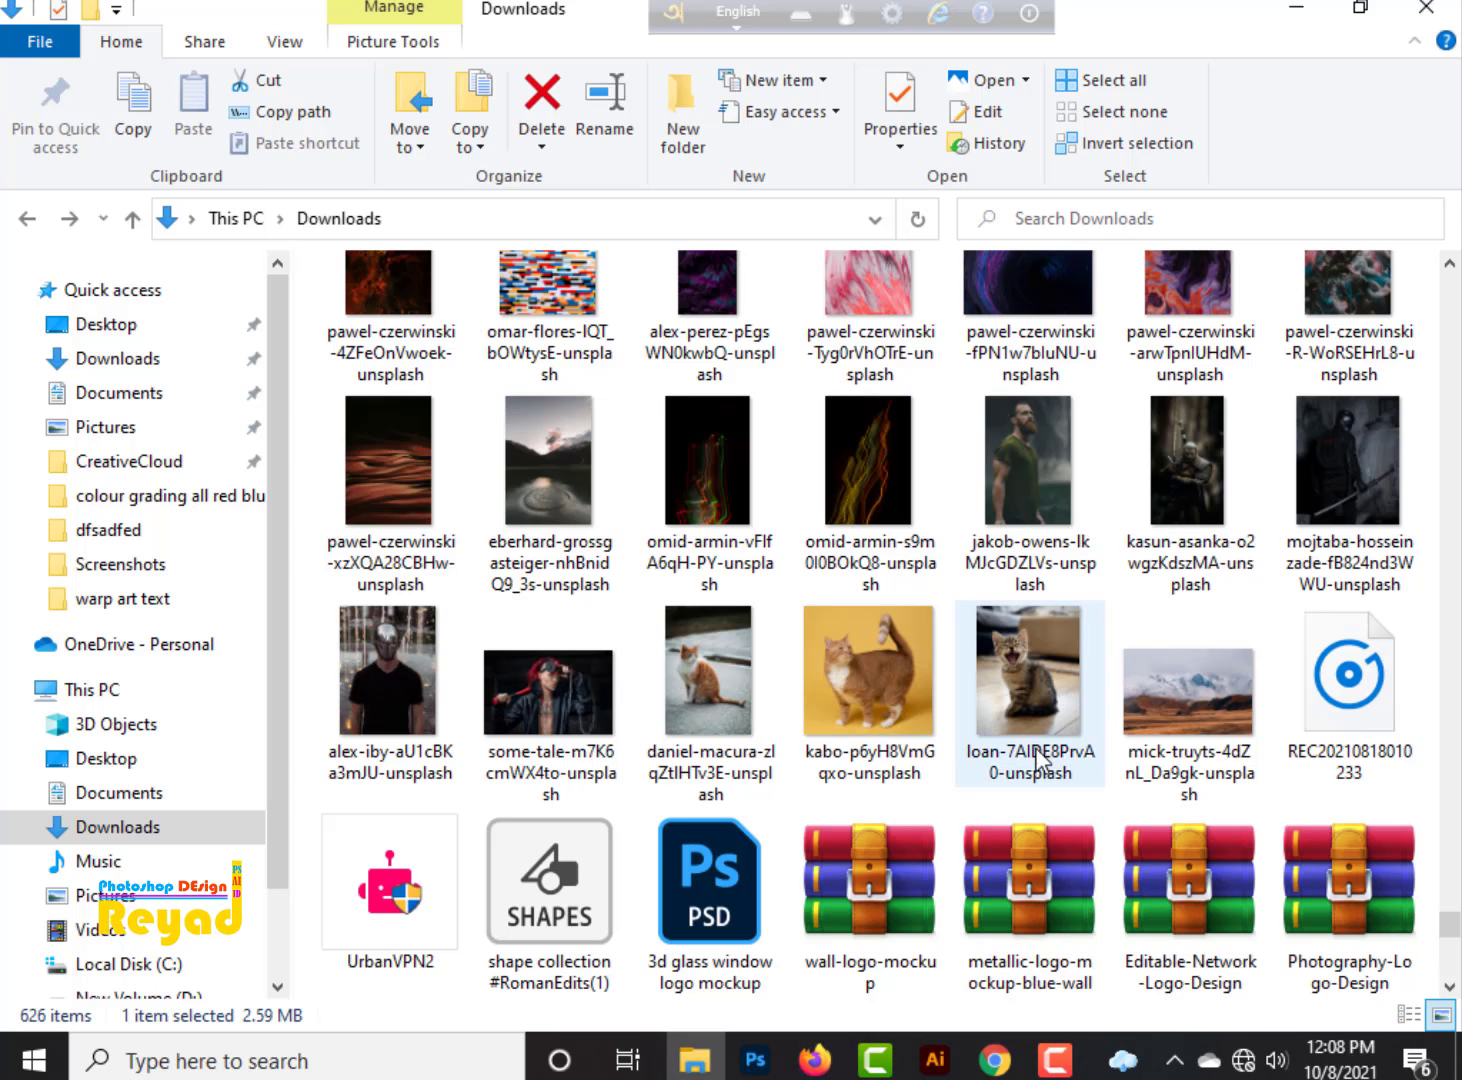
Place the kitten photo loan-7AIDE8PrvA0-unsplash from Downloads as the top layer and add a layer mask to it.
drag(1040, 760, 650, 771)
key(Return)
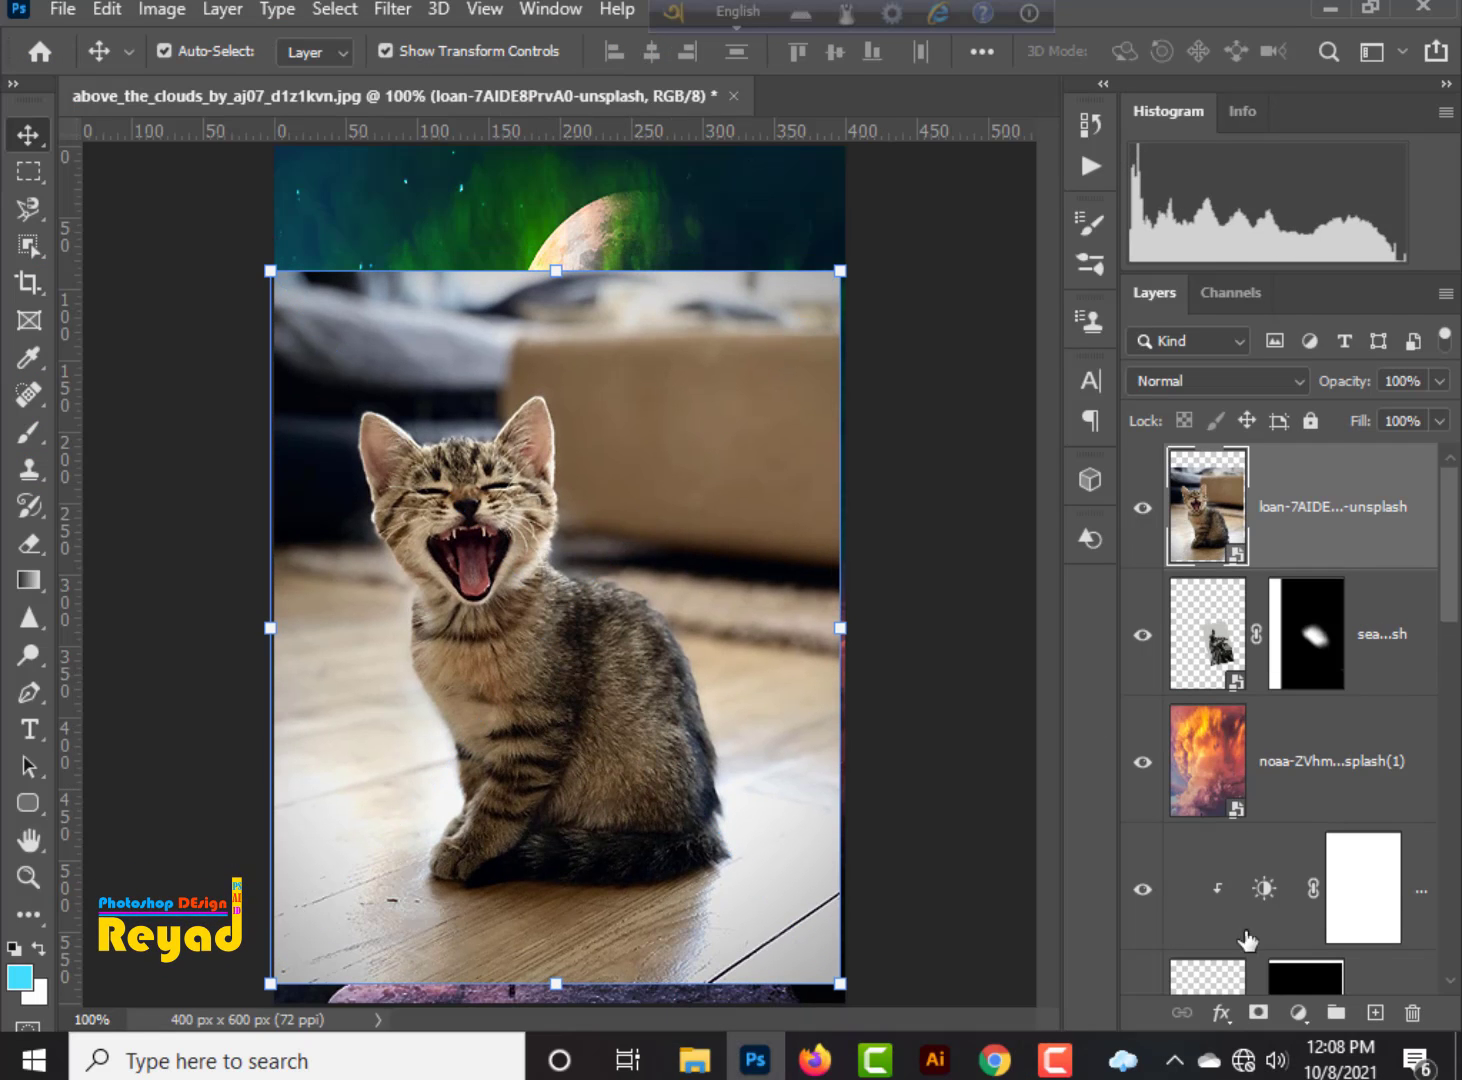
click(1258, 1012)
Fade the background around the kitten on its layer mask with black-to-transparent gradients drawn inward from all sides.
key(g)
drag(179, 630, 480, 672)
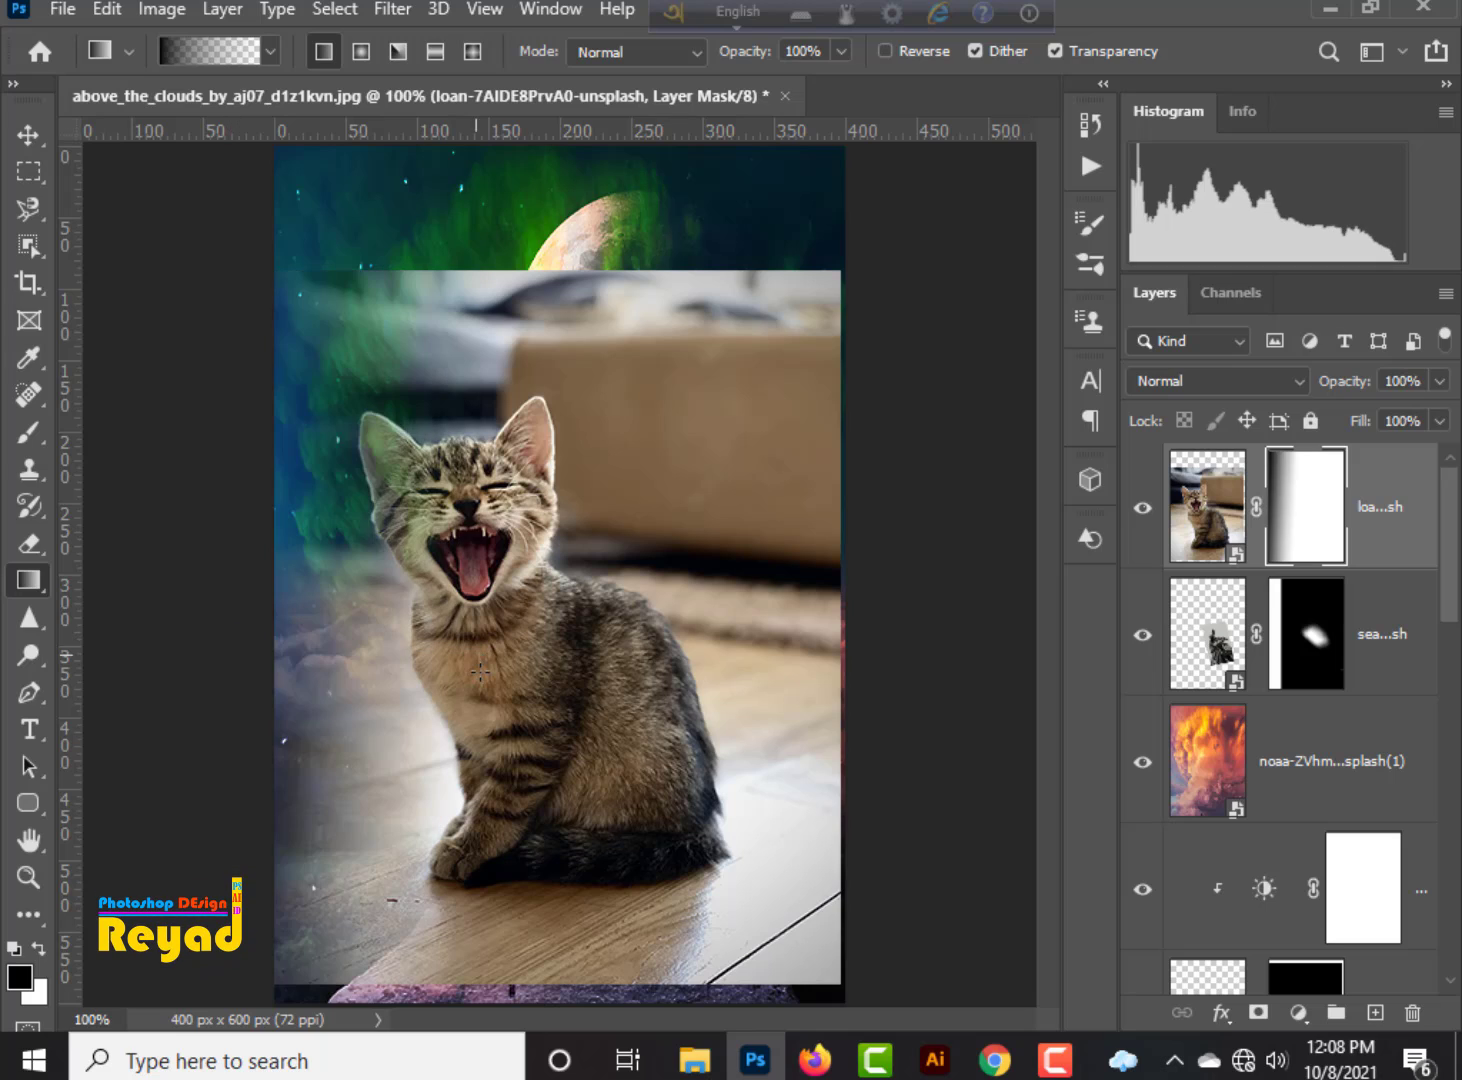
drag(875, 603, 711, 618)
drag(596, 398, 598, 415)
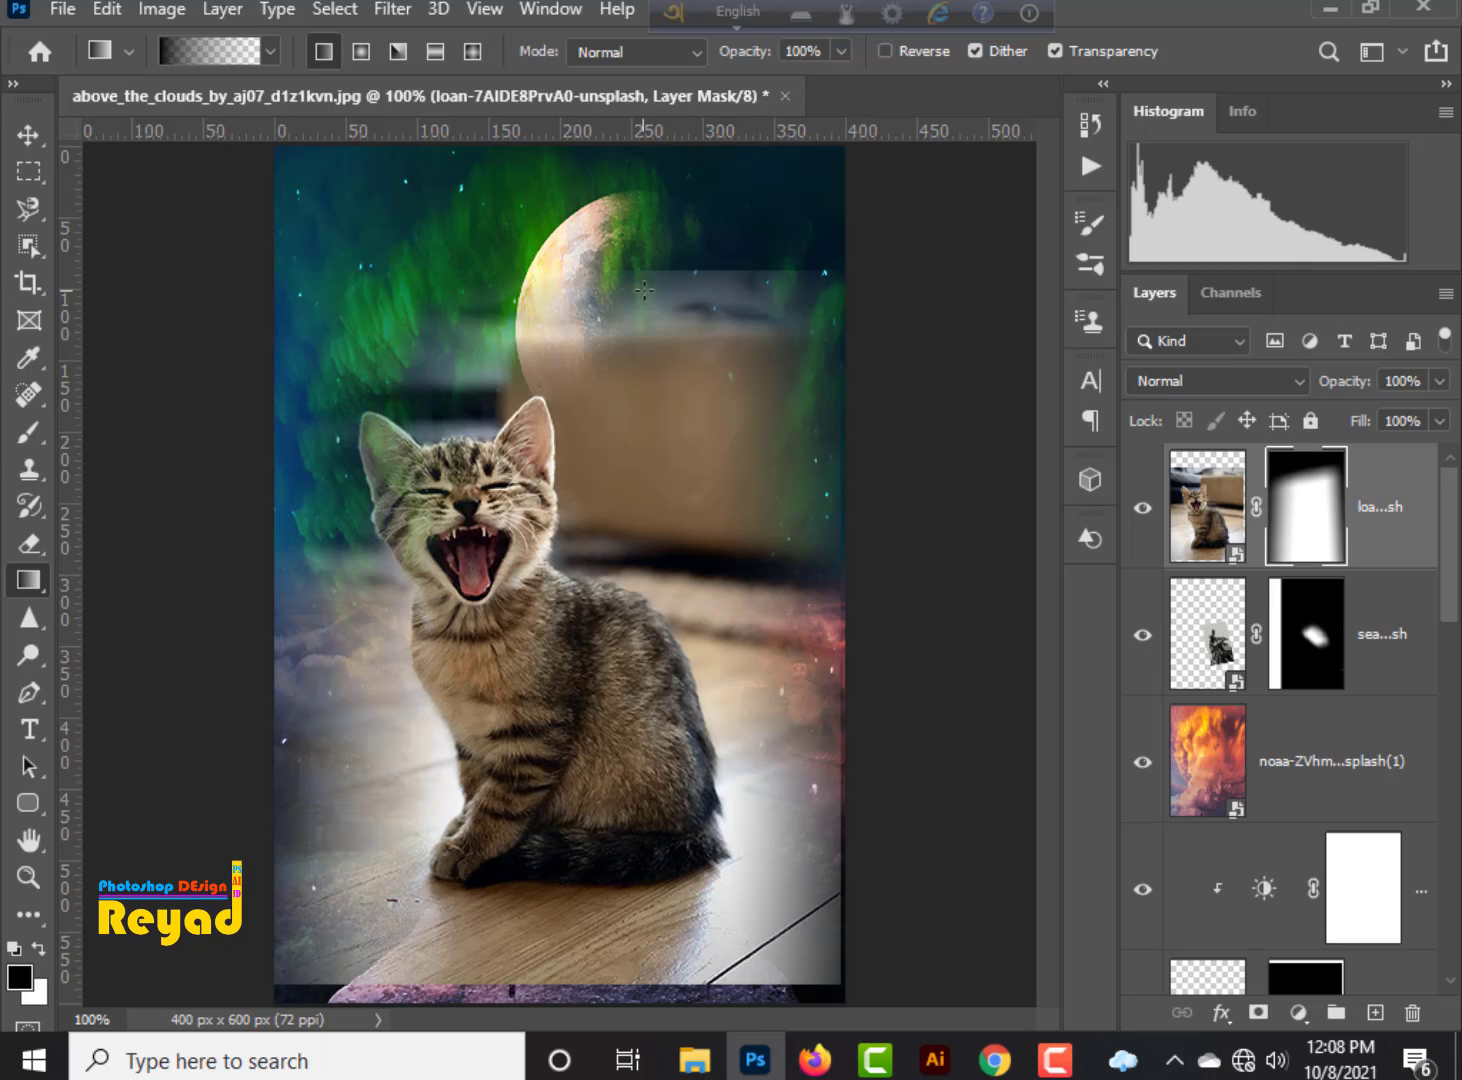
drag(588, 998, 591, 858)
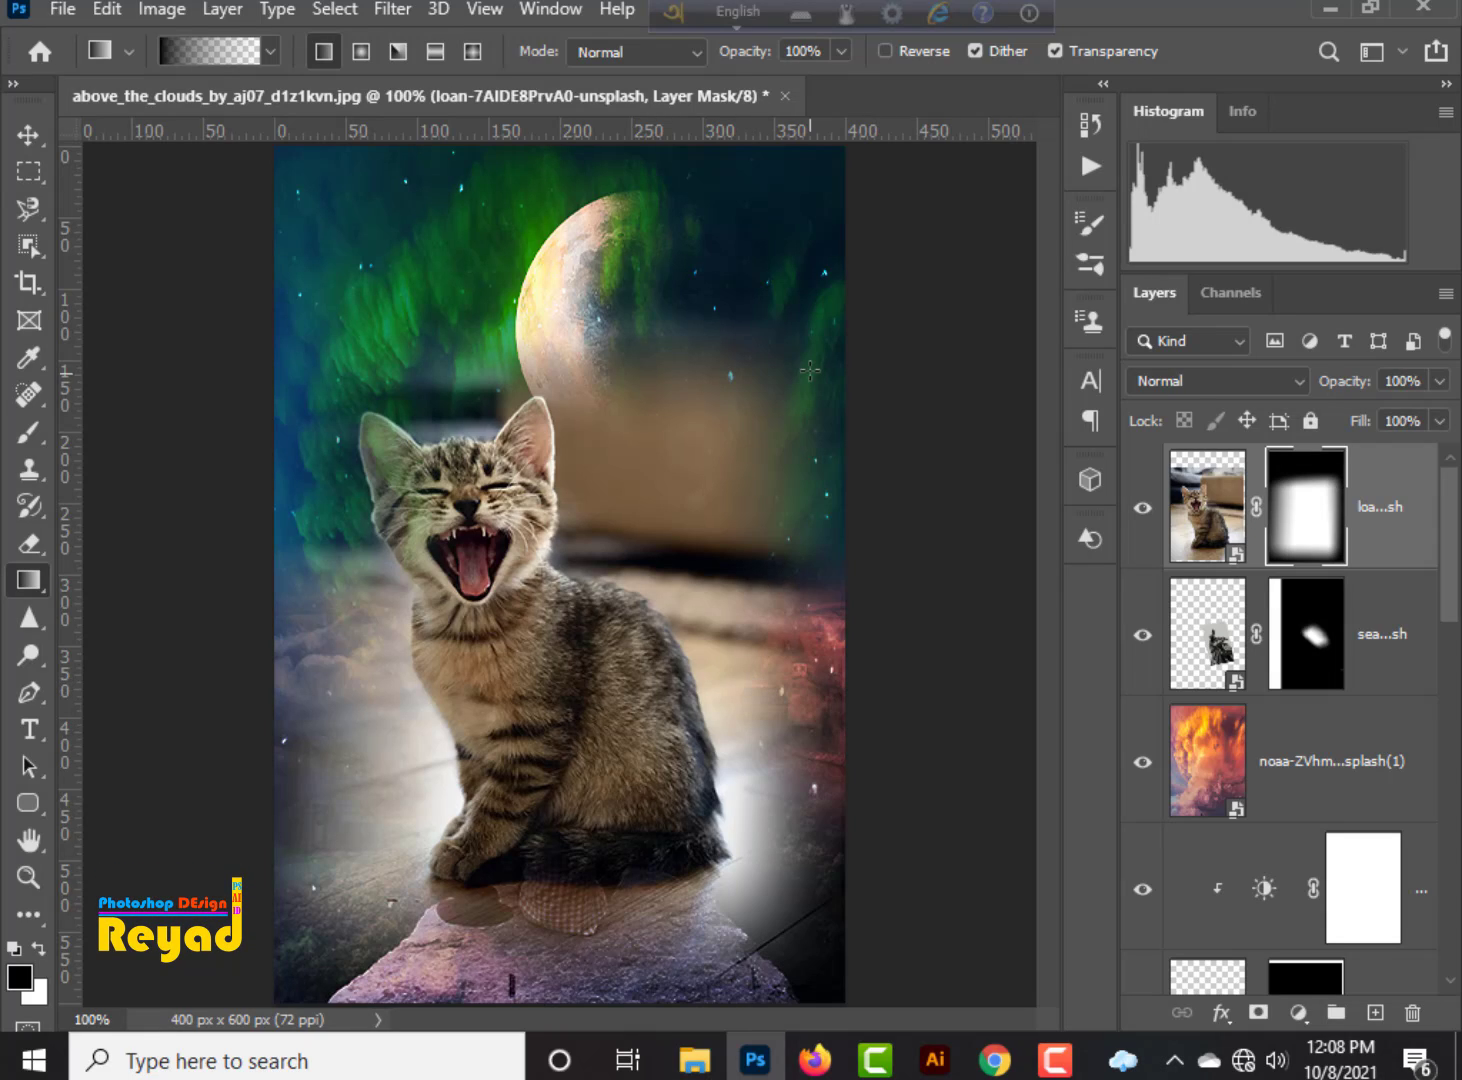
drag(668, 548, 668, 548)
drag(893, 379, 645, 607)
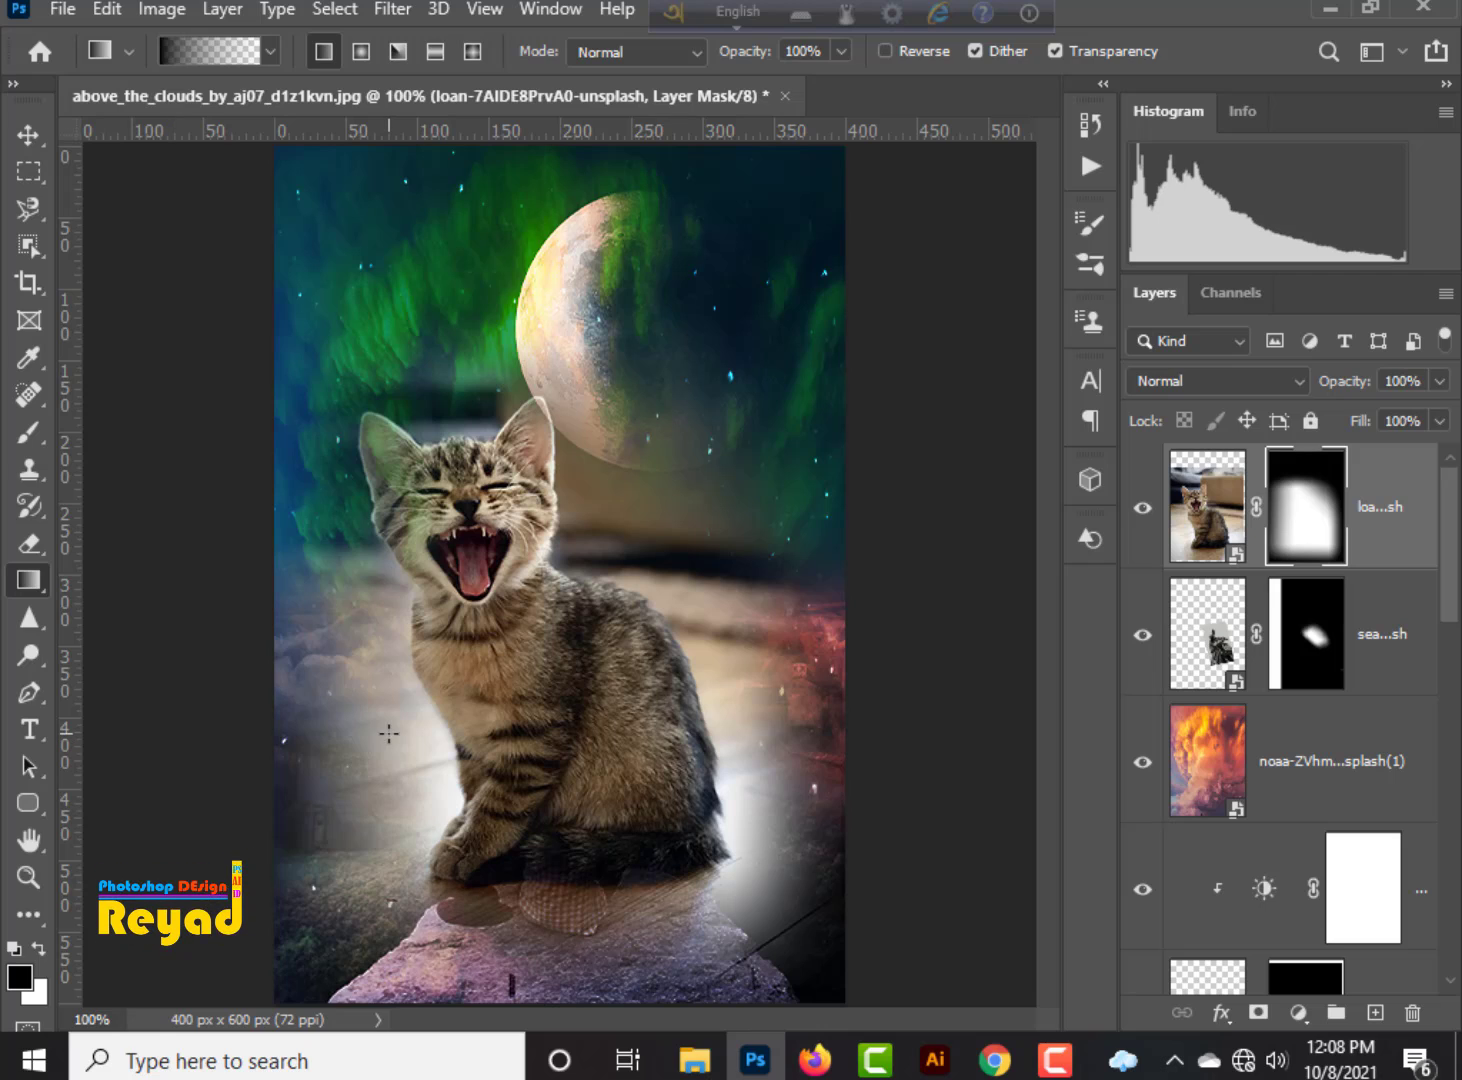
drag(397, 728, 386, 716)
Scale the kitten layer to 69.40%, raise it above the girl and set its blend mode to Overlay.
click(28, 134)
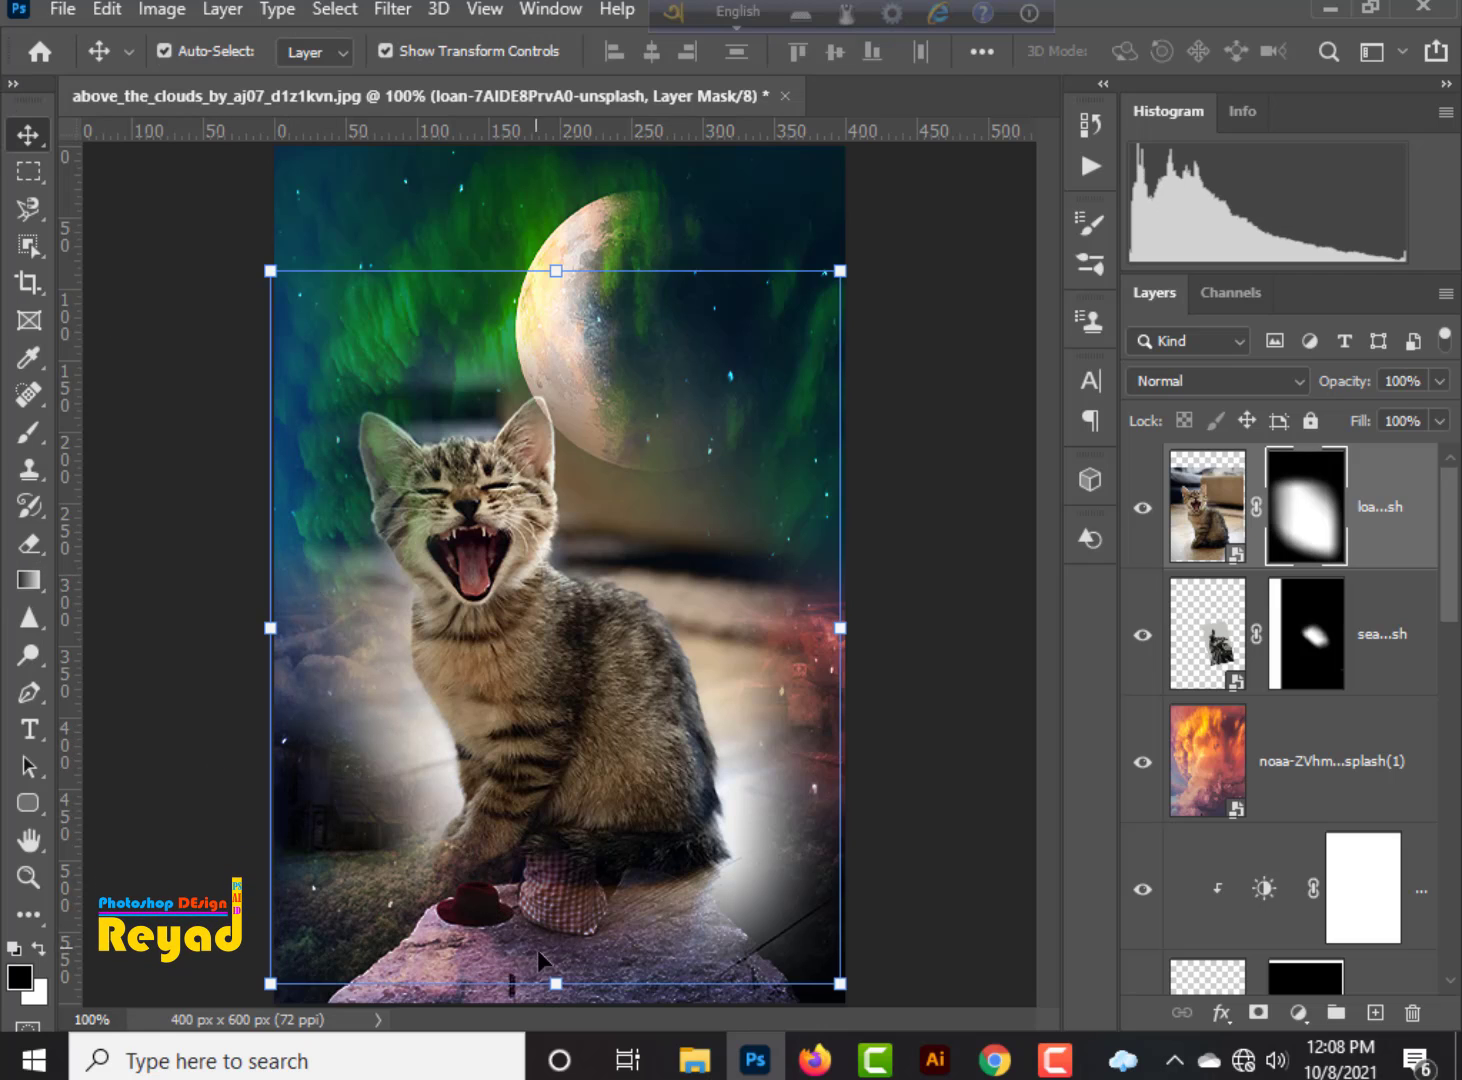
drag(556, 983, 556, 763)
drag(556, 618, 566, 650)
click(1213, 381)
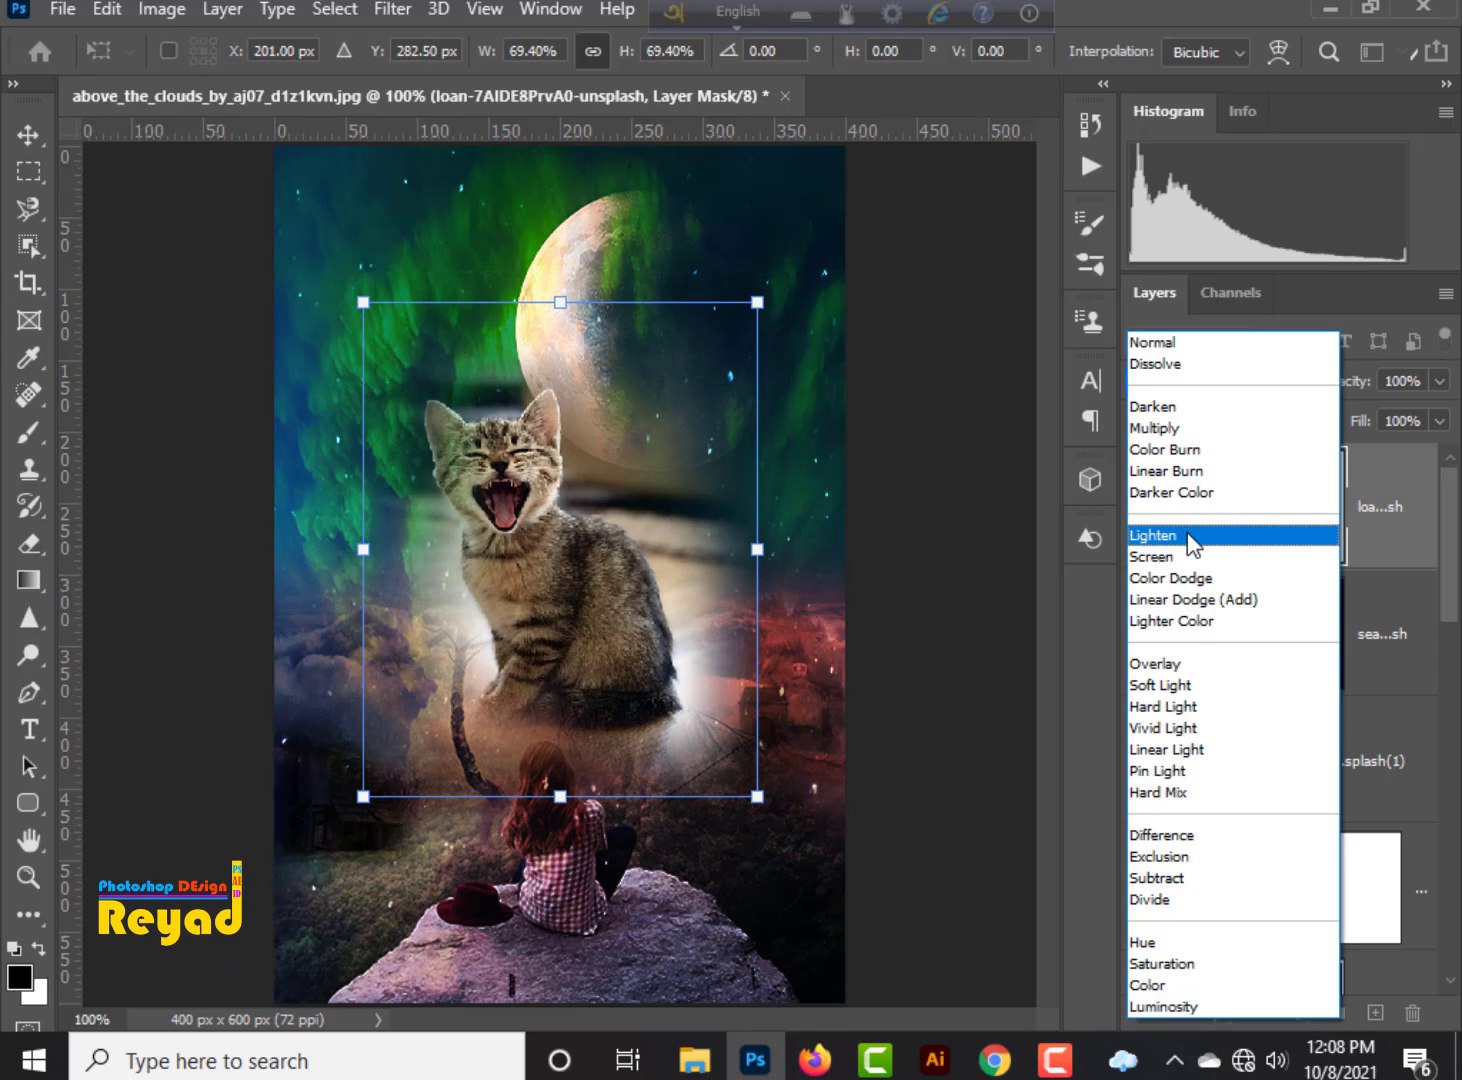
click(1182, 663)
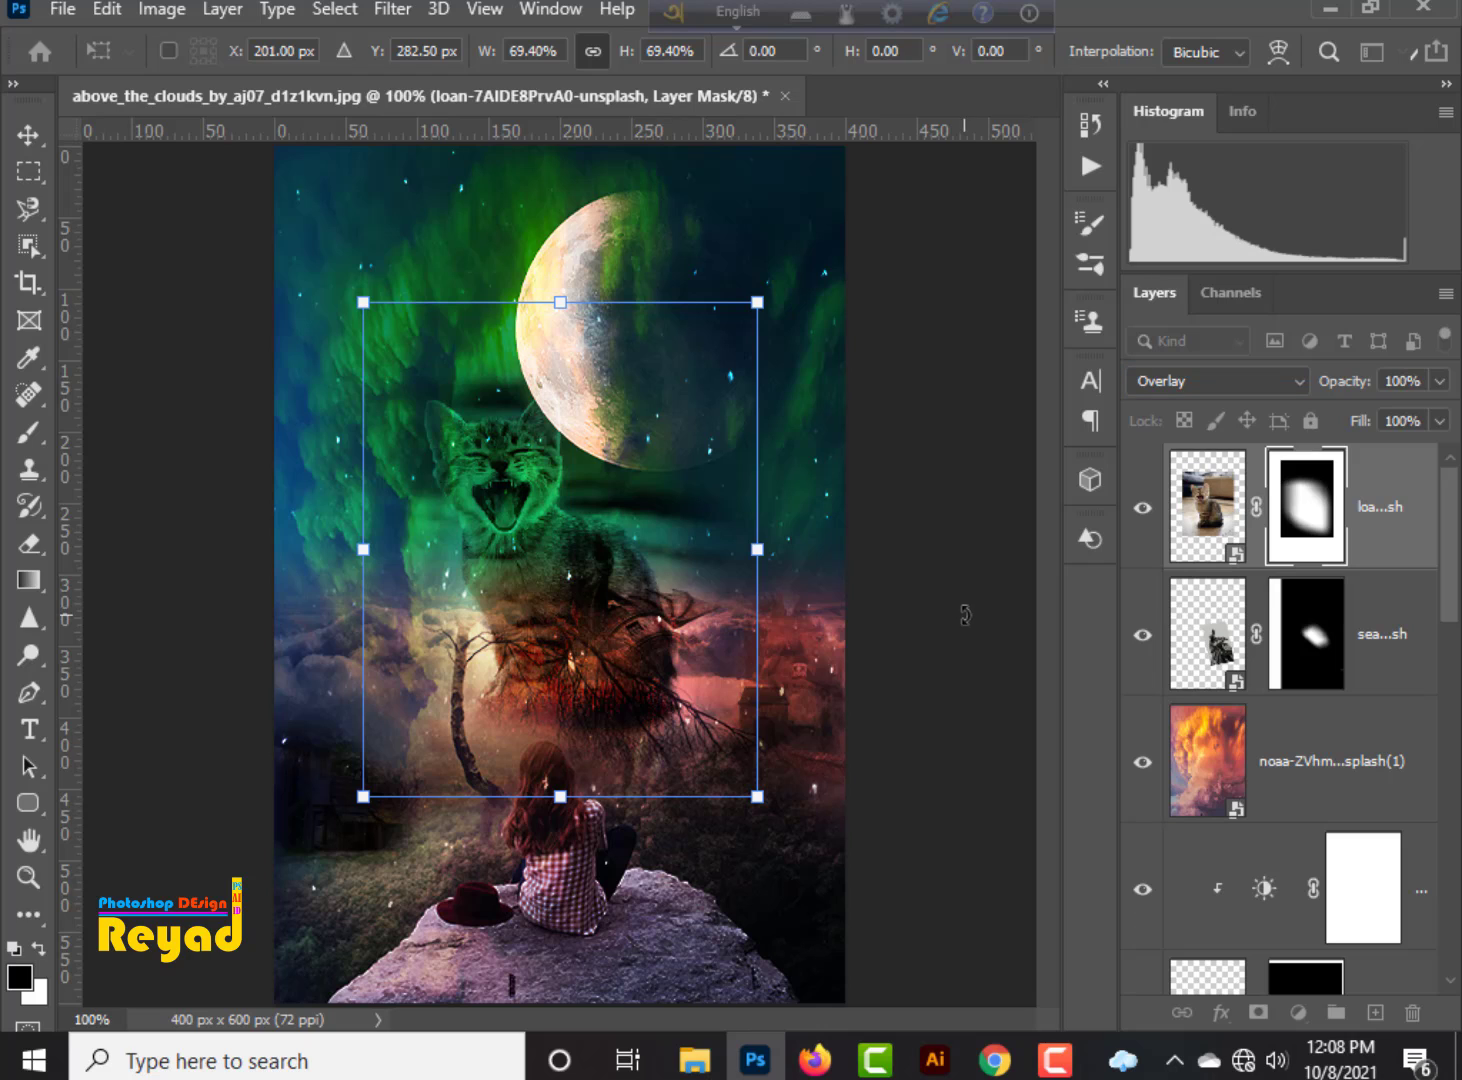
key(Return)
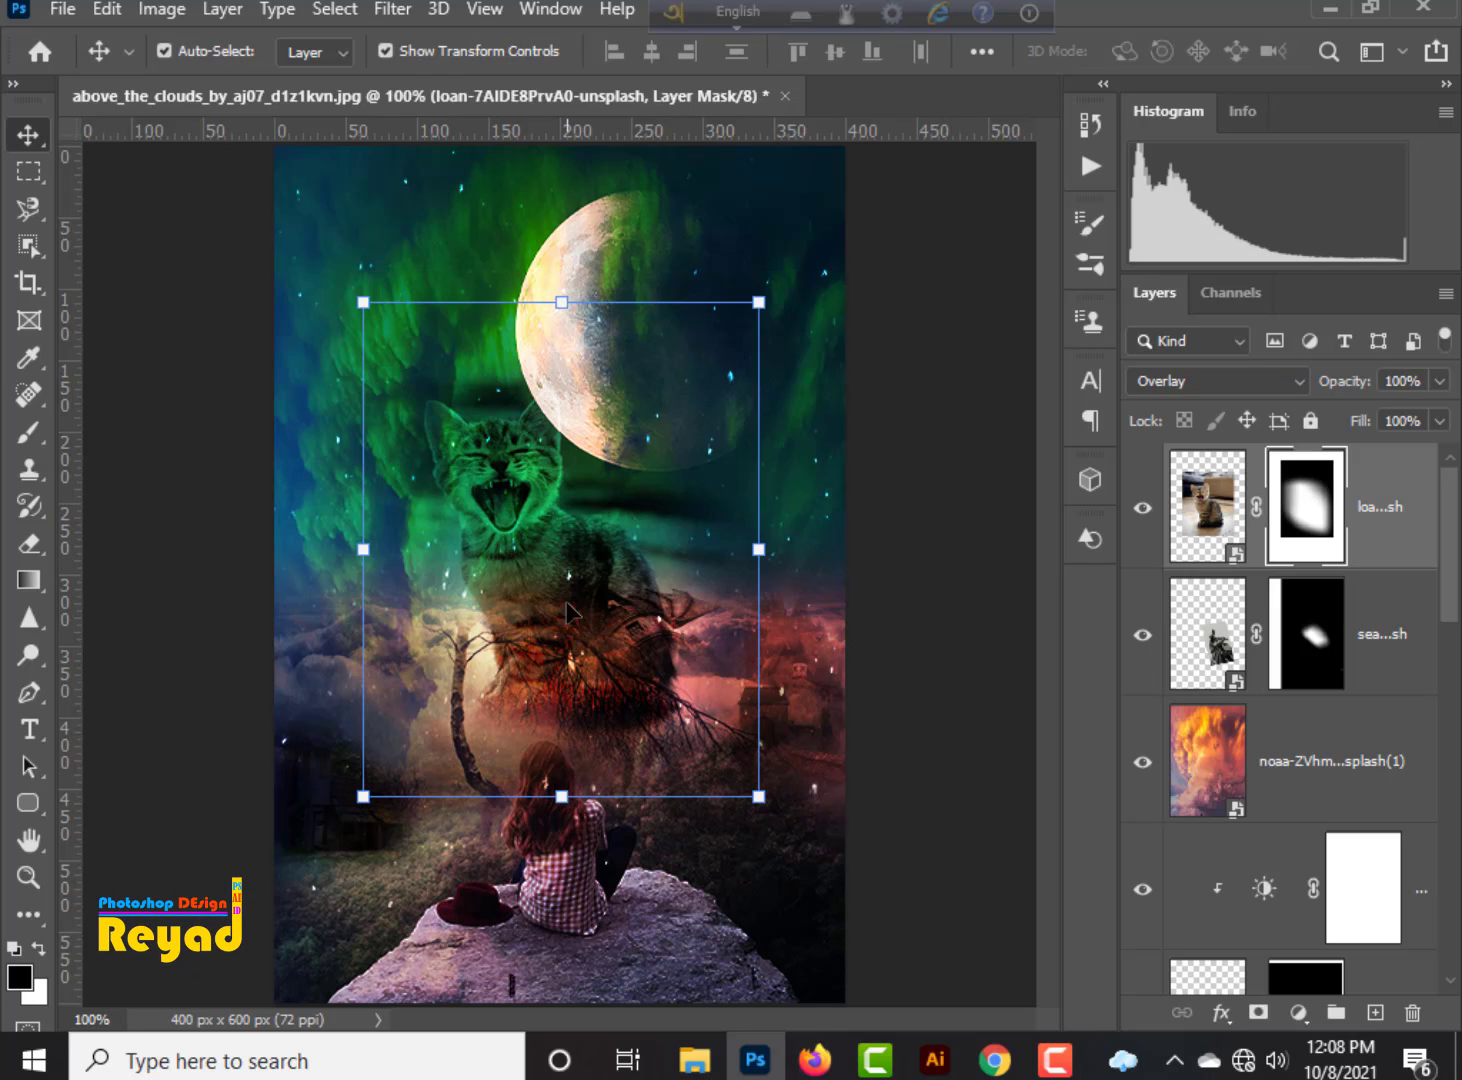
Move the kitten layer towards the left side of the picture and scale it to 102.02%.
drag(572, 571, 503, 595)
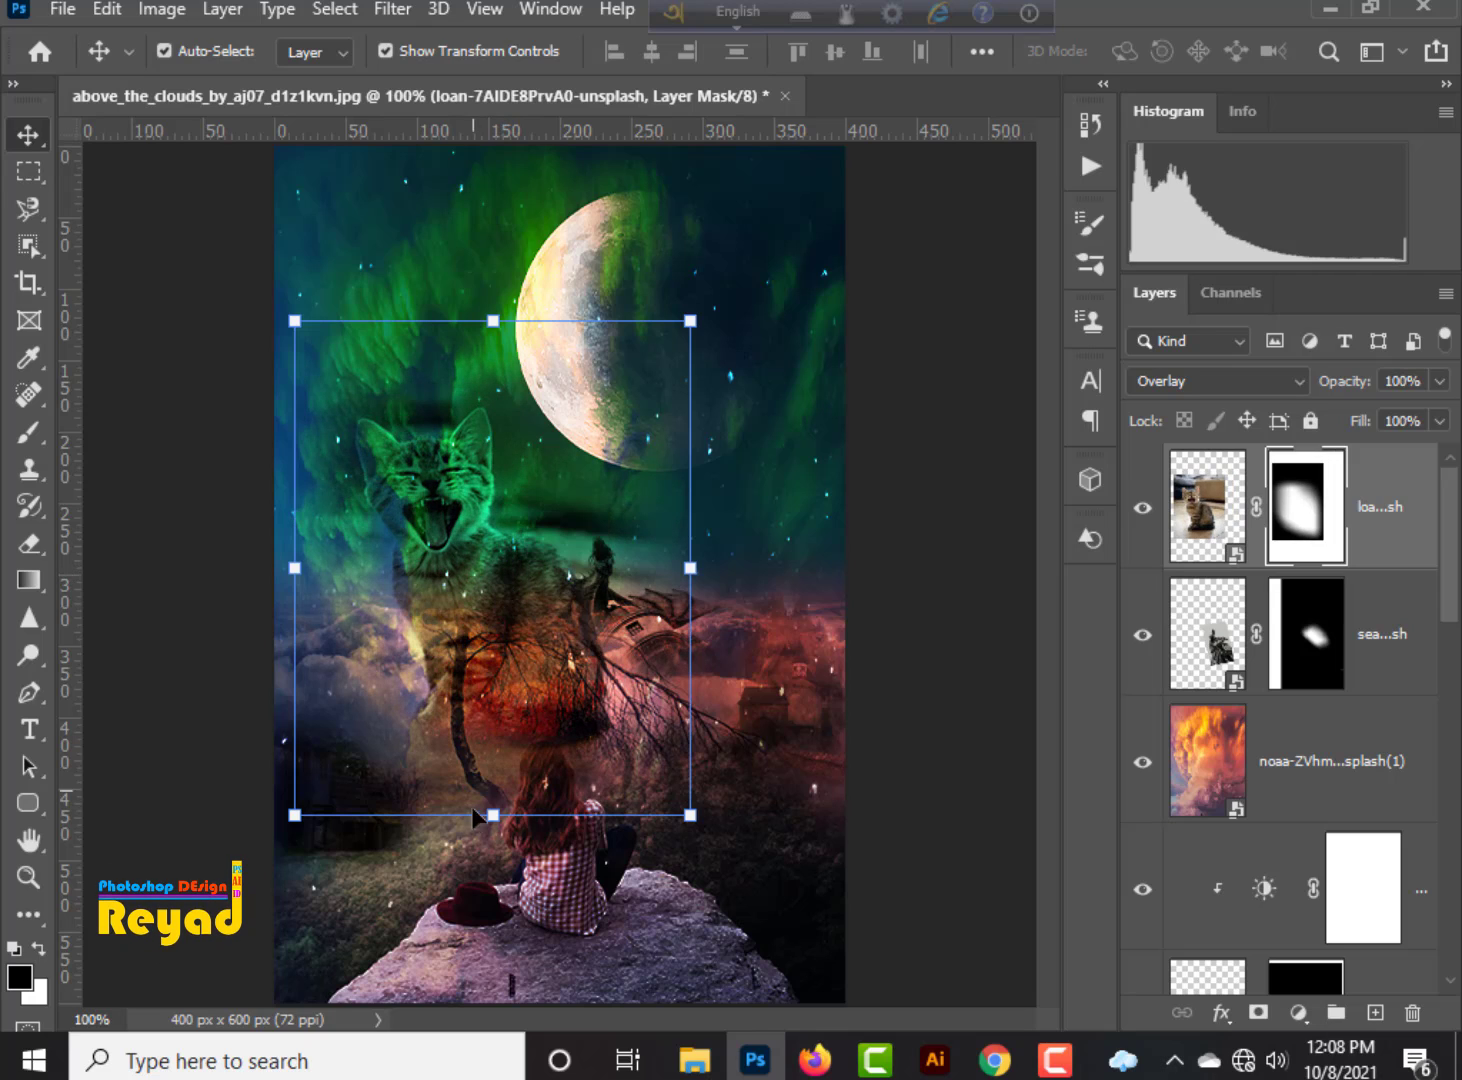
drag(491, 812, 491, 825)
drag(508, 675, 456, 684)
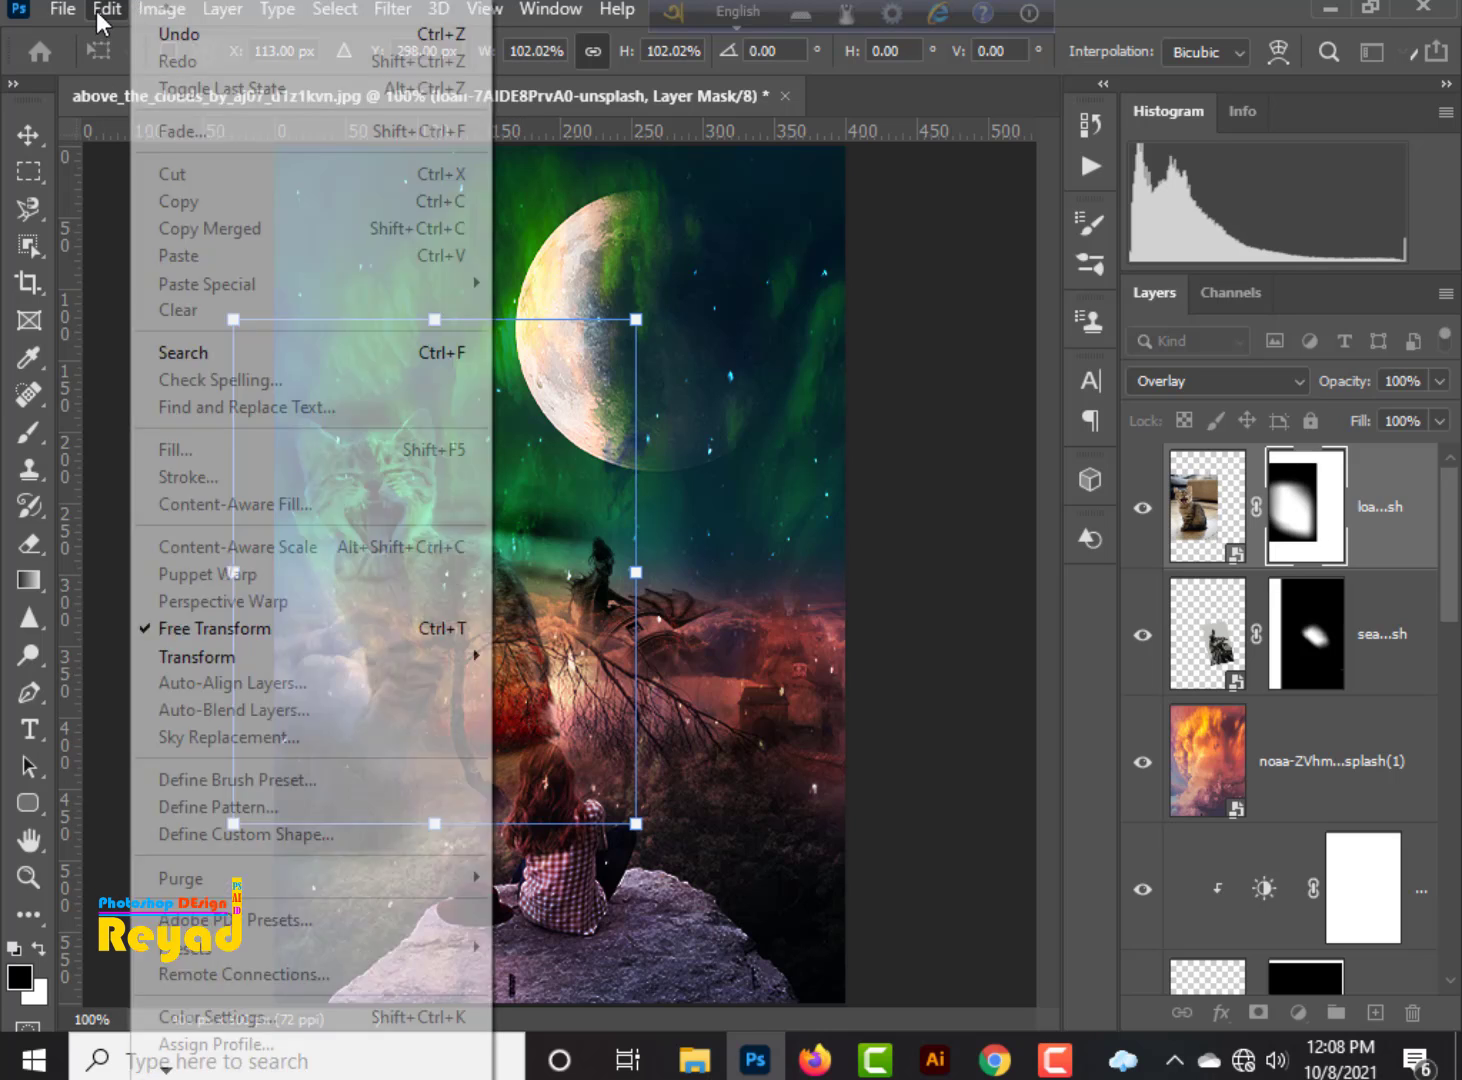
Flip the kitten layer horizontally, nudge it slightly up and to the right, and apply the transformation.
click(107, 9)
mouse_move(268, 656)
click(565, 627)
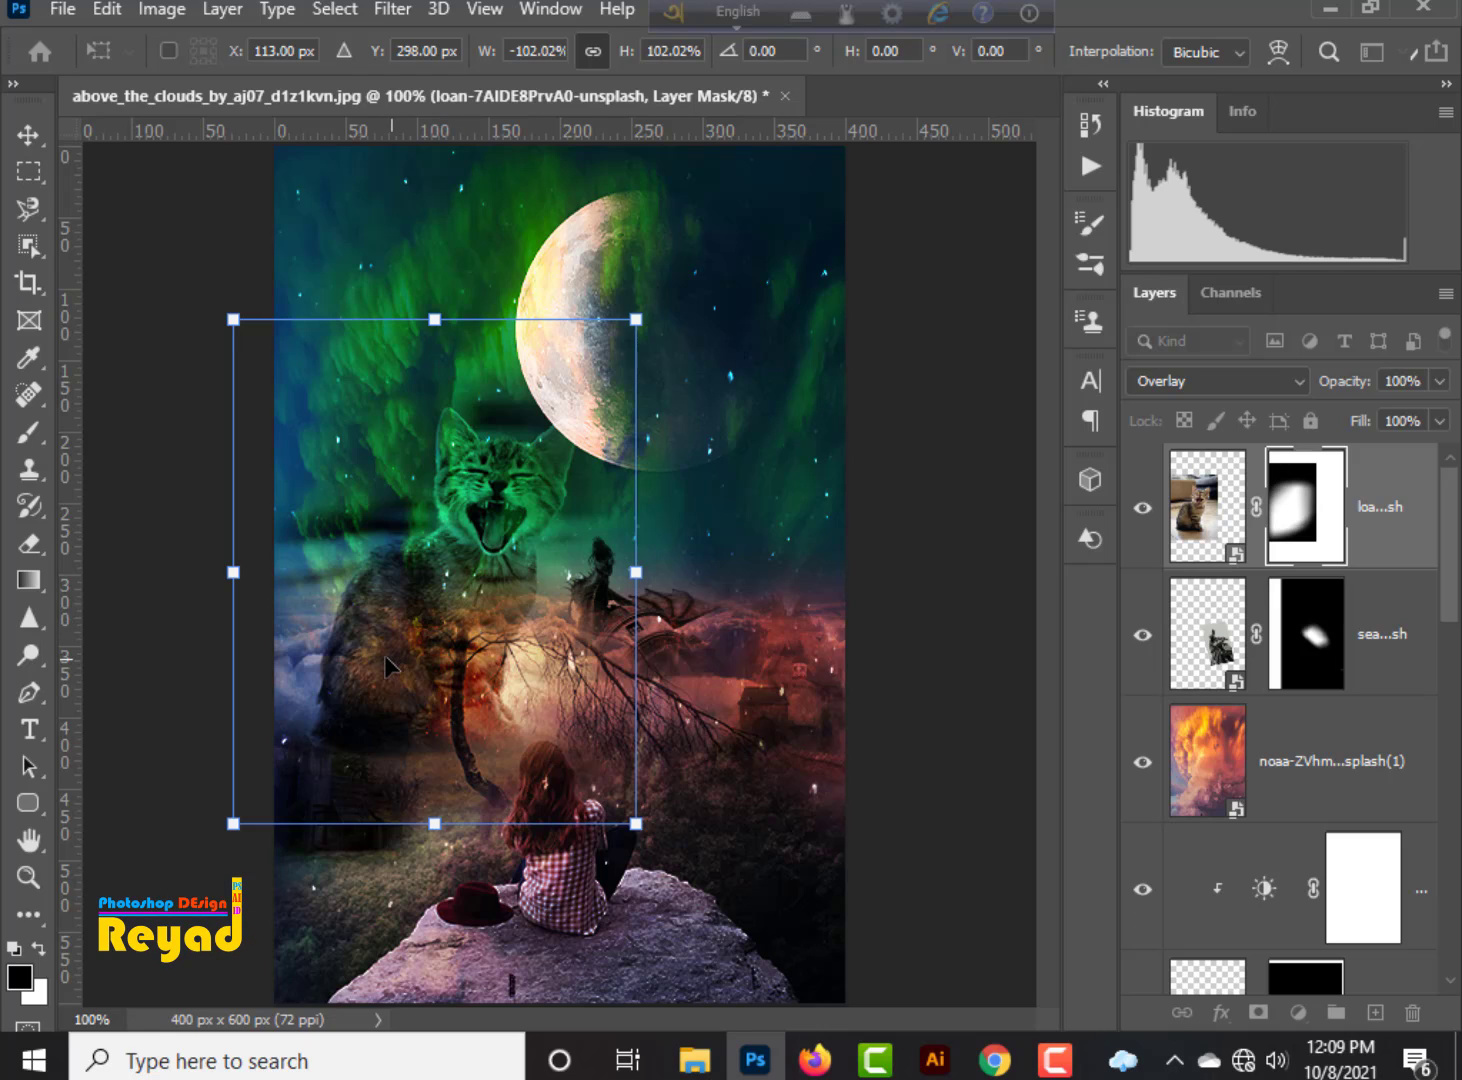
drag(384, 654, 391, 650)
key(Return)
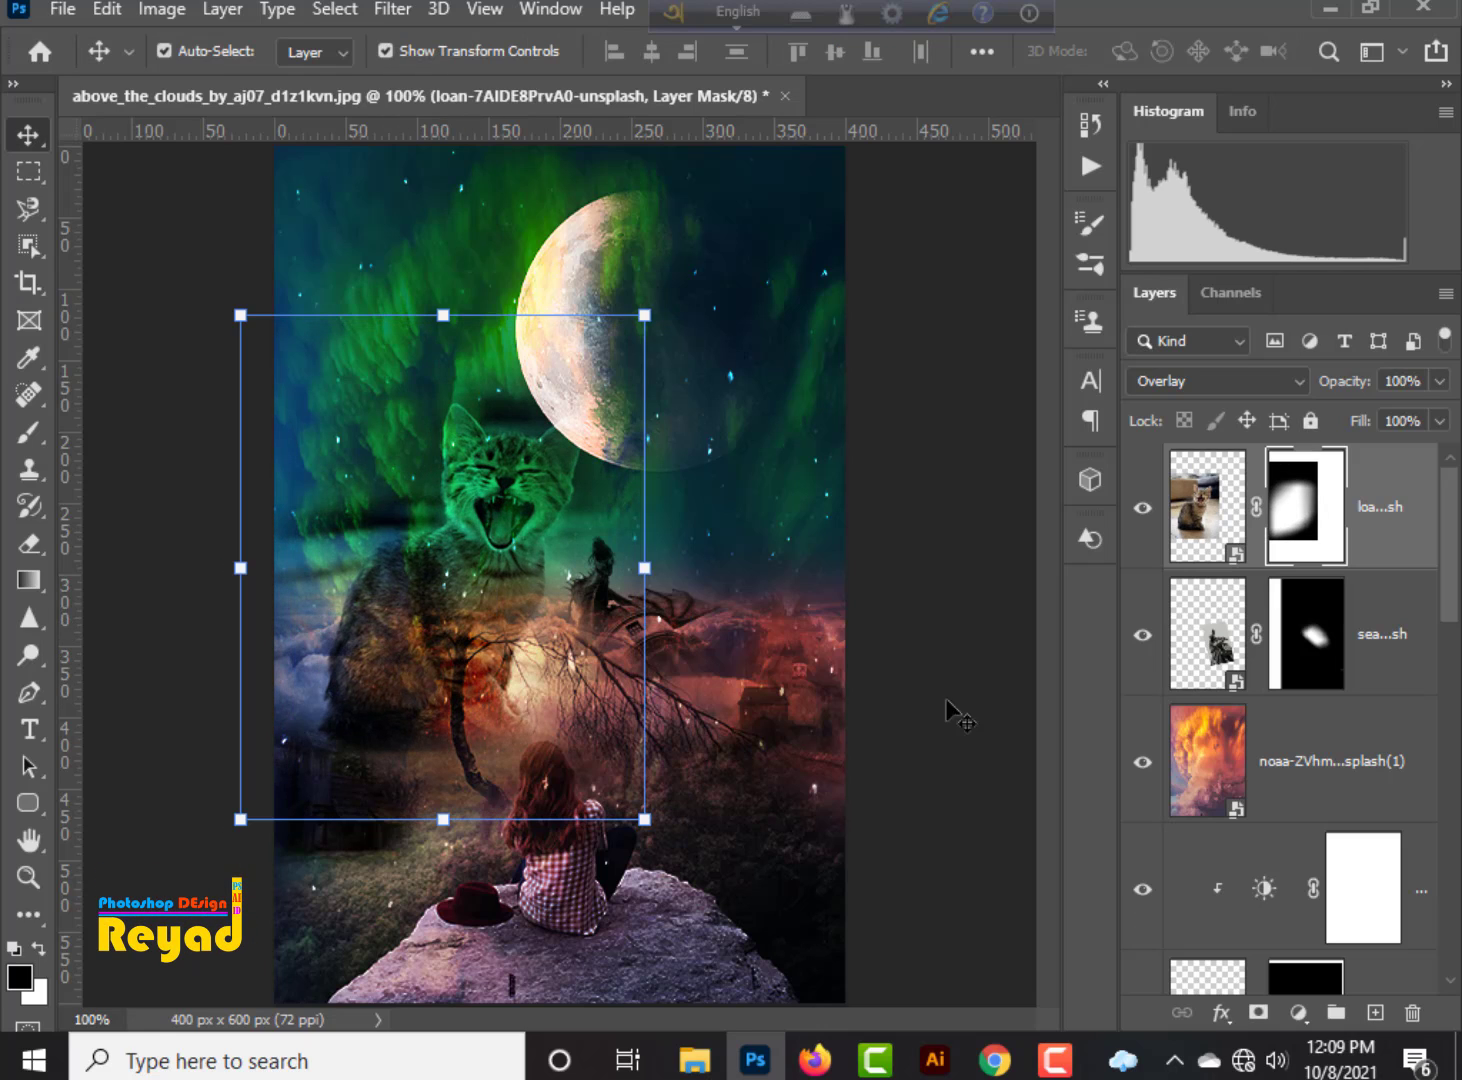
click(965, 628)
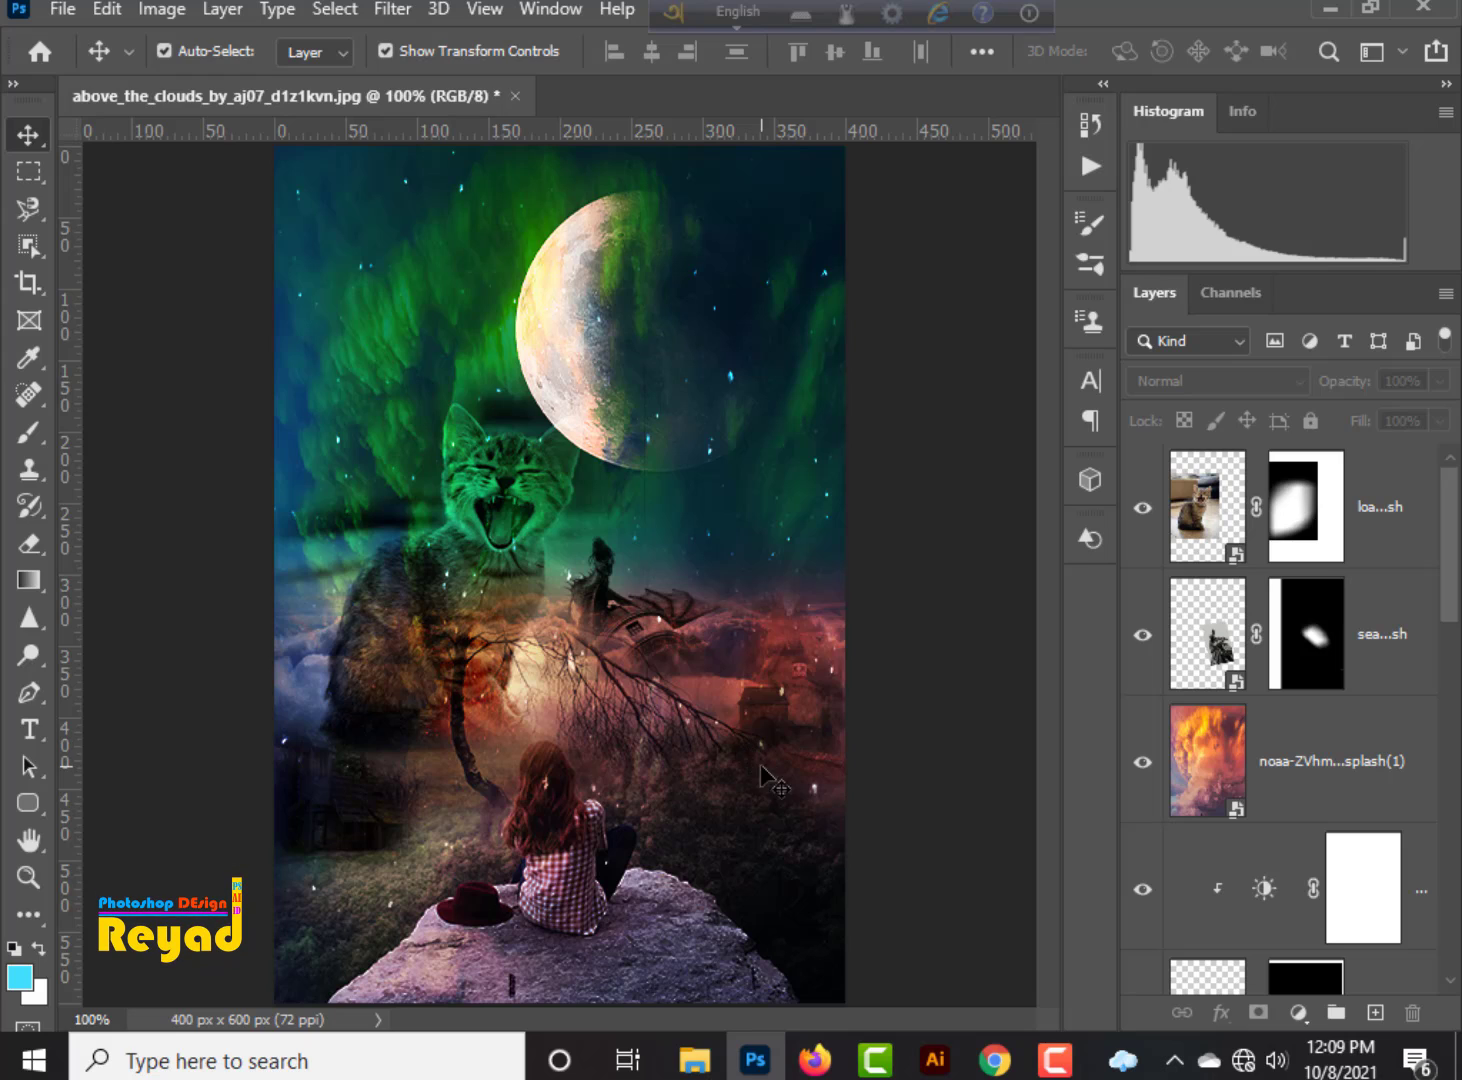
Fade the kitten's lower and left edges on its layer mask with short black-to-transparent gradients drawn inward.
click(1387, 489)
key(g)
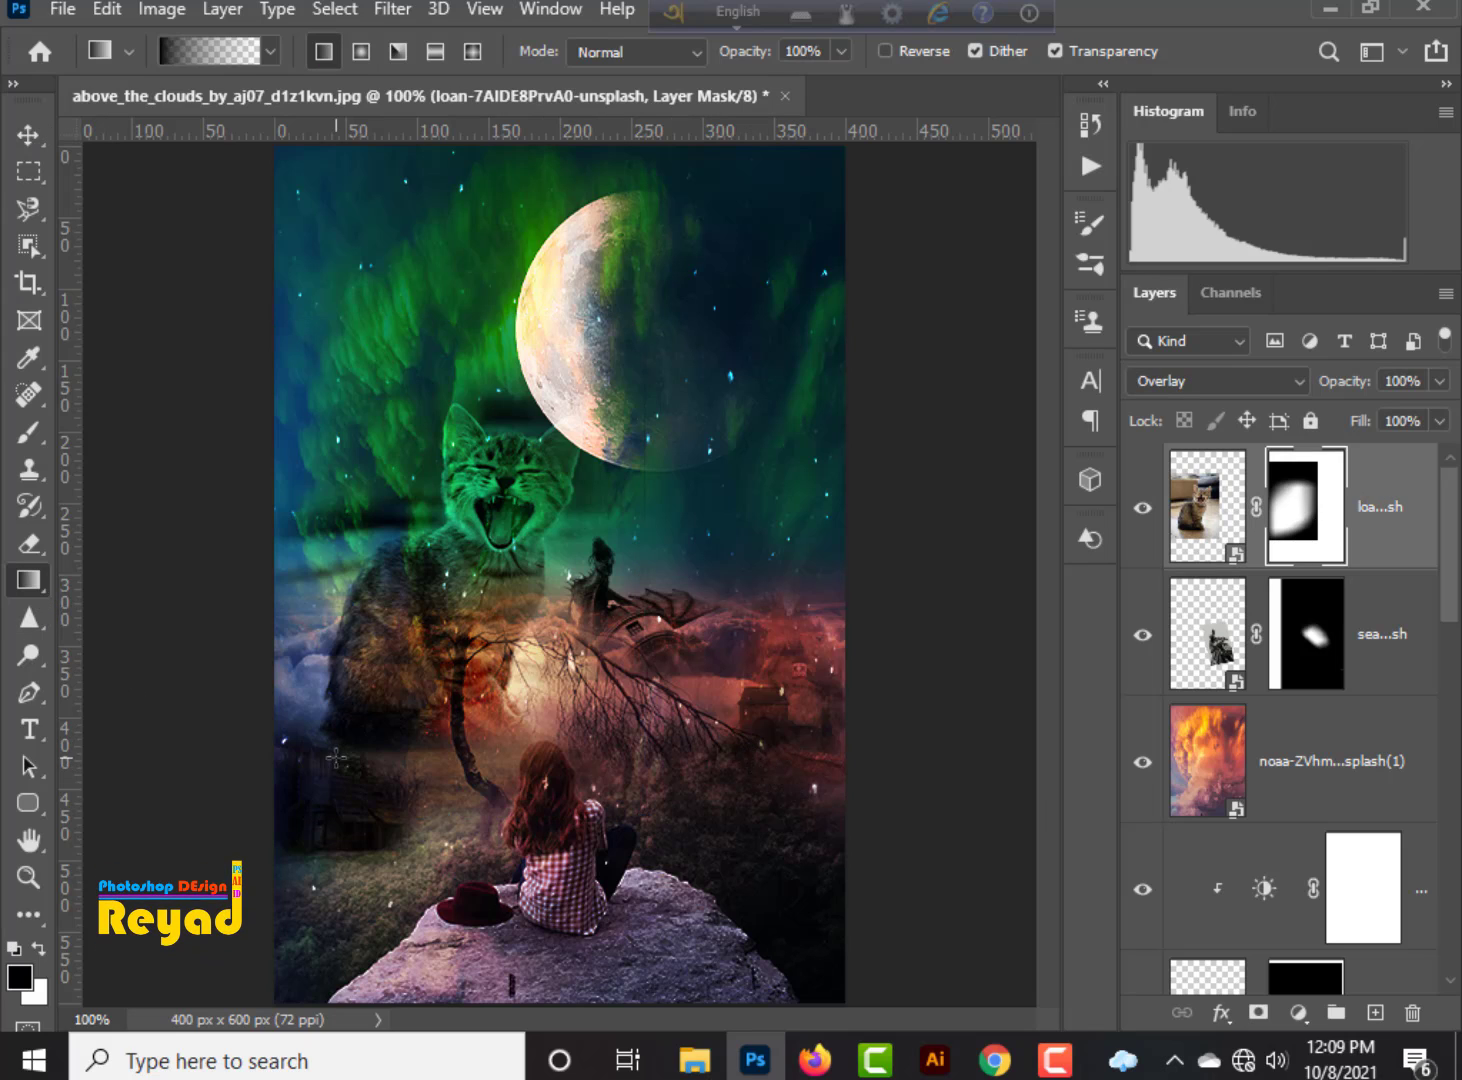
drag(385, 826, 360, 682)
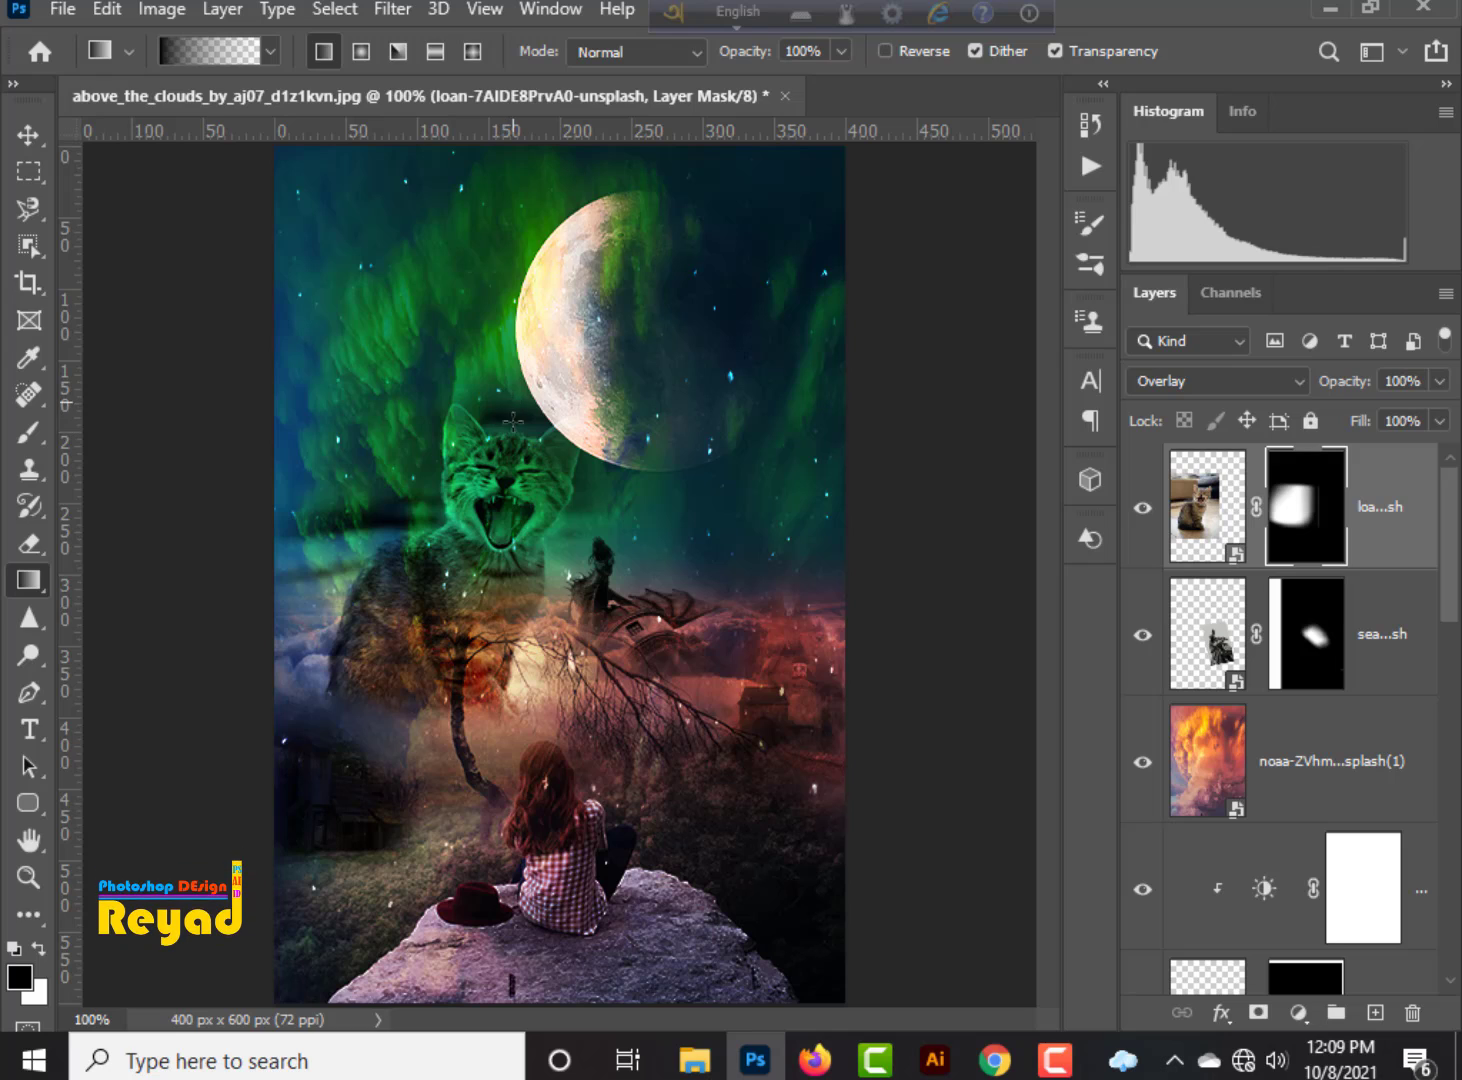
drag(325, 571, 362, 585)
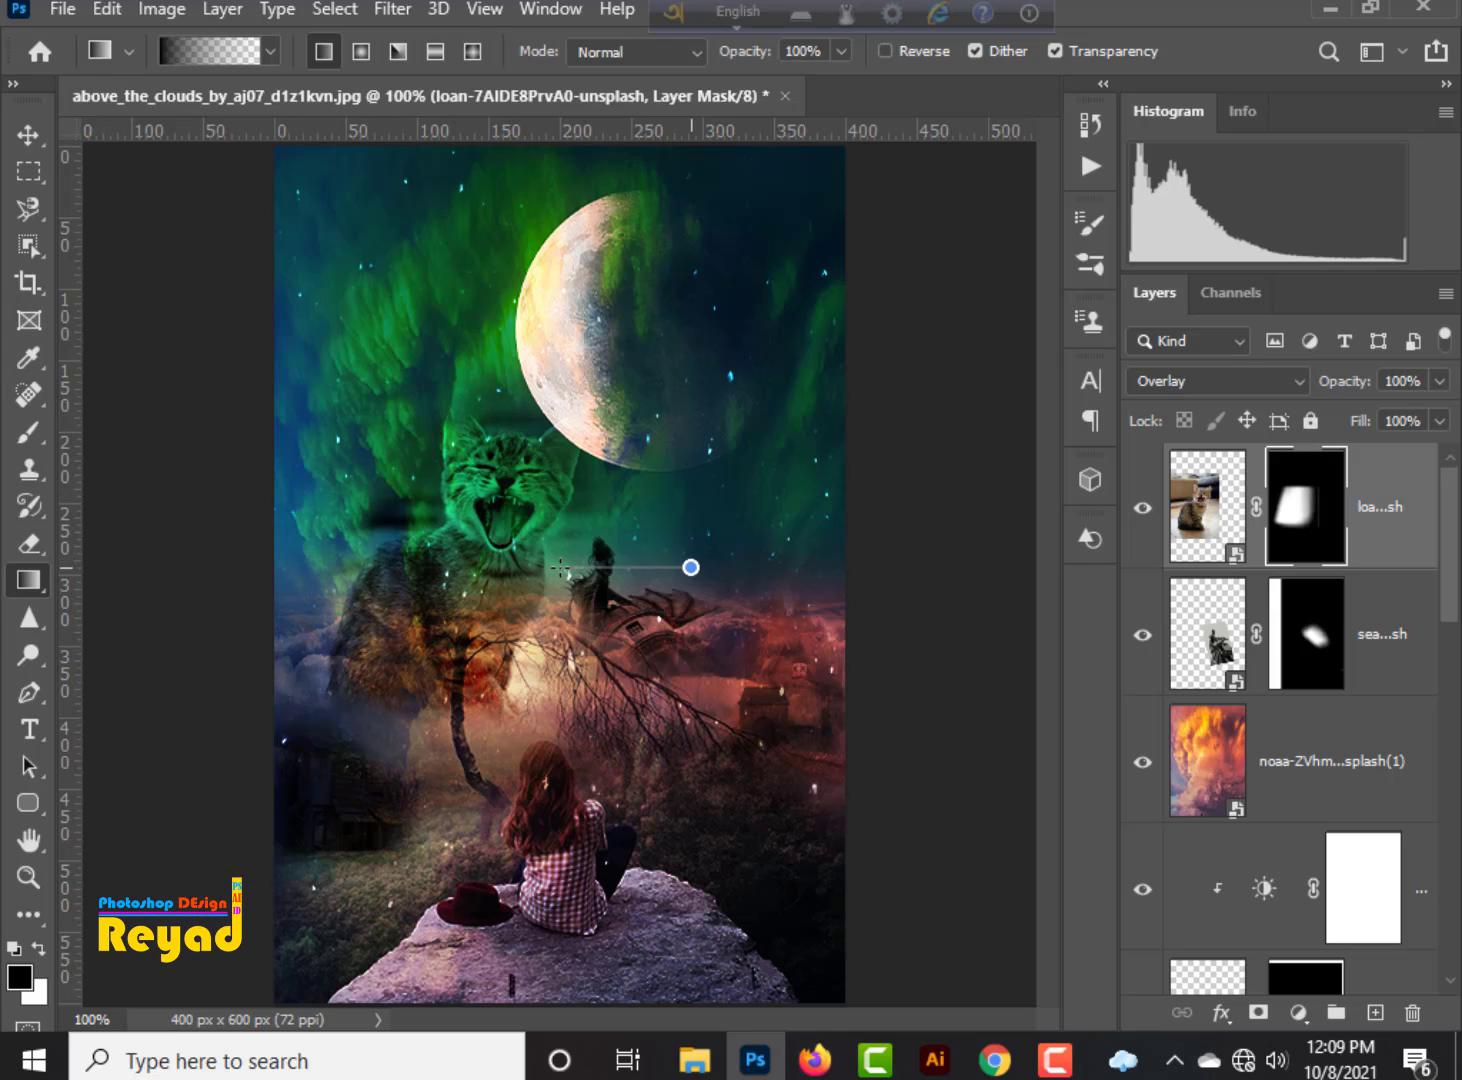
key(v)
click(990, 655)
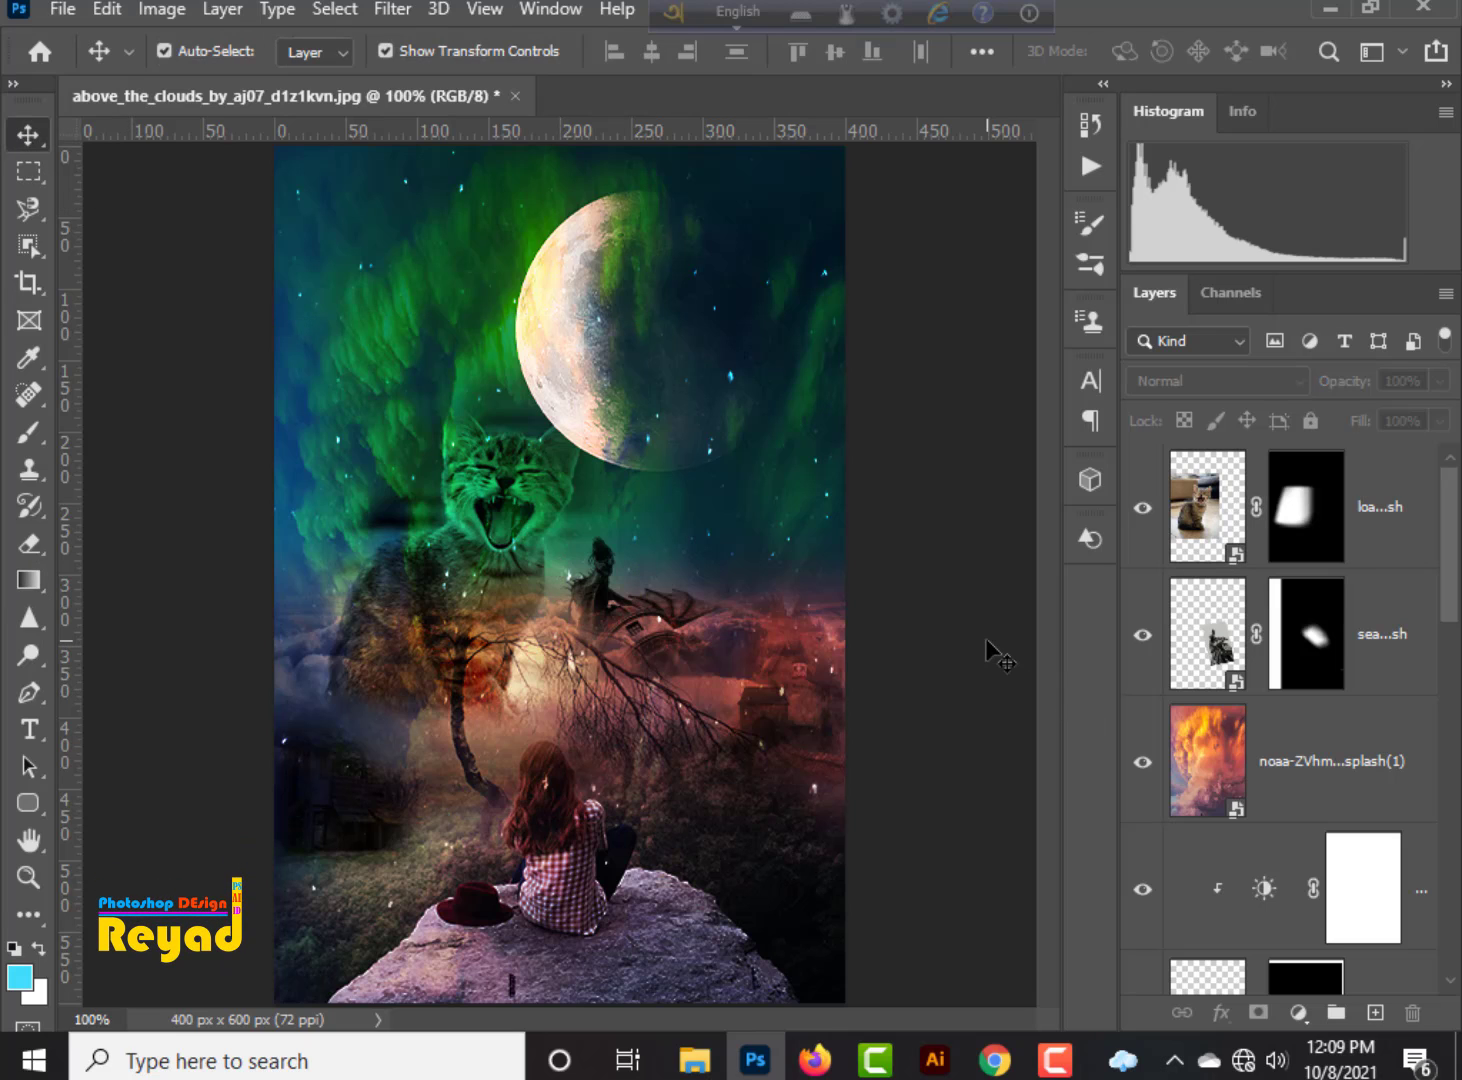
key(ctrl+minus)
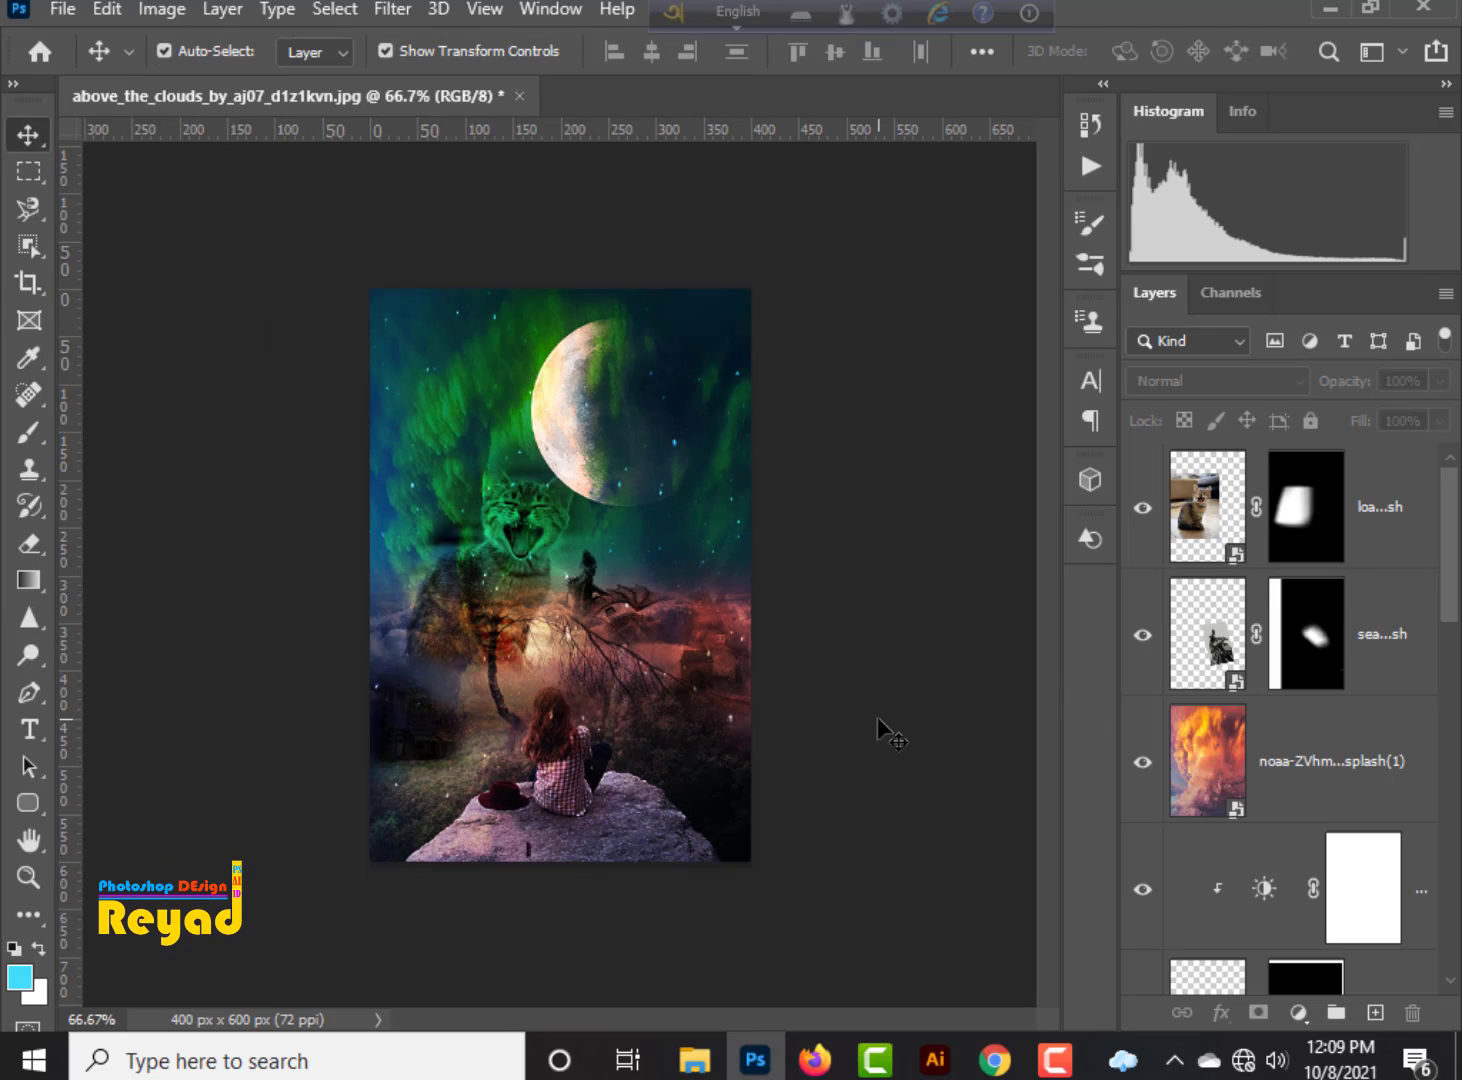
click(537, 519)
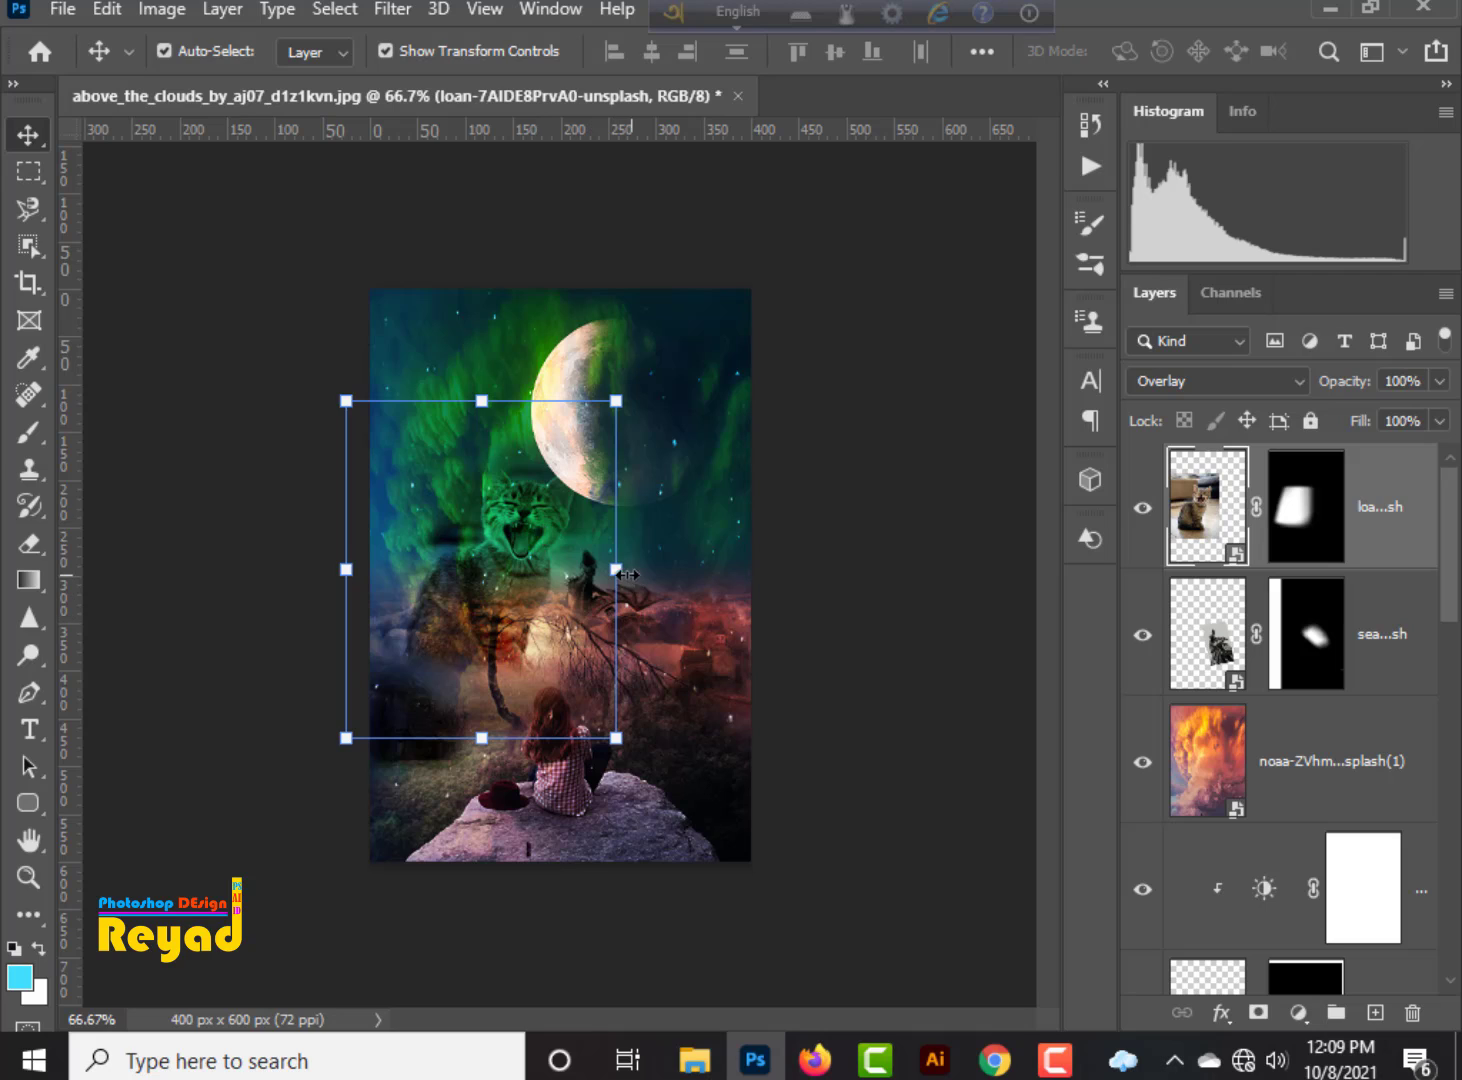
mouse_move(627, 575)
mouse_down()
mouse_move(642, 573)
mouse_move(611, 579)
mouse_up()
key(Return)
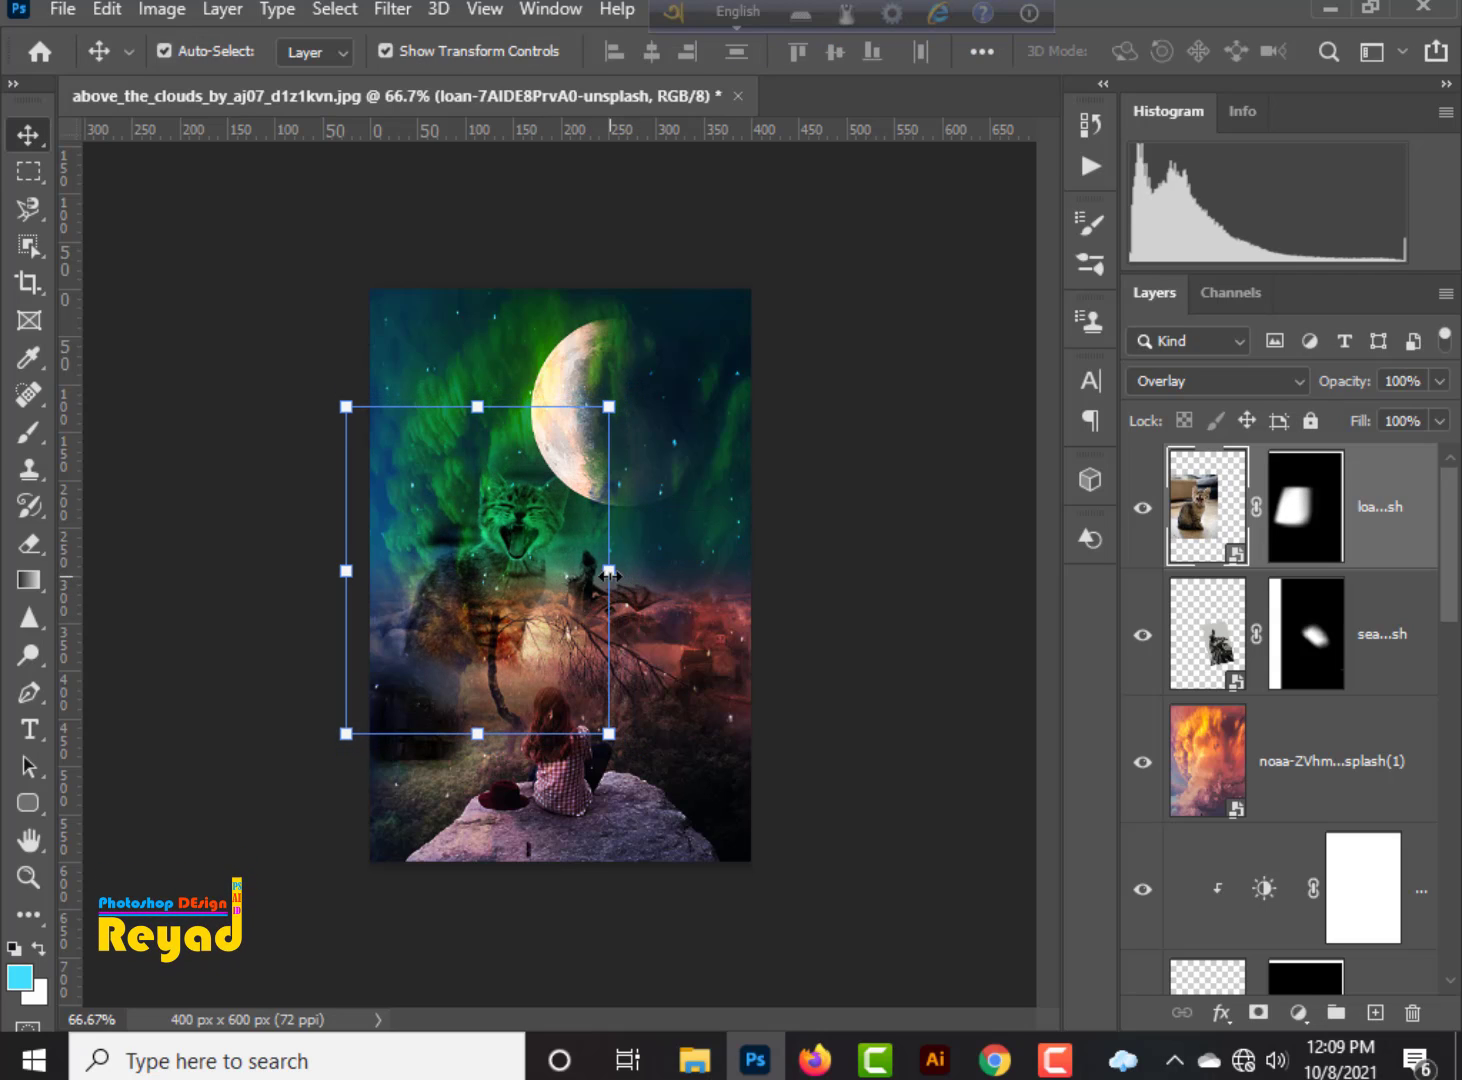
key(ctrl)
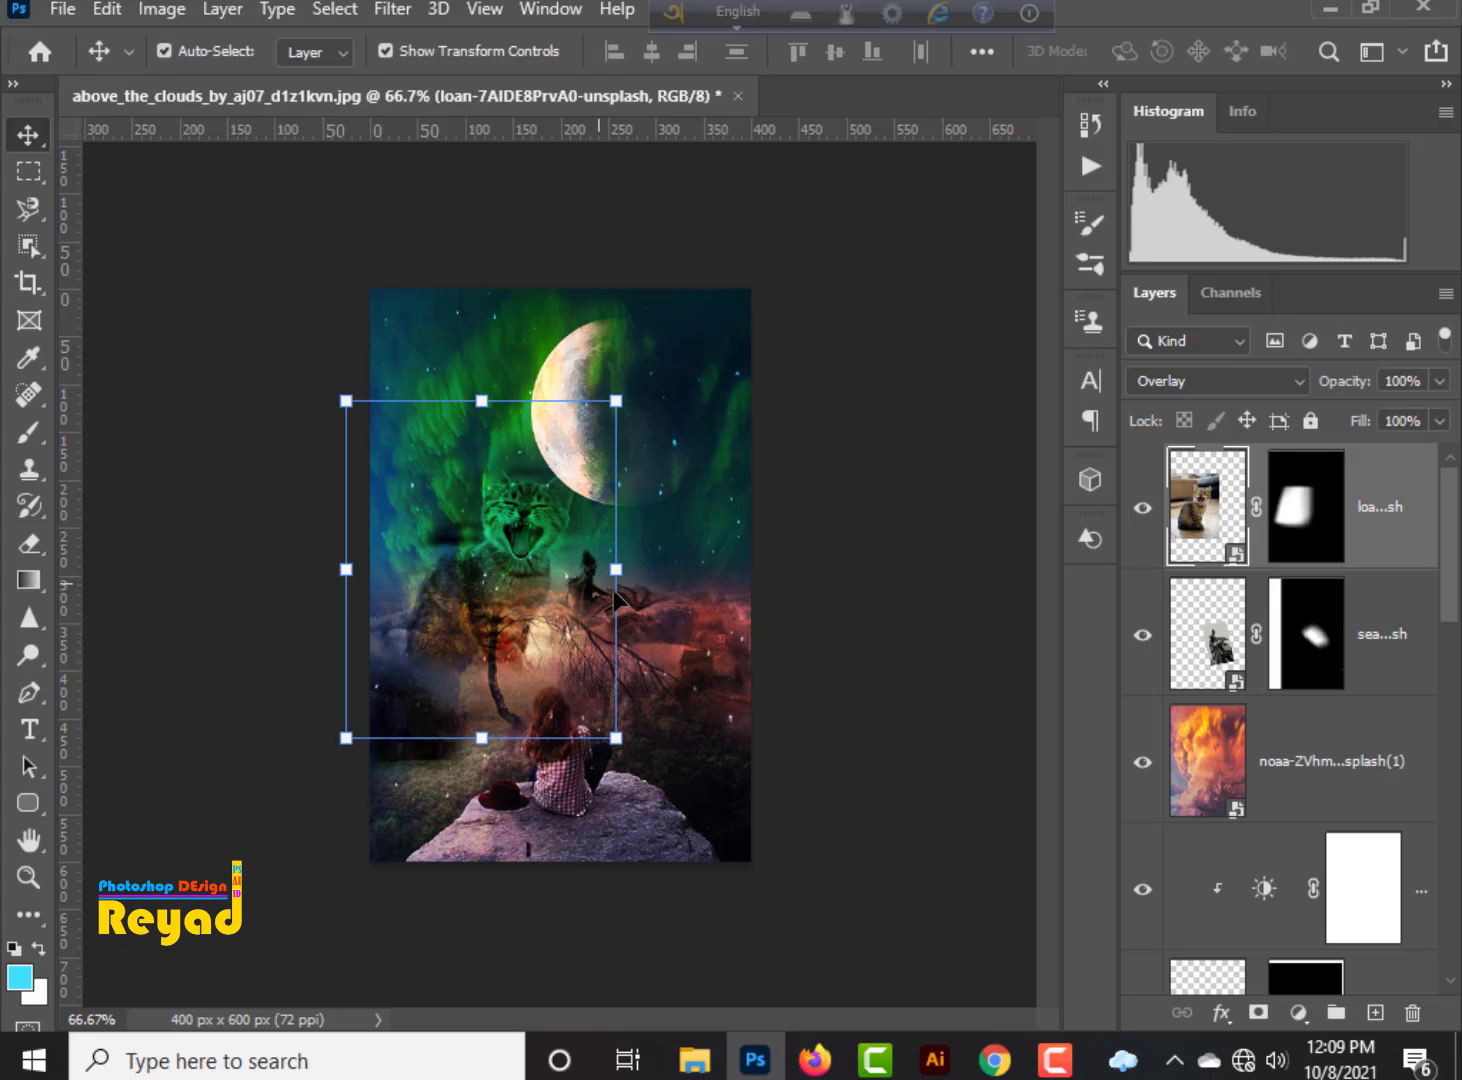
Move the kitten layer slightly left and down, away from the moon.
drag(532, 538, 516, 544)
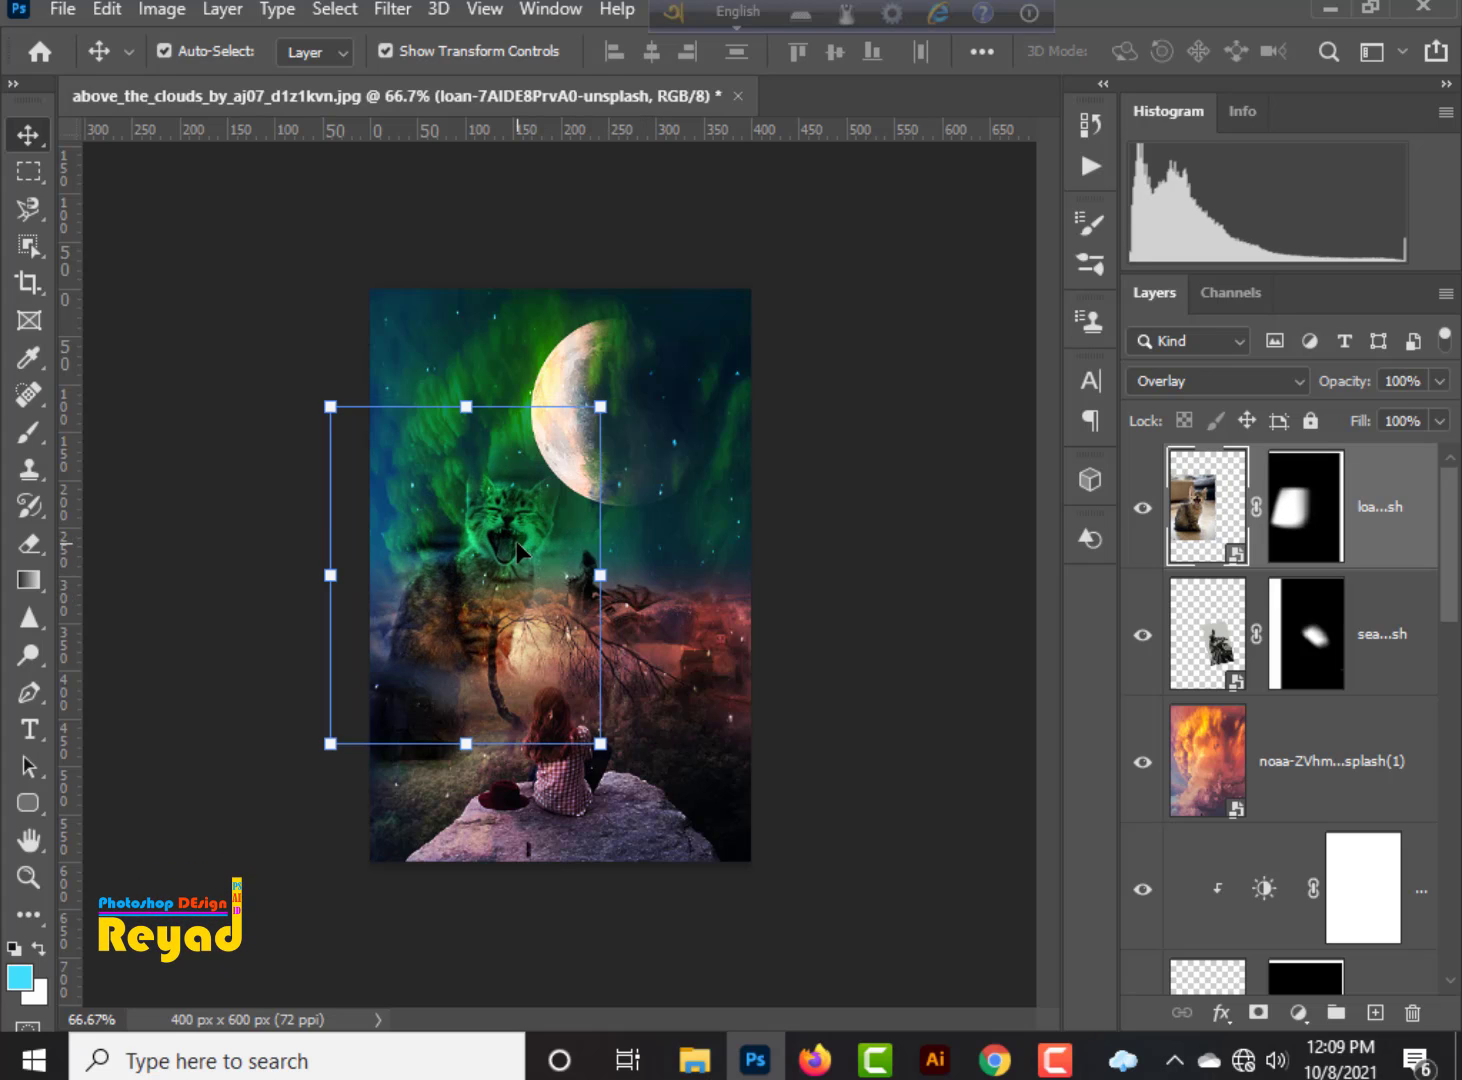
click(913, 580)
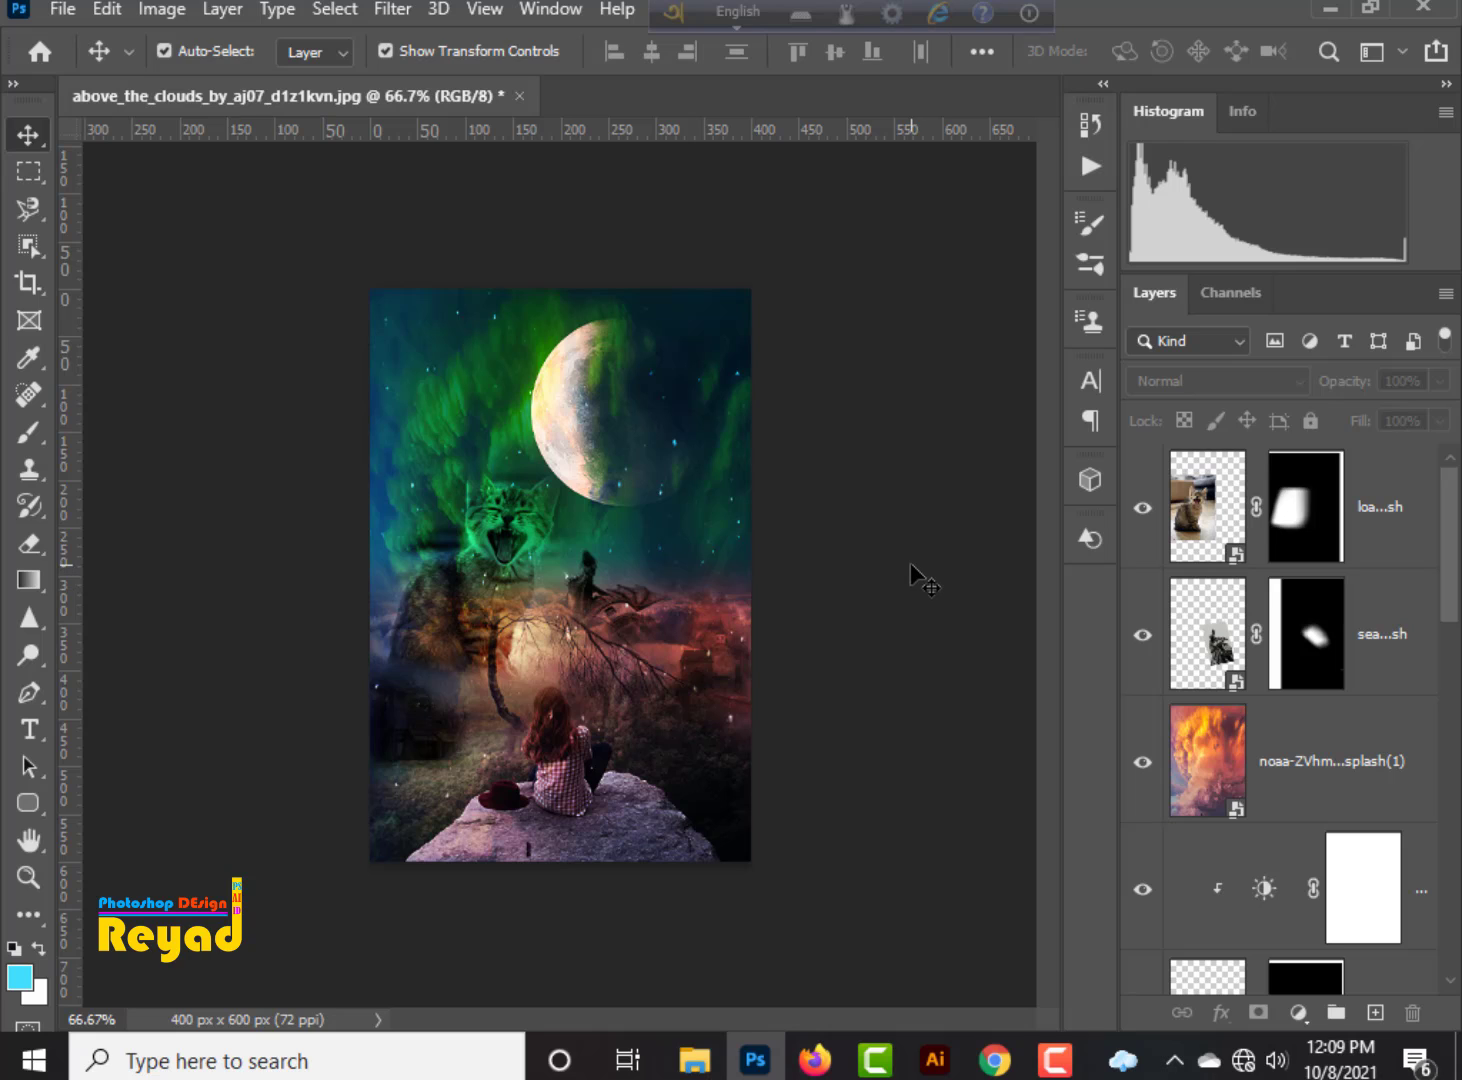
key(ctrl+plus)
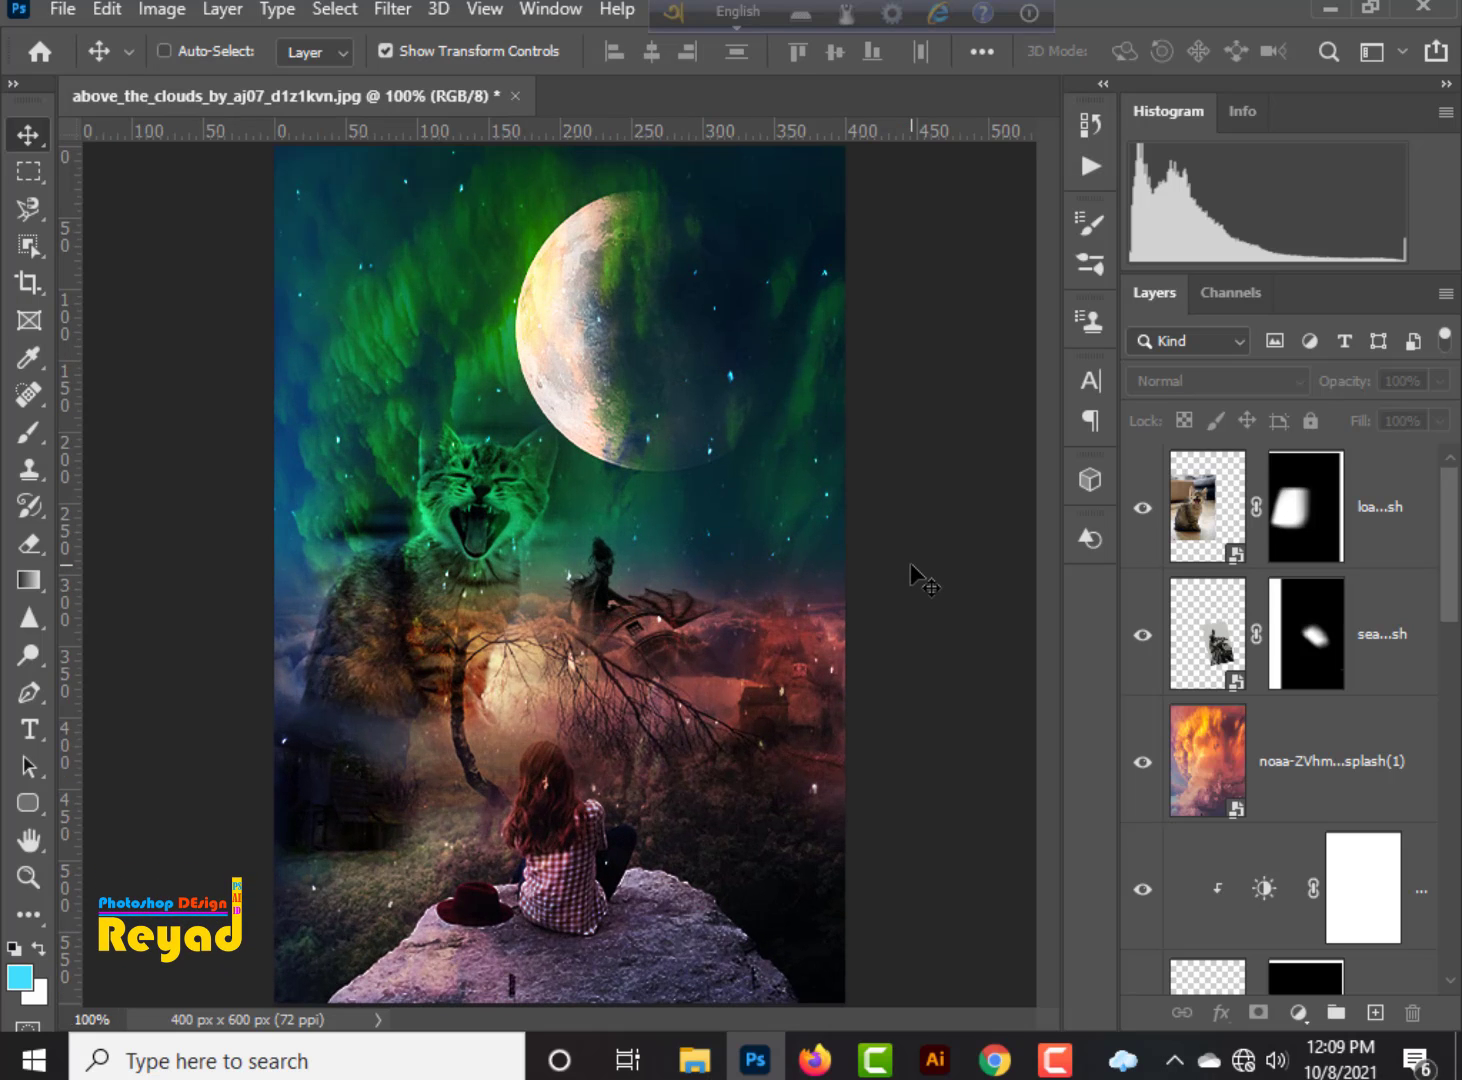
key(ctrl+minus)
Raise the snow texture layer to just above the noaa cloud layer and set its blend mode to Lighten.
scroll(1233, 800, down, 5)
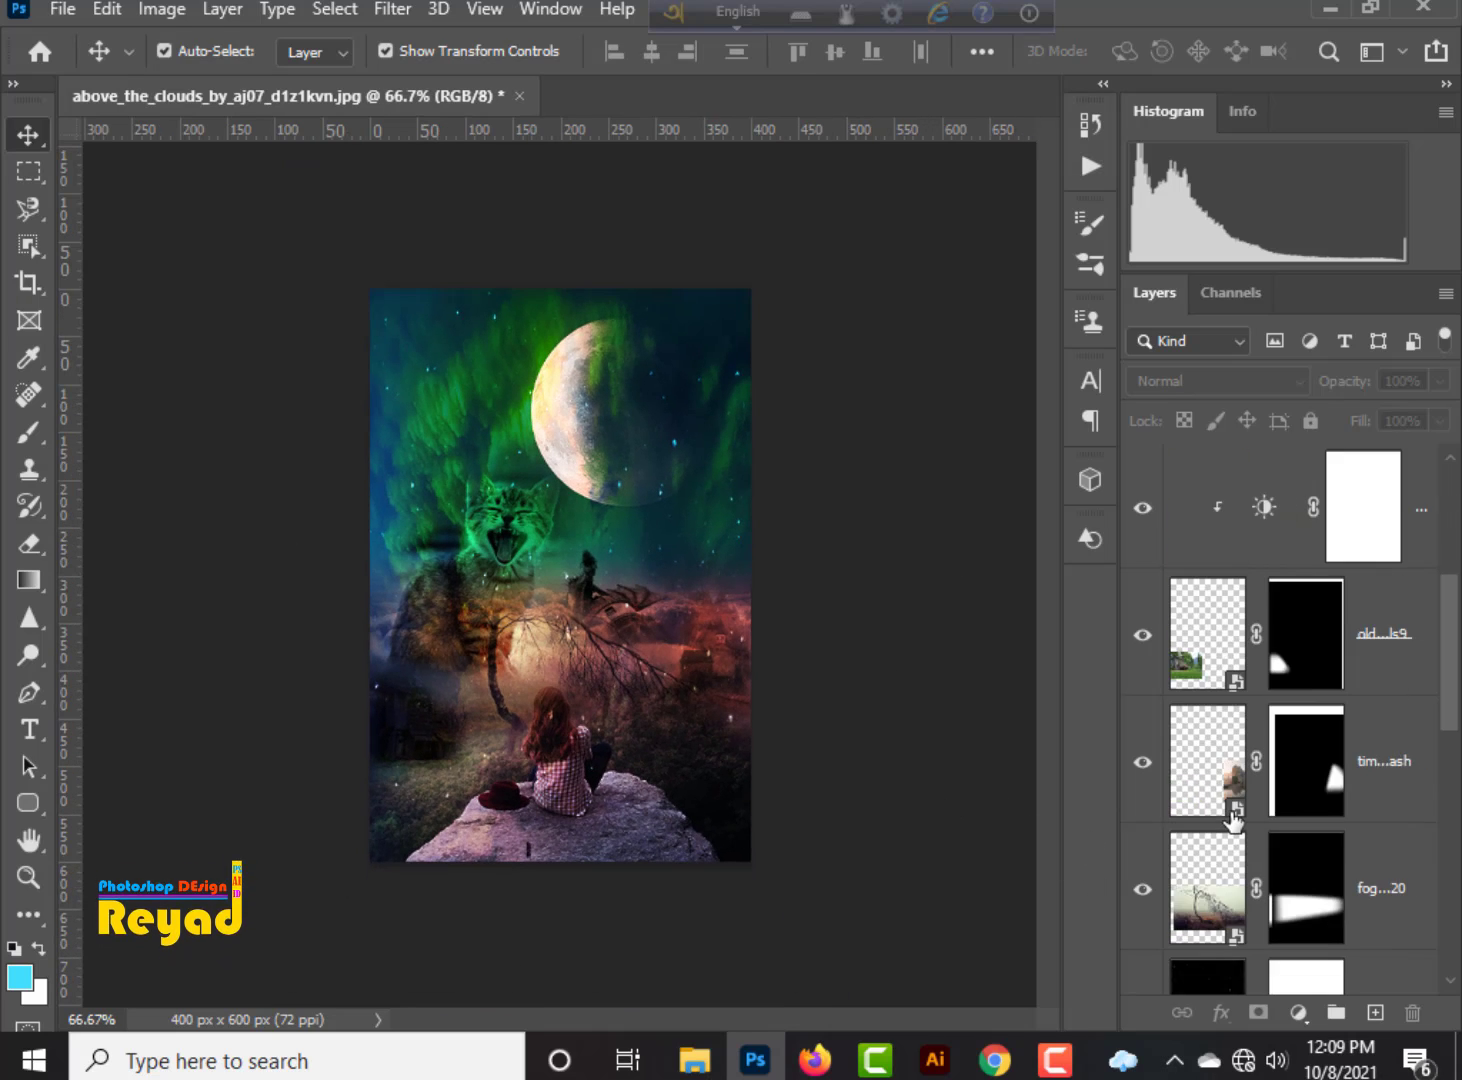
mouse_move(1370, 700)
mouse_down()
mouse_move(1323, 425)
mouse_move(1323, 453)
mouse_up()
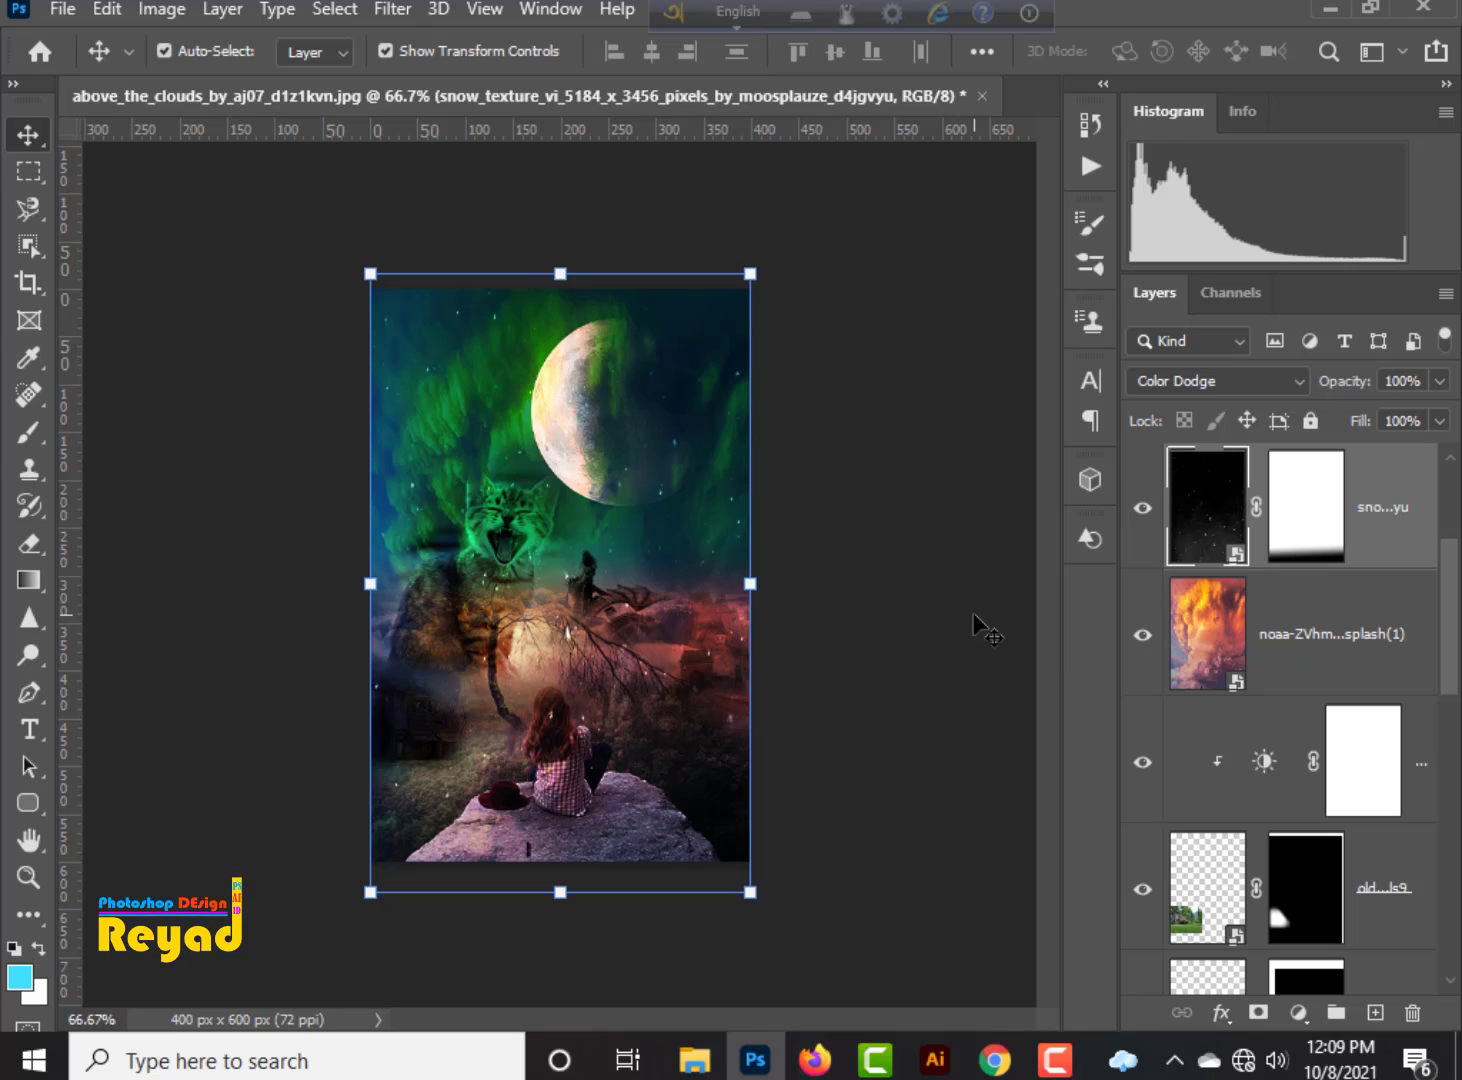
click(1180, 385)
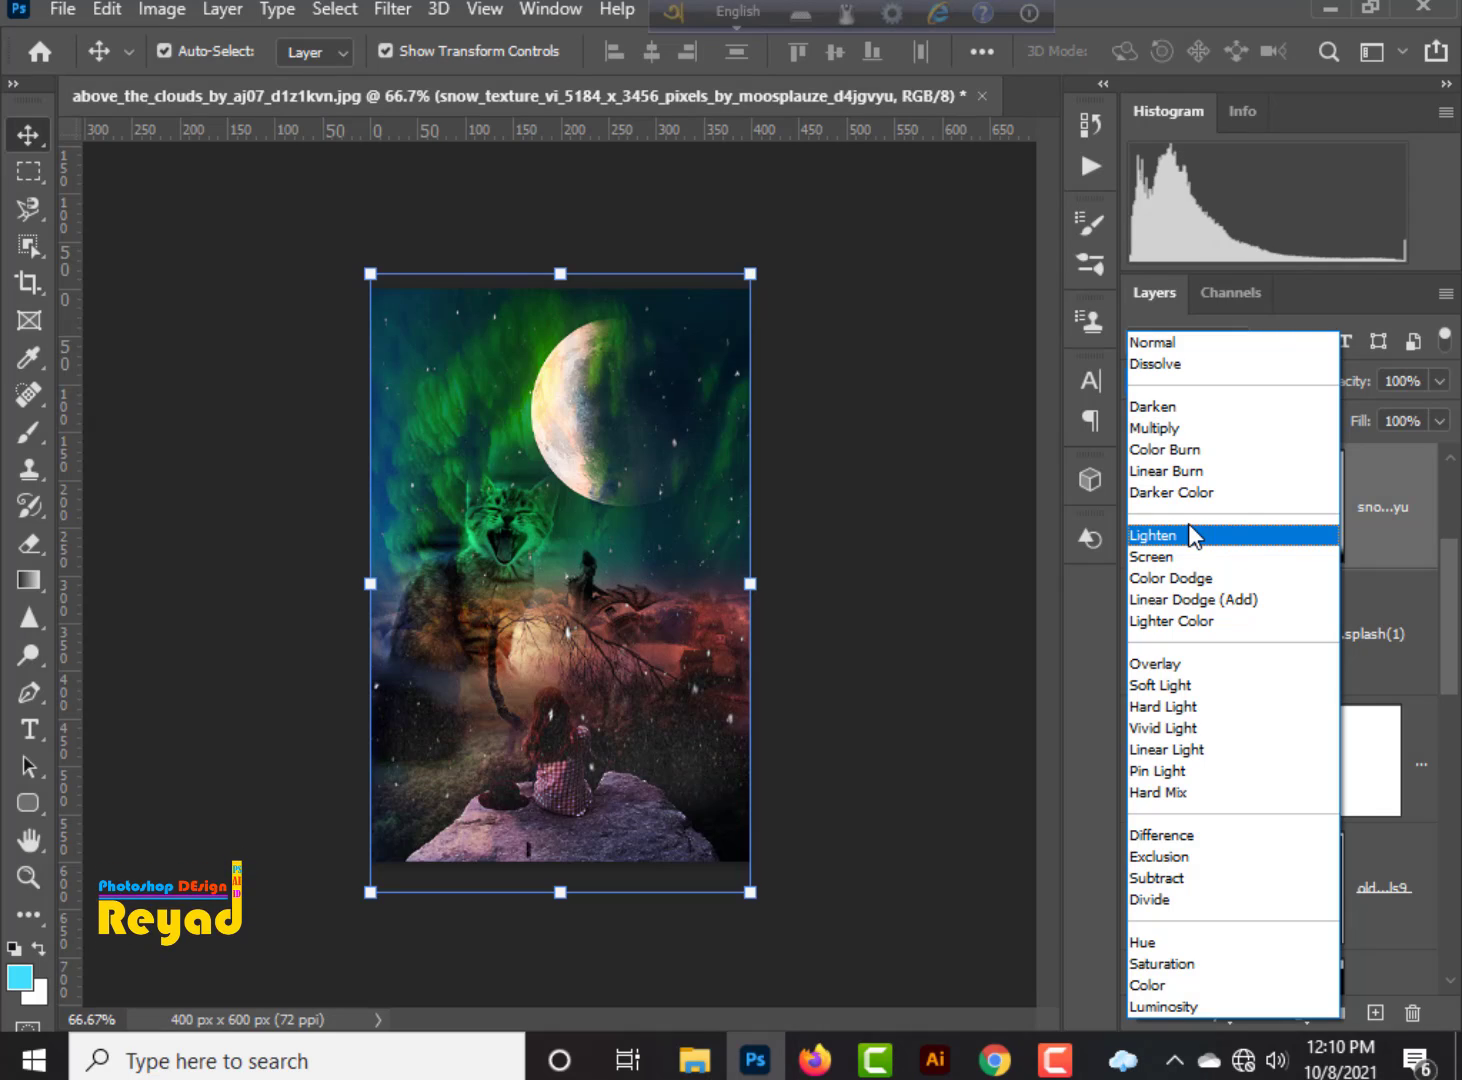
click(1230, 537)
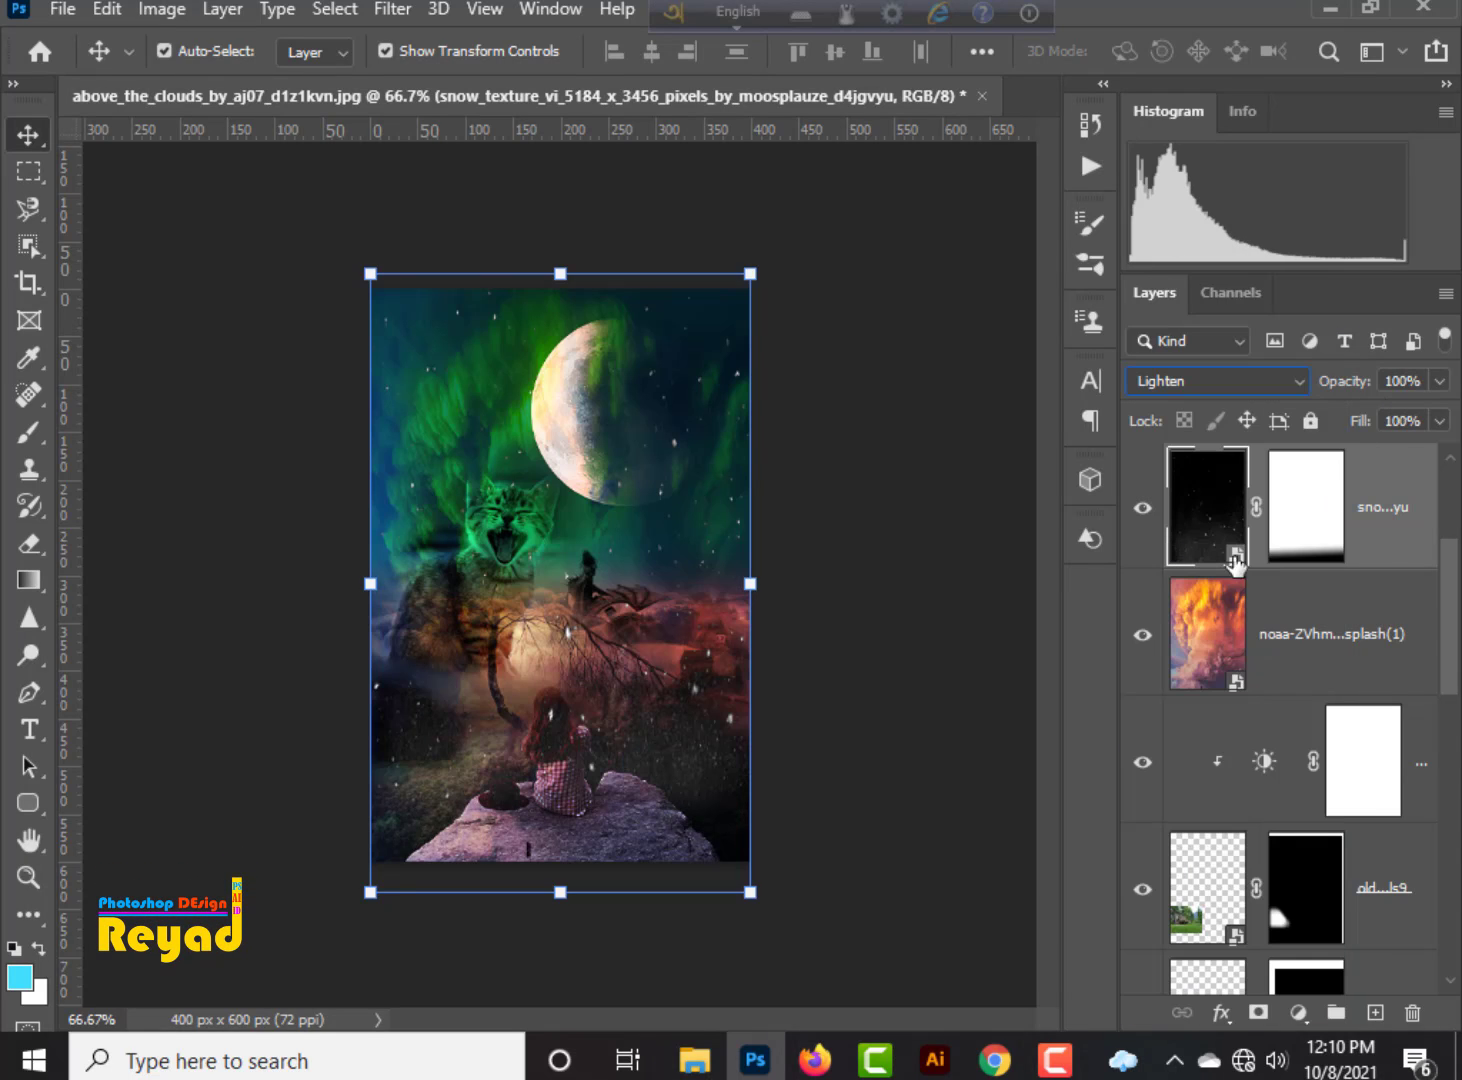
Lower the opacity of the snow texture layer so the flakes look fainter.
click(1439, 381)
drag(1437, 418, 1377, 412)
click(867, 654)
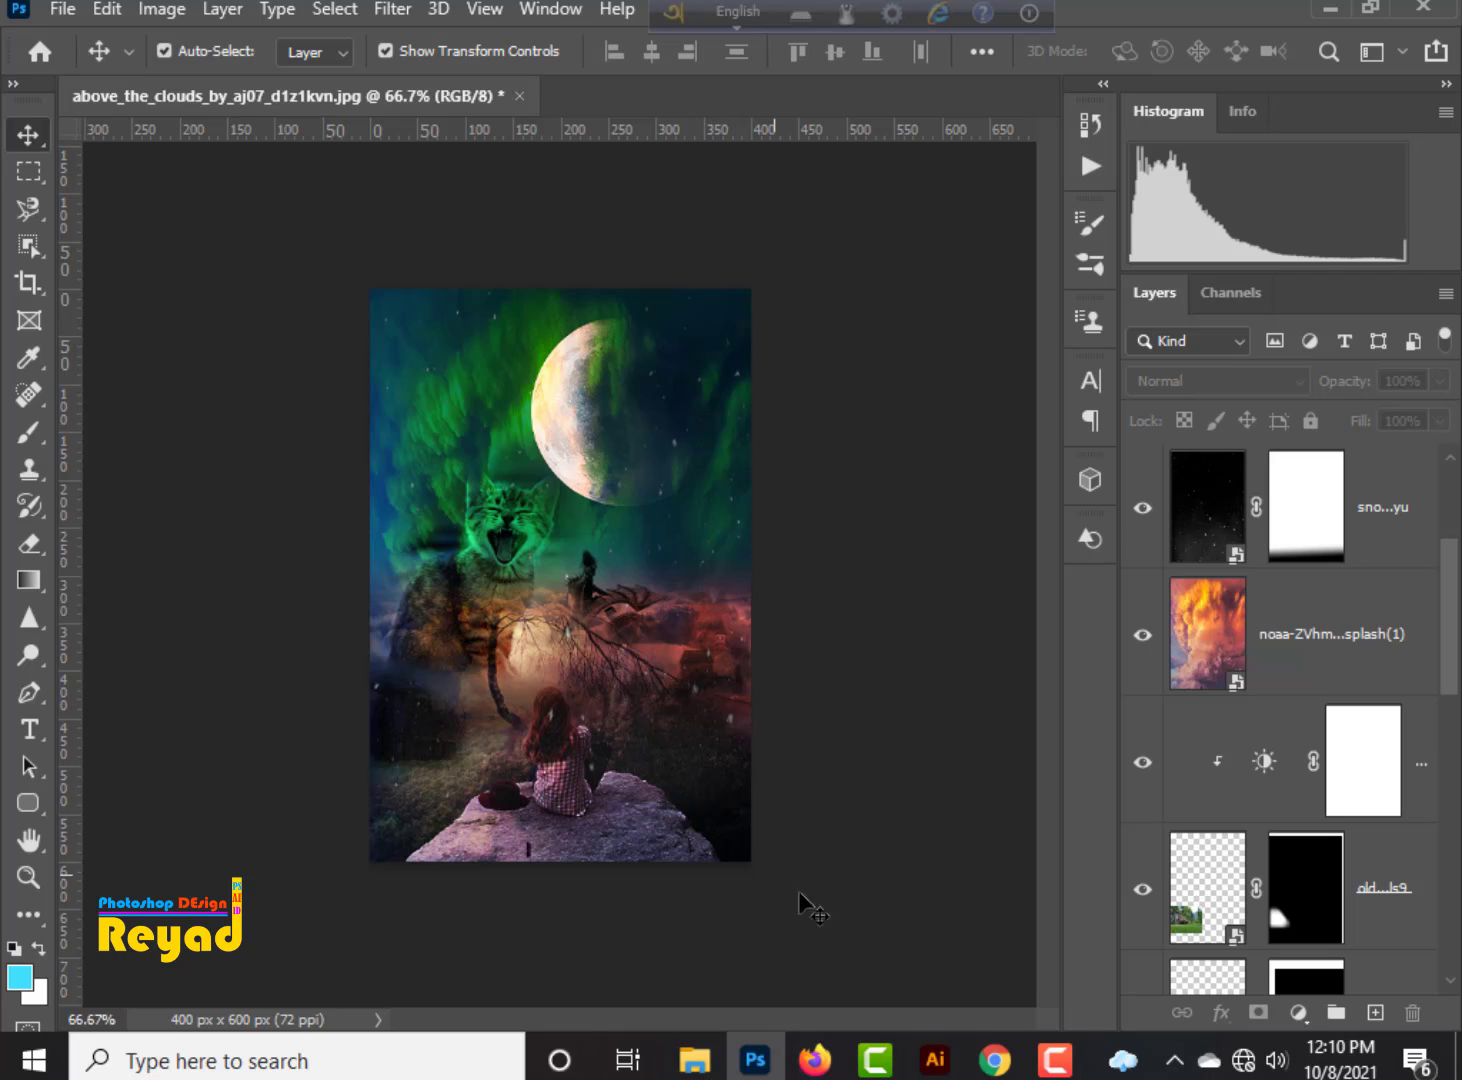
Add a Color Lookup adjustment layer on top of all layers using the 2Strip.look 3DLUT file.
scroll(1288, 855, down, 5)
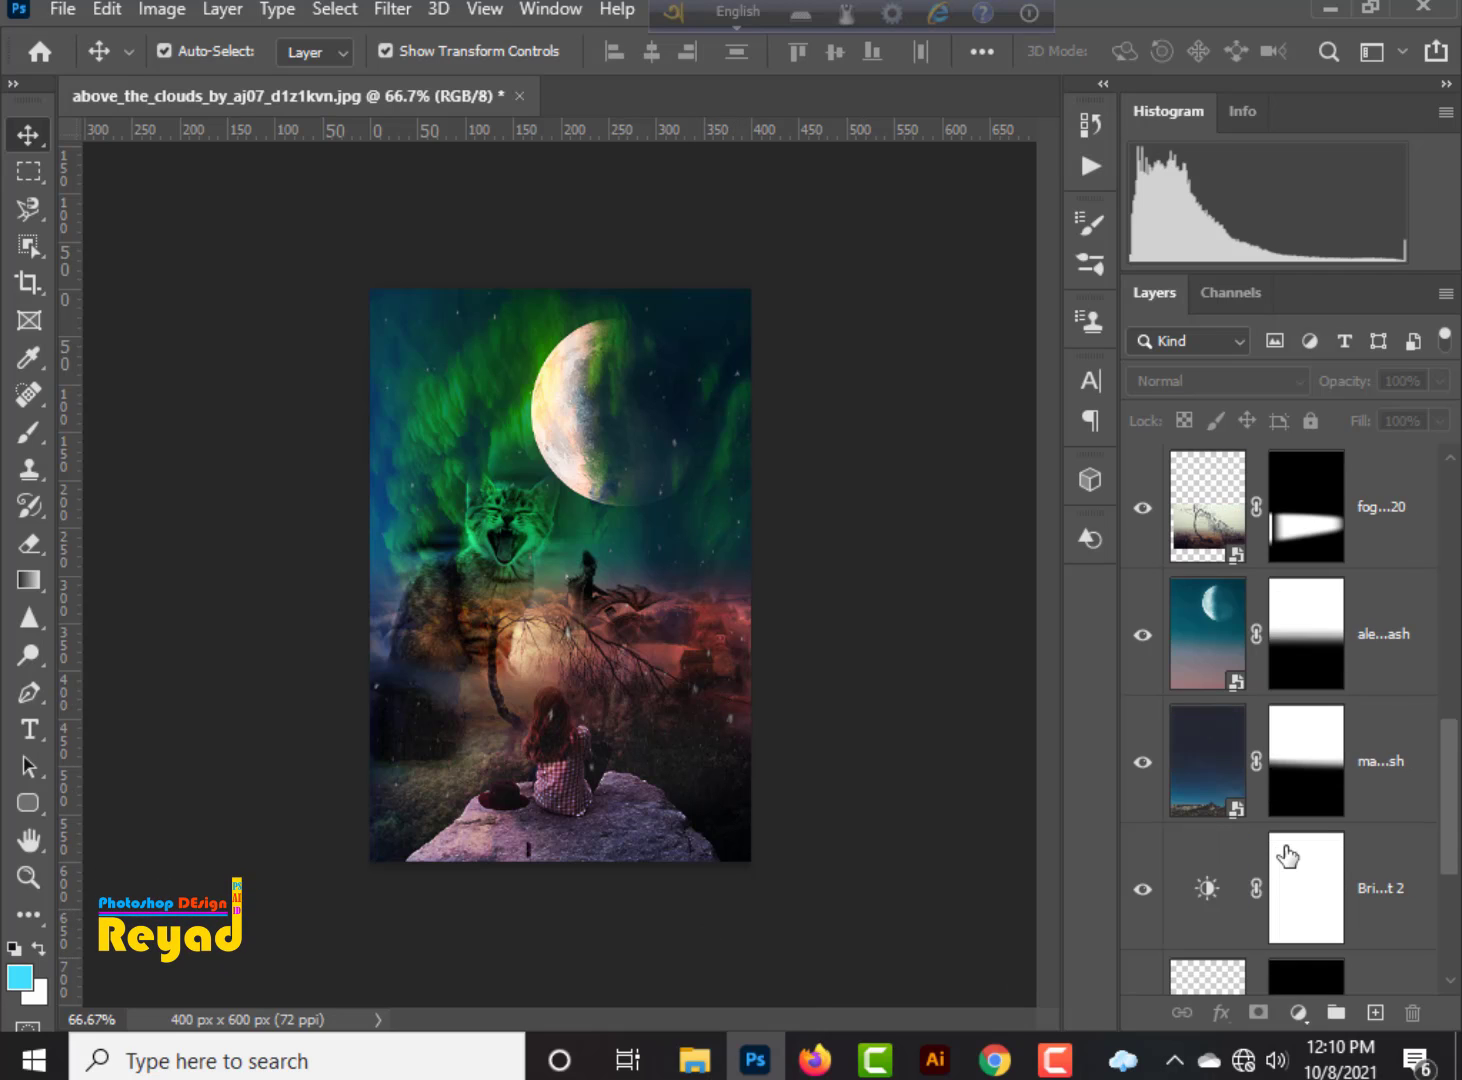
scroll(1290, 855, down, 2)
scroll(1293, 840, up, 10)
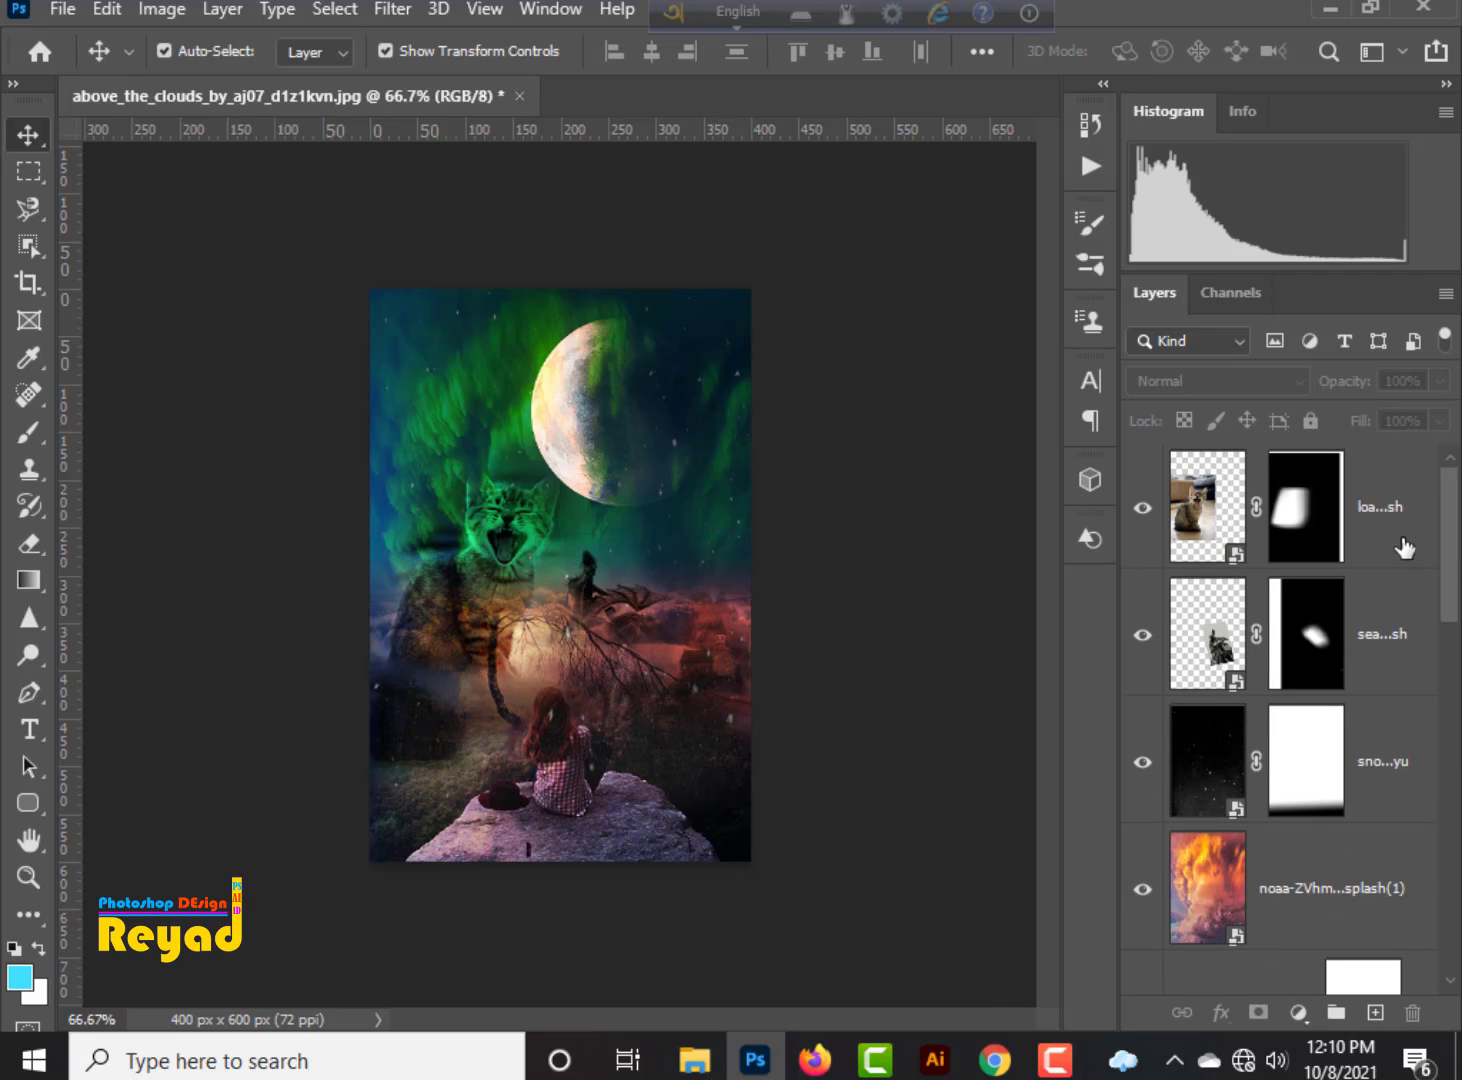
click(1395, 540)
click(1297, 1013)
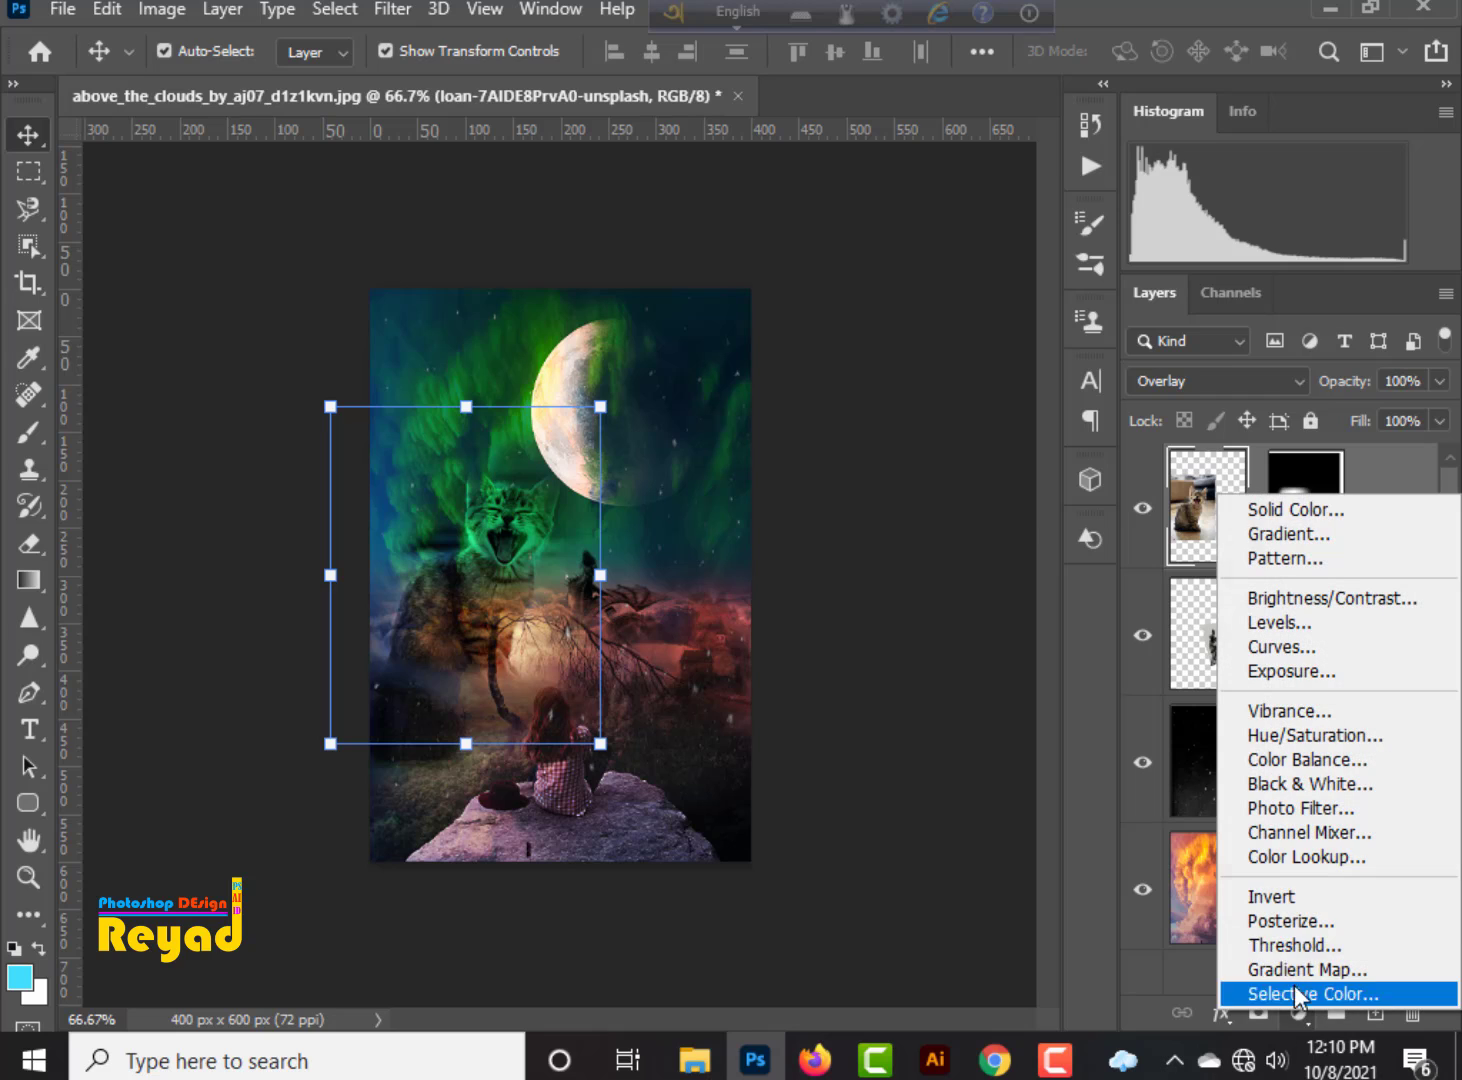
click(1278, 858)
click(958, 585)
click(890, 88)
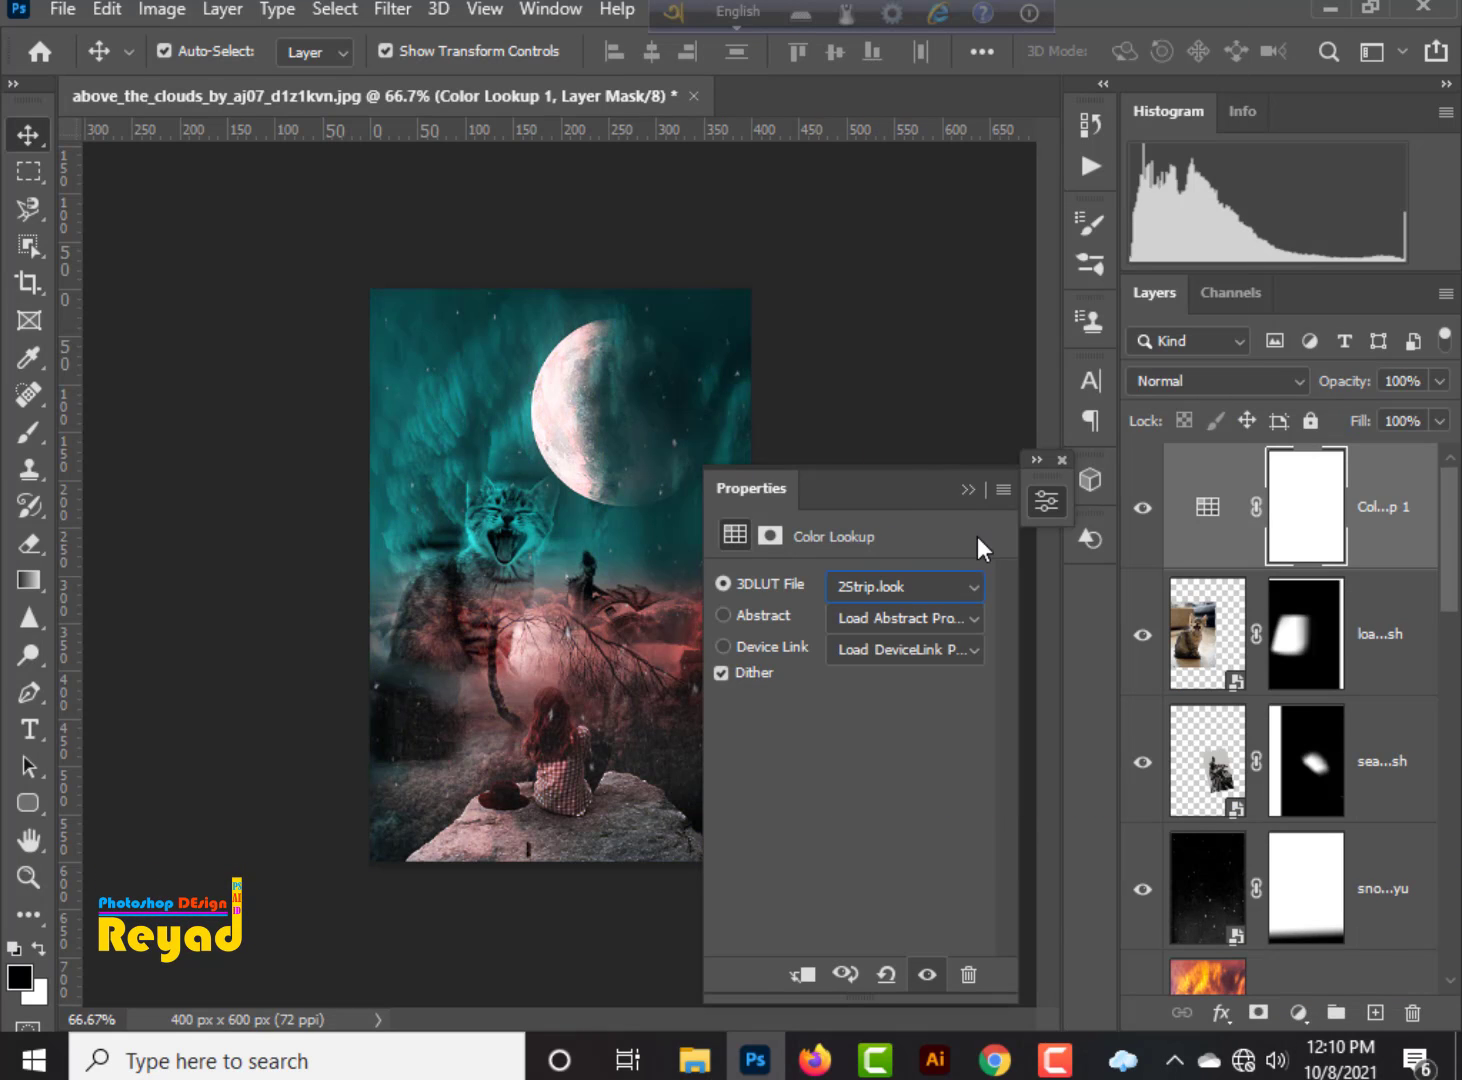
click(966, 489)
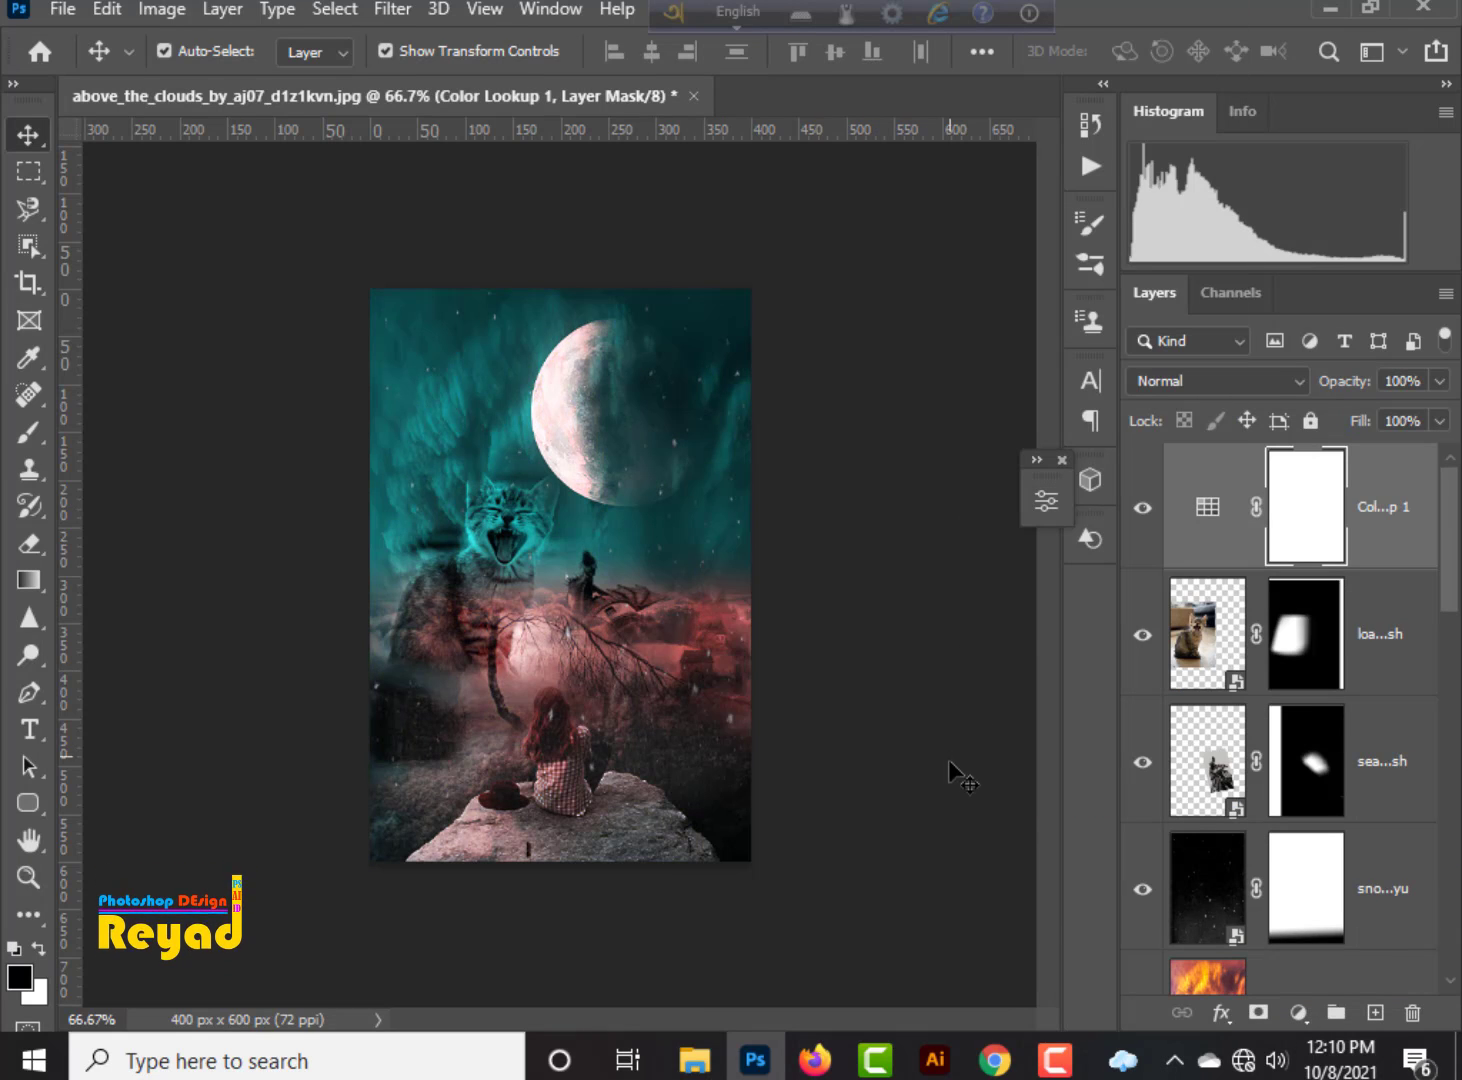
click(1060, 460)
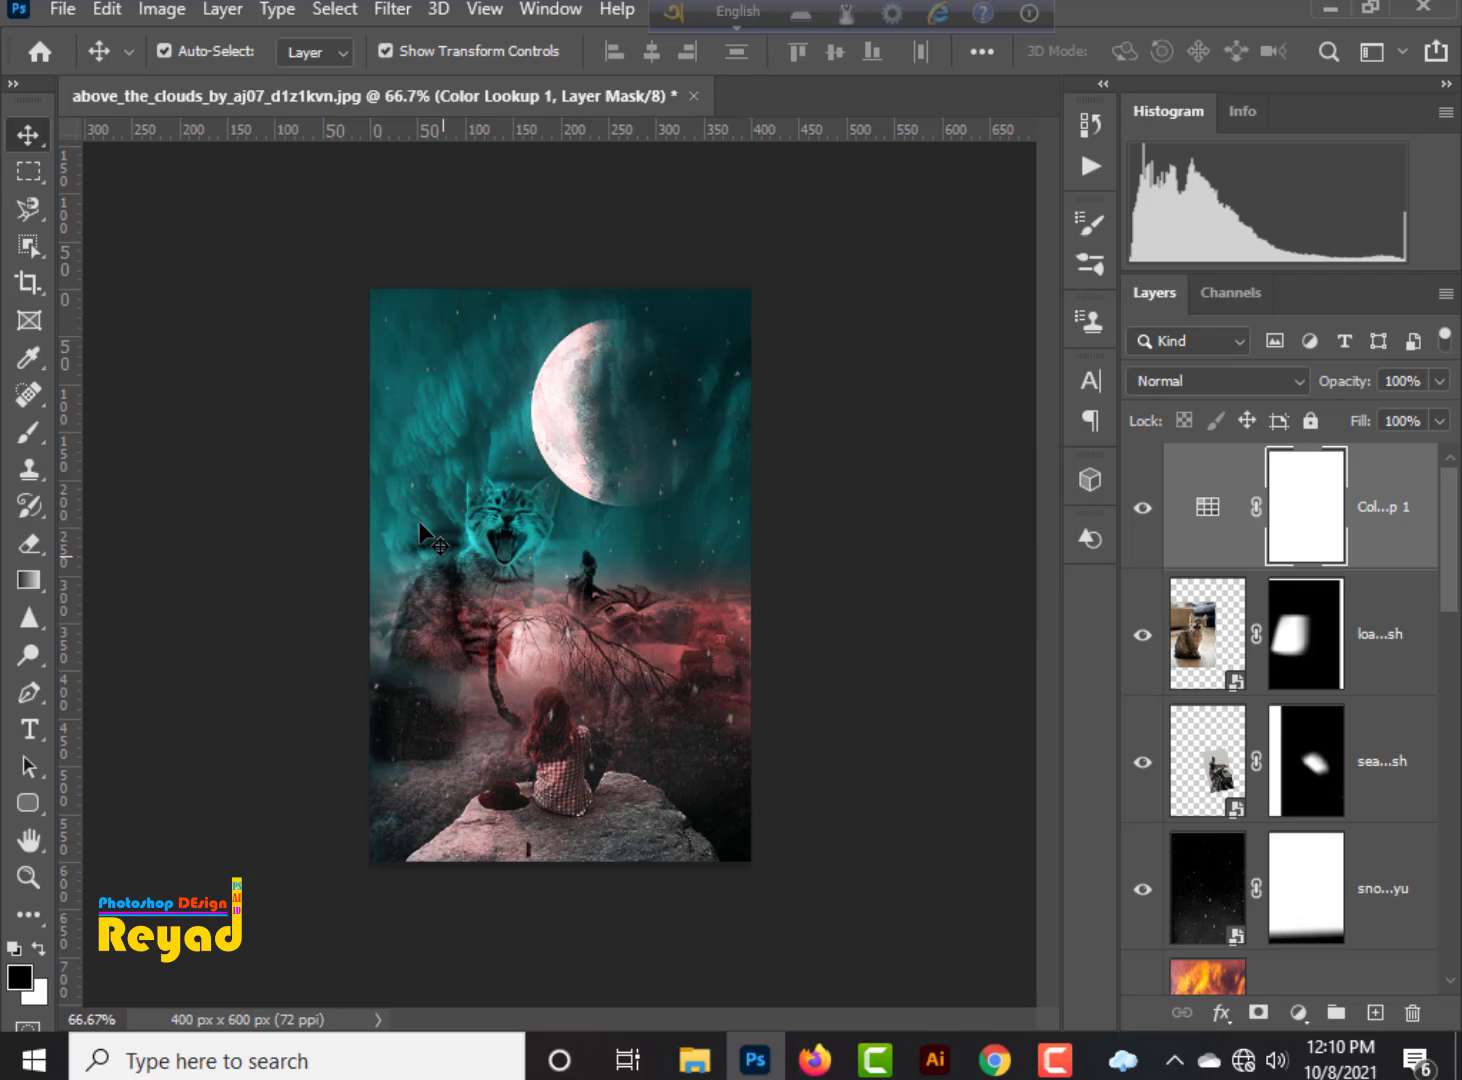
click(180, 438)
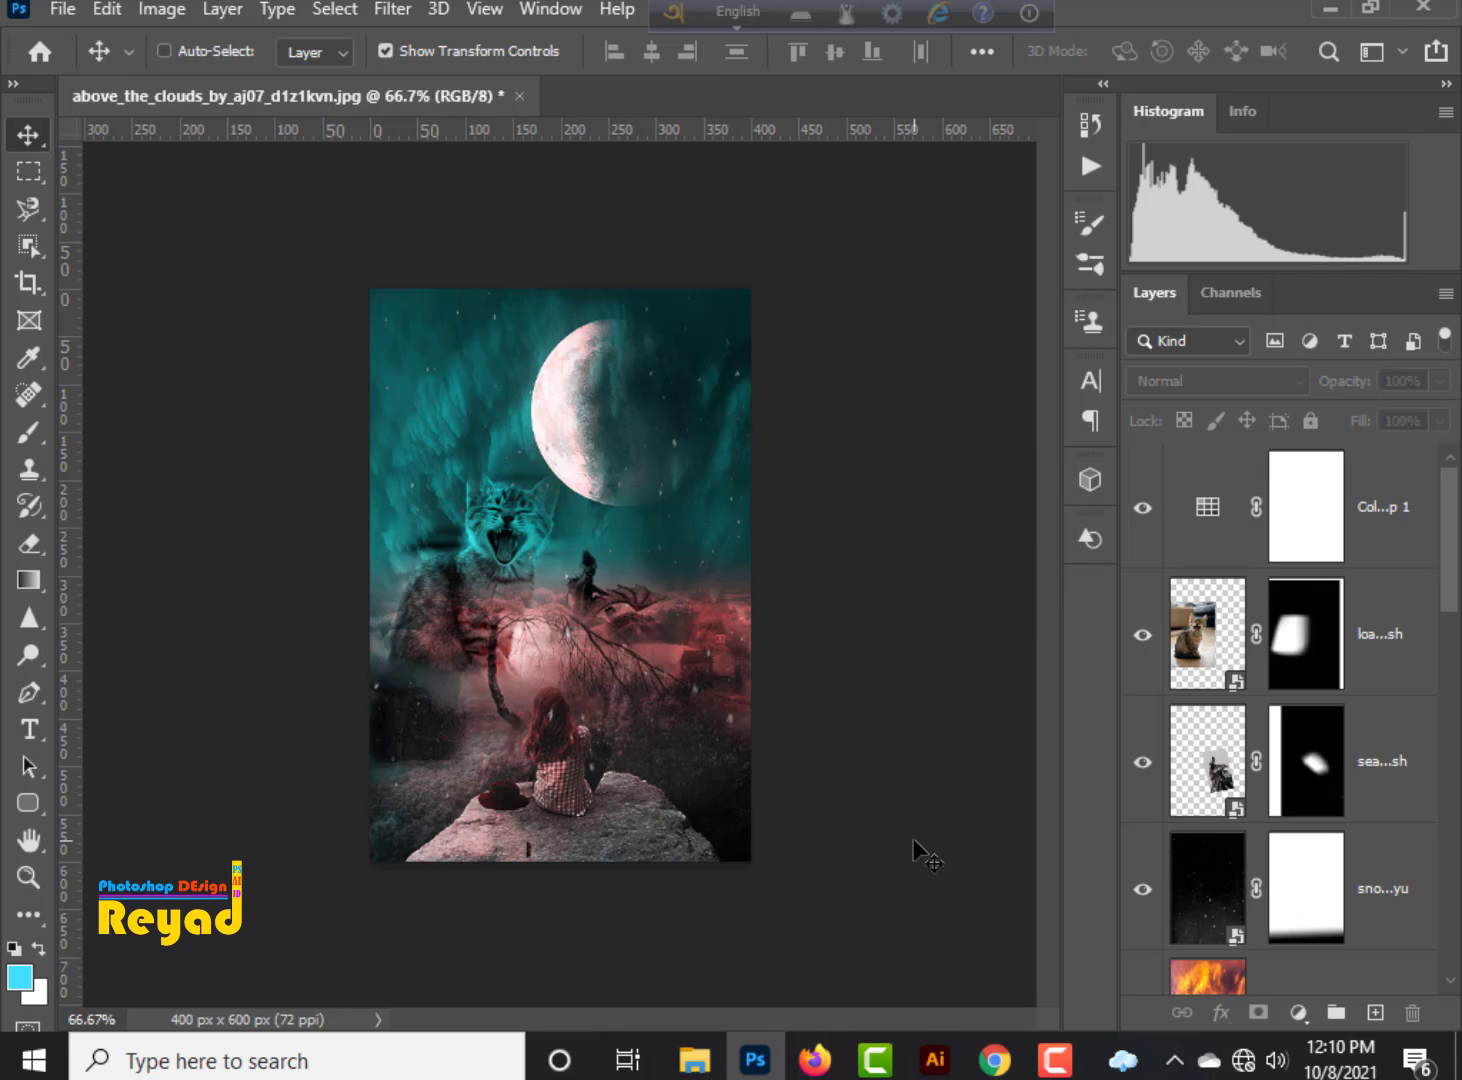
key(ctrl+1)
Select all layers from the Color Lookup adjustment down to the Background and merge them into one layer.
click(1407, 528)
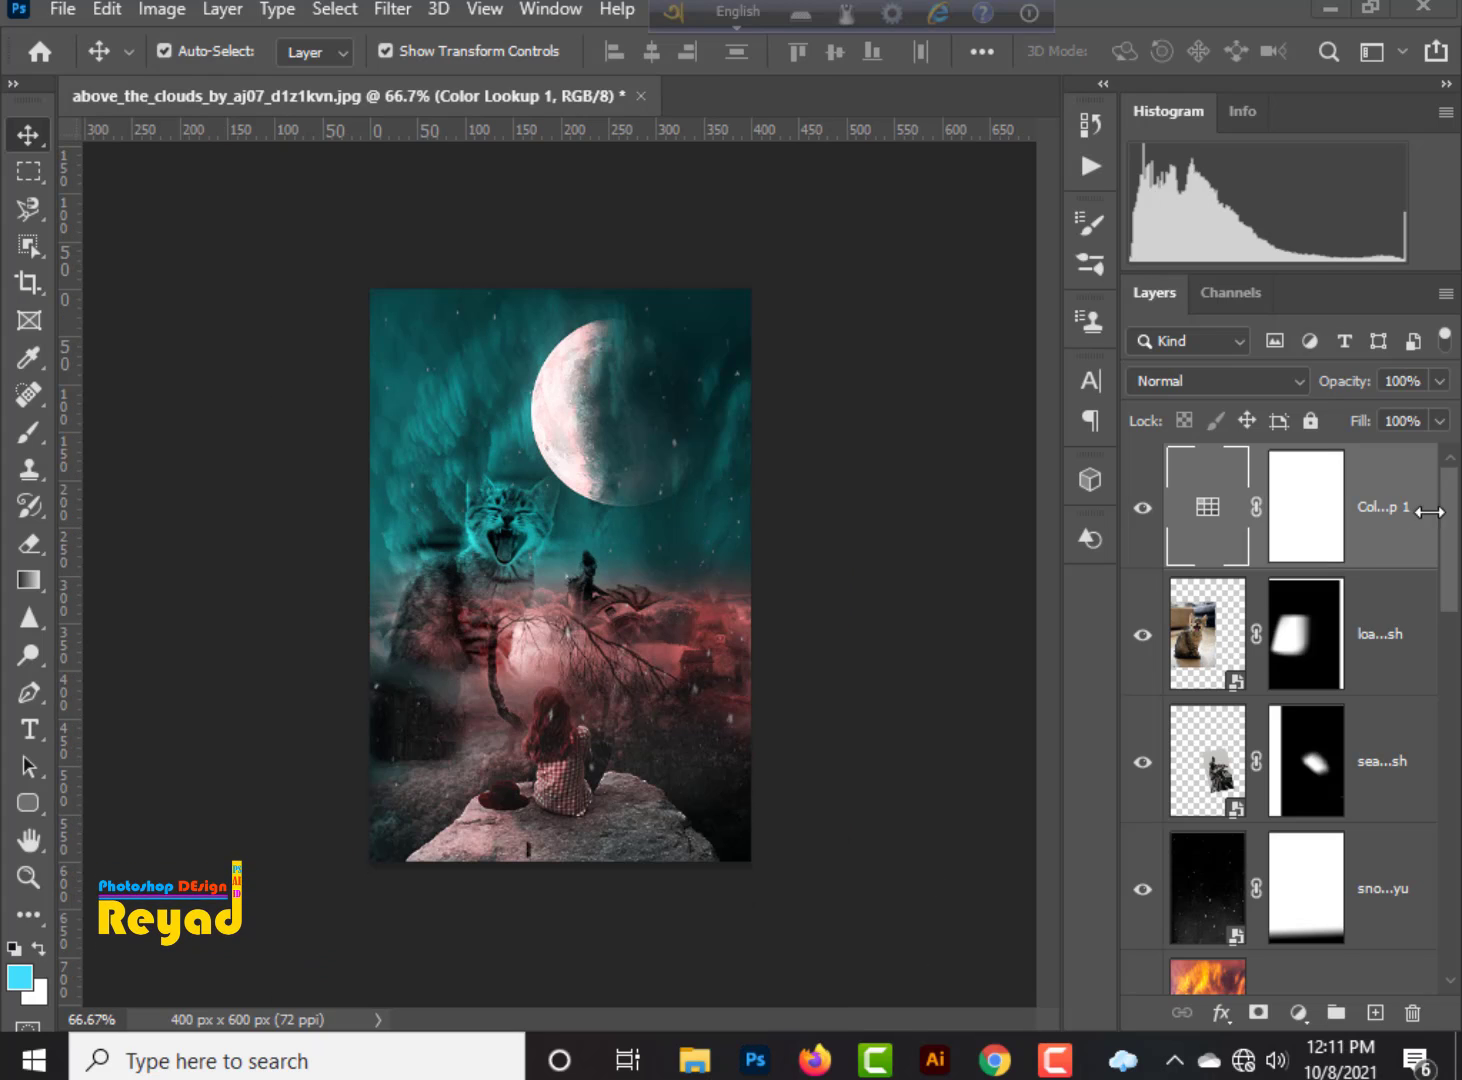
drag(1448, 545, 1452, 940)
click(1333, 928)
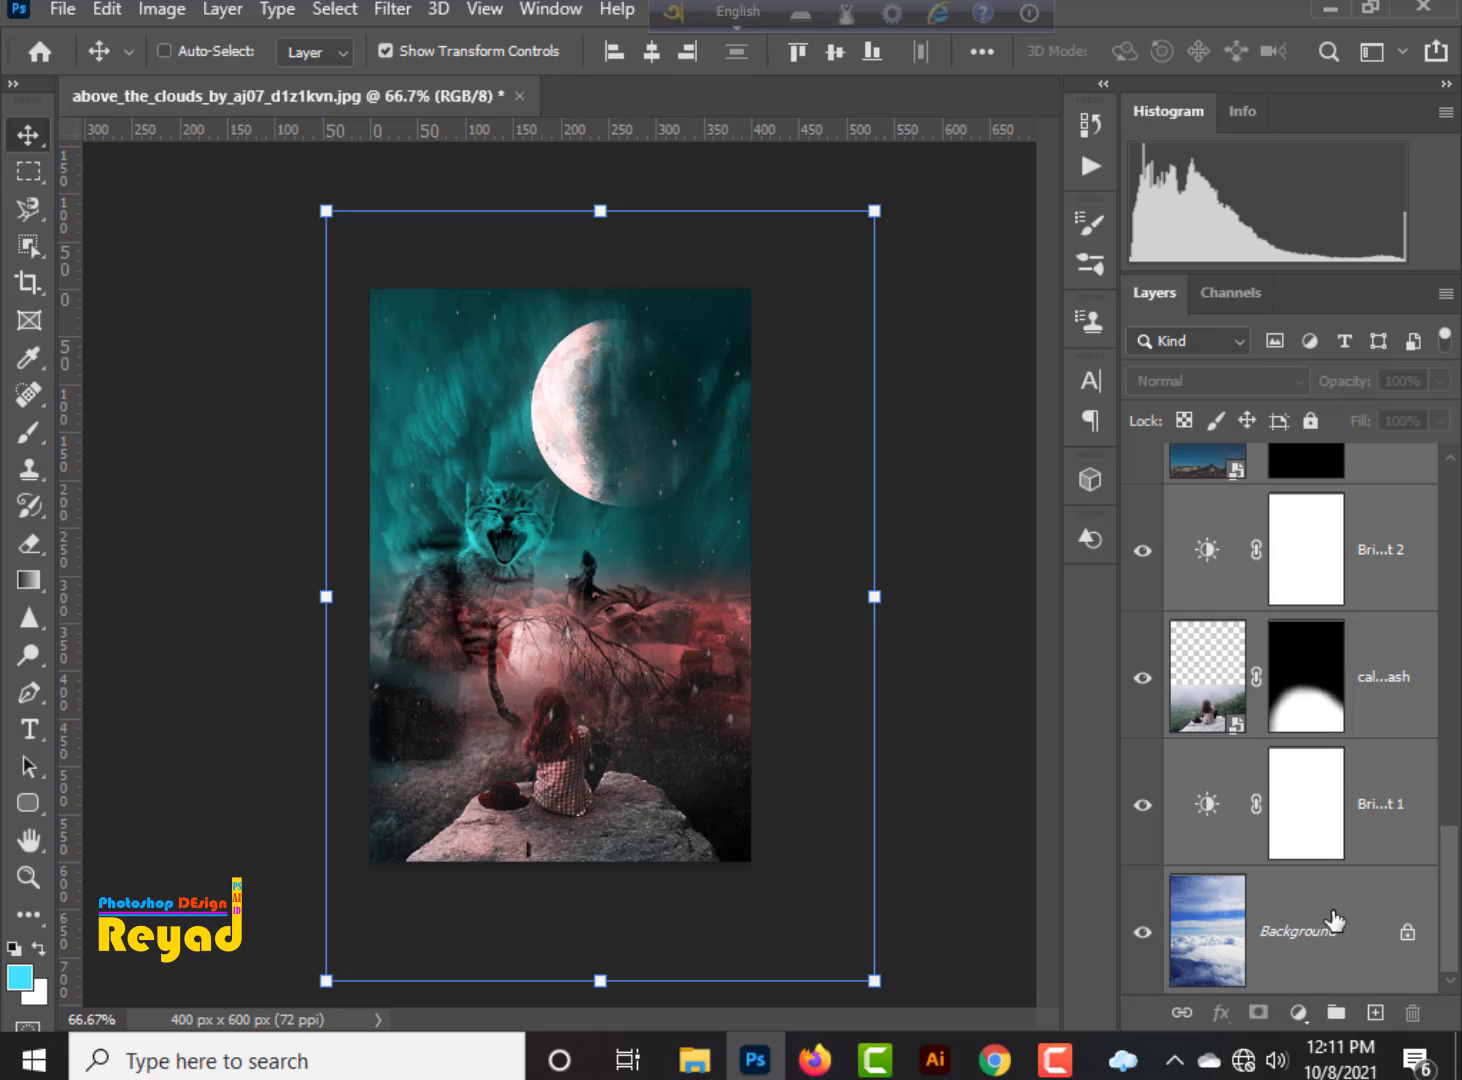
key(ctrl+shift+e)
Add a Hue/Saturation adjustment layer above the merged picture with Saturation set to -40.
click(1409, 510)
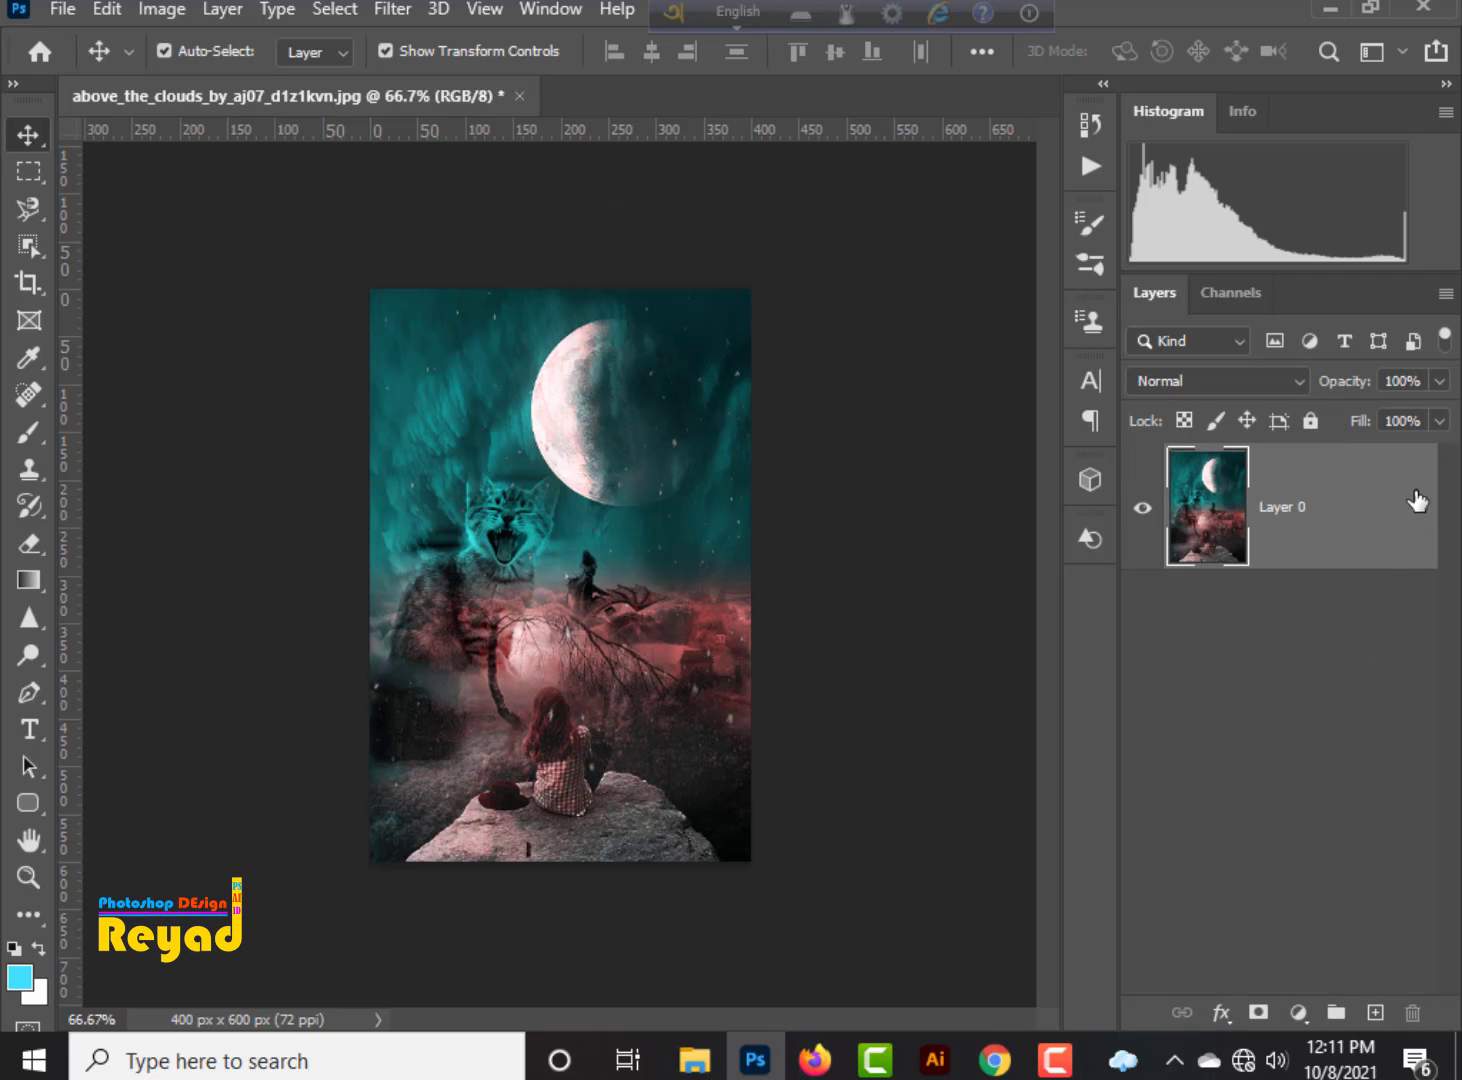
click(1298, 1012)
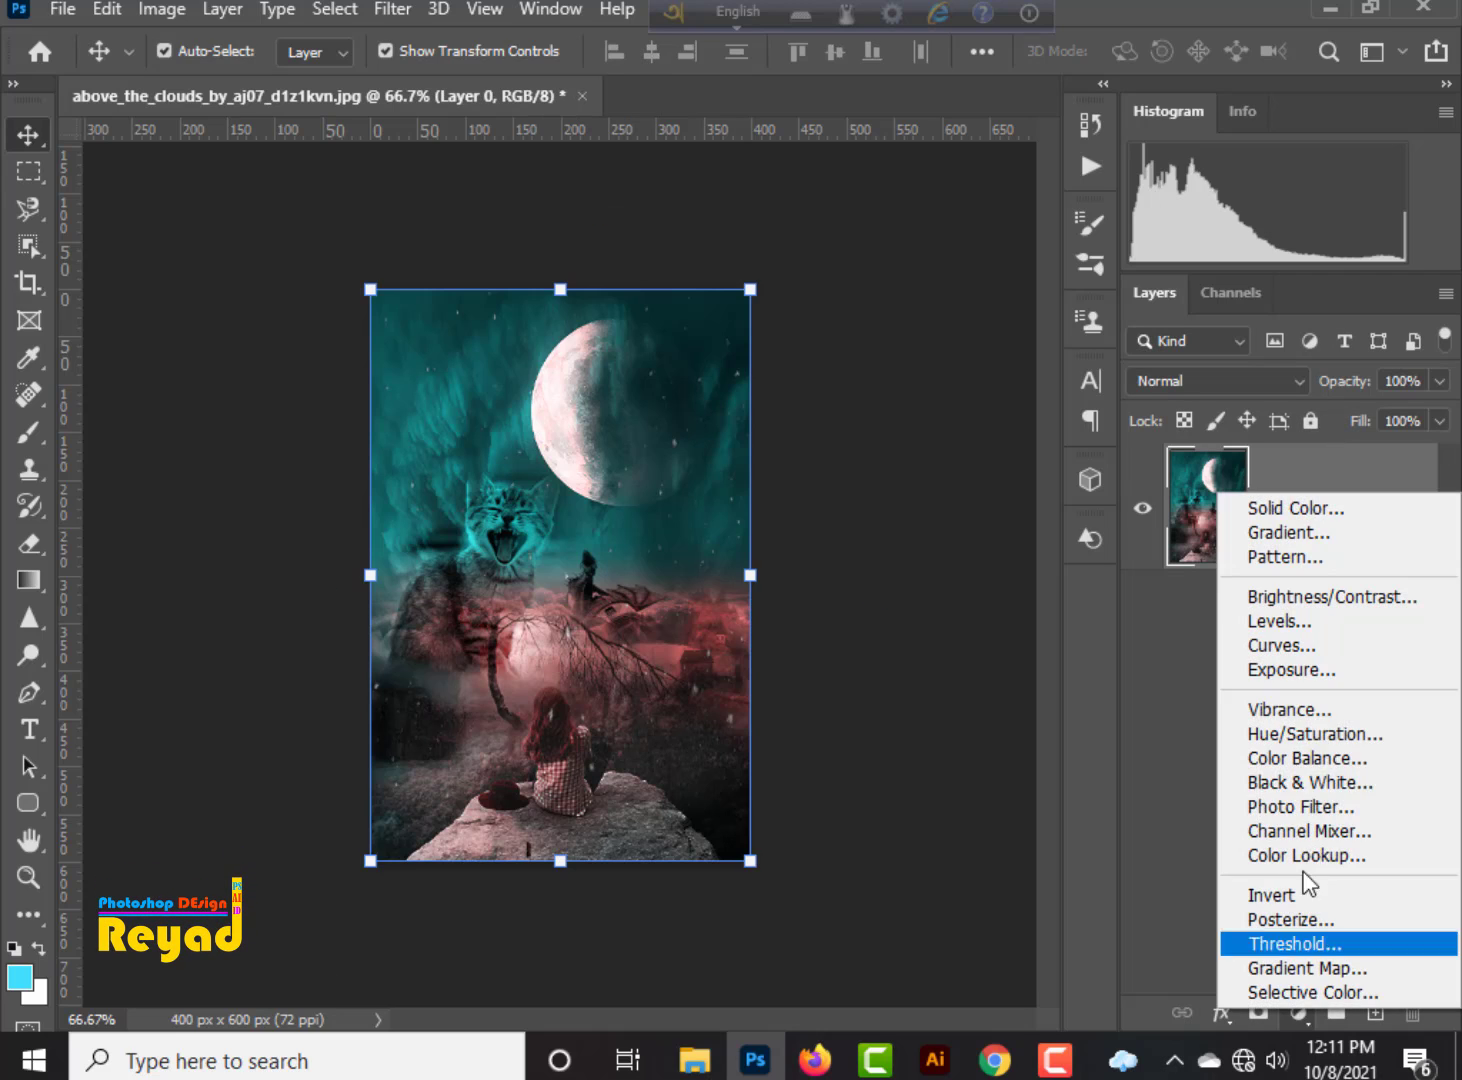
click(1307, 733)
drag(852, 750, 800, 744)
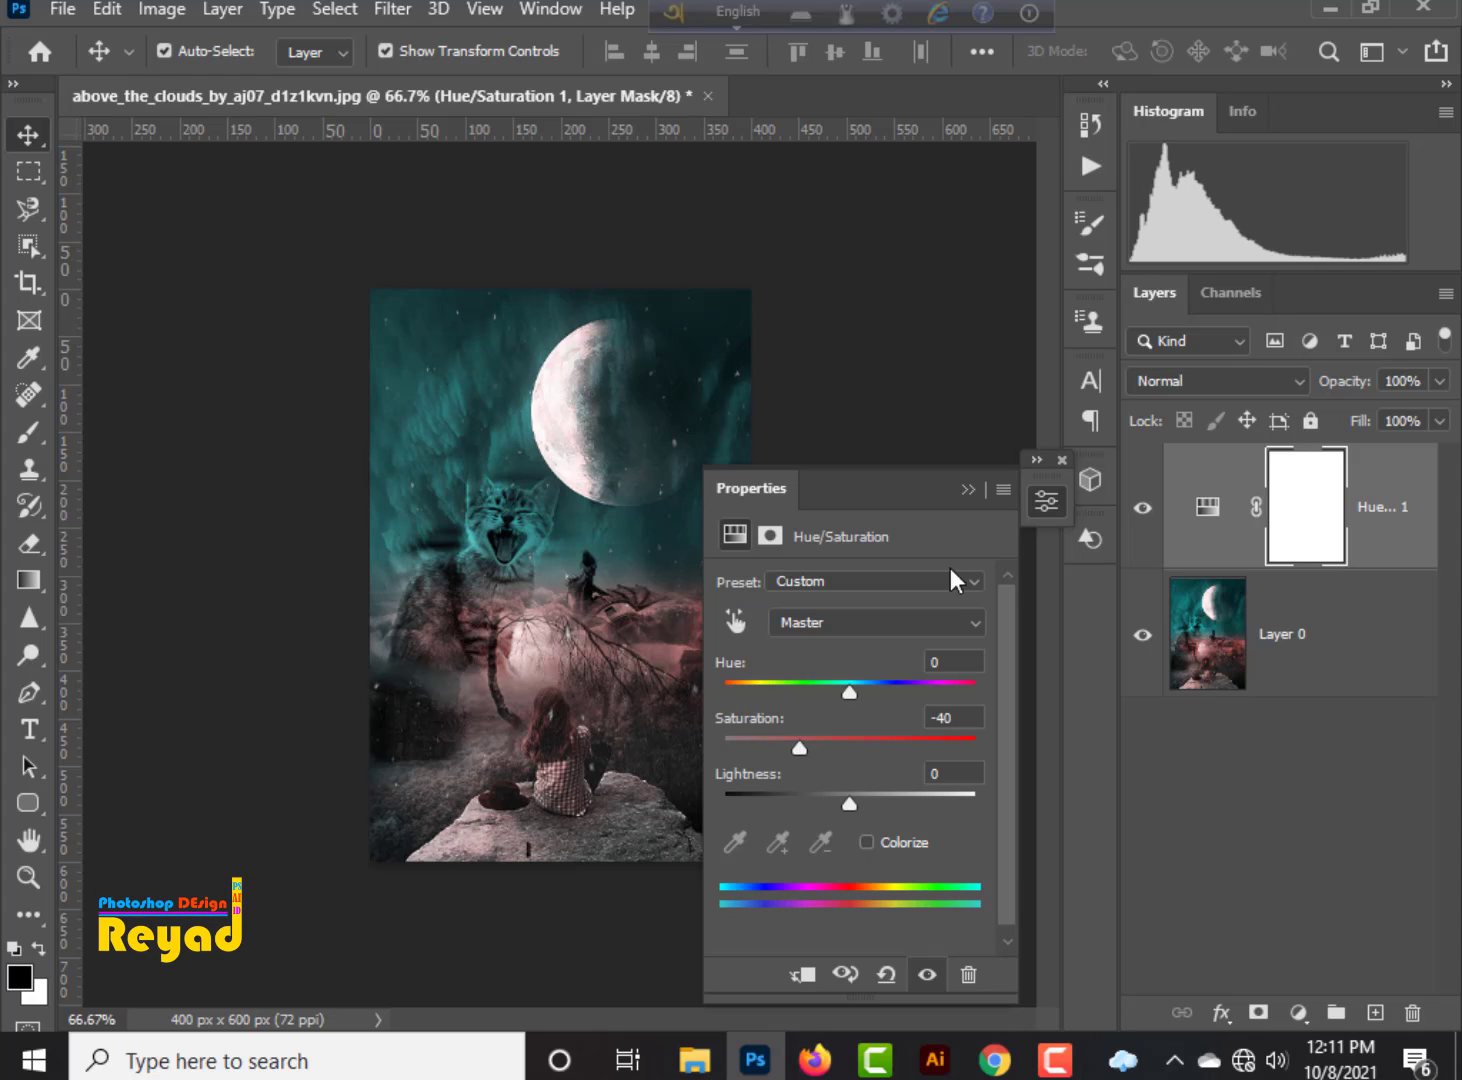
click(967, 490)
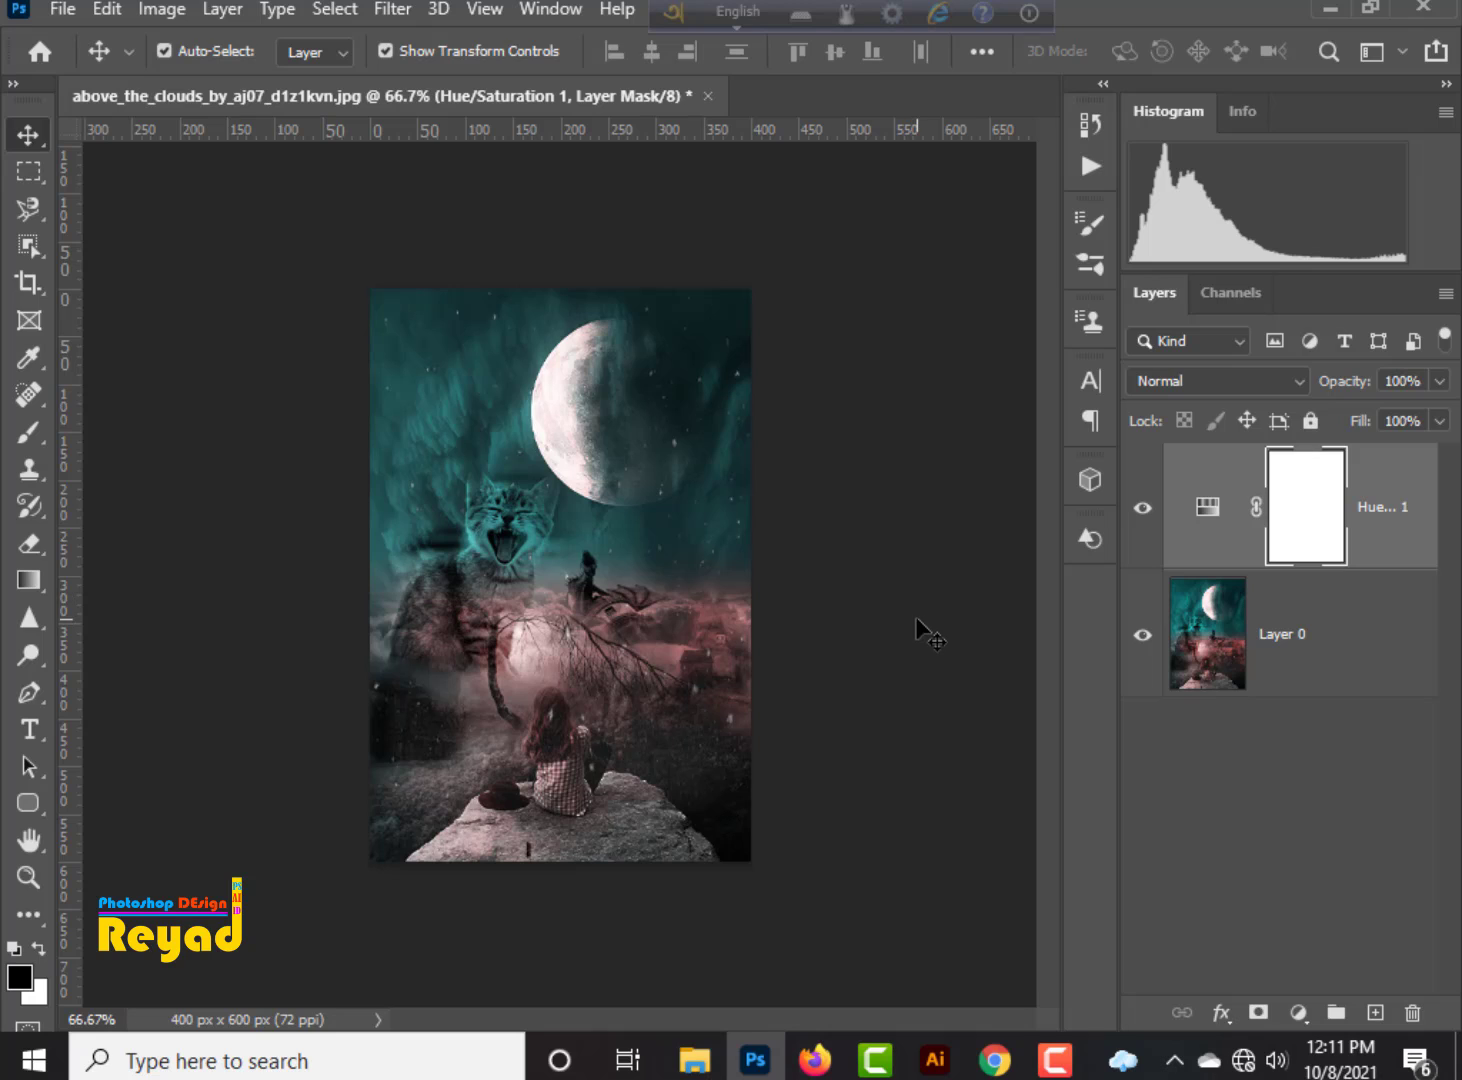
key(ctrl+1)
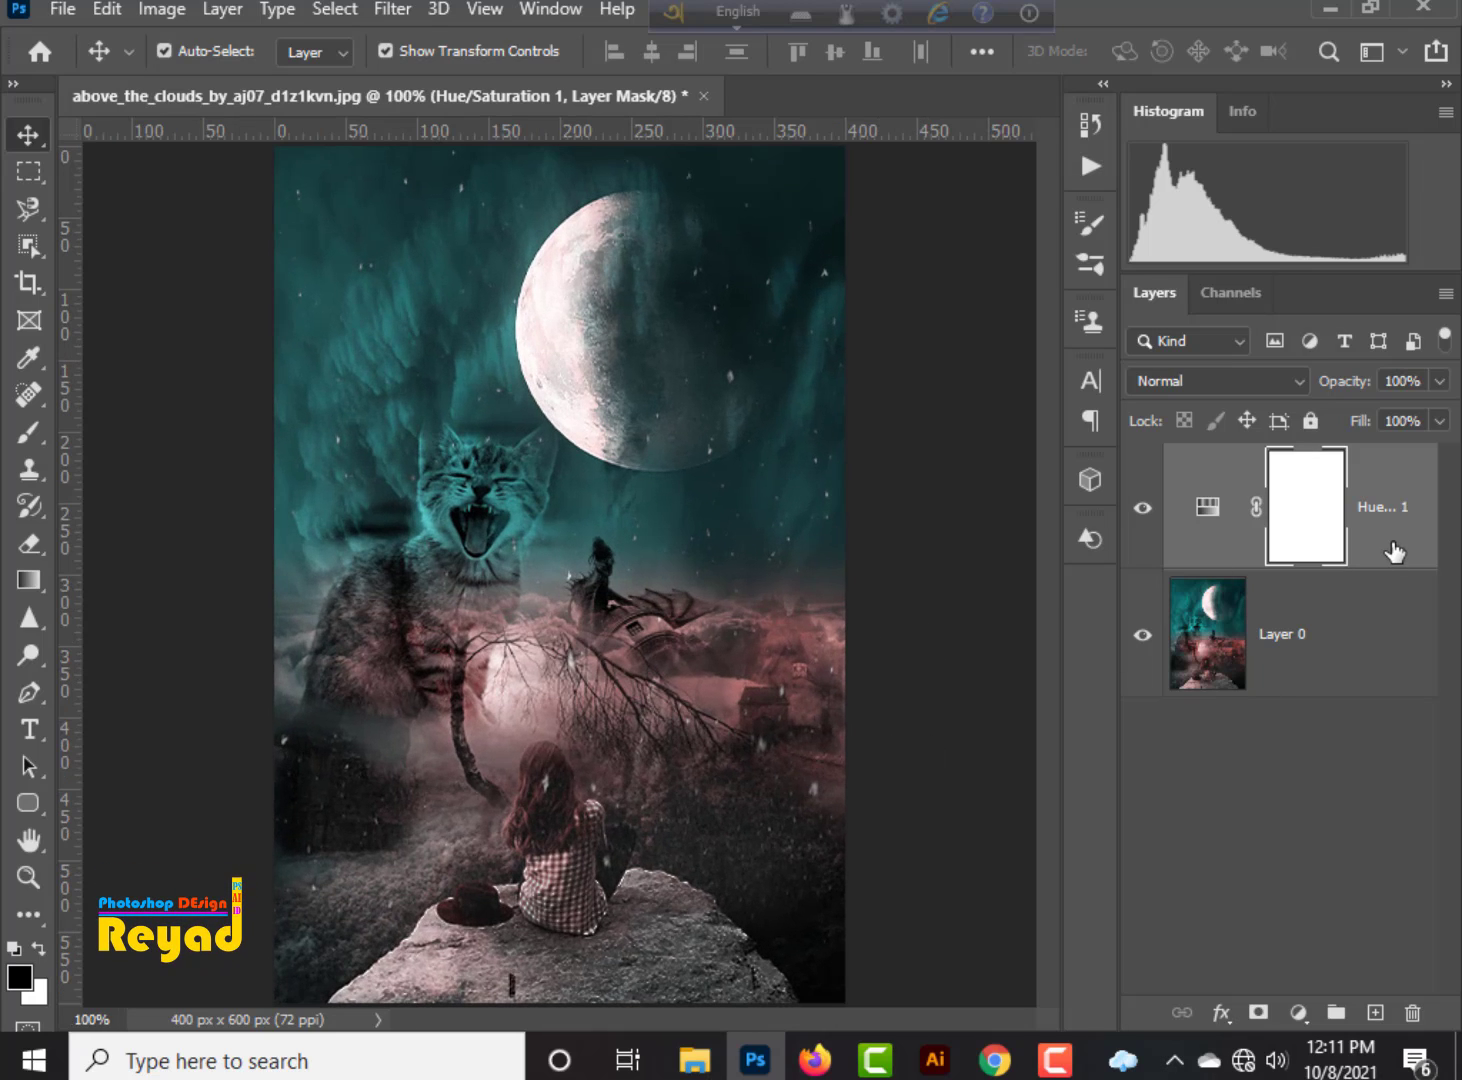
Merge the Hue/Saturation adjustment layer and the picture layer beneath it into one layer.
click(1389, 636)
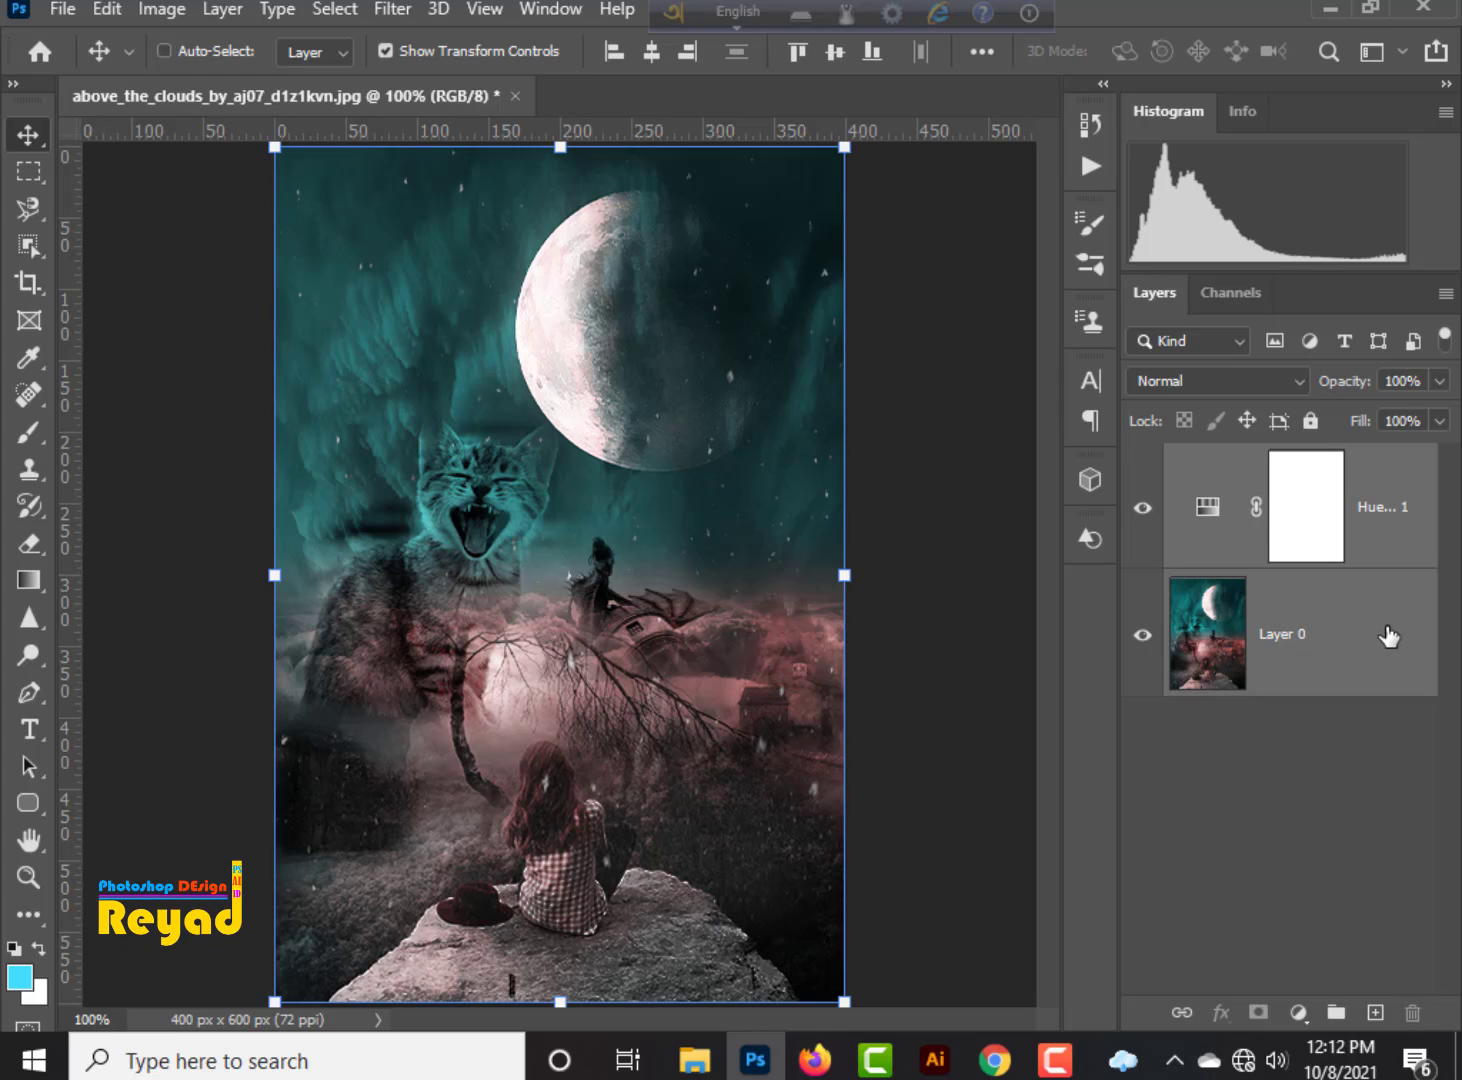
key(ctrl+e)
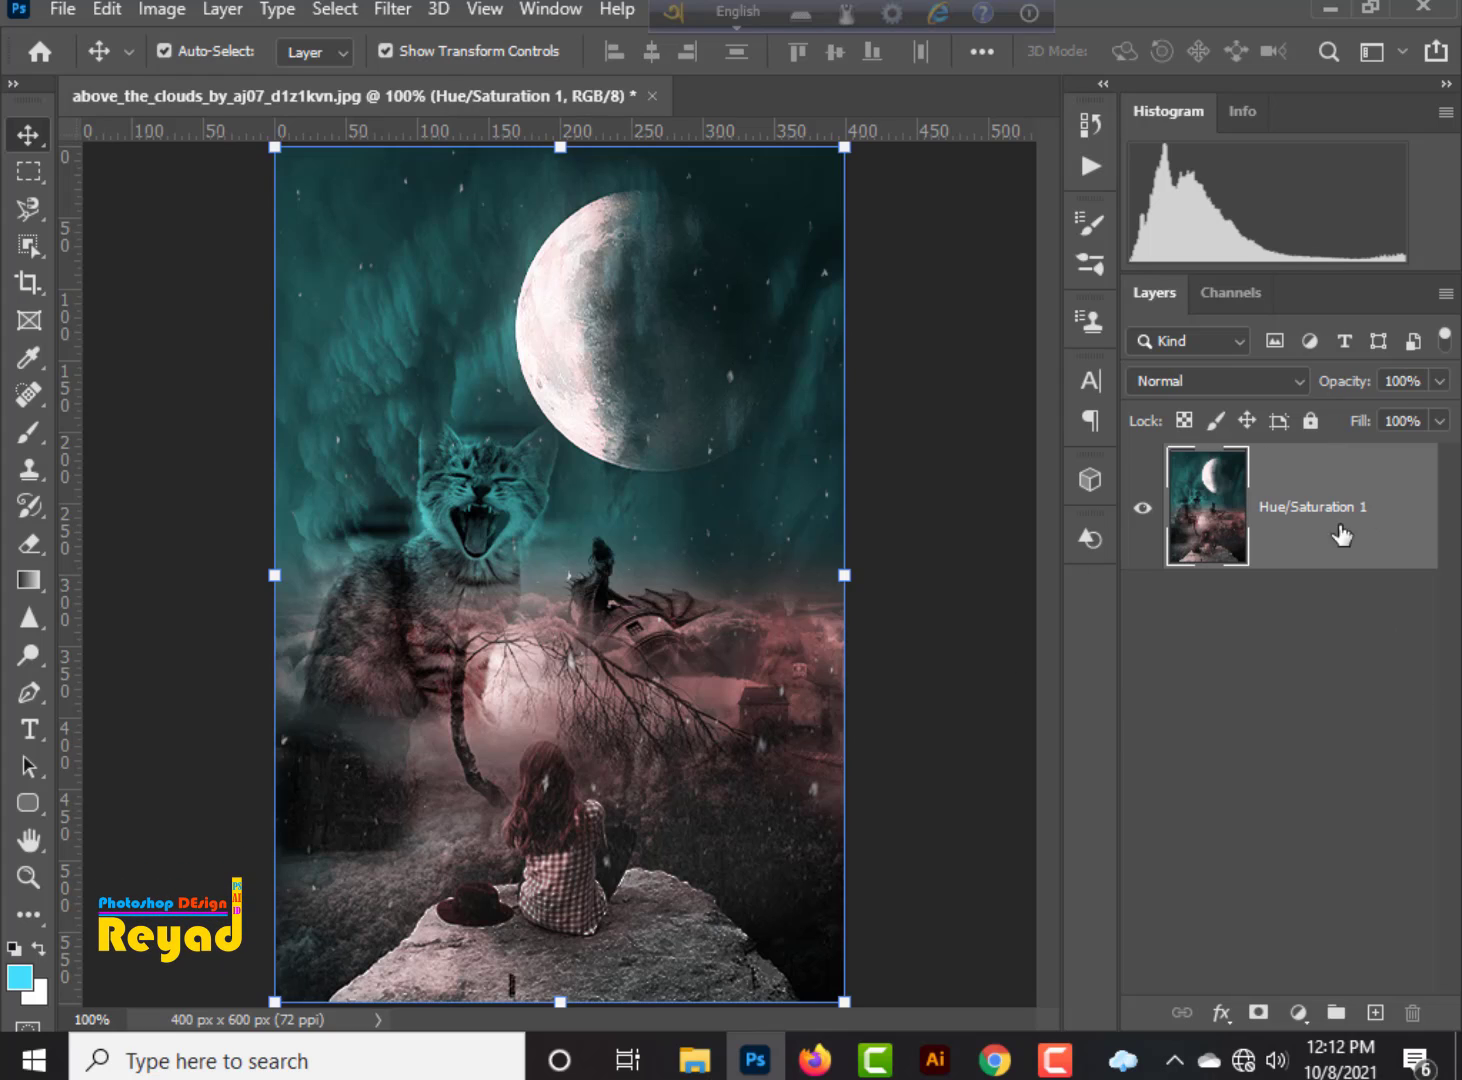
In the Camera Raw filter, set Temperature to +1, Exposure to -0.45, Contrast to +6, Highlights to +9 and Shadows to +21.
click(393, 15)
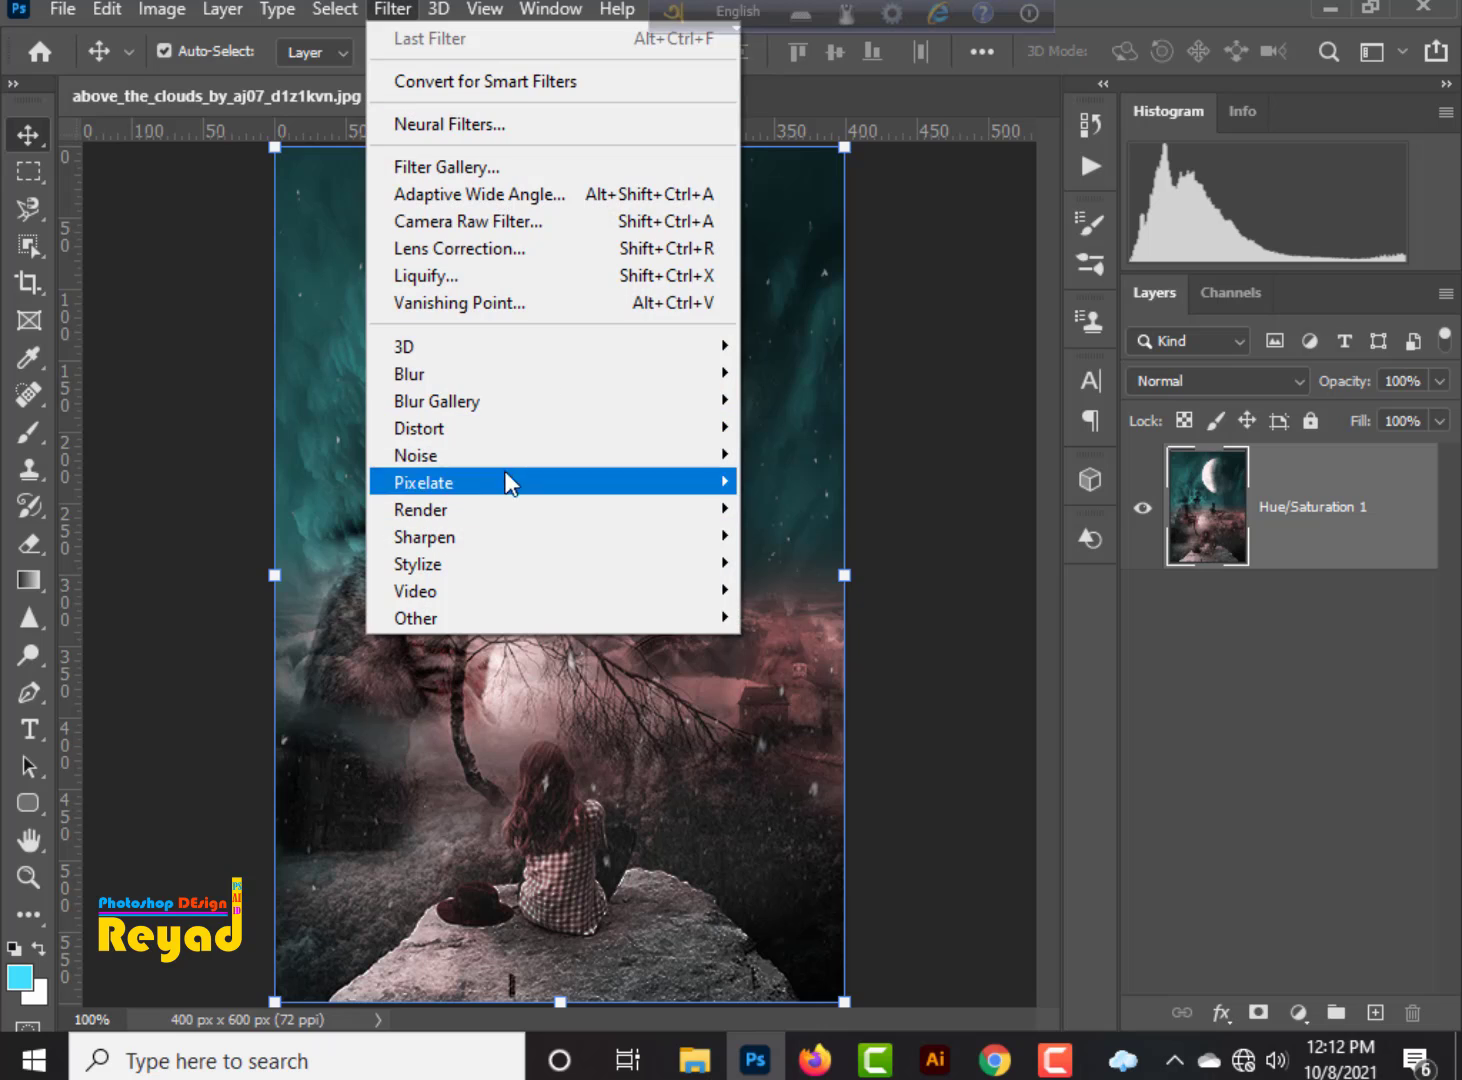
click(450, 222)
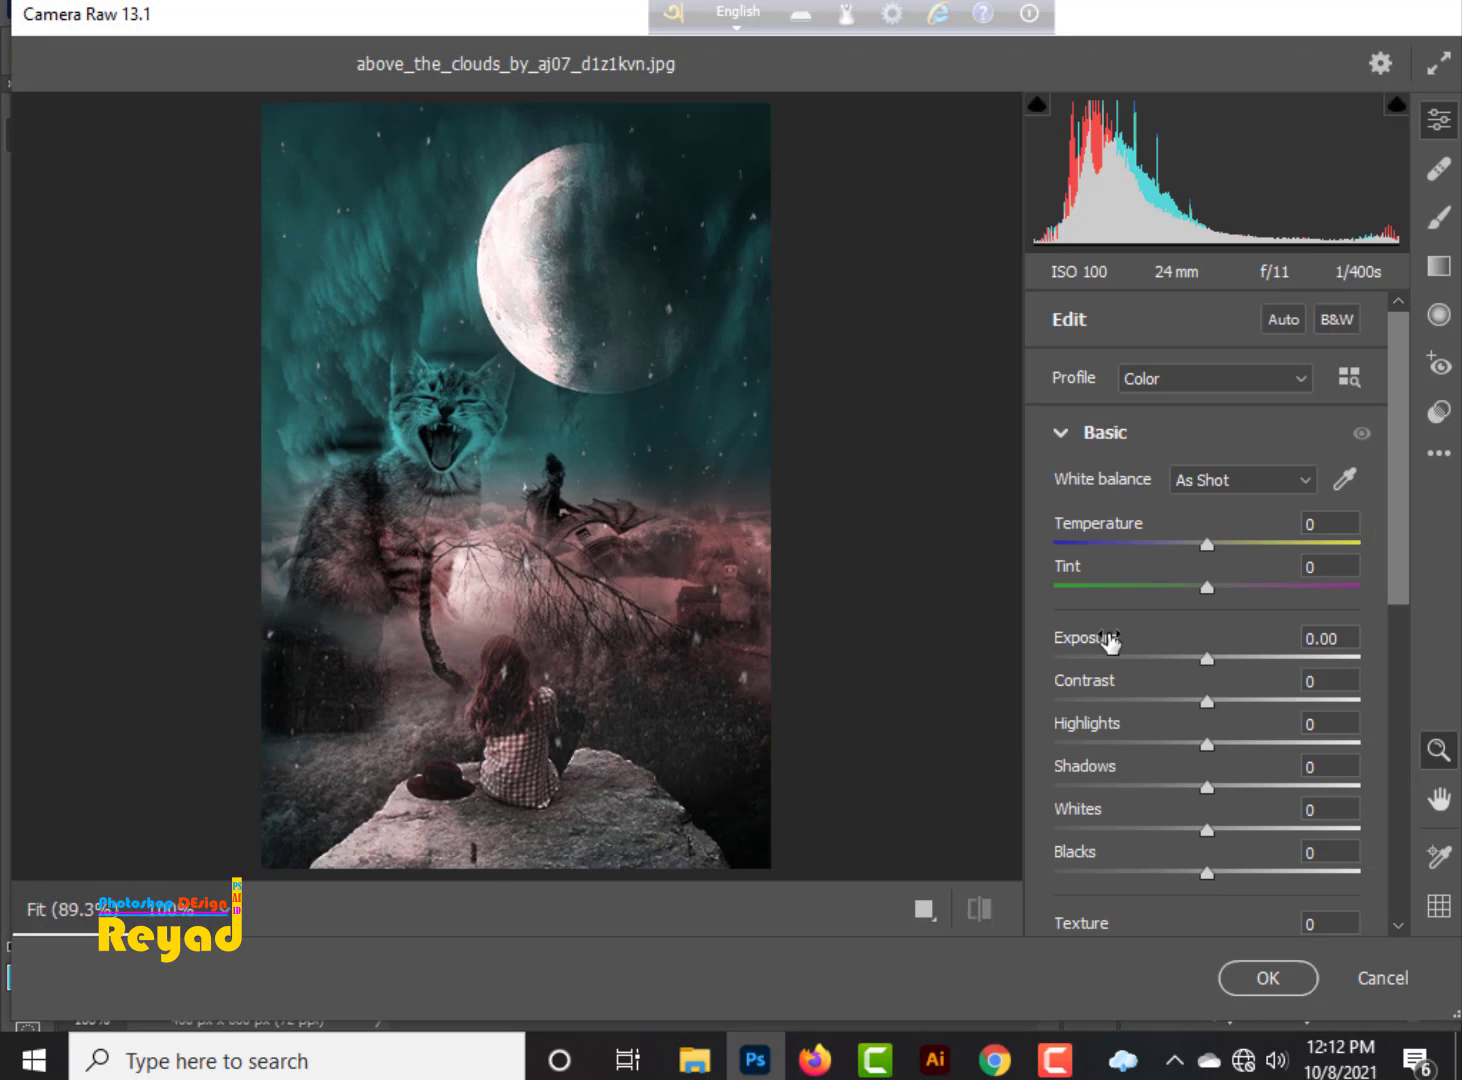
mouse_move(1208, 545)
mouse_down()
mouse_move(1228, 548)
mouse_move(1207, 561)
mouse_up()
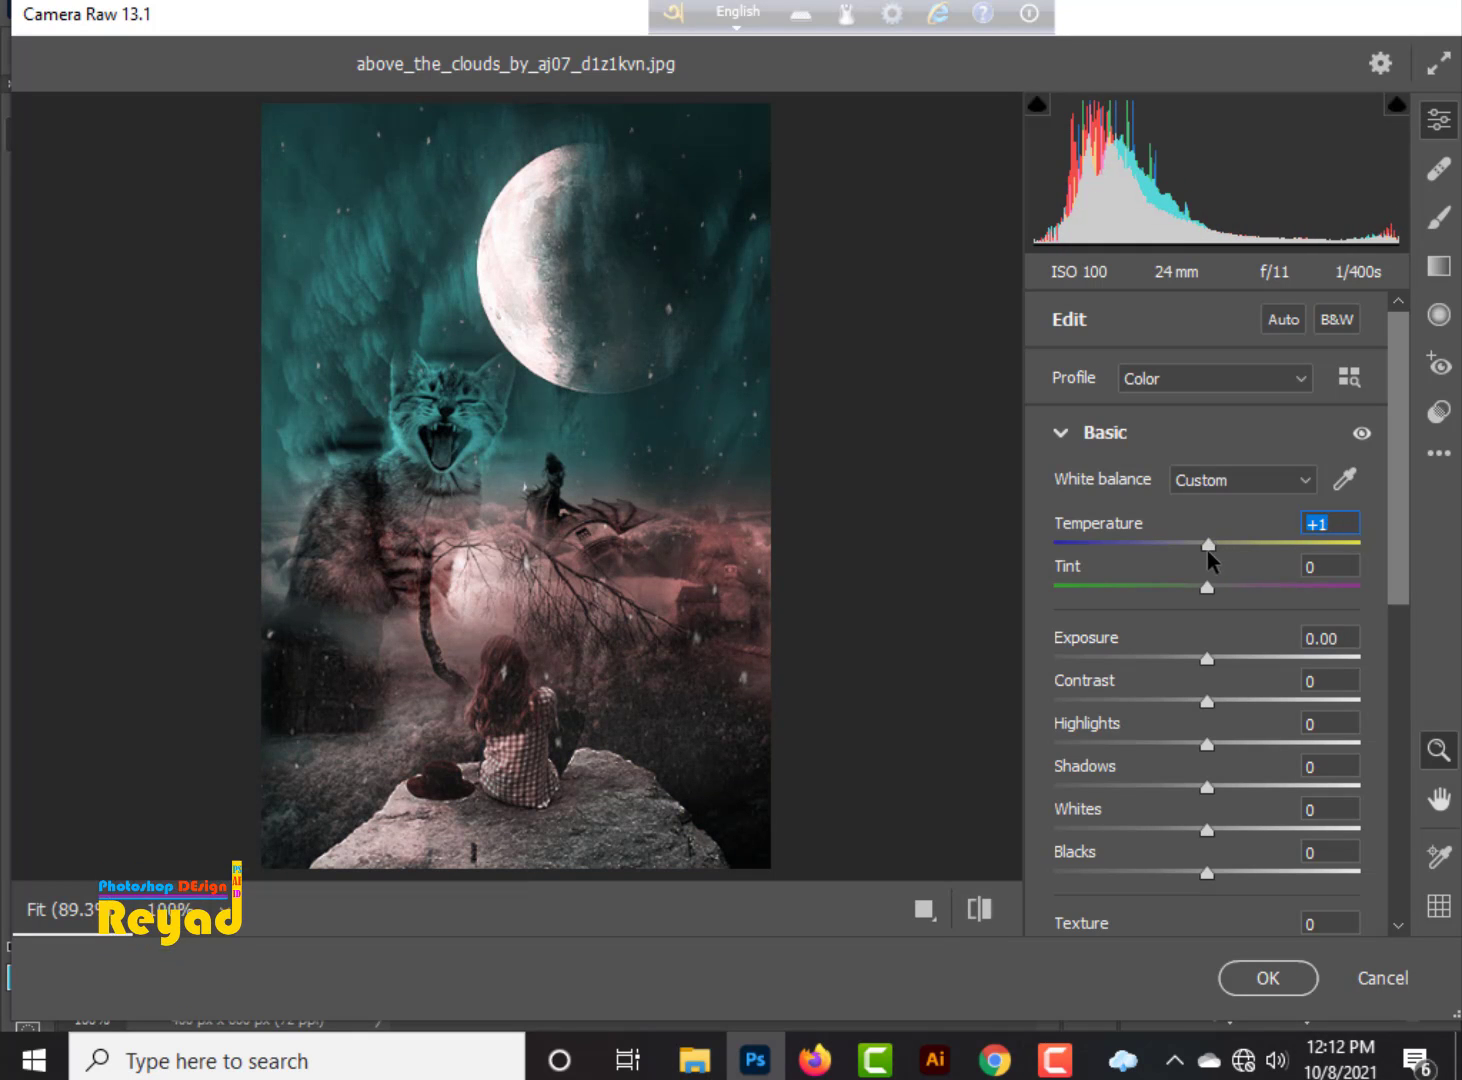
drag(1208, 664, 1240, 791)
Set Clarity to +12, Dehaze to -20 and Vibrance to -10, and apply the Camera Raw filter.
scroll(1240, 785, down, 3)
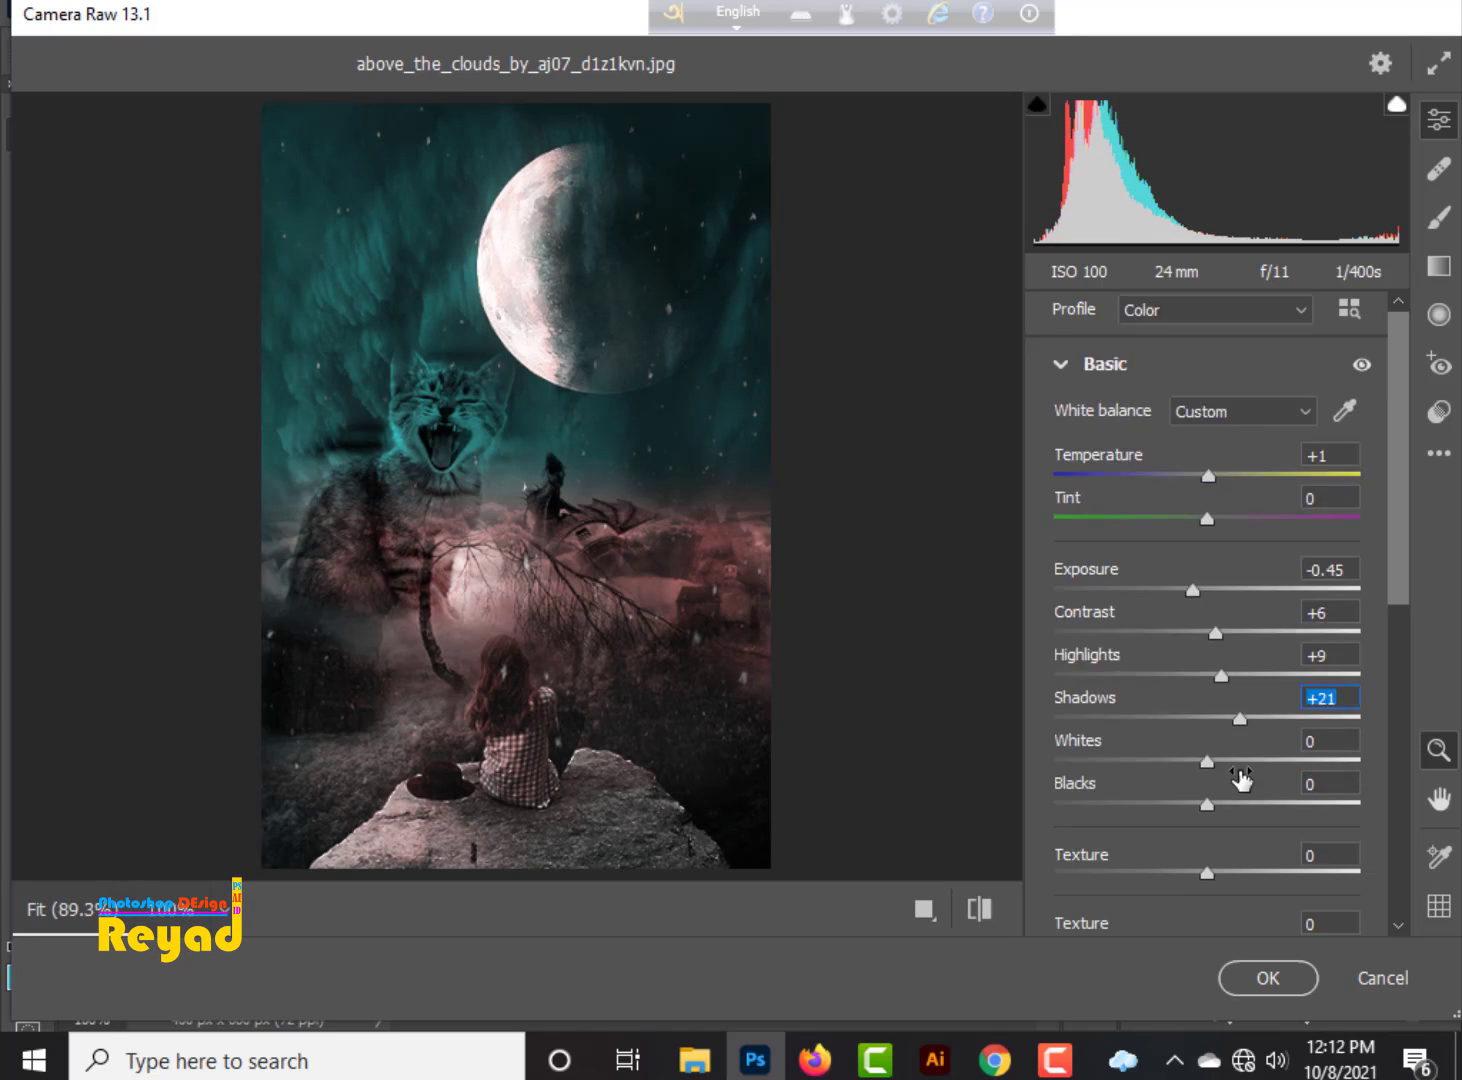
scroll(1237, 763, down, 1)
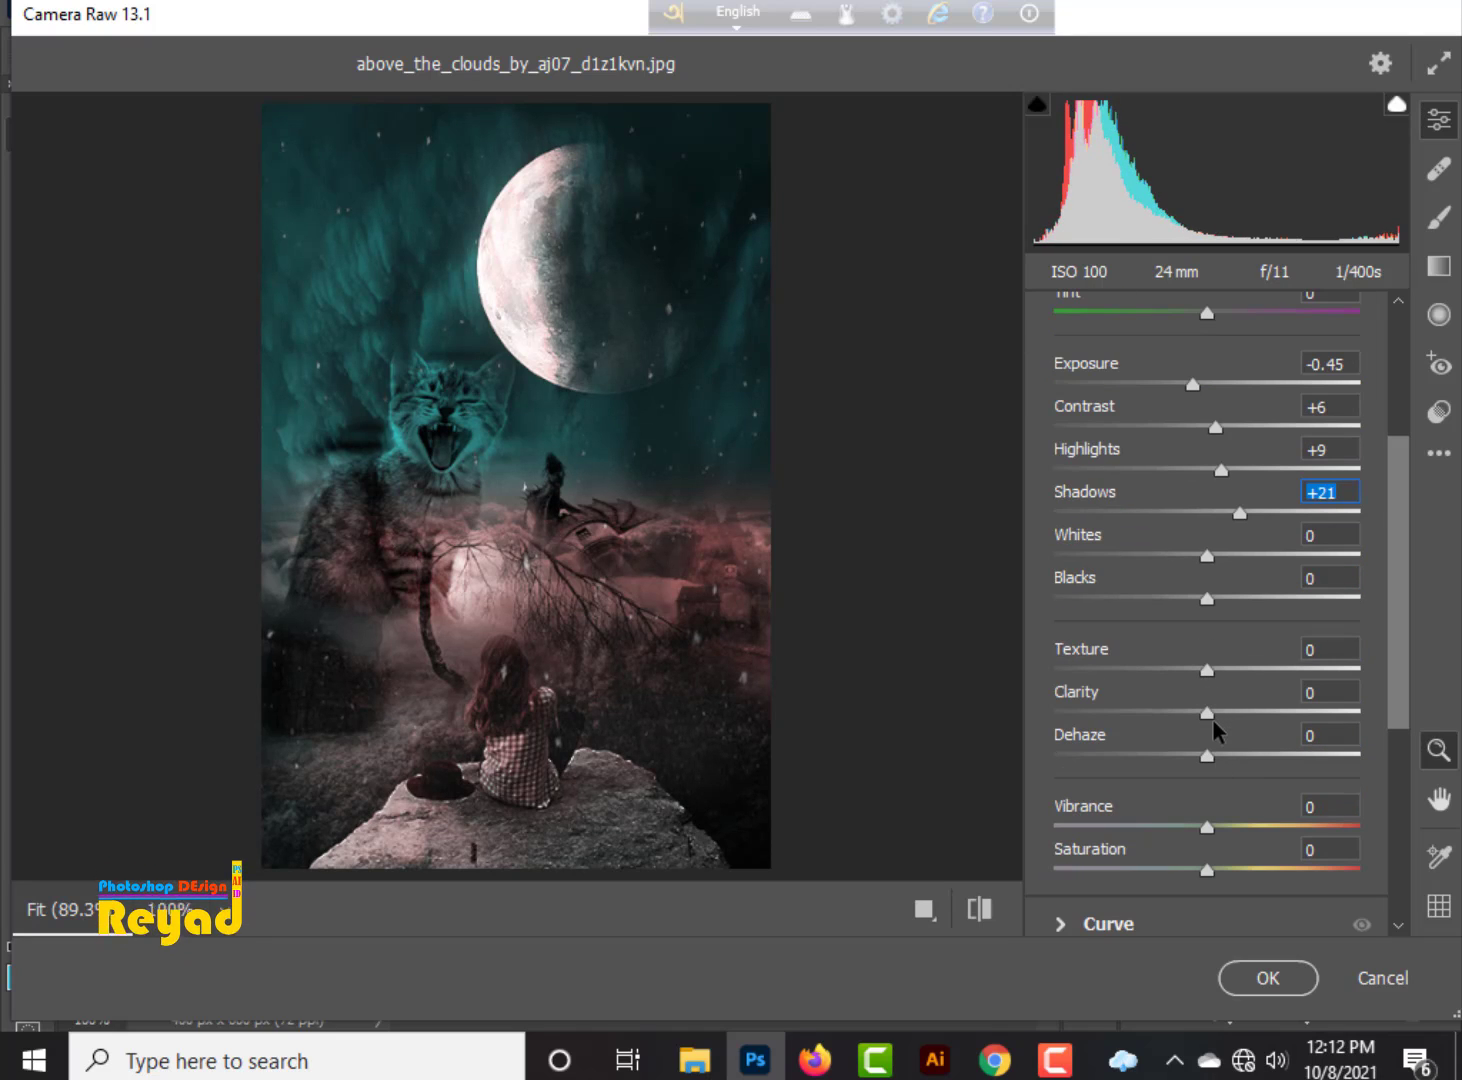
mouse_move(1224, 730)
mouse_down()
mouse_move(1188, 734)
mouse_move(1227, 714)
mouse_up()
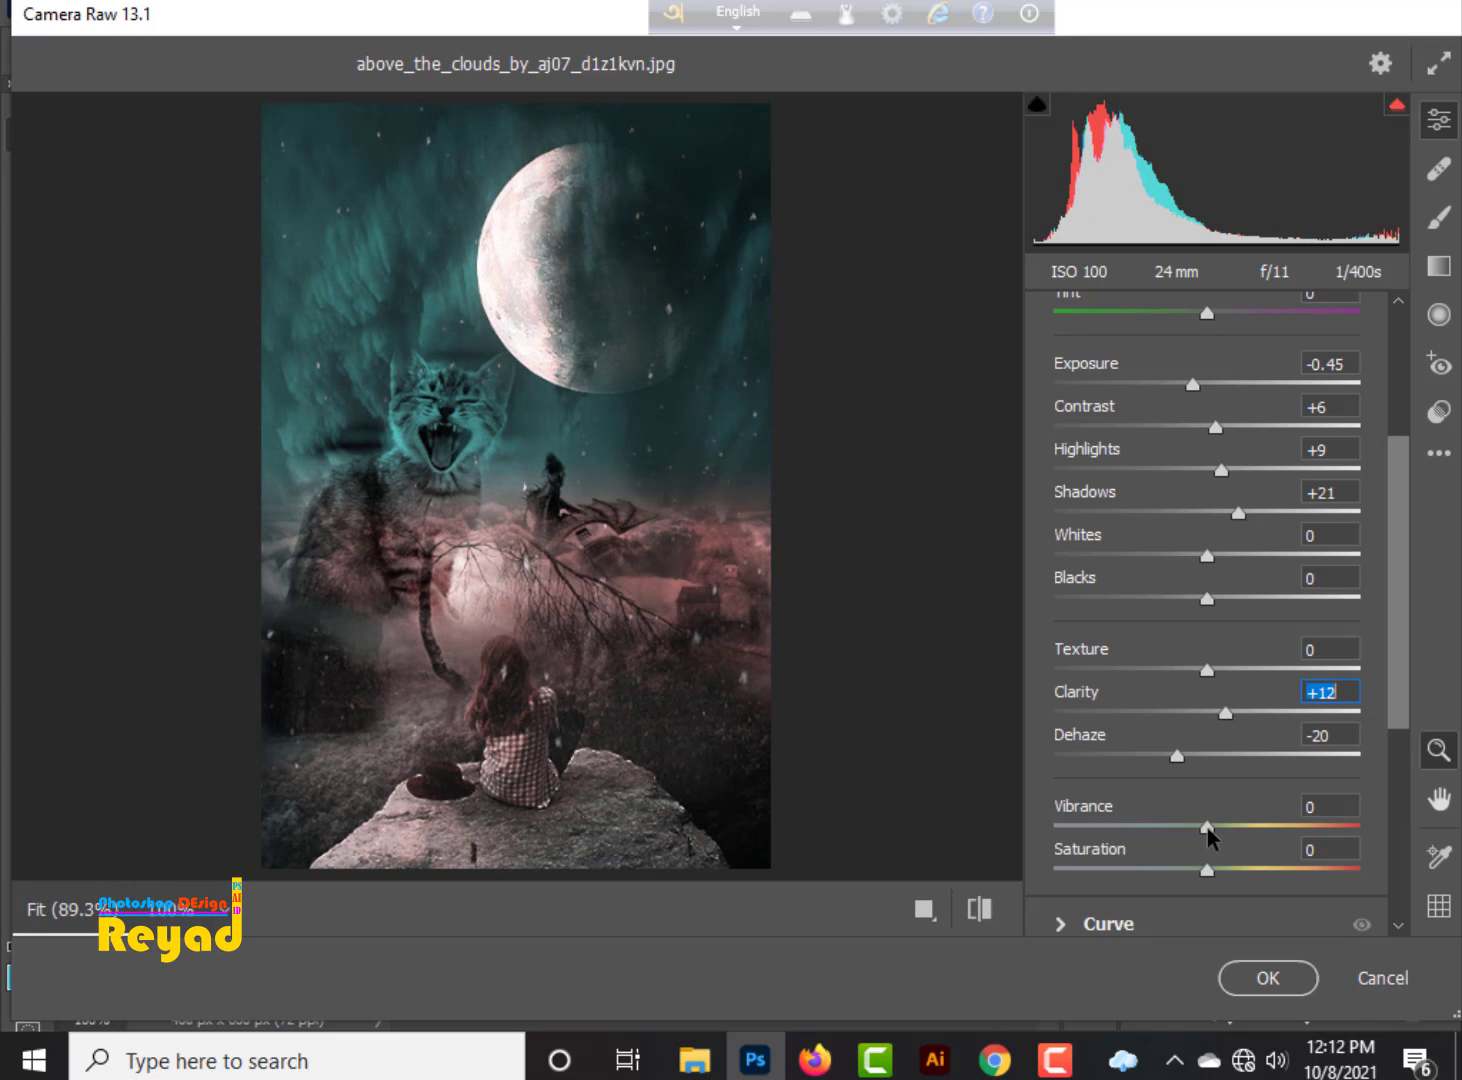
drag(1230, 835, 1192, 835)
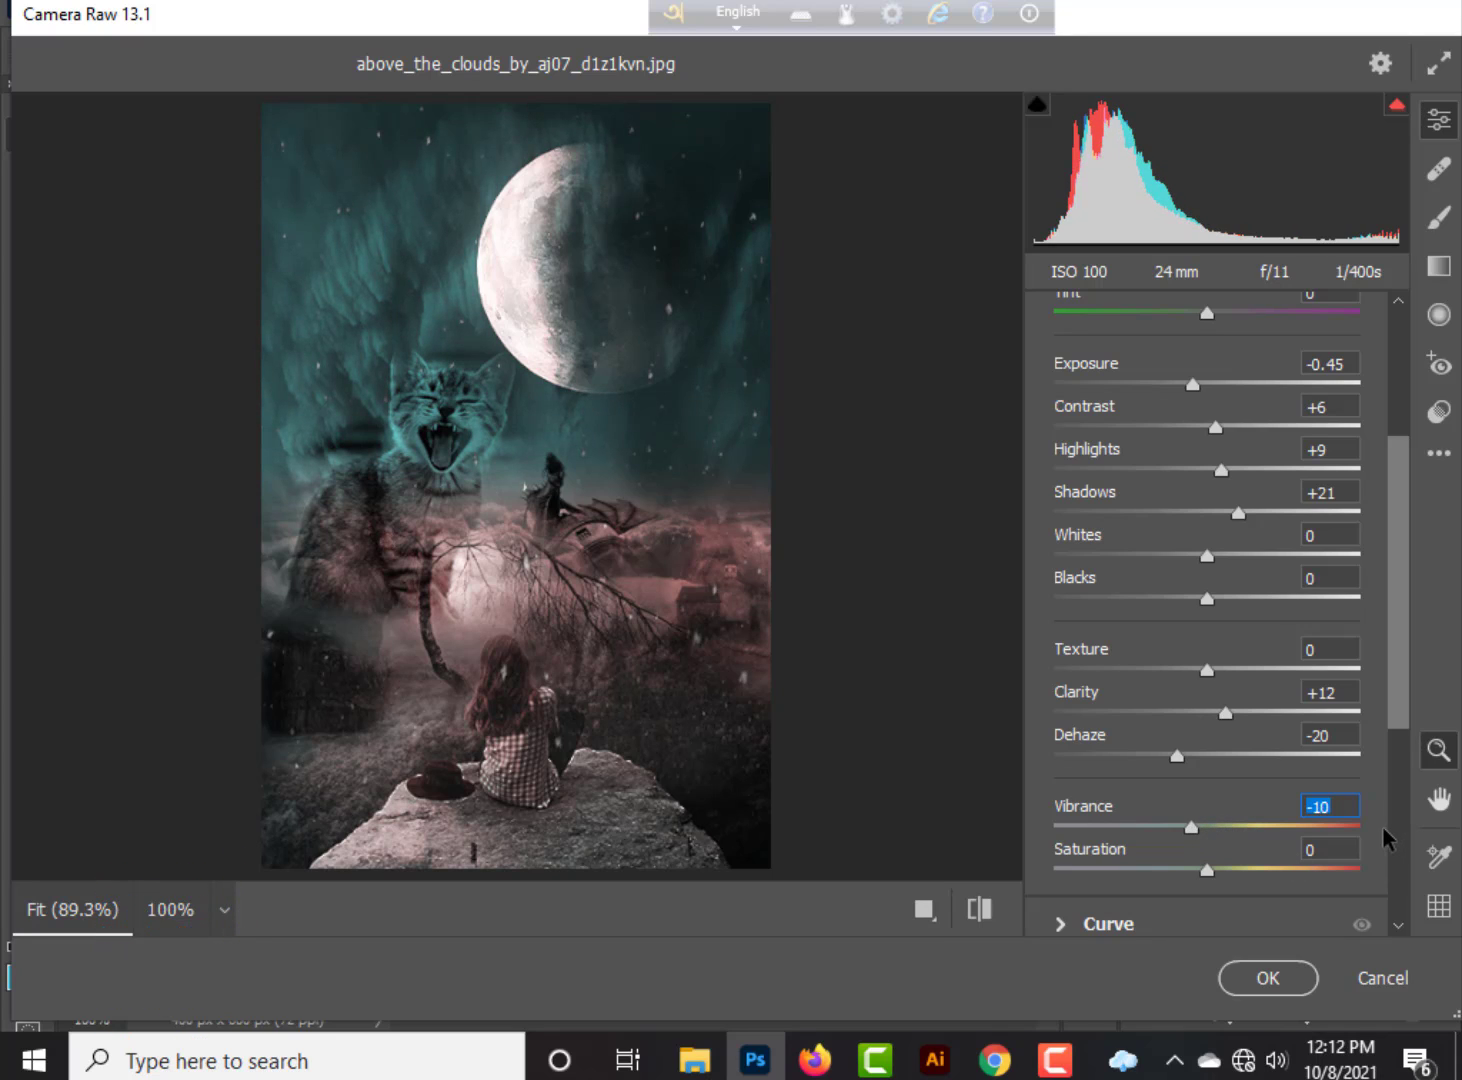
click(1283, 962)
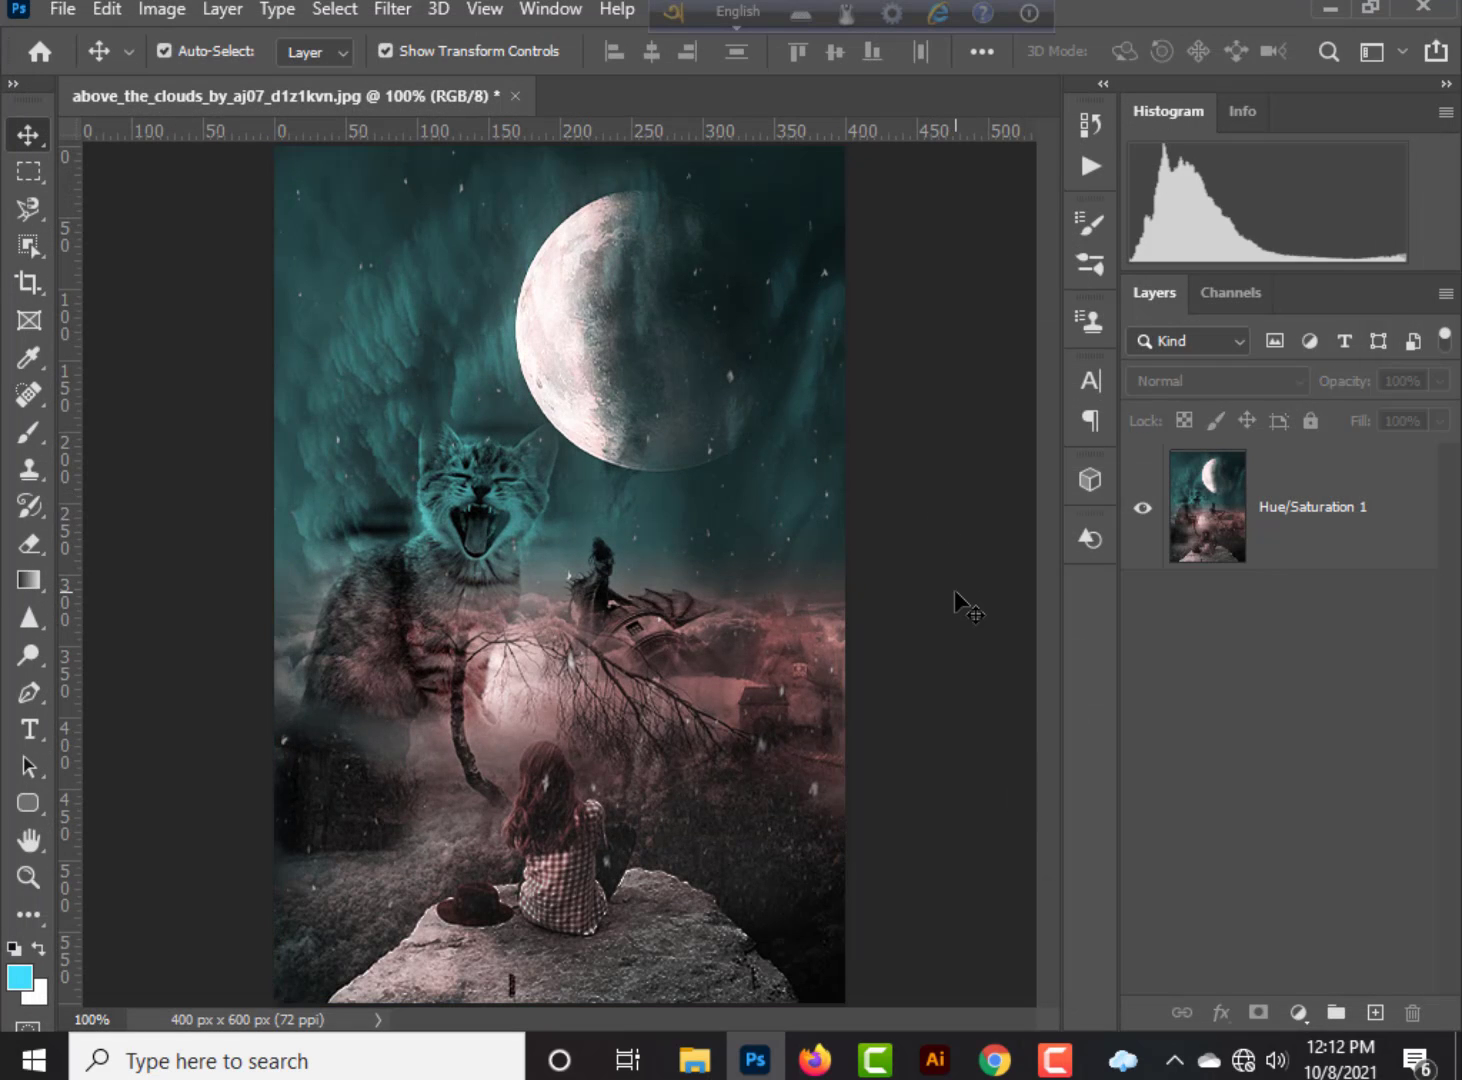
key(ctrl+minus)
key(ctrl+plus)
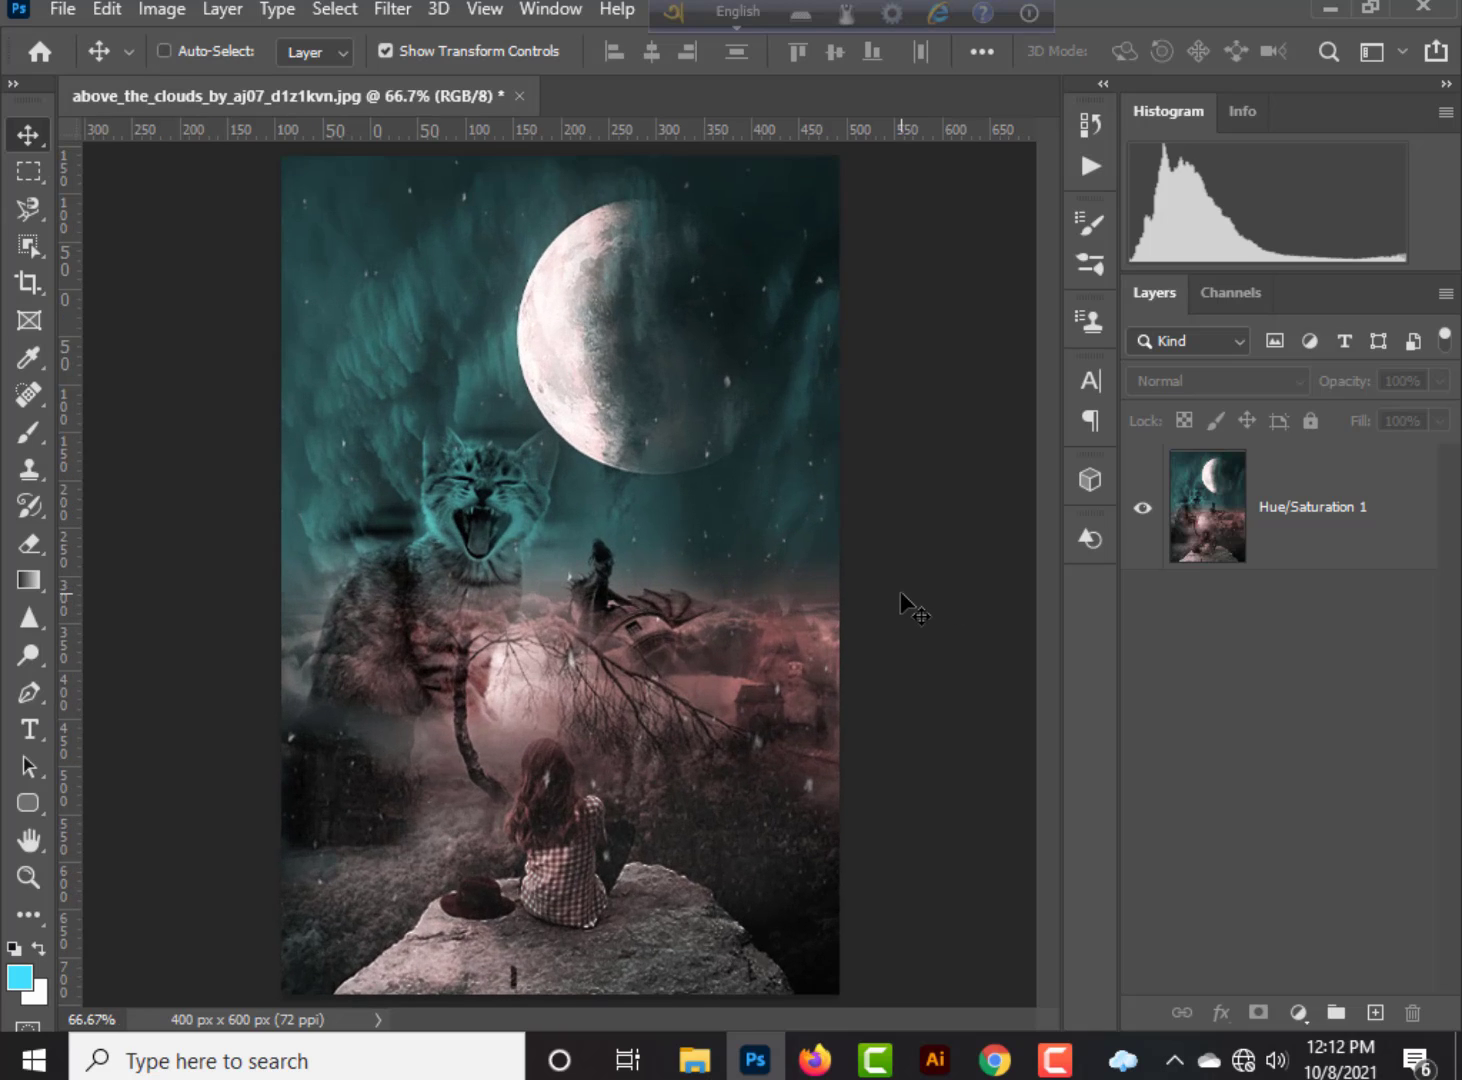